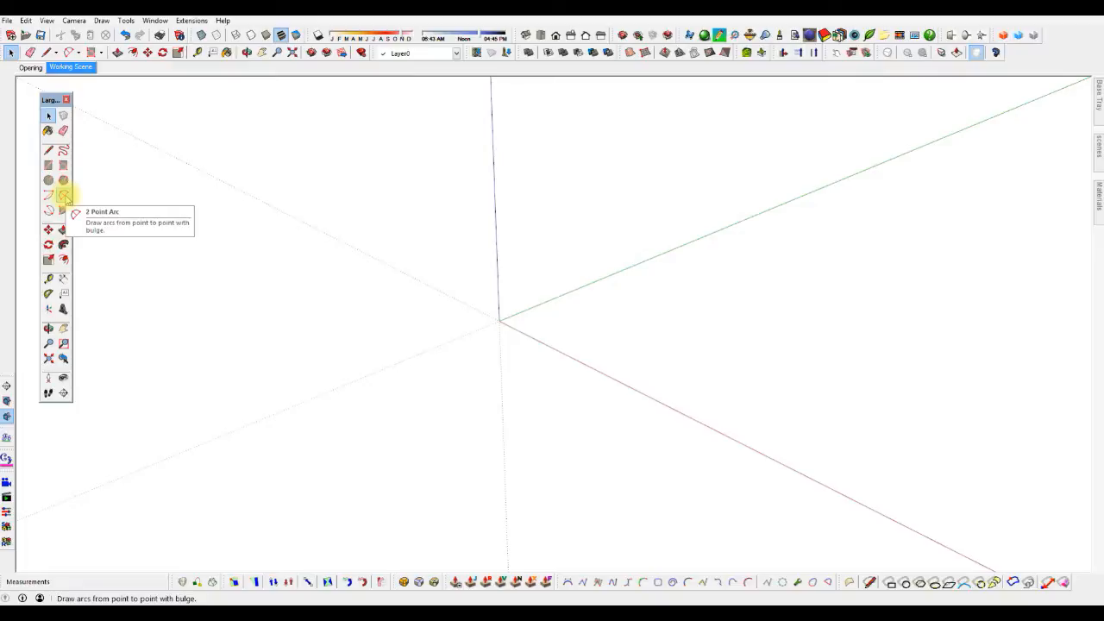
- Draw a two-point arc about 13' across, parallel to the green axis, with a bulge of about 5' 4" along the red axis
click(64, 196)
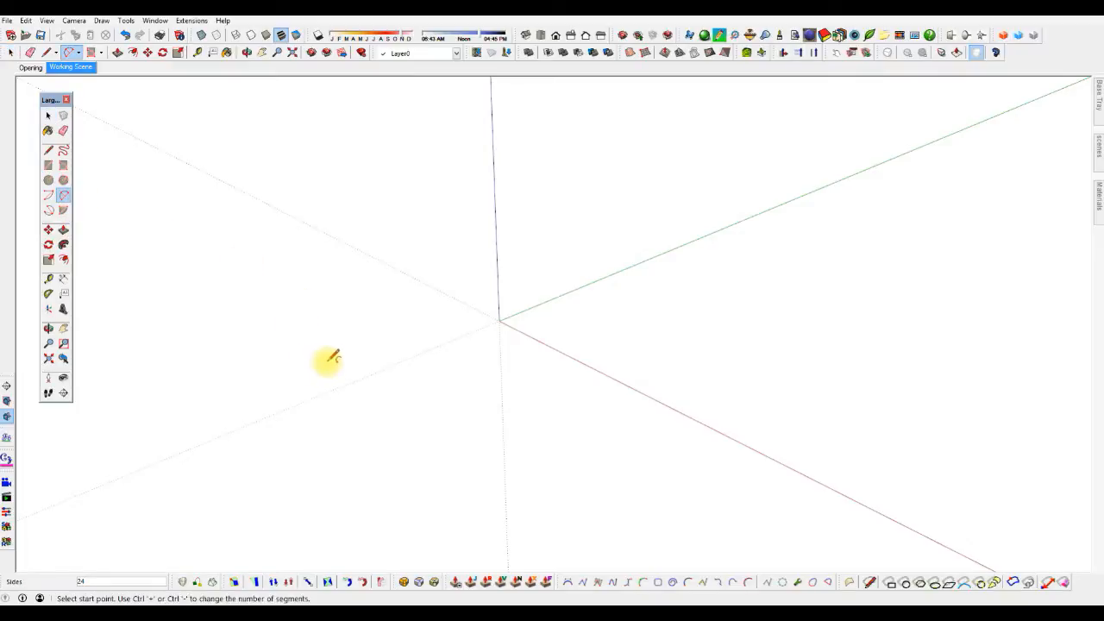
click(298, 371)
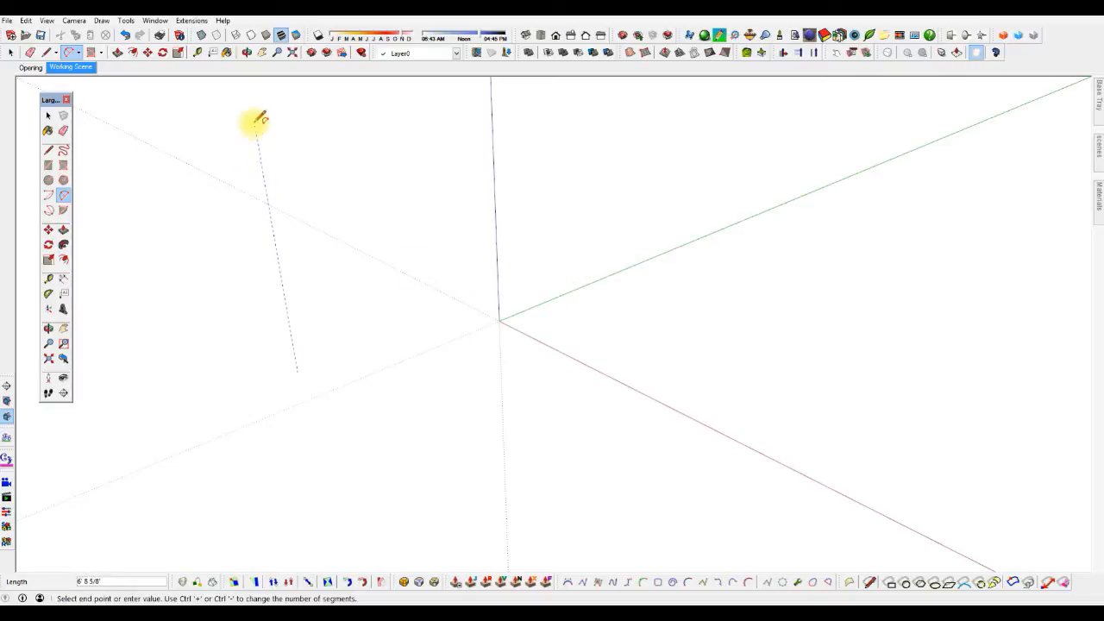
click(624, 246)
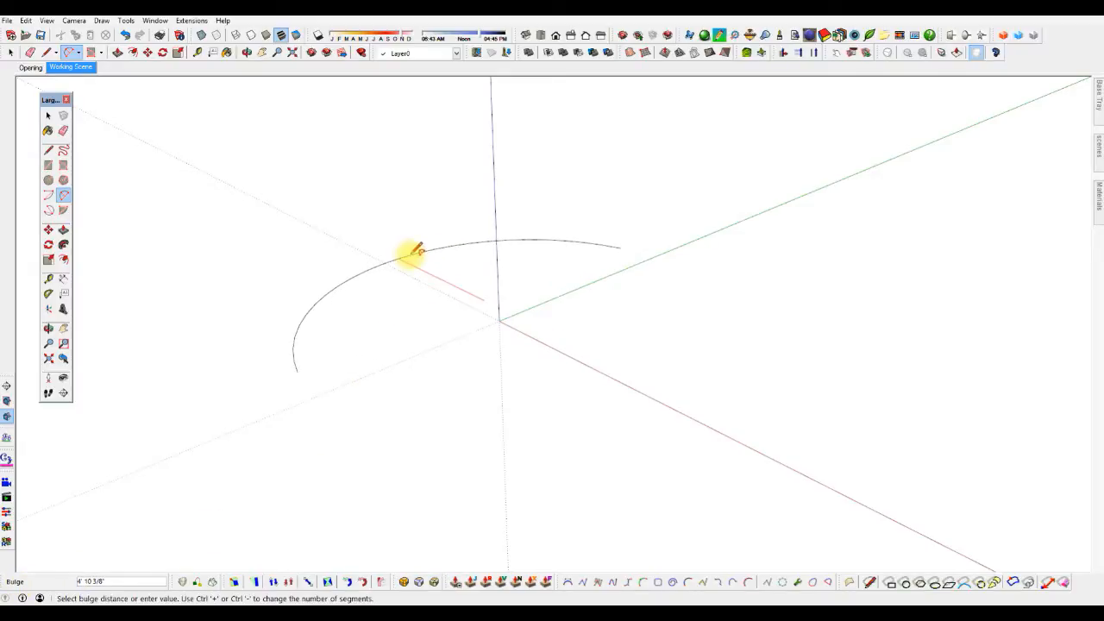
click(393, 253)
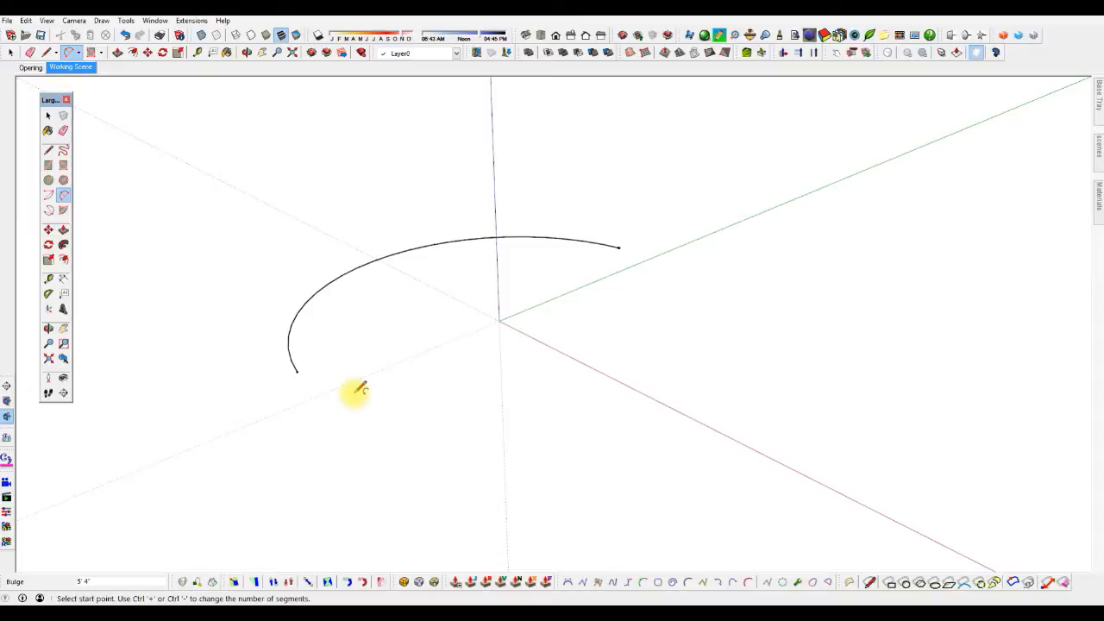
- Close the arc into a face with a straight line joining its two endpoints
key(l)
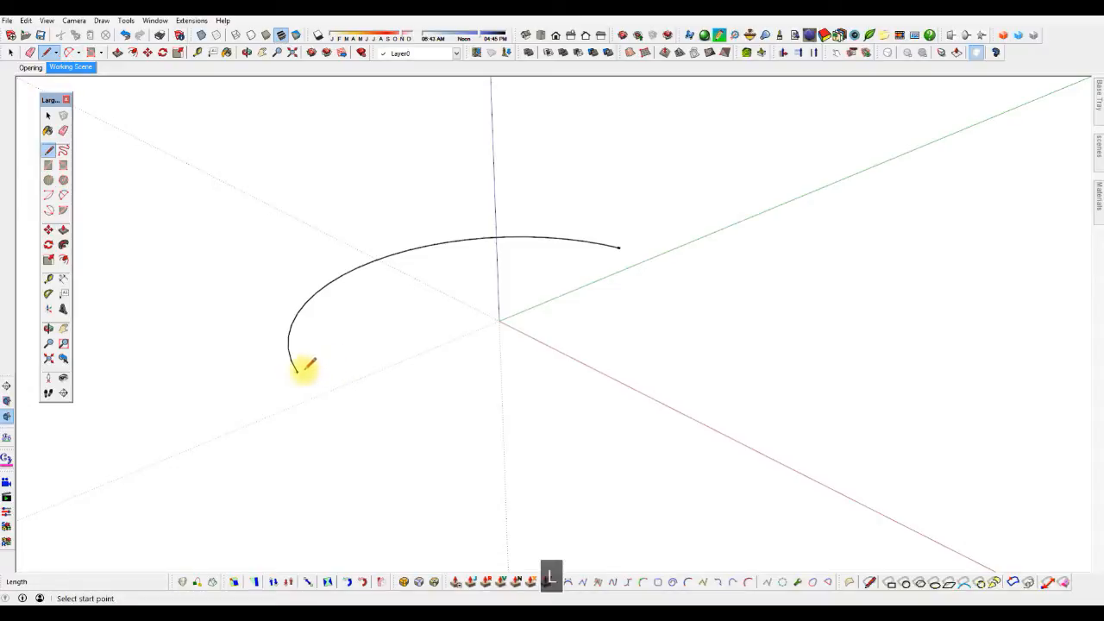
click(297, 371)
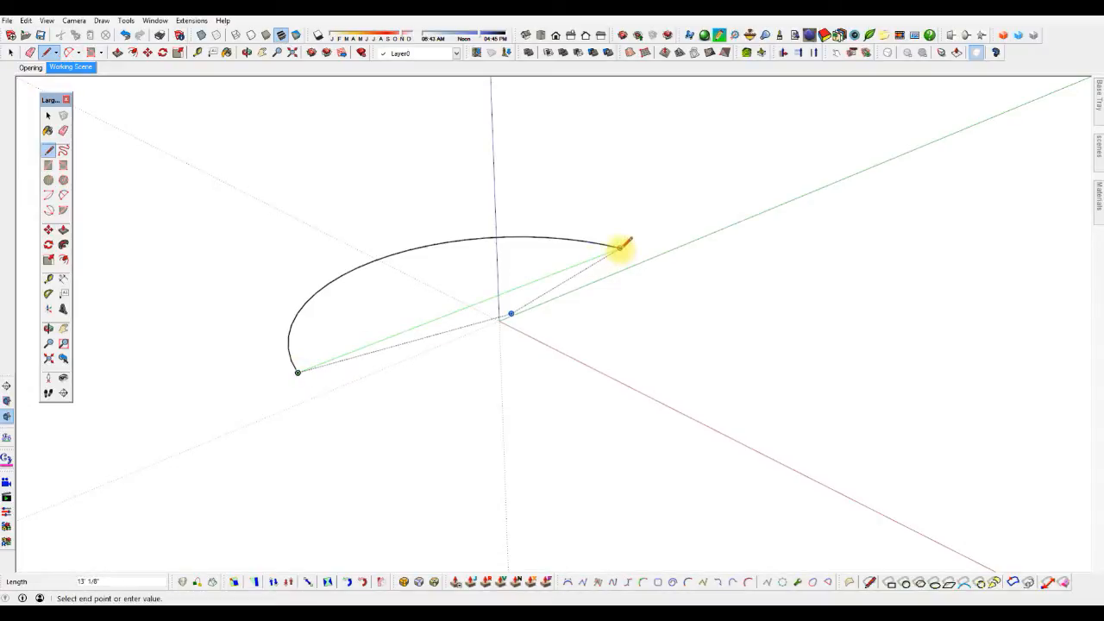
click(620, 248)
key(space)
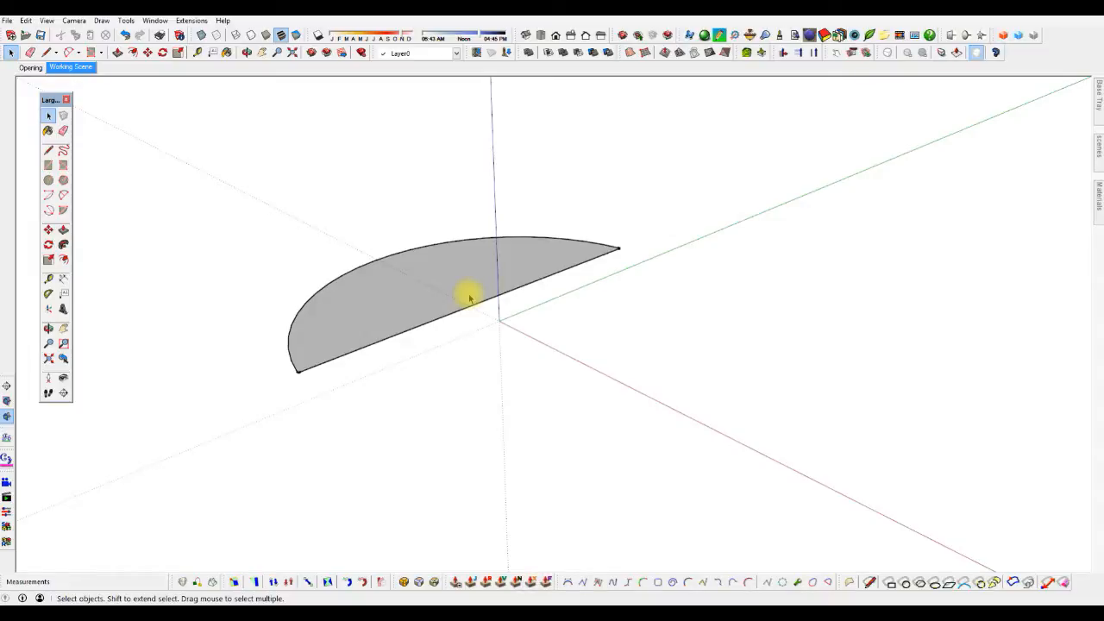
- Draw a line from the arc's midpoint to the midpoint of the straight closing edge
key(l)
click(372, 259)
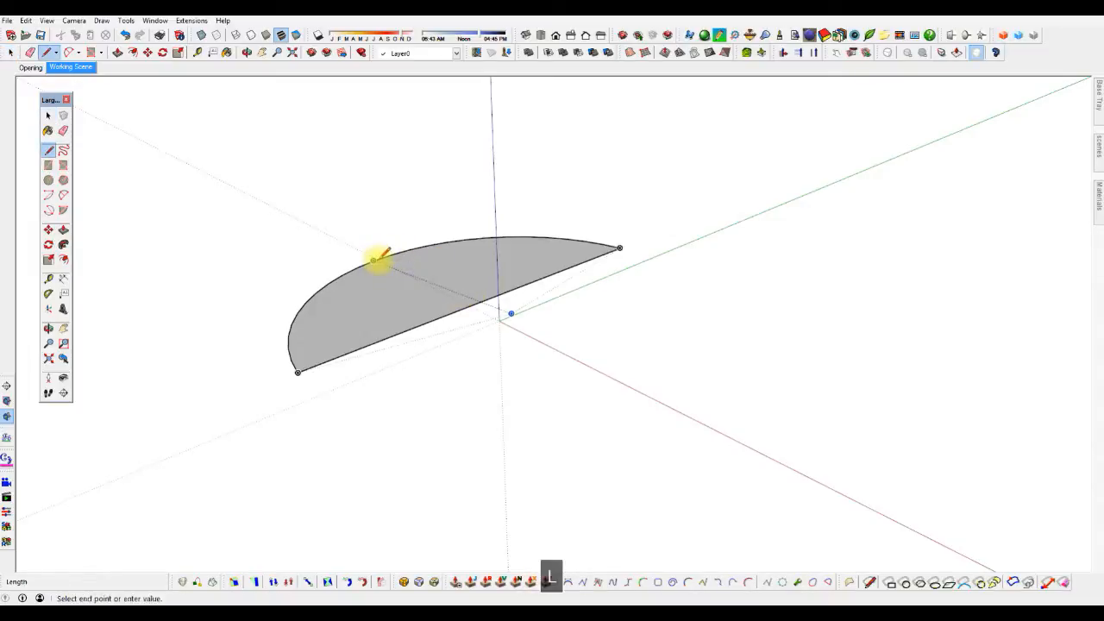
click(484, 299)
key(space)
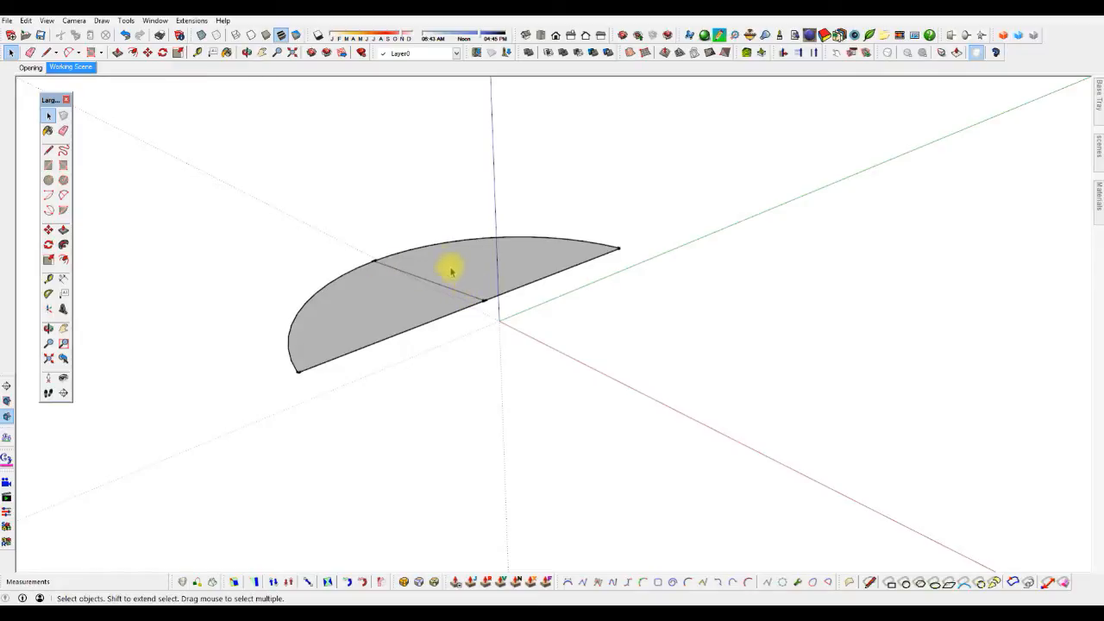
- Erase the dividing line, the closing edge and both halves of the arc
key(e)
click(413, 249)
drag(431, 284, 485, 302)
click(490, 299)
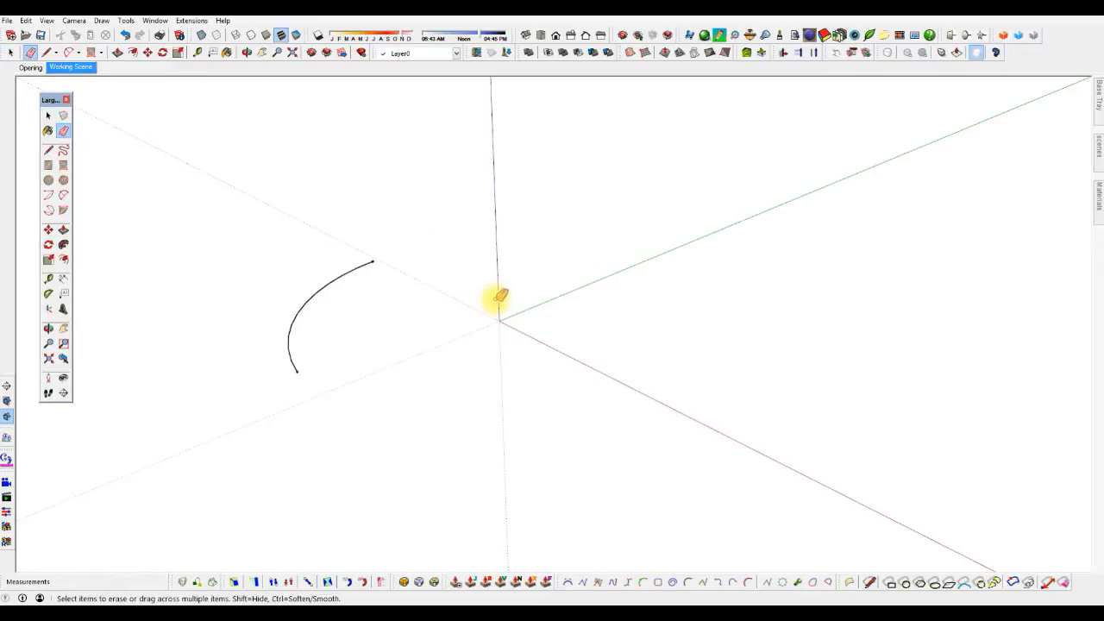
click(328, 285)
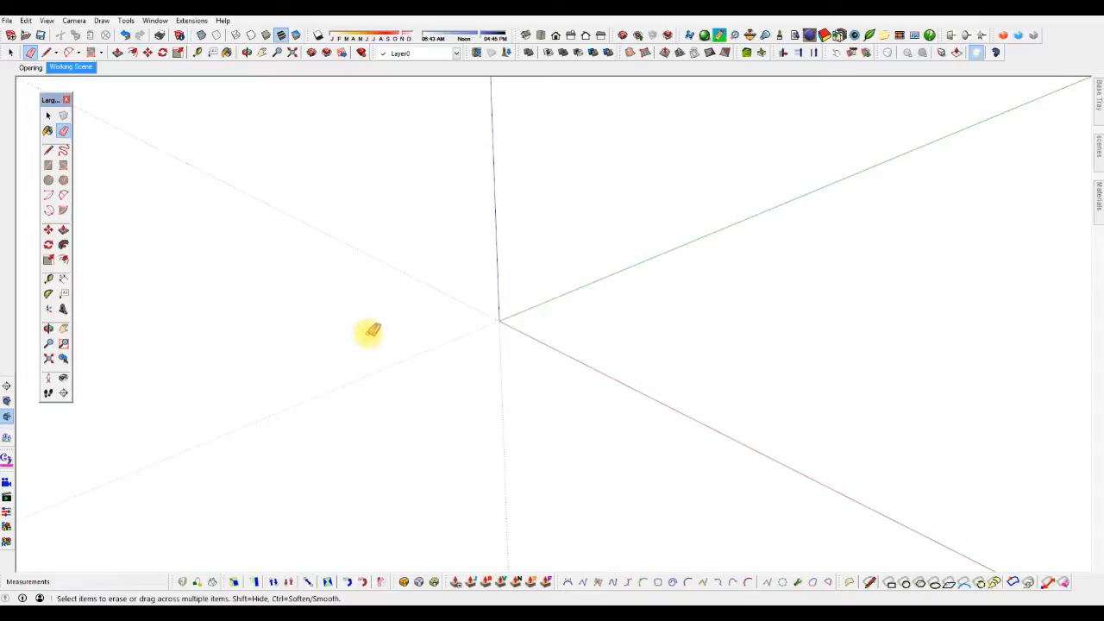
- Draw a two-point arc parallel to the green axis, trying different axis locks and placing a bulge of about 5' 6" locked to the red axis
key(a)
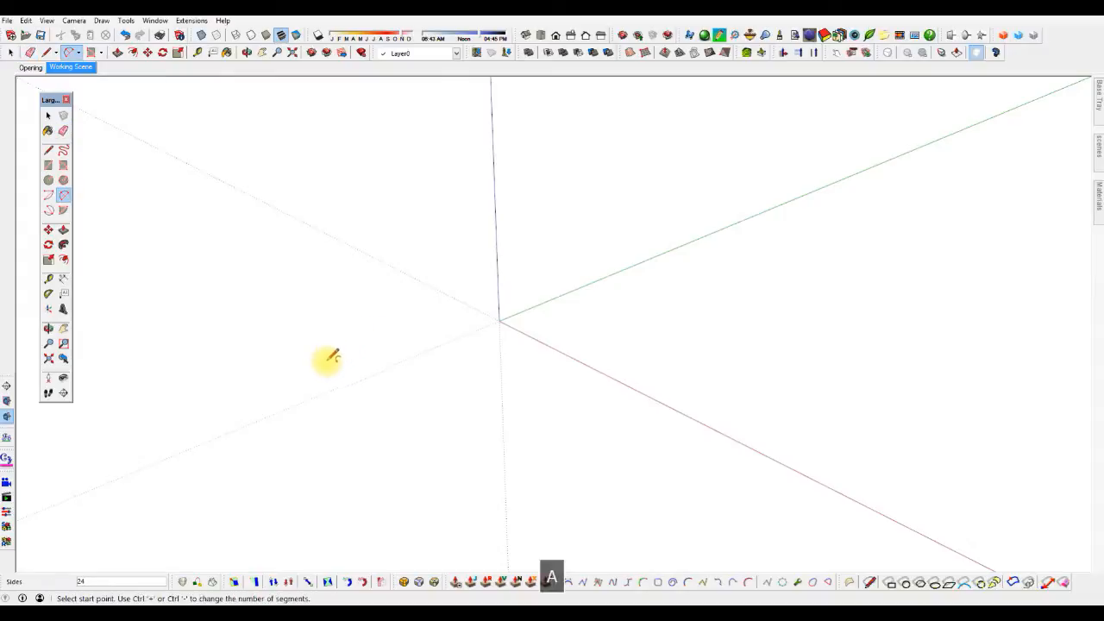
click(328, 358)
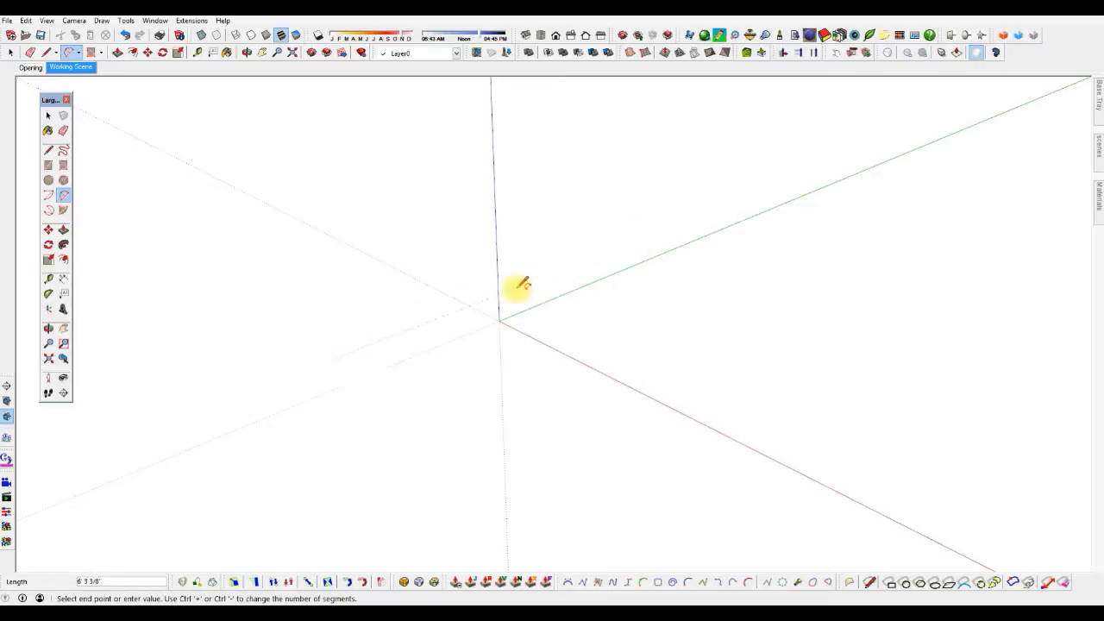
click(639, 239)
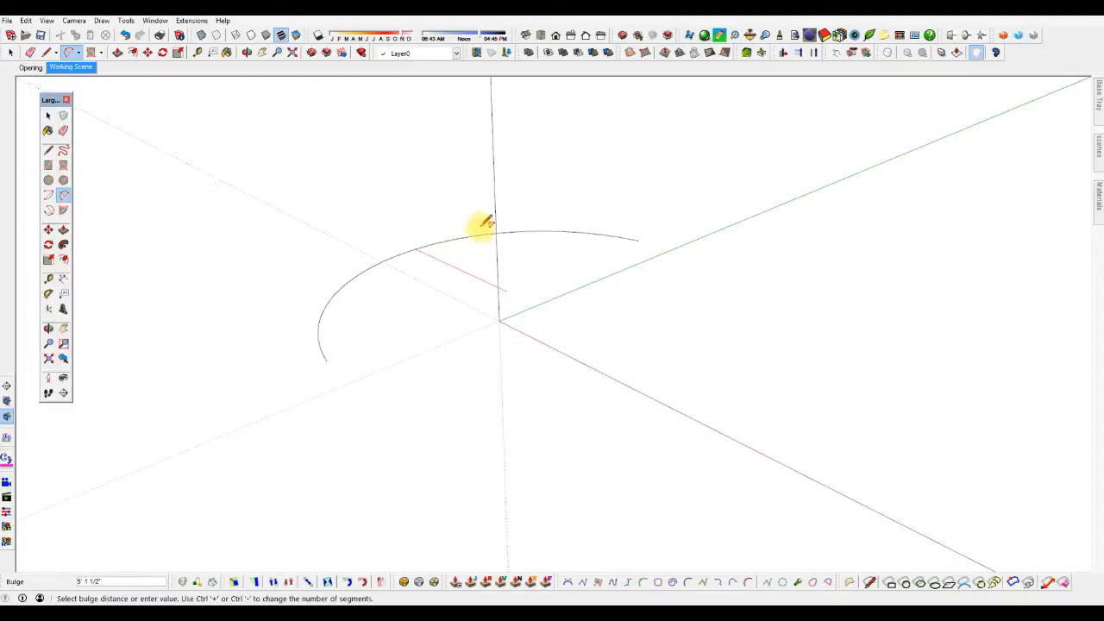
key(Up)
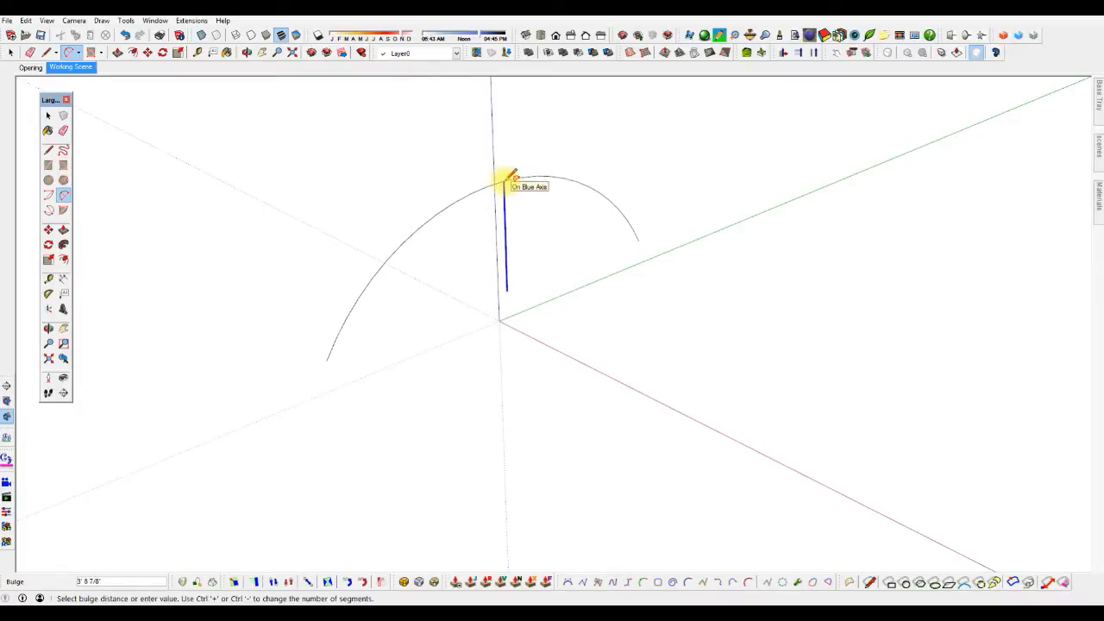
key(Left)
key(Right)
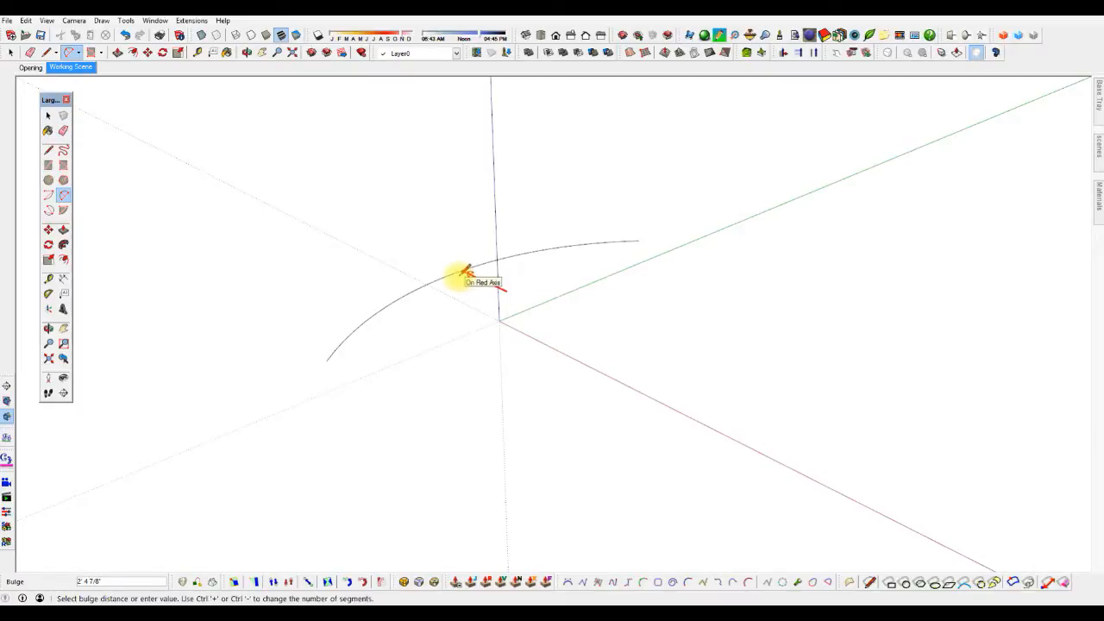
key(Up)
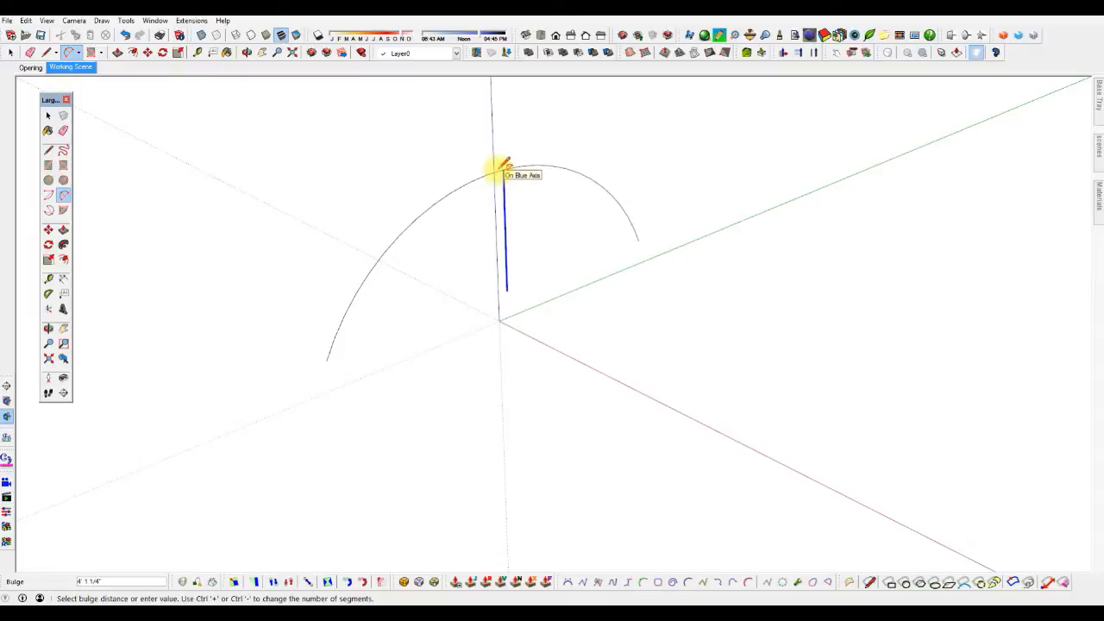
key(Right)
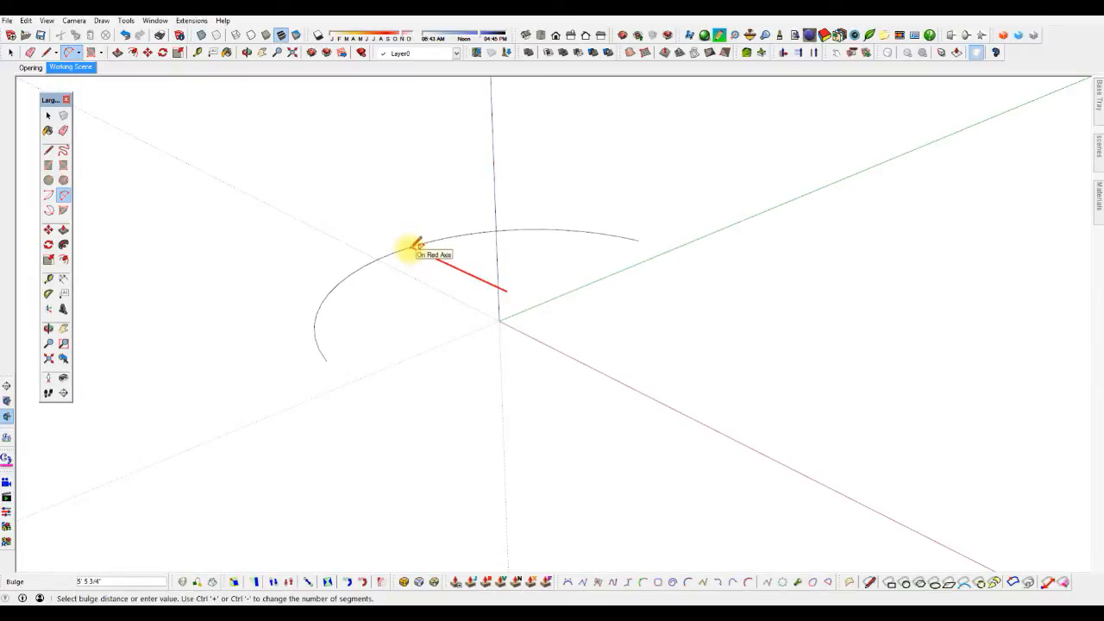
click(415, 247)
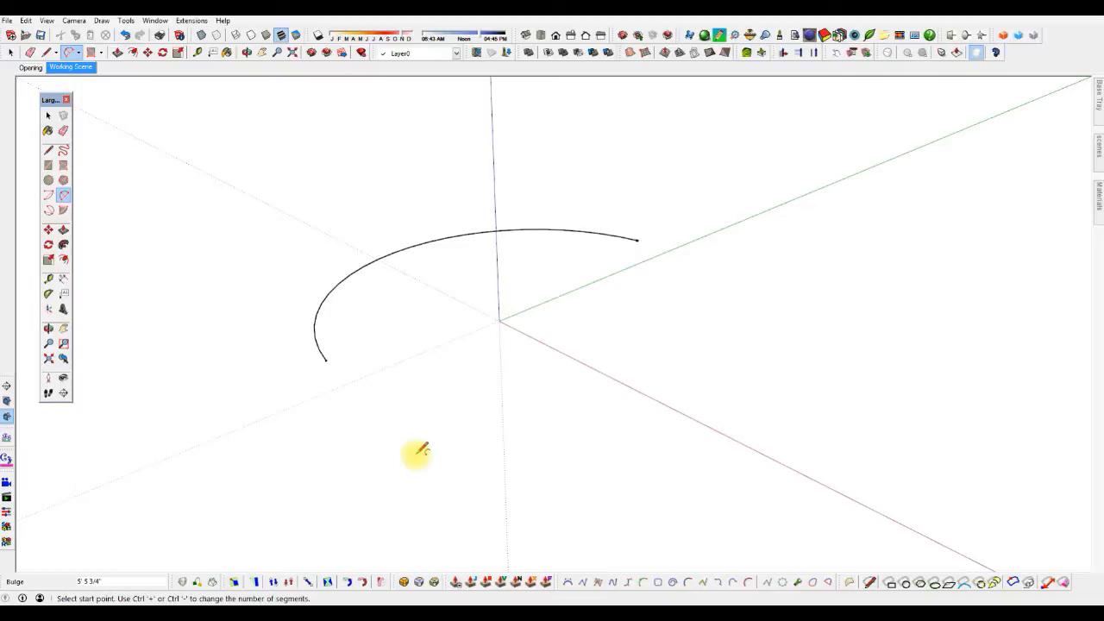
- Try exact bulge values of 6', 8' and 2' in turn on the new arc
text(6)
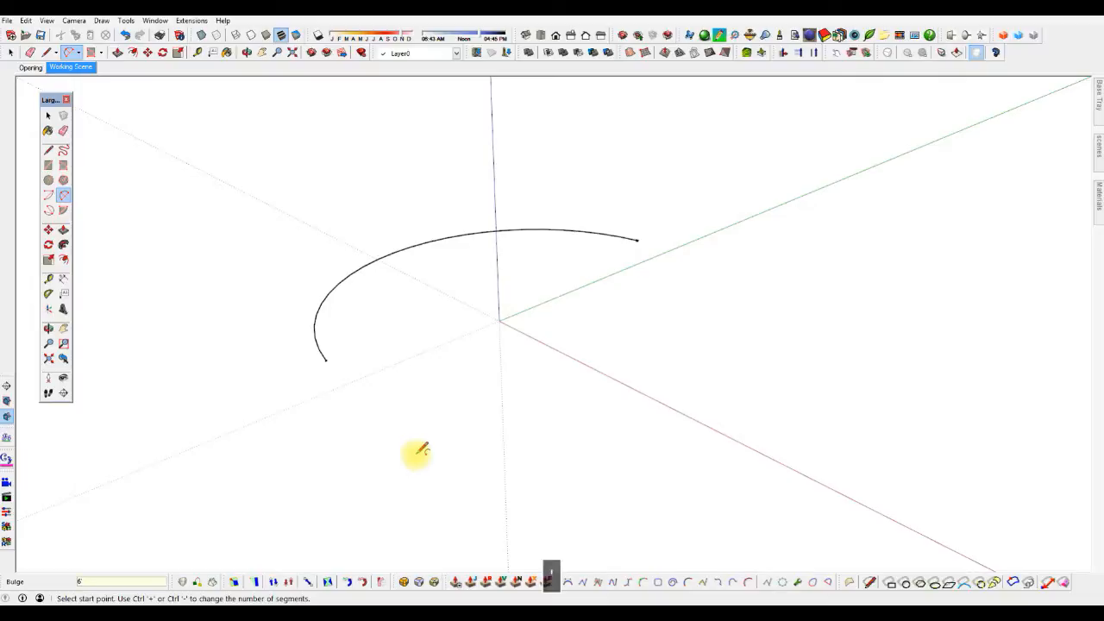
key(Return)
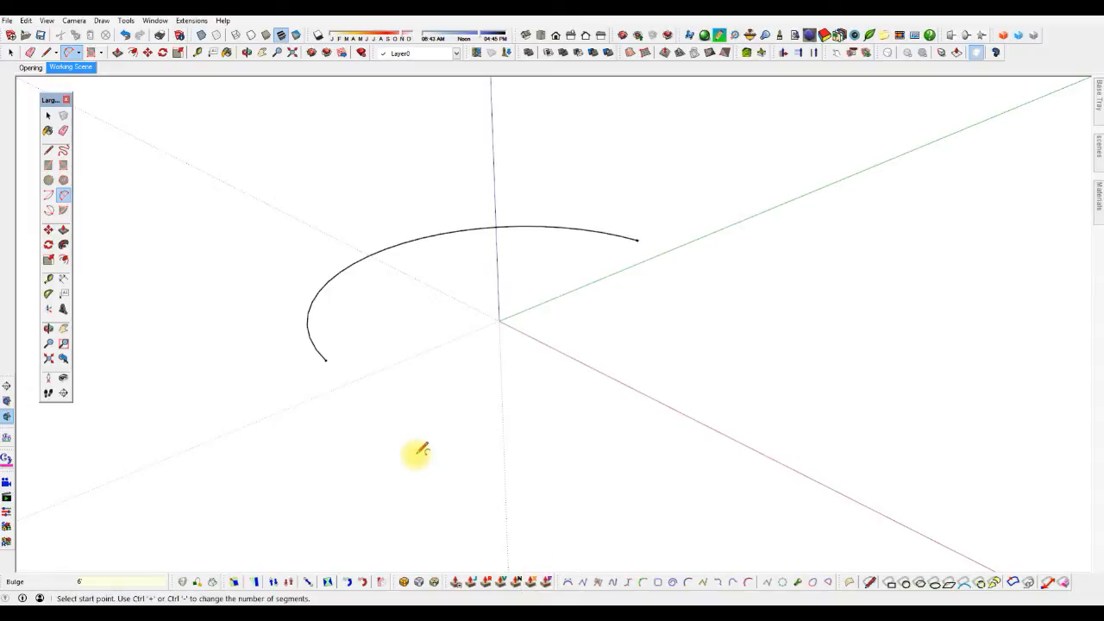
text(8)
key(Return)
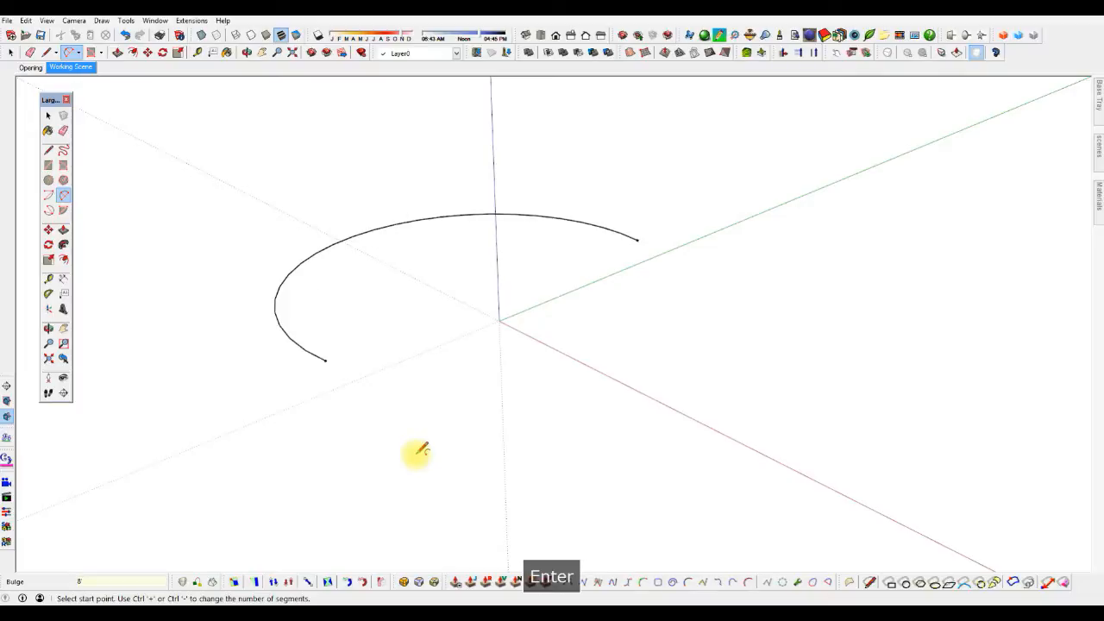
text(2)
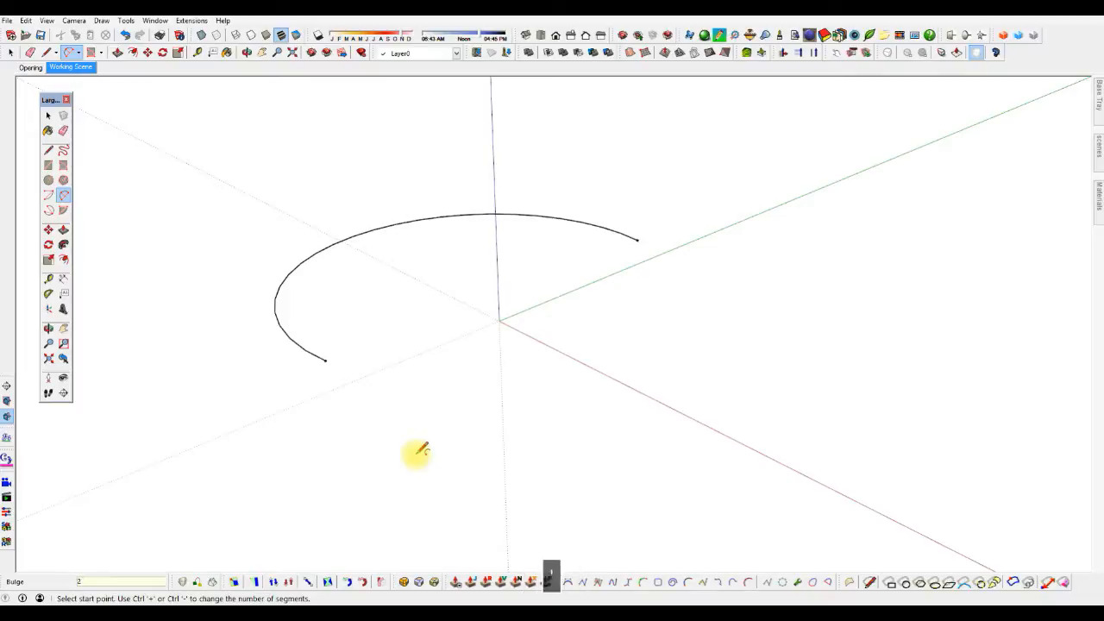
key(Return)
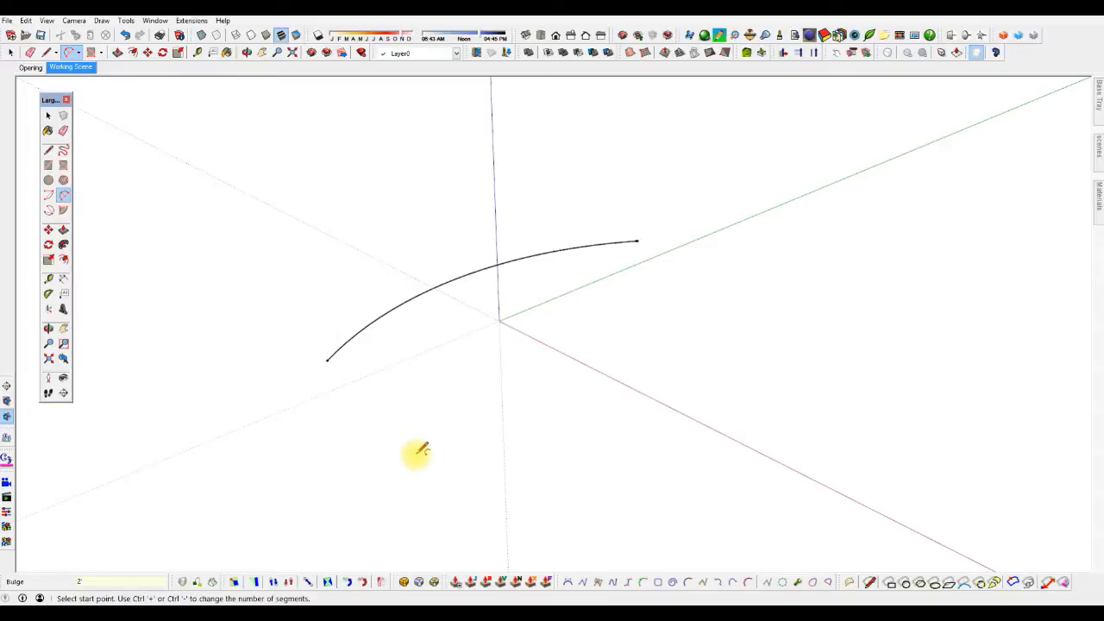
- Redefine the arc by radius, first with 24' and then with 12'
text(4'r)
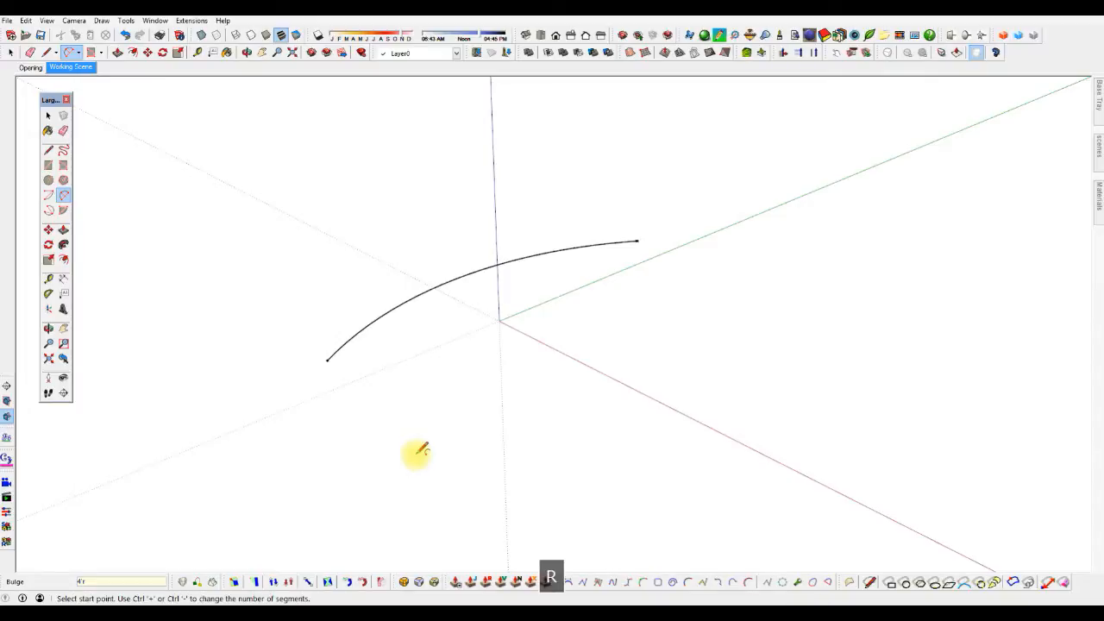
key(BackSpace)
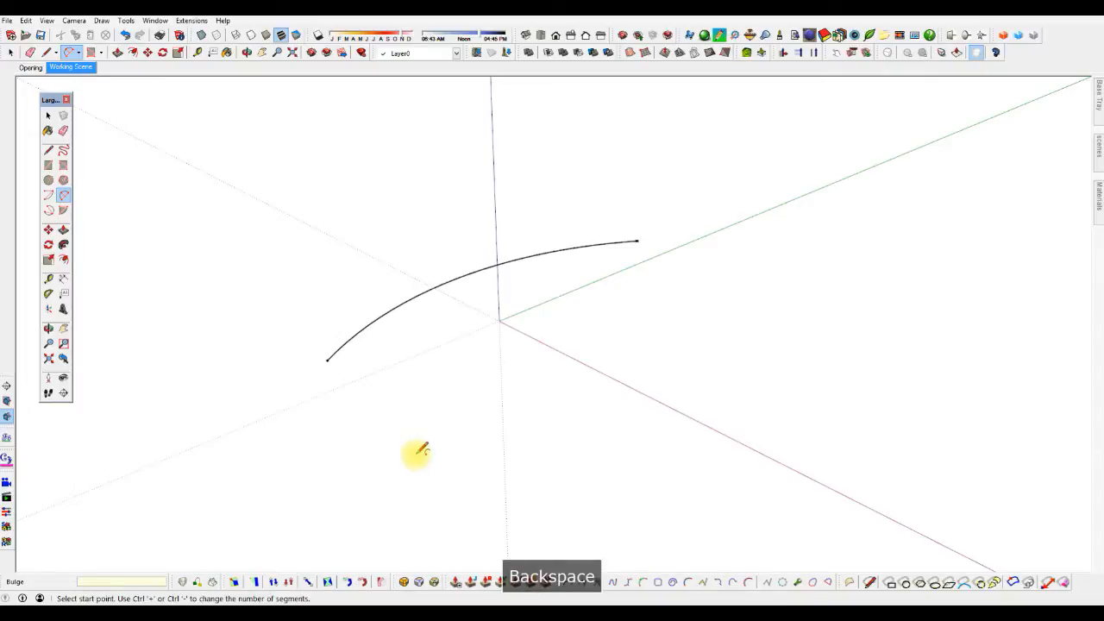
text('r)
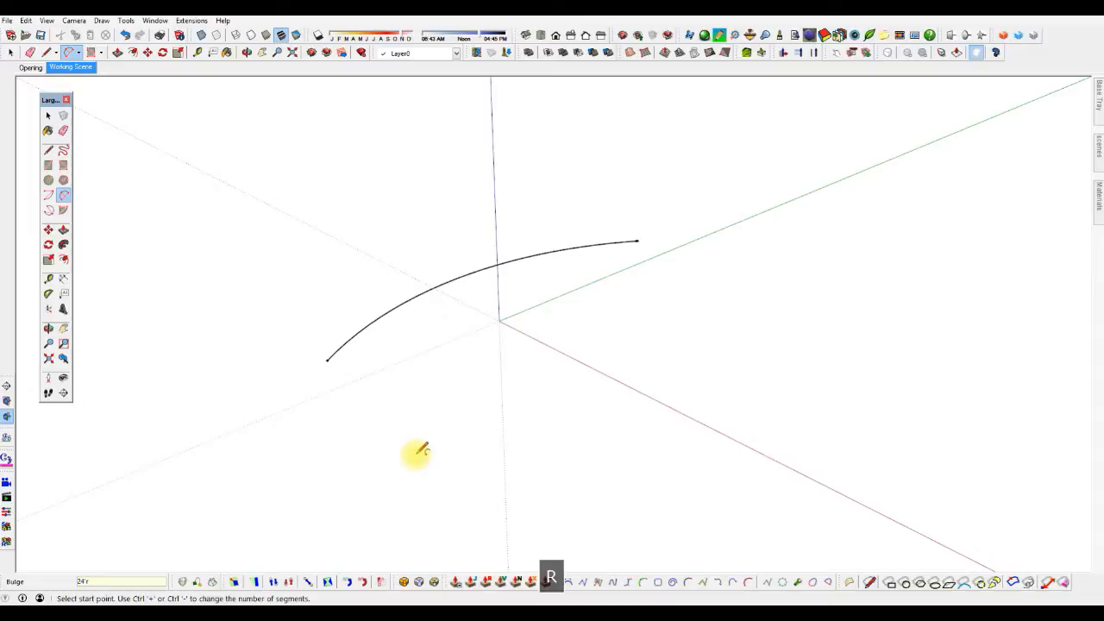
key(Return)
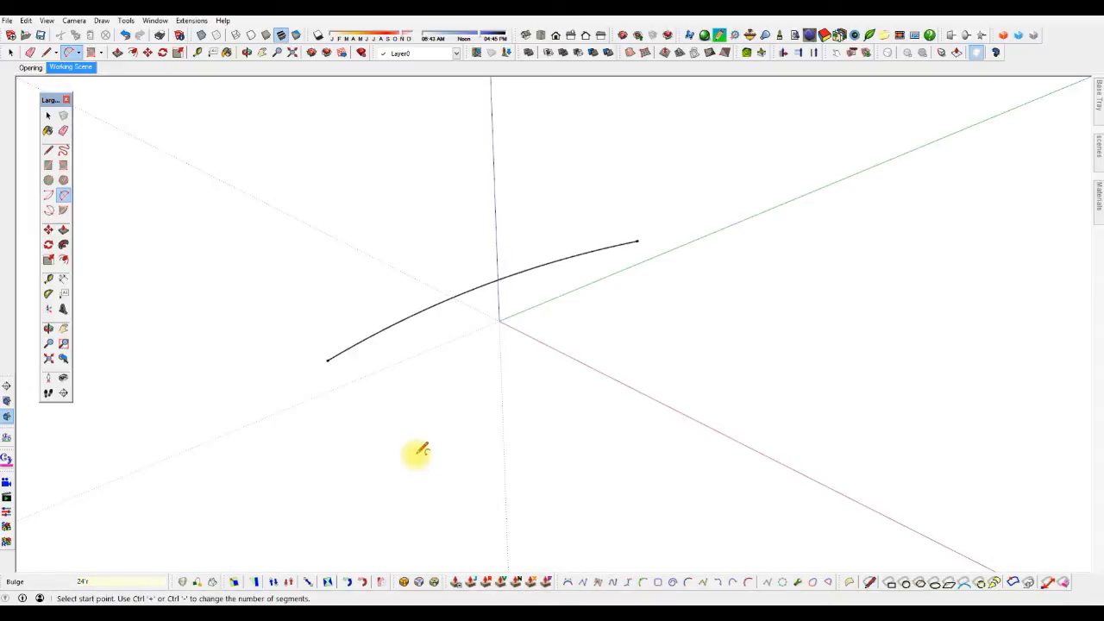
text(12'r)
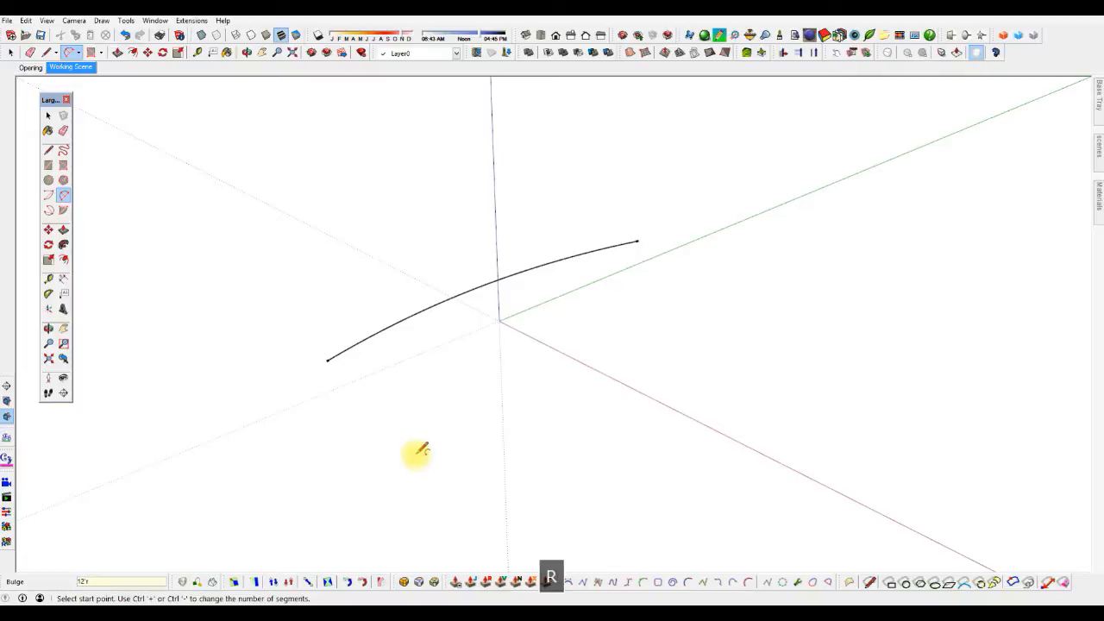
key(Return)
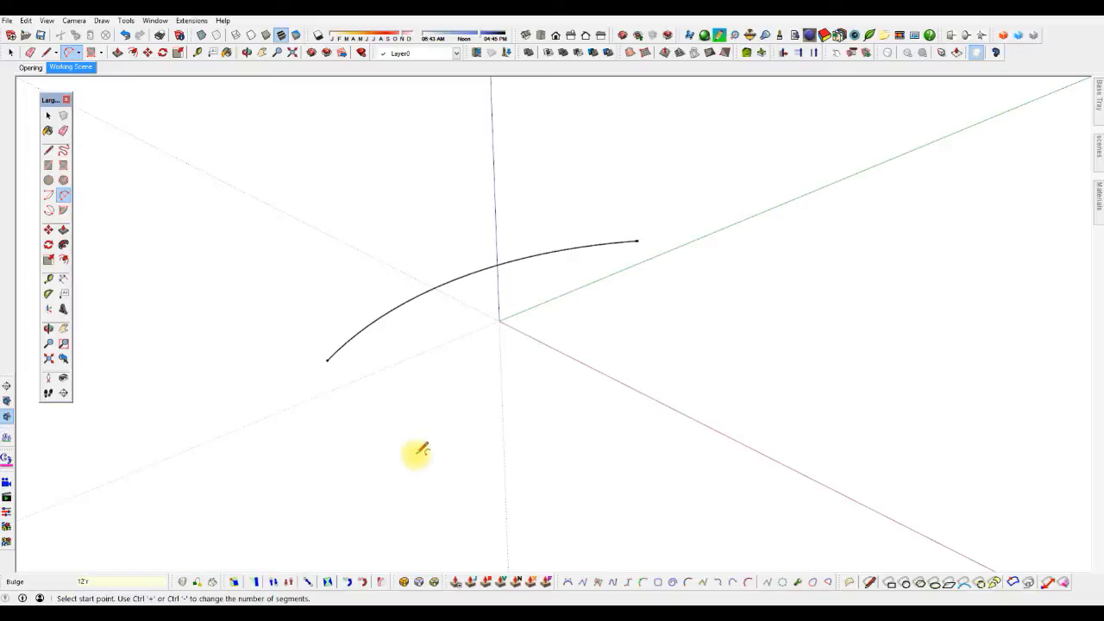
- Switch the arc back to bulge values, entering 2' and finally 4'
text(2')
key(Return)
text(4')
key(Return)
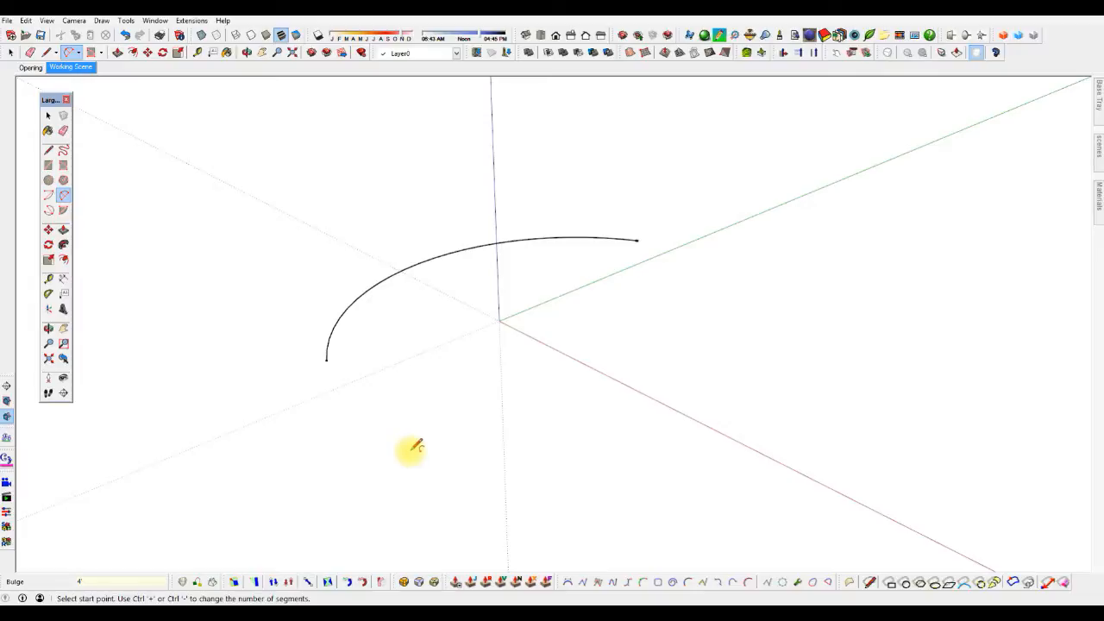
- Try the arc with 5 segments, and set it back to 24 segments
text(5)
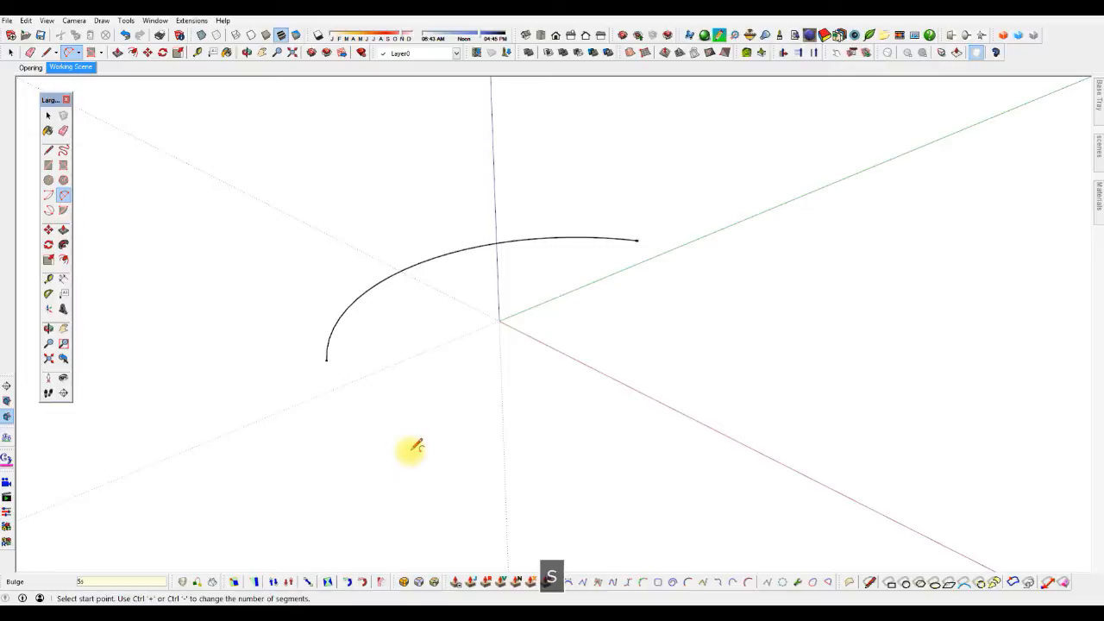
text(s)
key(Return)
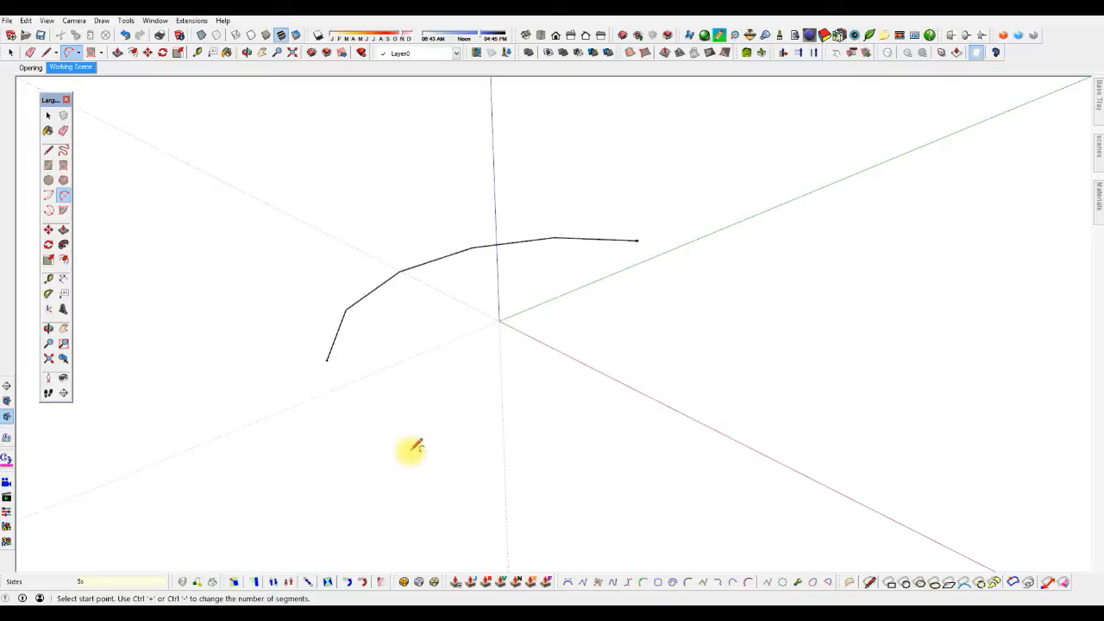
text(24)
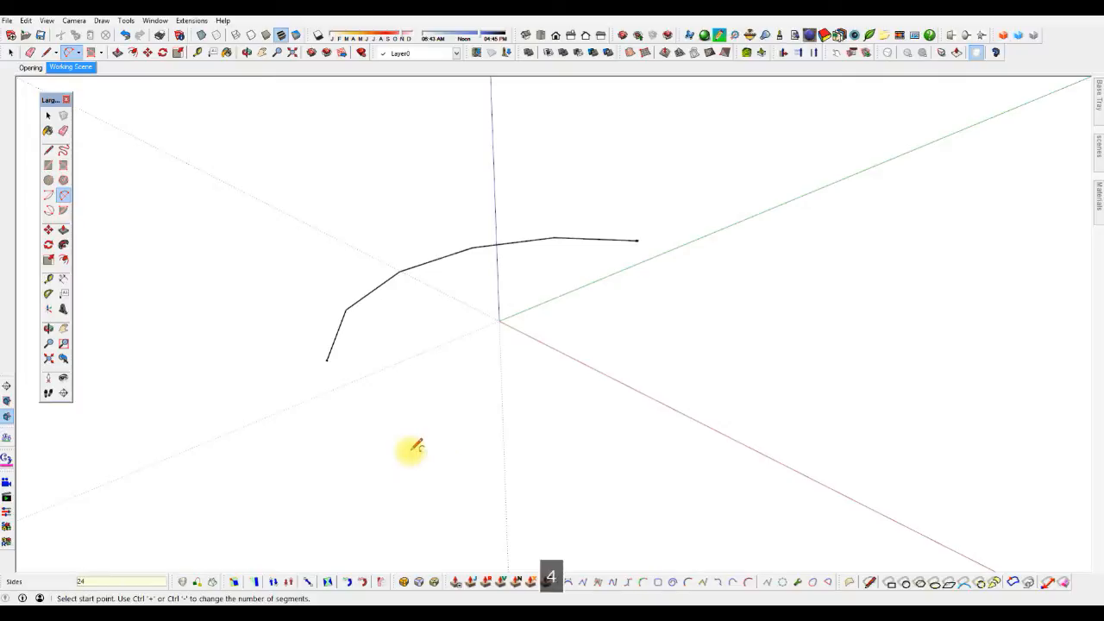
key(Return)
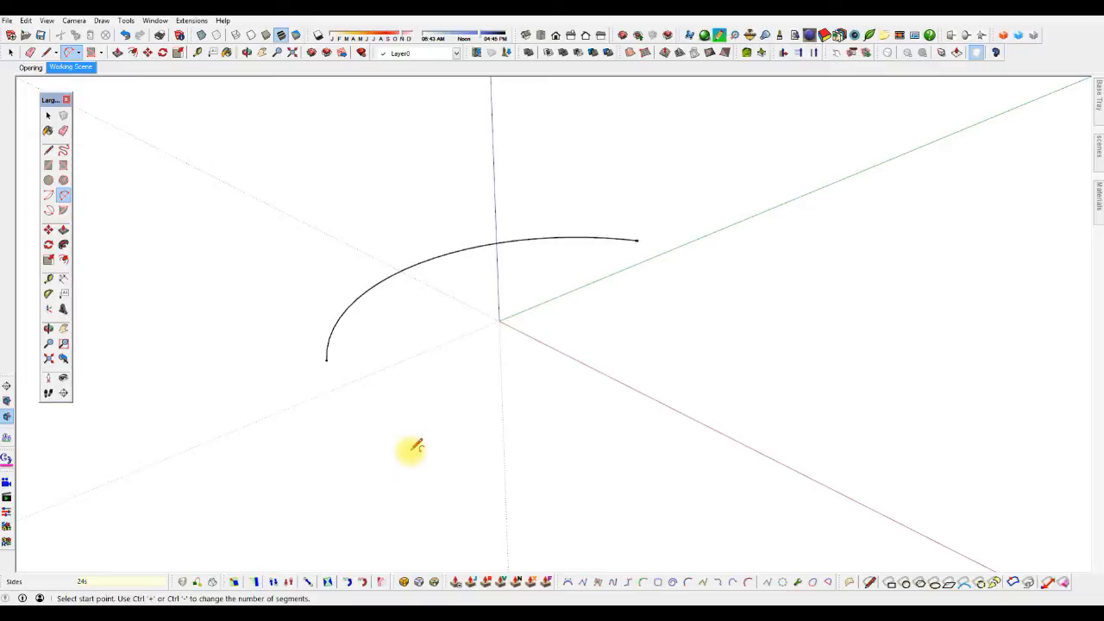
- Try the arc with 3 and then 2 segments, and set it back to 20 segments
text(3s)
key(Return)
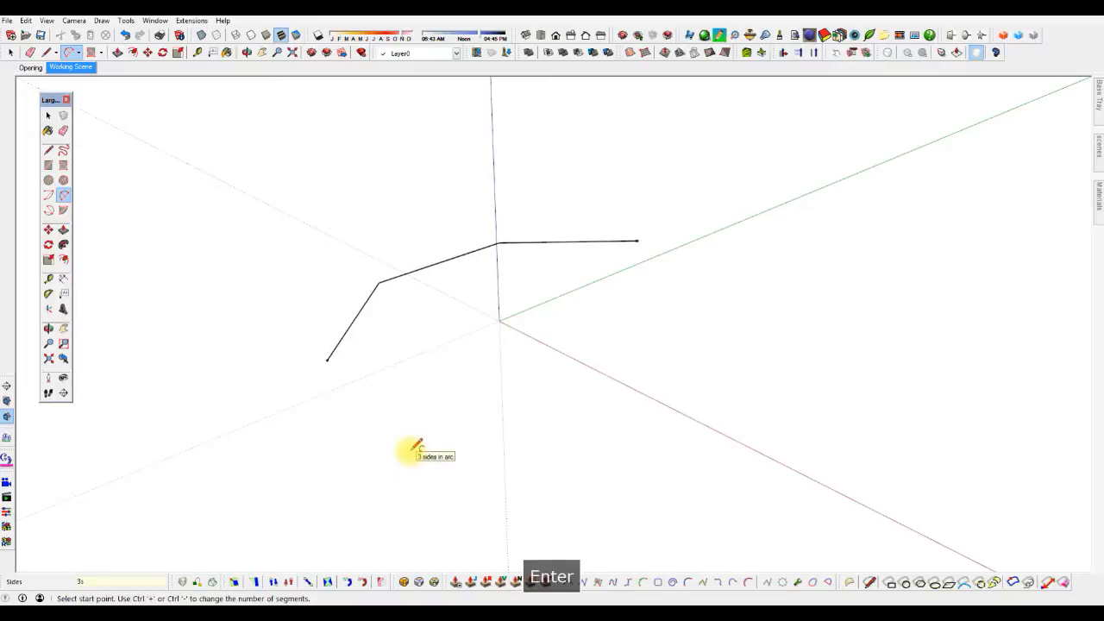
text(2)
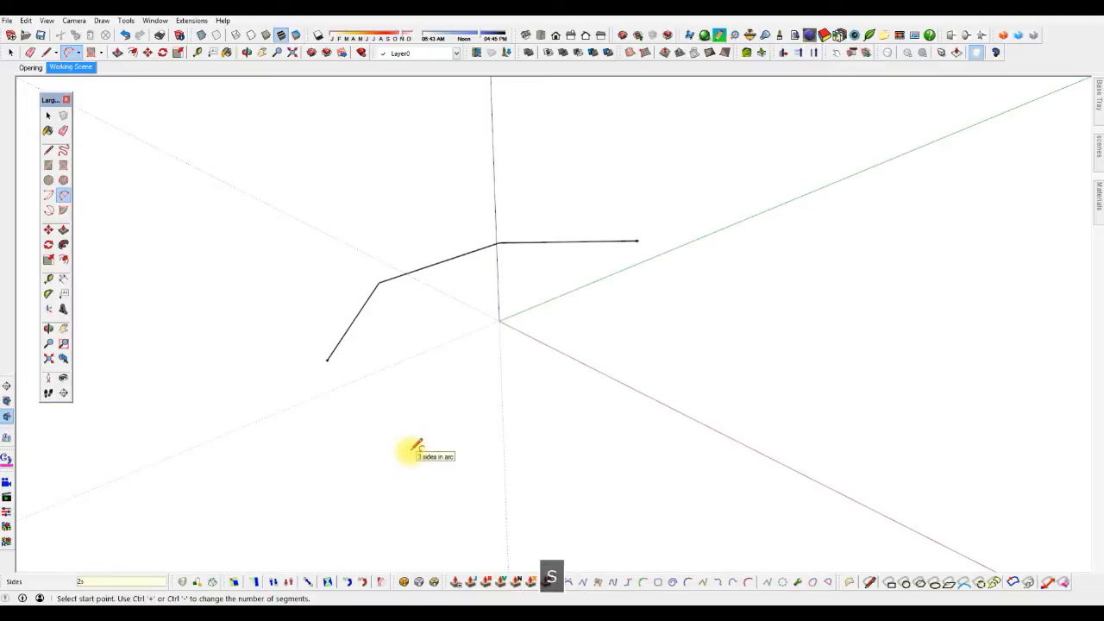
key(Return)
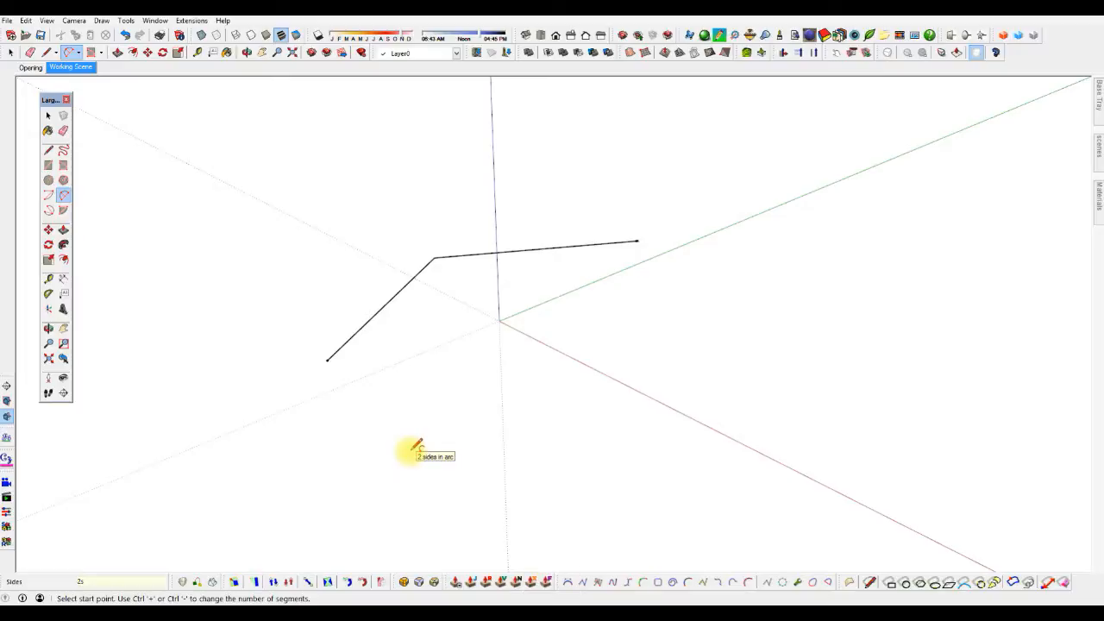
text(1)
text(2)
text(0s)
key(Return)
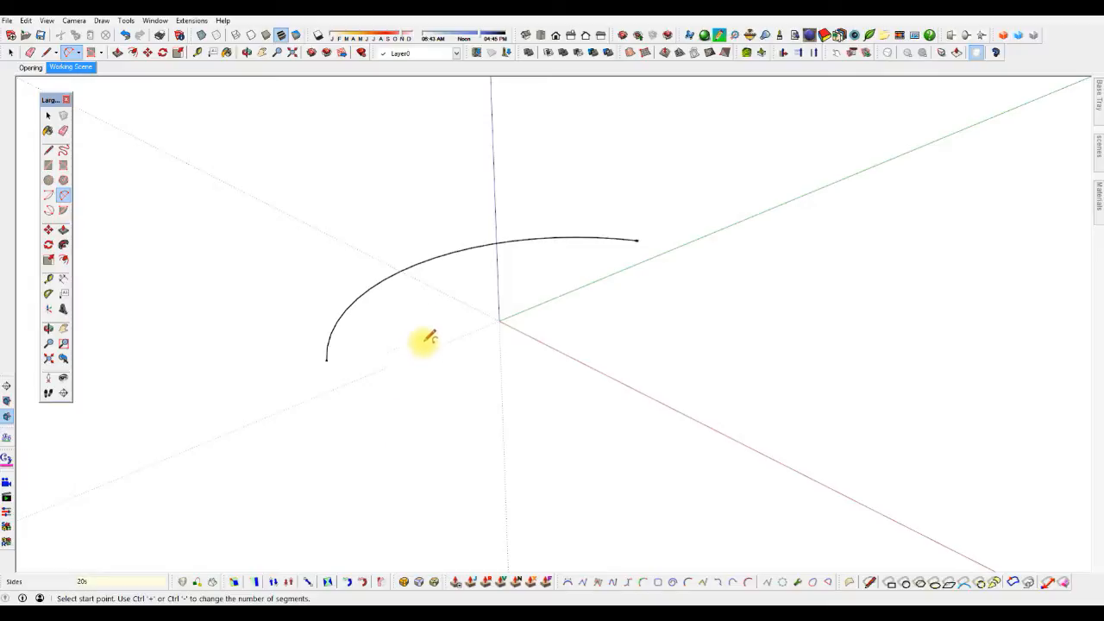
- Erase the arc and draw a closed four-sided upright face with lines, its base running alongside the green axis
key(e)
click(418, 261)
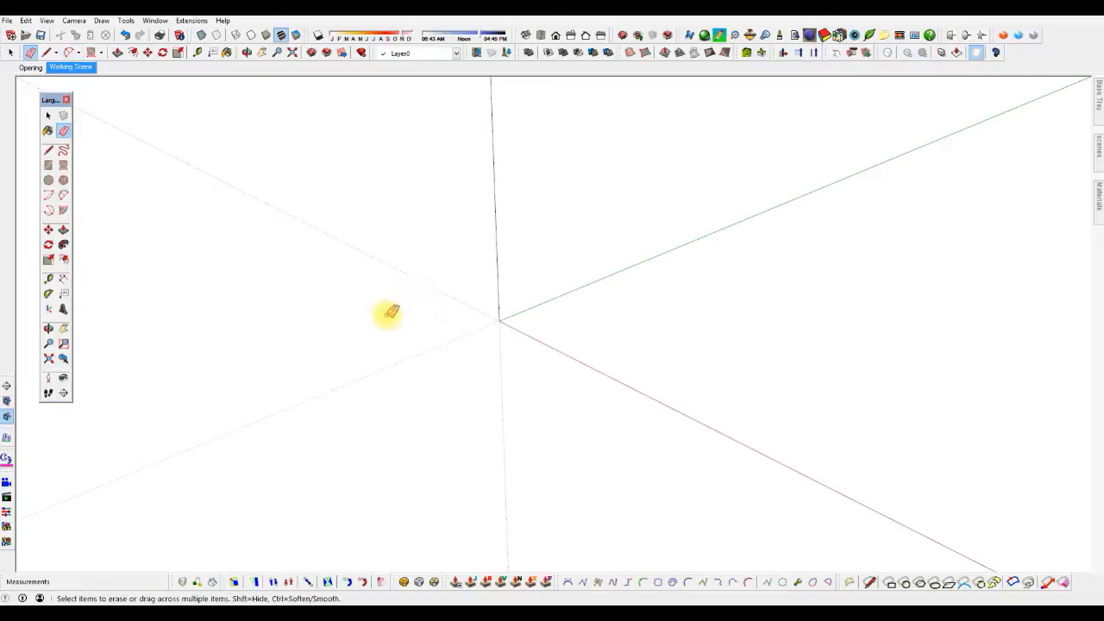
key(l)
click(328, 389)
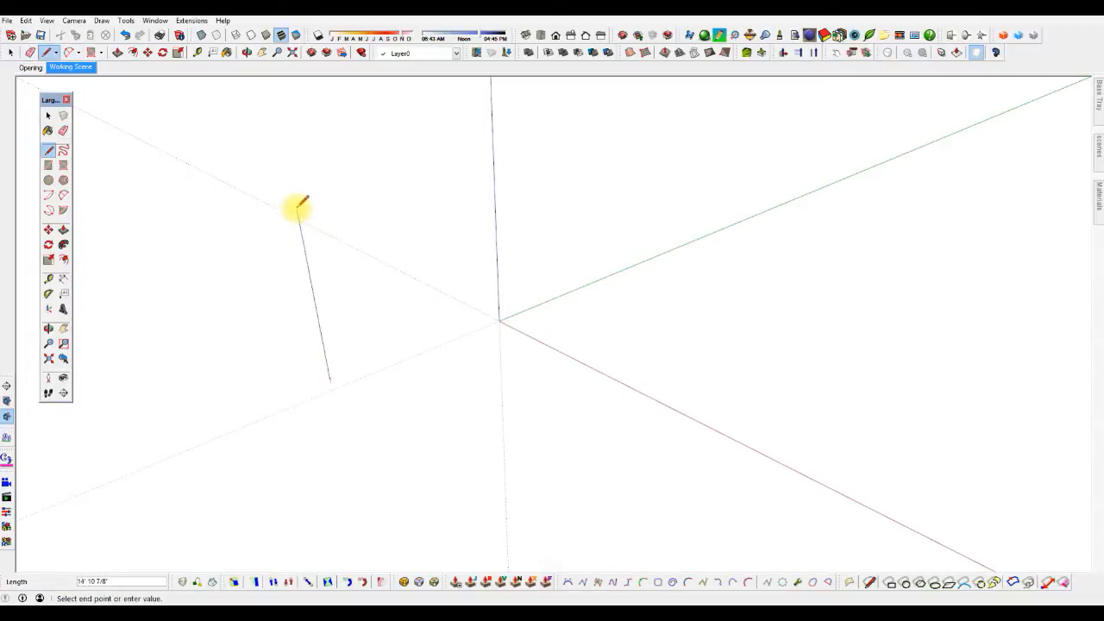
click(302, 205)
click(586, 137)
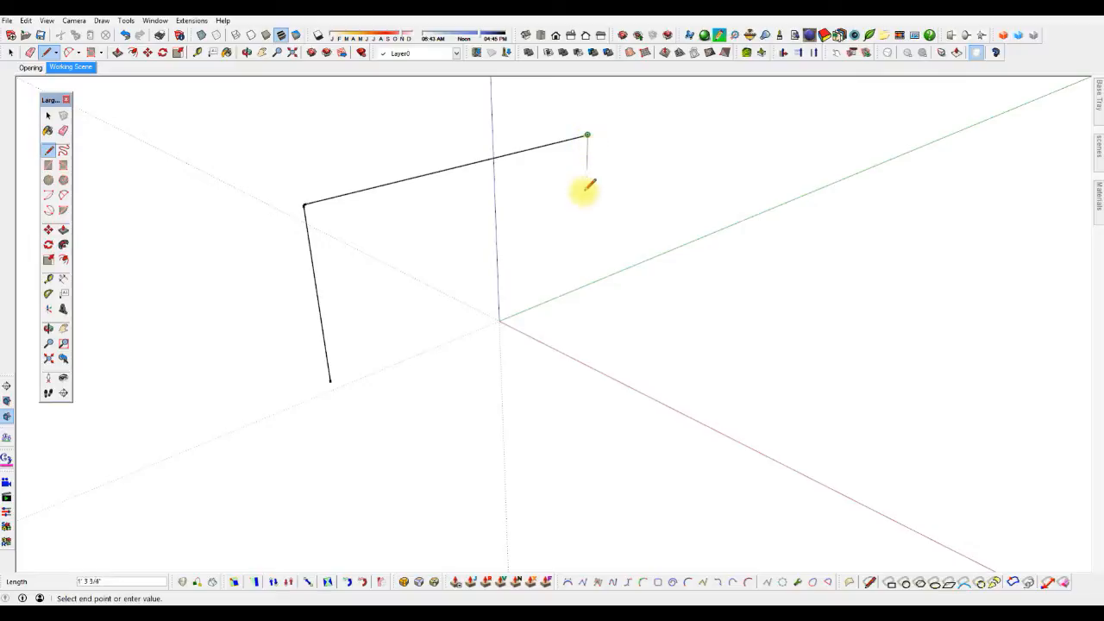
click(584, 279)
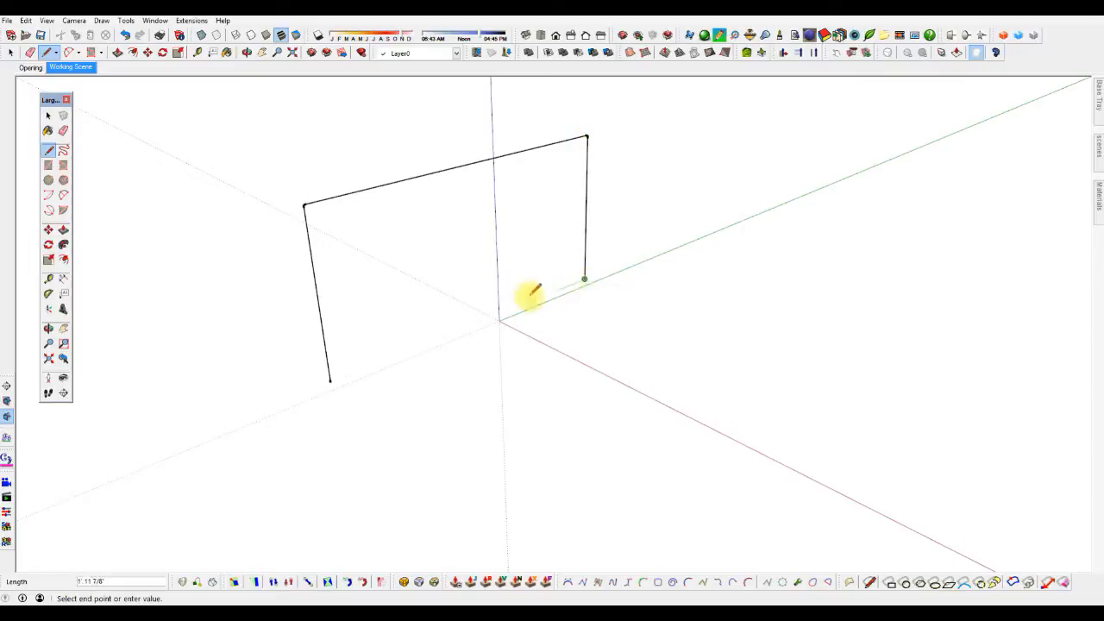
click(330, 379)
key(space)
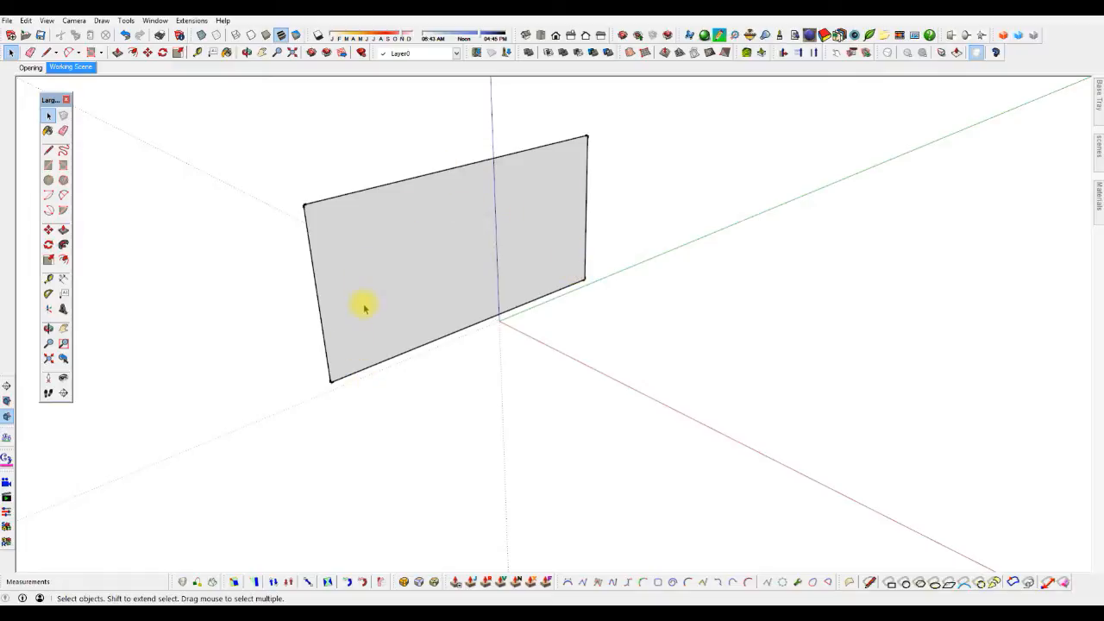
- Draw a 2 Point Arc between the face's two upright edges, bulging up about 4' to the upper edge, and set it to 4 segments
key(a)
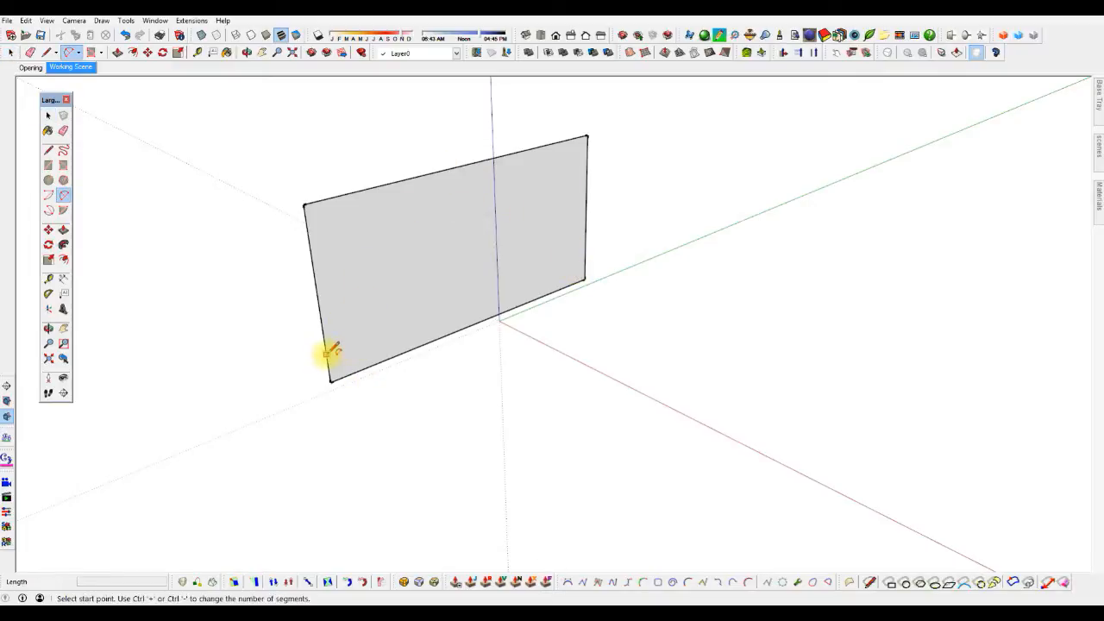
click(327, 354)
click(585, 255)
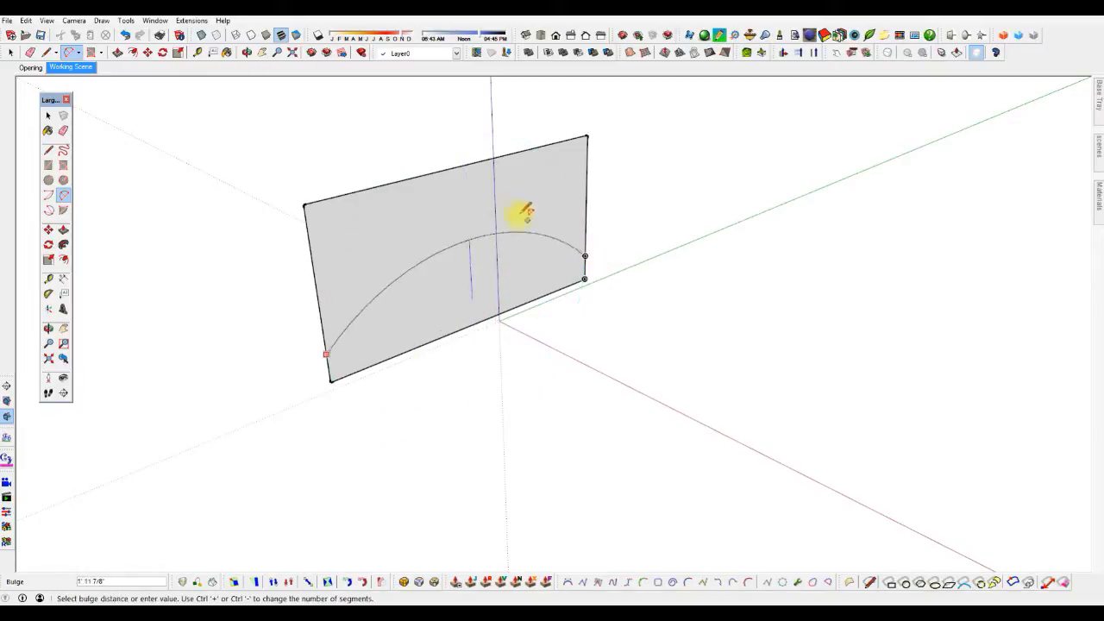
click(466, 162)
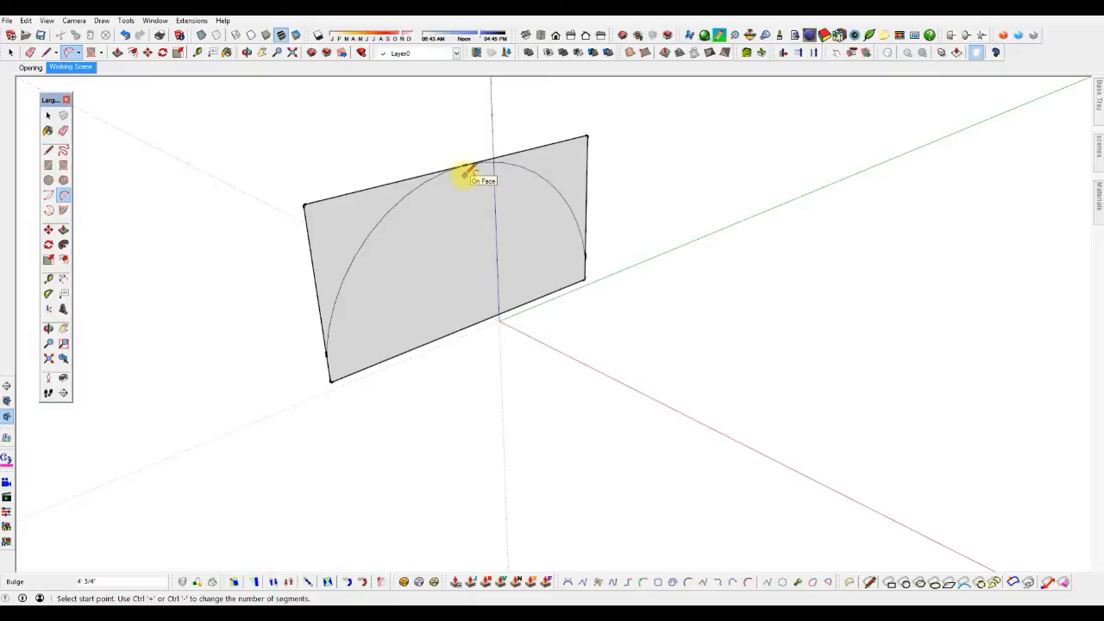
text(4s)
key(Return)
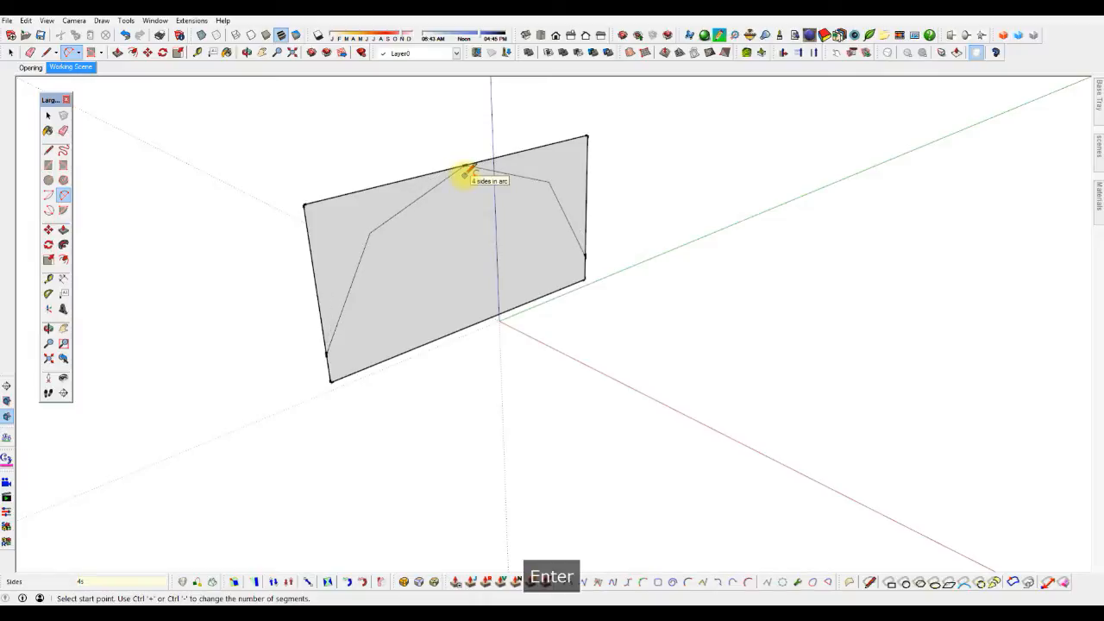
- Erase the upper edge and the two upright edges outside the segmented arc, leaving only the barn-shaped profile
key(space)
key(e)
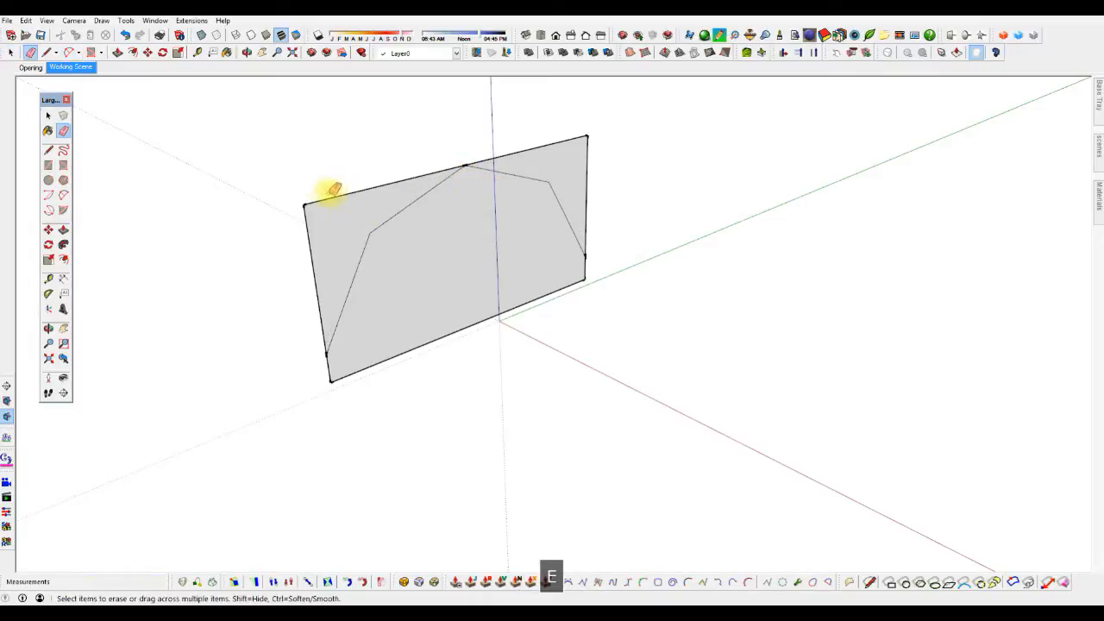
click(316, 204)
click(586, 145)
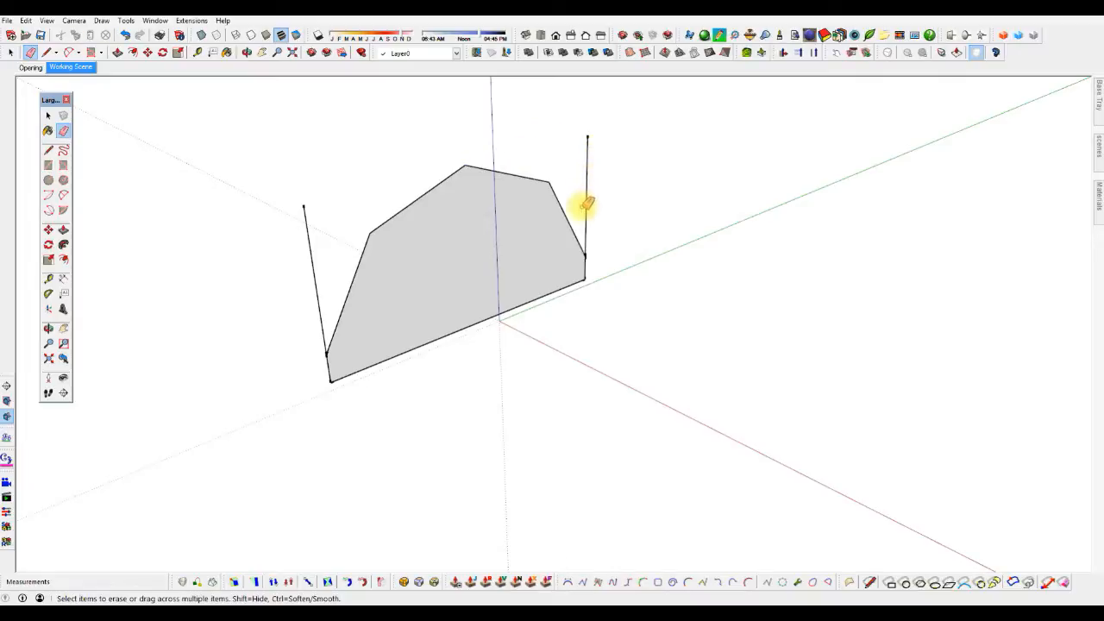
click(587, 240)
click(325, 324)
- Extrude the barn-shaped profile about 8' along the red axis with Push/Pull
key(space)
click(443, 285)
key(p)
drag(444, 287, 673, 379)
middle_drag(467, 256, 596, 316)
key(space)
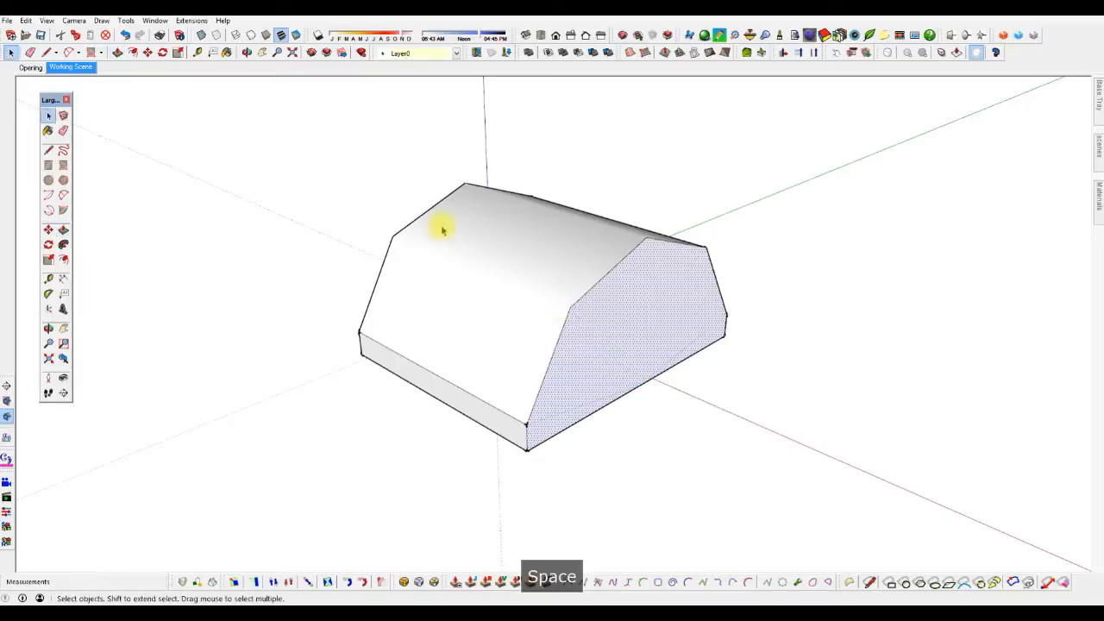
- Draw lines along the roof's ridge and both side breaks, from the back profile to the front profile
key(l)
click(392, 237)
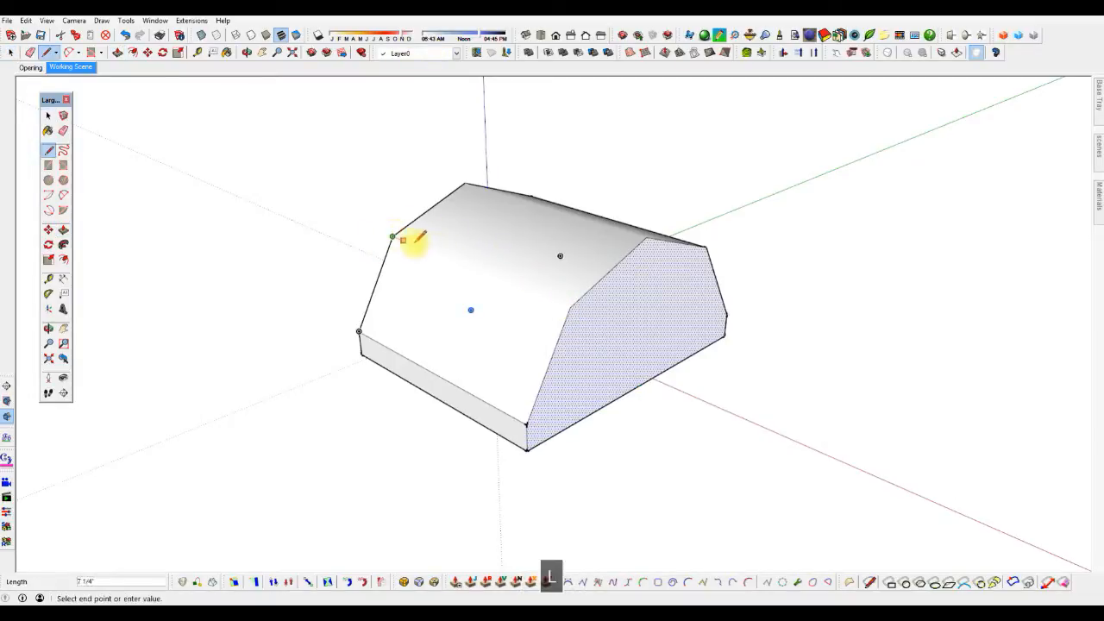
key(Escape)
middle_drag(599, 242, 328, 259)
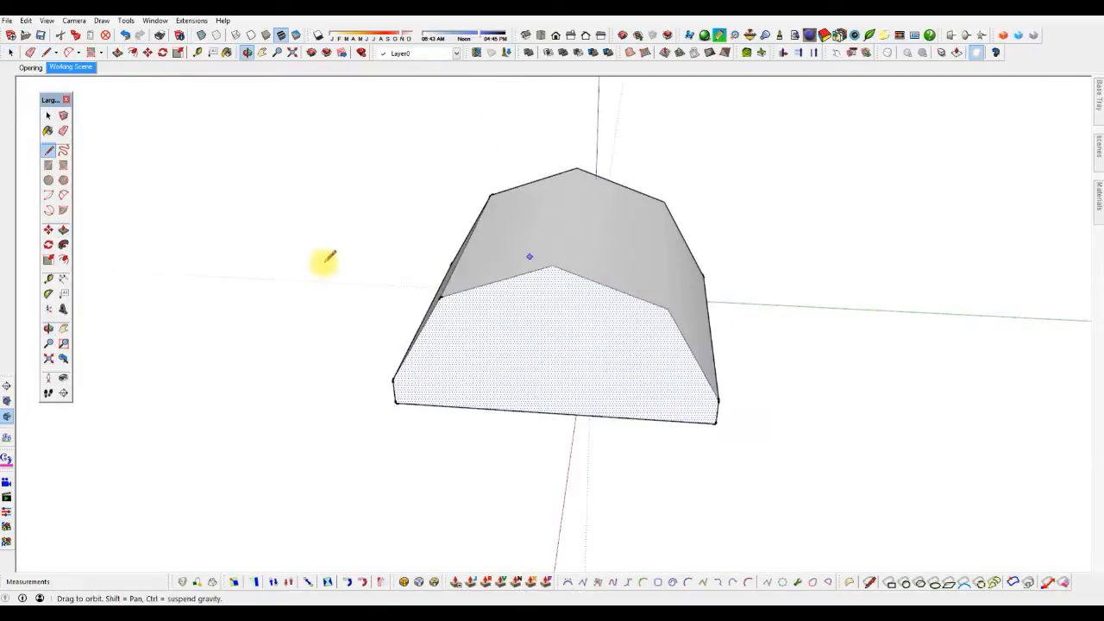
click(577, 170)
click(552, 266)
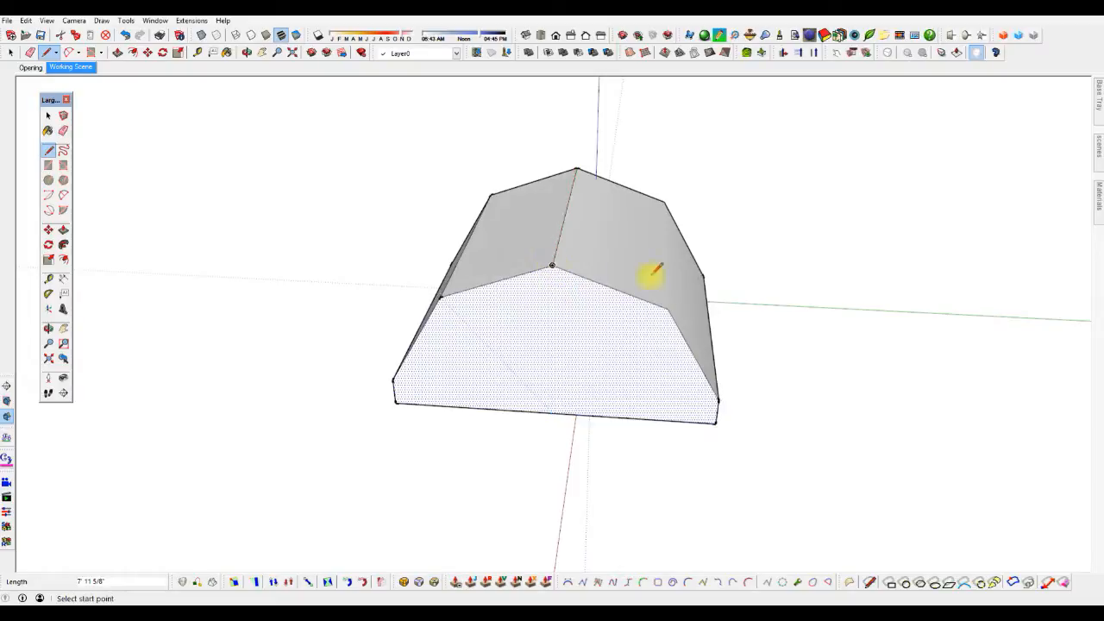
middle_drag(653, 273, 591, 247)
click(697, 220)
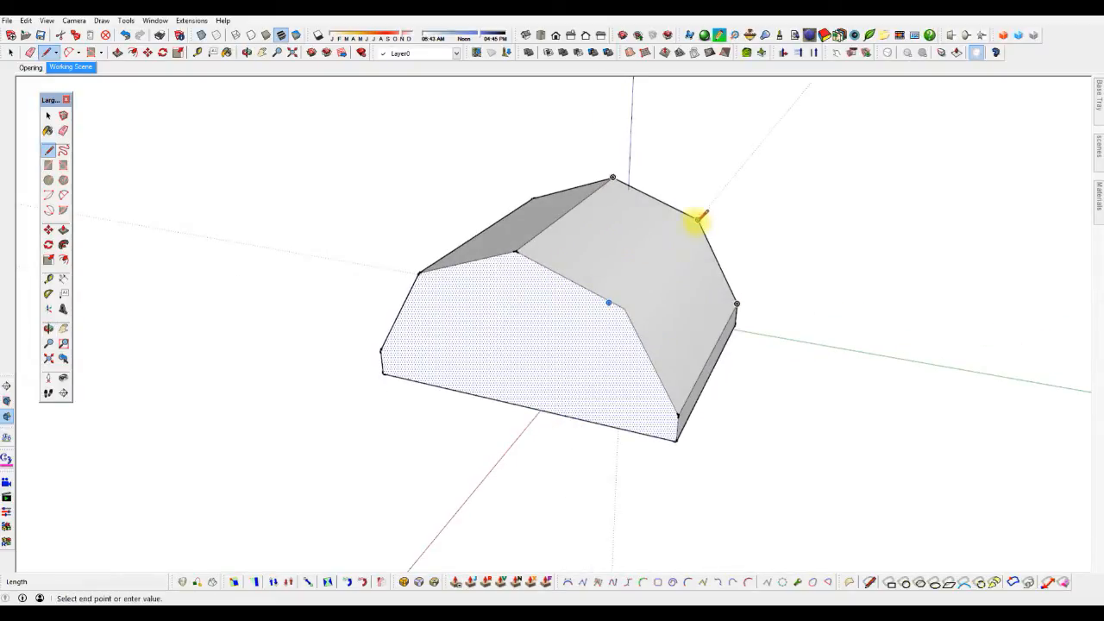
click(610, 301)
key(space)
- Offset the front face's four roof edges and one short wall edge inward by 4", leaving out the face and the base
middle_drag(498, 362, 550, 294)
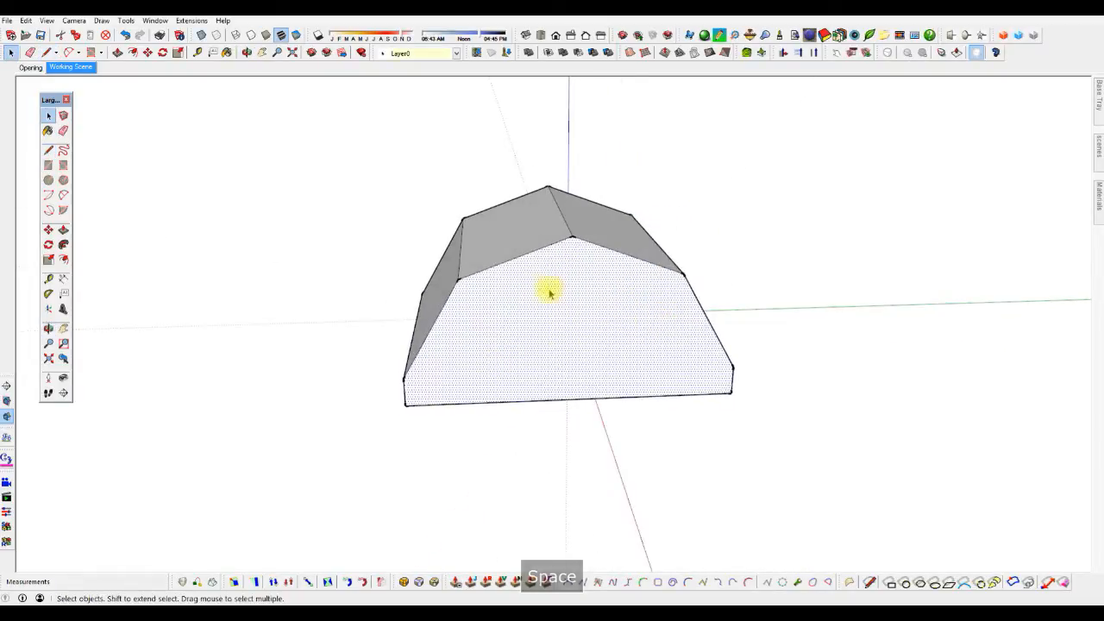
click(514, 262)
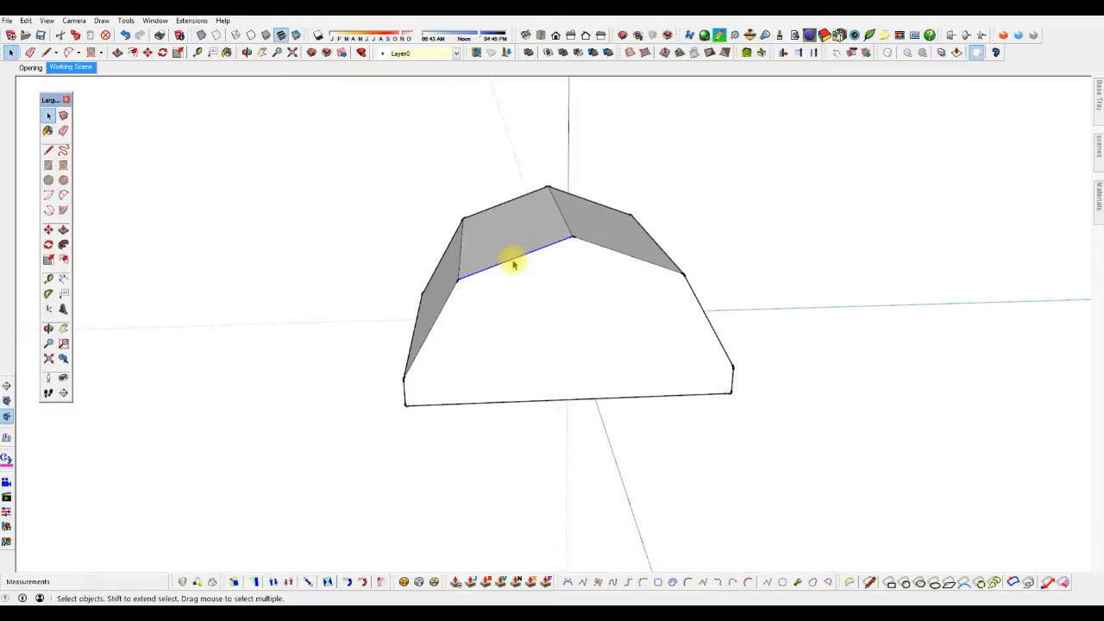
shift+click(440, 310)
shift+click(620, 252)
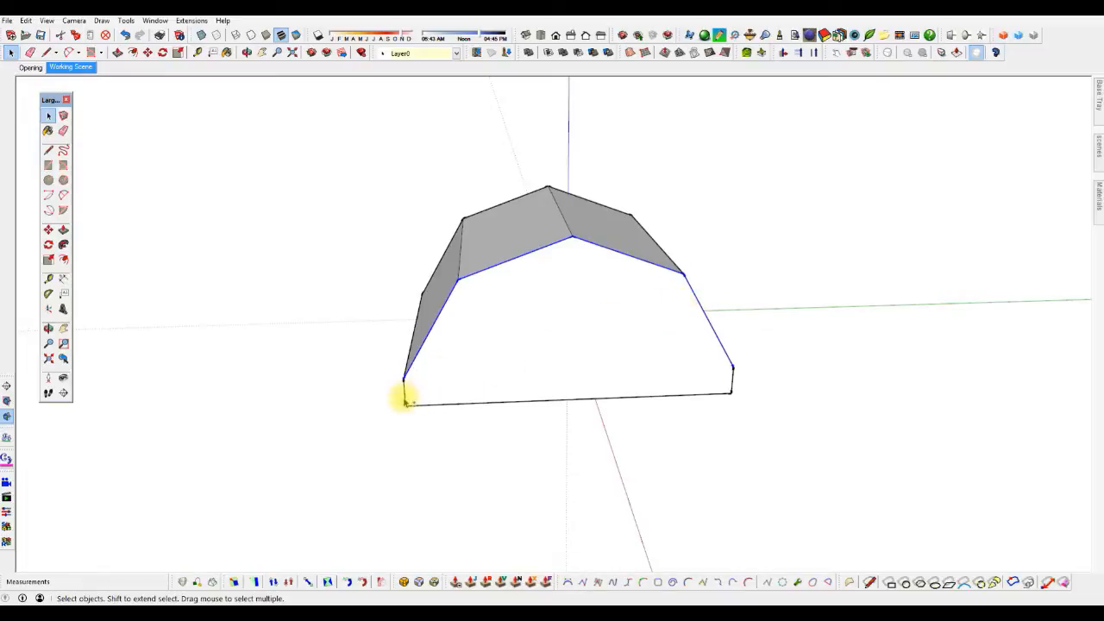
shift+click(730, 379)
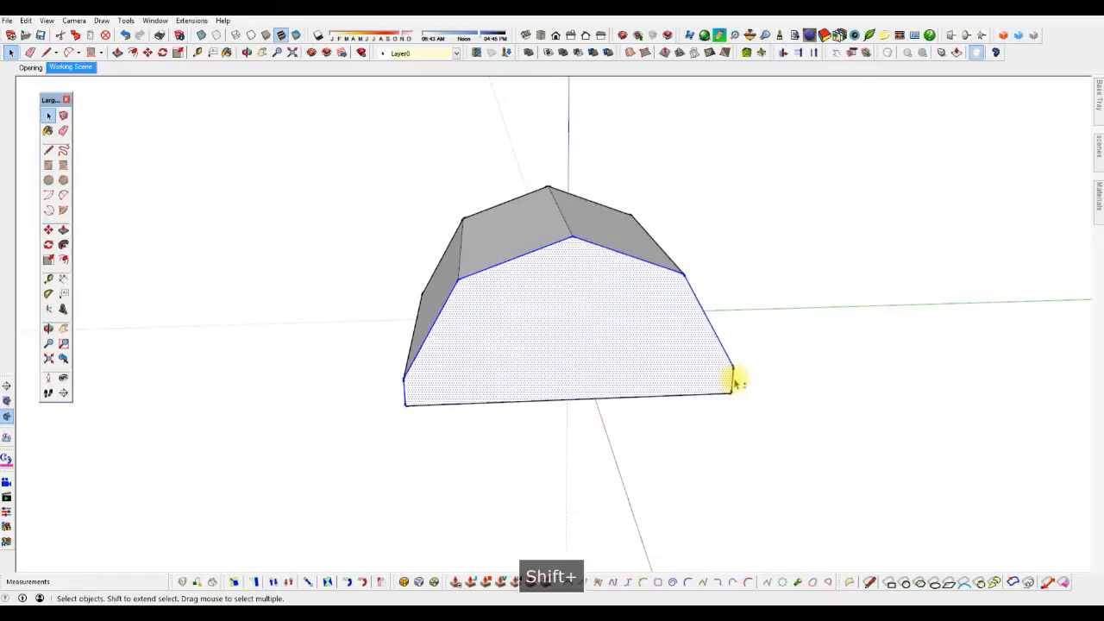
shift+click(650, 365)
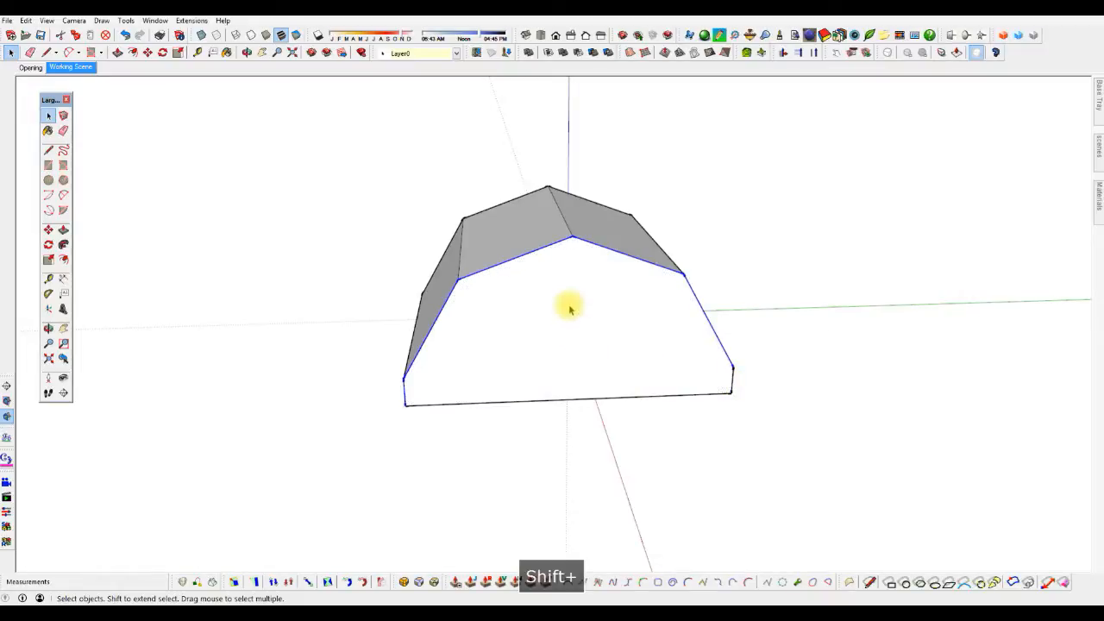
key(f)
click(520, 262)
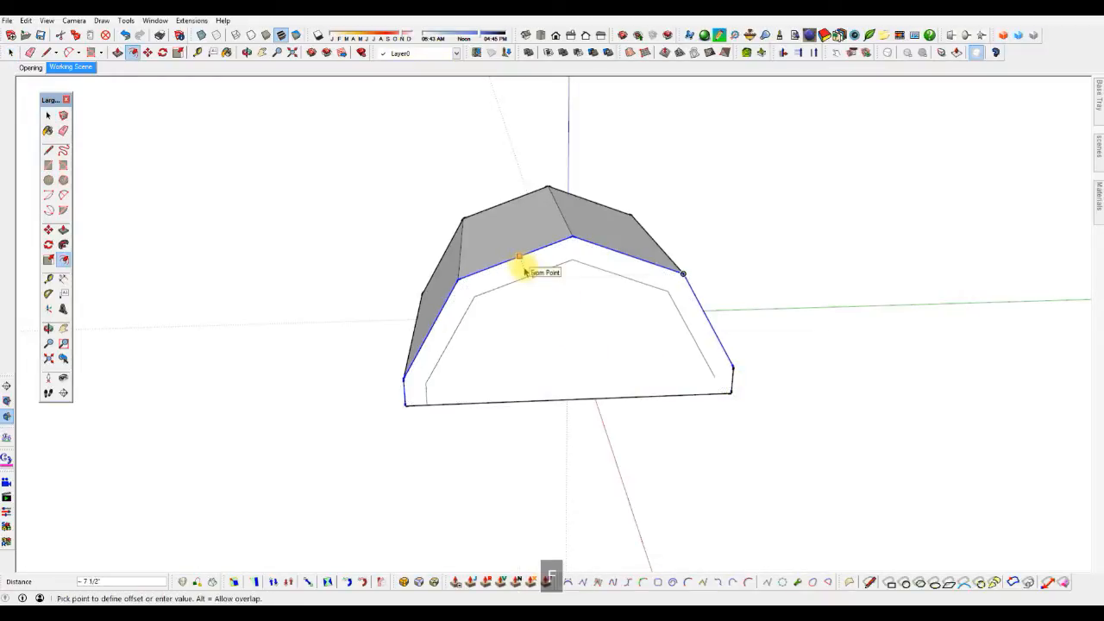
click(525, 271)
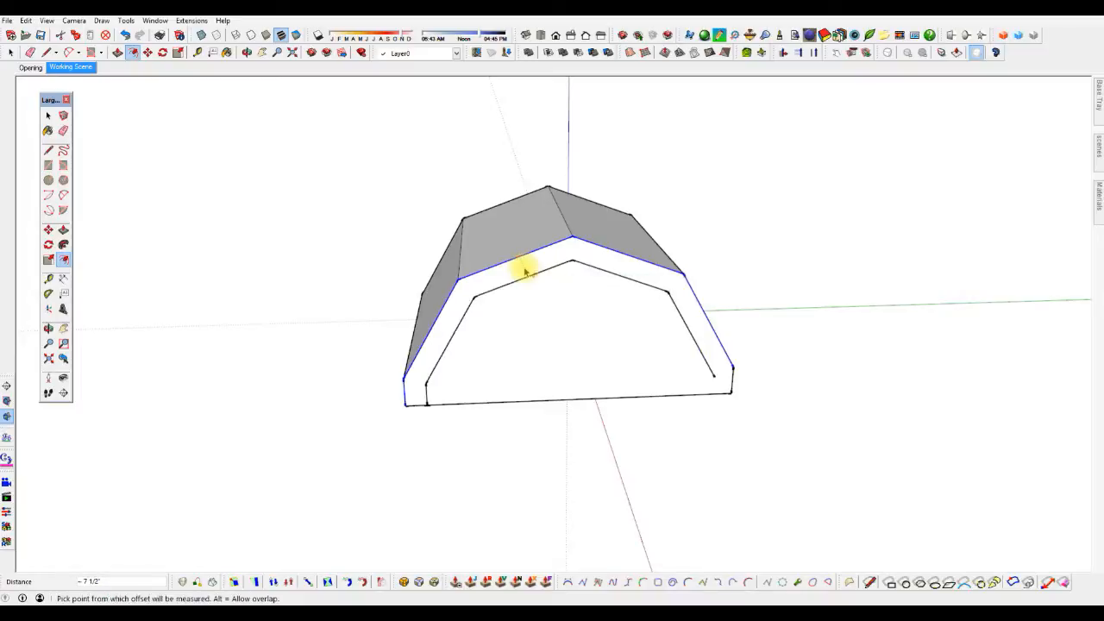
text(4)
key(Return)
key(space)
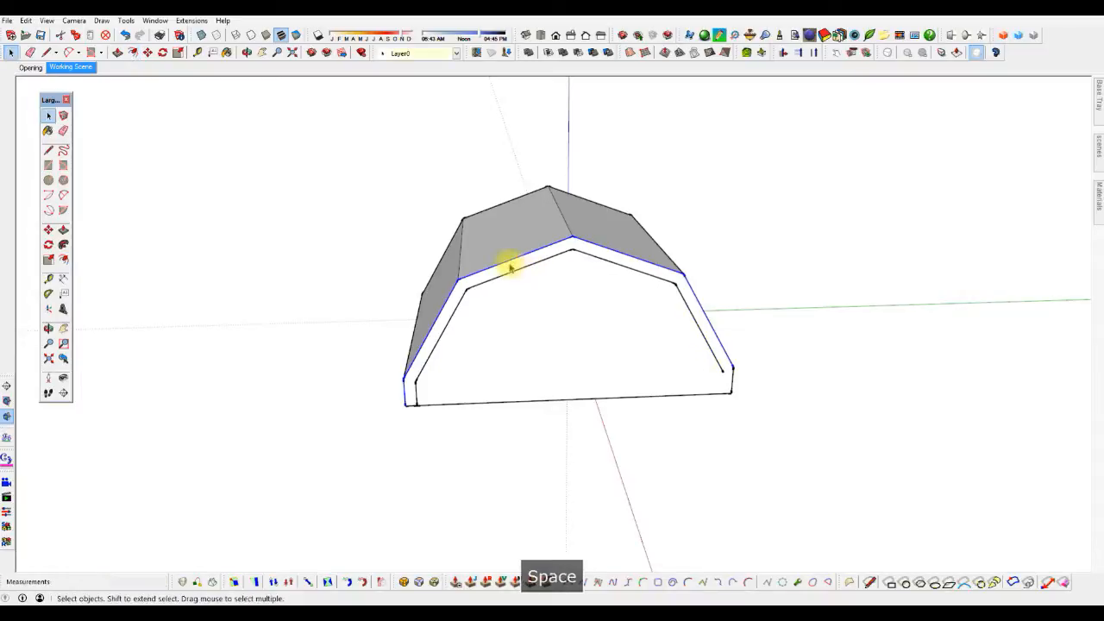
- Draw a short line from the offset outline's loose end down to the base edge to separate the frame from the front wall
click(517, 267)
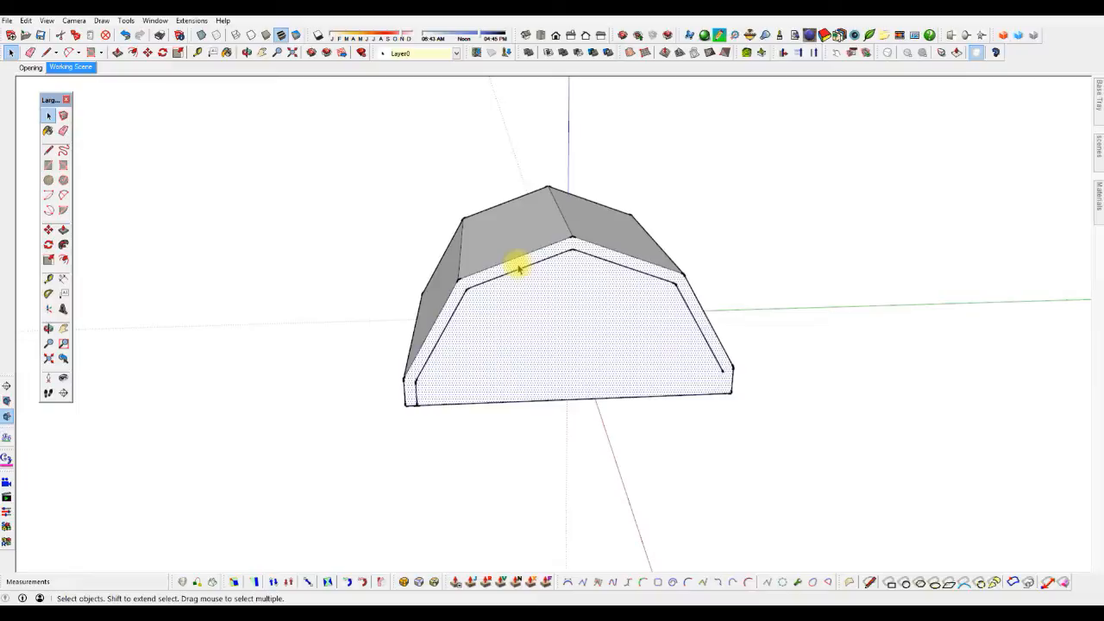
scroll(412, 402, up, 6)
scroll(406, 410, down, 4)
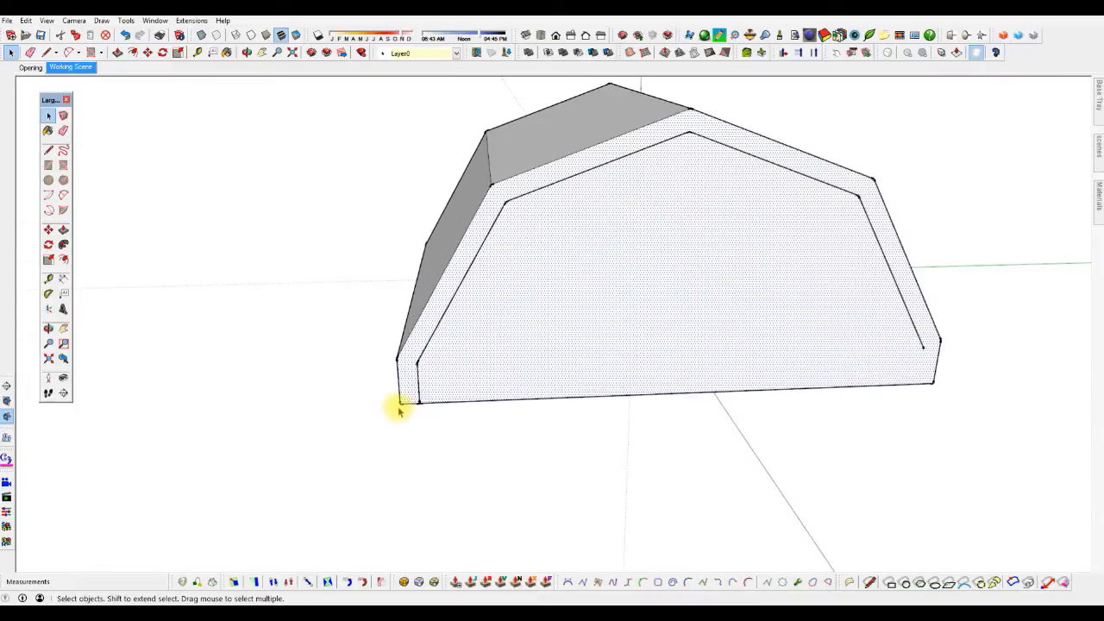
scroll(399, 410, down, 2)
key(l)
click(878, 350)
click(881, 384)
key(space)
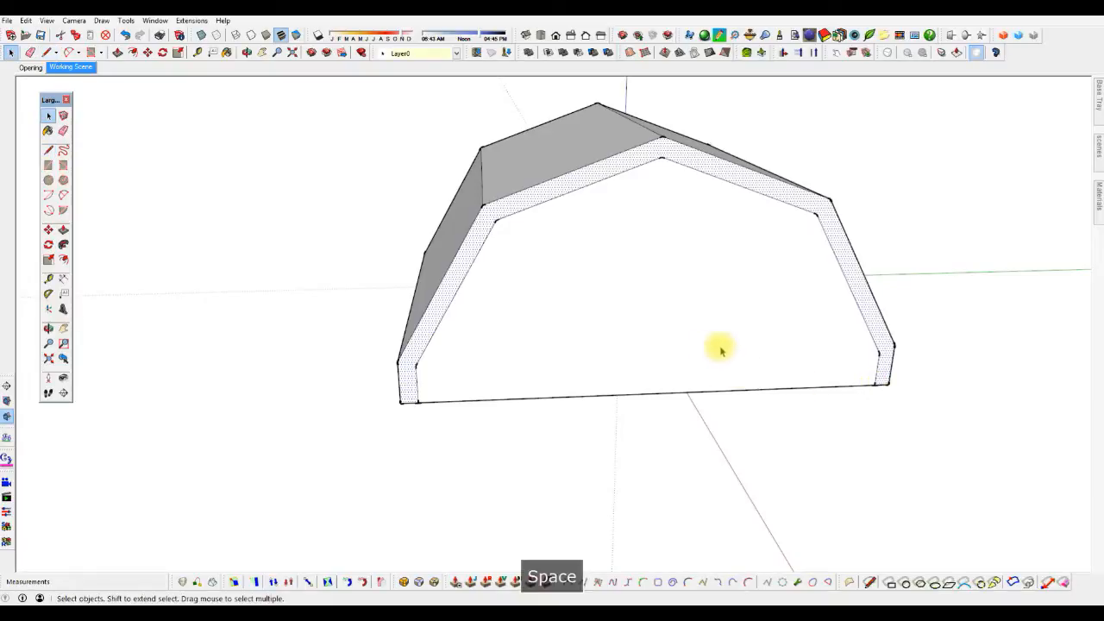
- Pull the frame face around the front wall outward 6" to form a roof overhang
key(p)
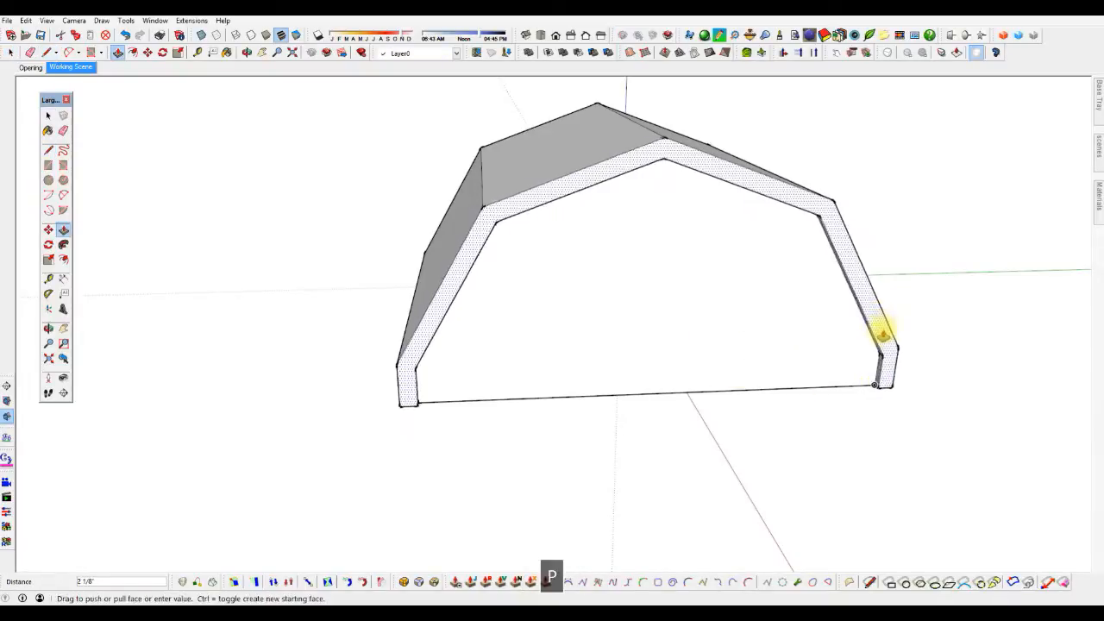
click(888, 342)
middle_drag(696, 407, 809, 348)
key(p)
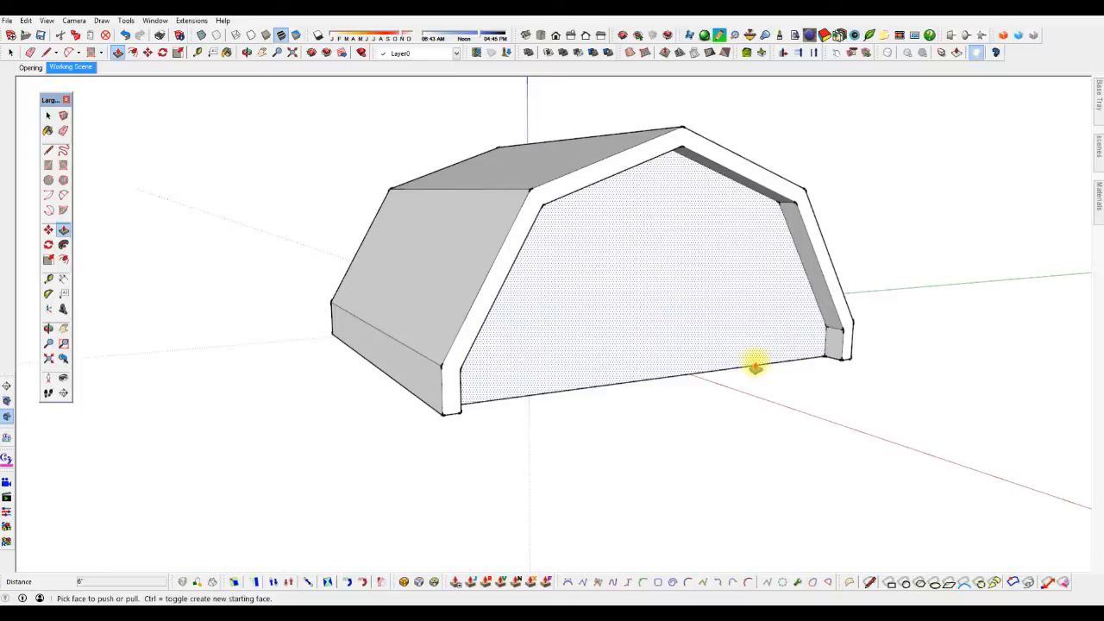
key(space)
- Select the entire barn-shaped building and delete it
middle_drag(463, 420, 466, 320)
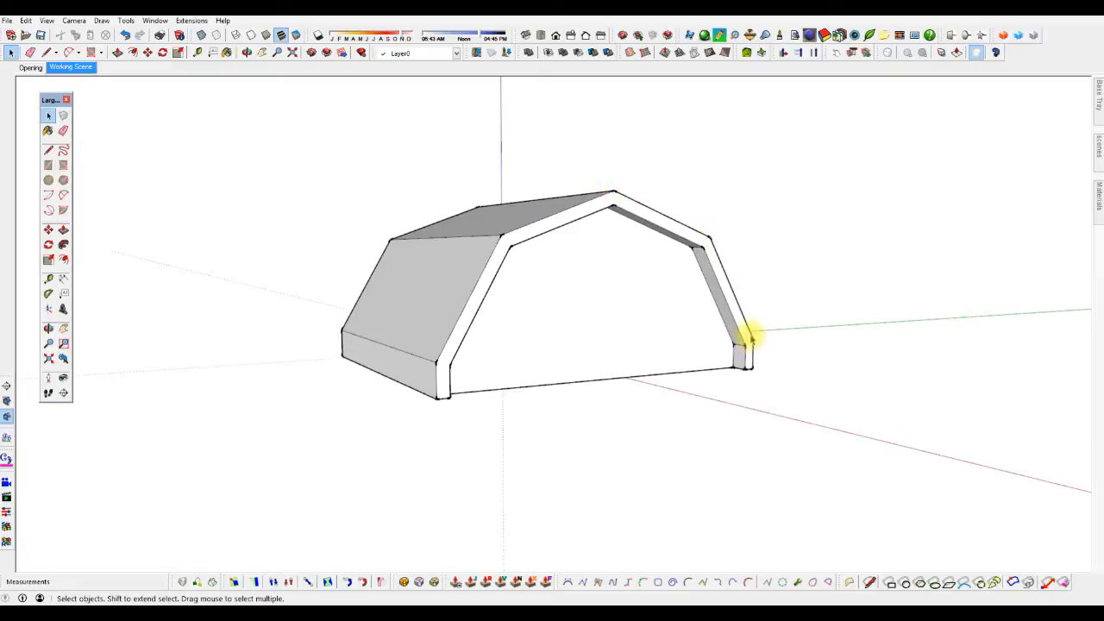
middle_drag(710, 362, 642, 344)
drag(268, 468, 796, 152)
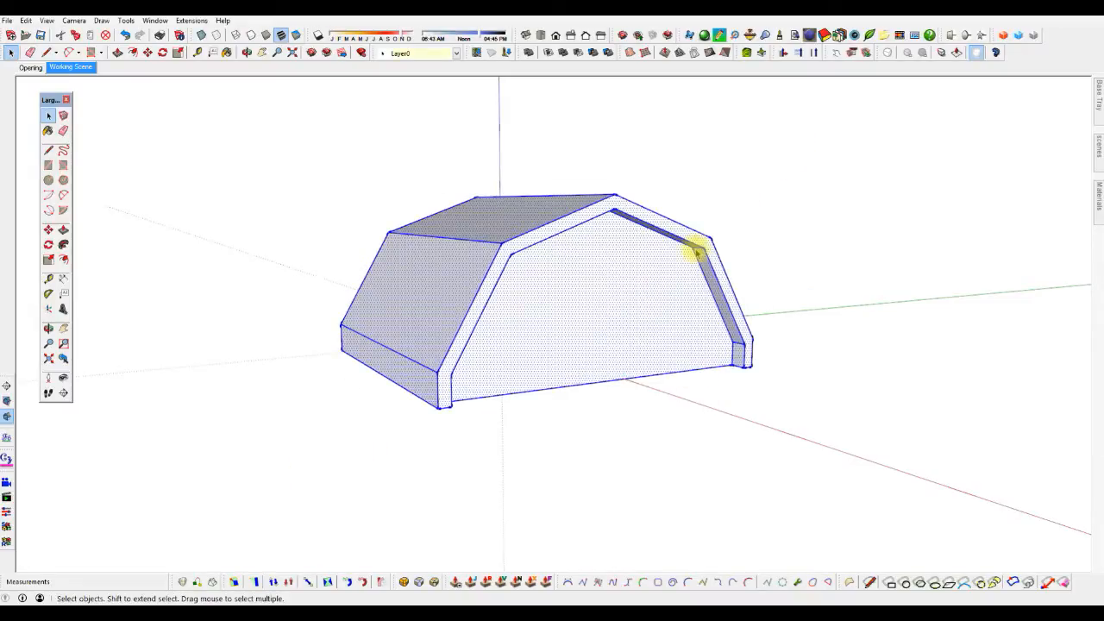
key(Delete)
mouse_move(696, 285)
middle_down()
mouse_move(492, 286)
mouse_move(493, 336)
mouse_move(478, 282)
mouse_move(470, 286)
middle_up()
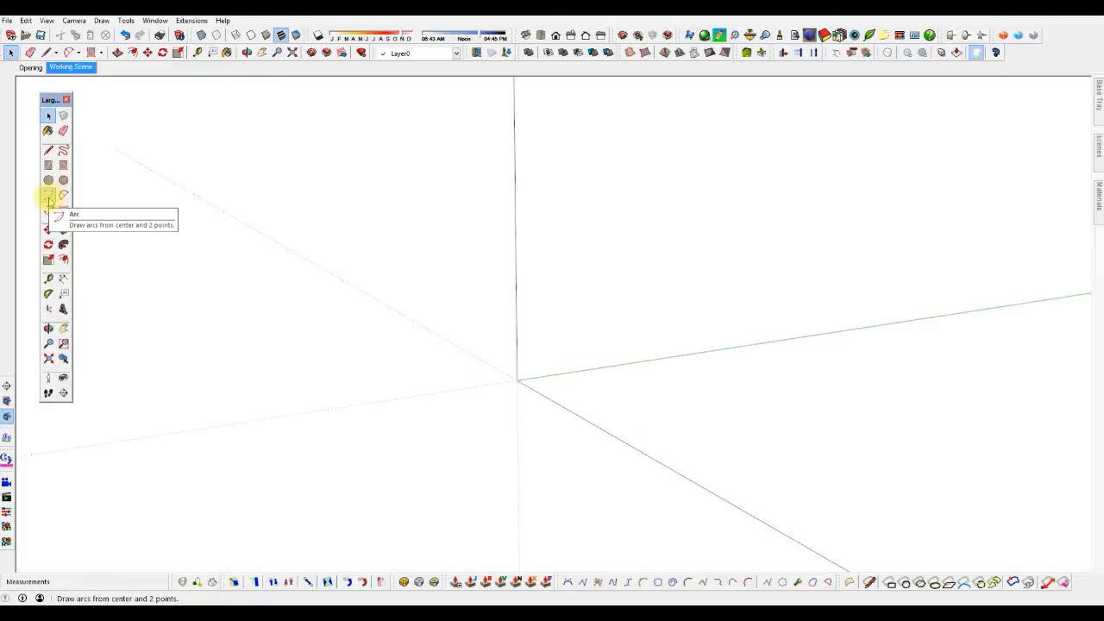
- Draw an arc centered on the origin, starting on the green axis, and set its angle to 45 degrees
click(48, 196)
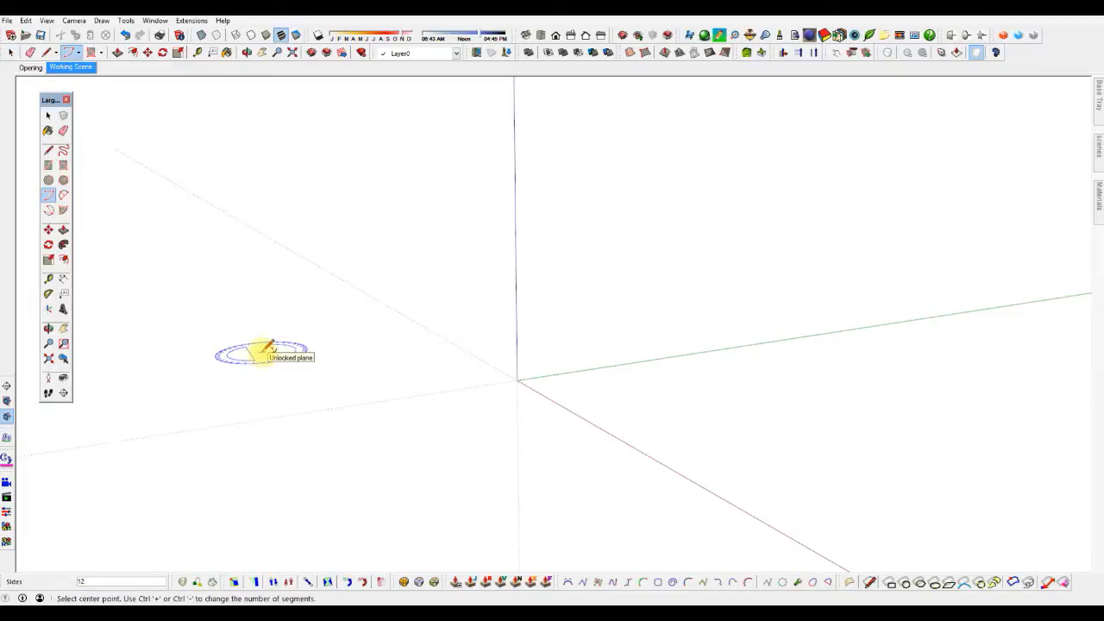
scroll(384, 326, down, 3)
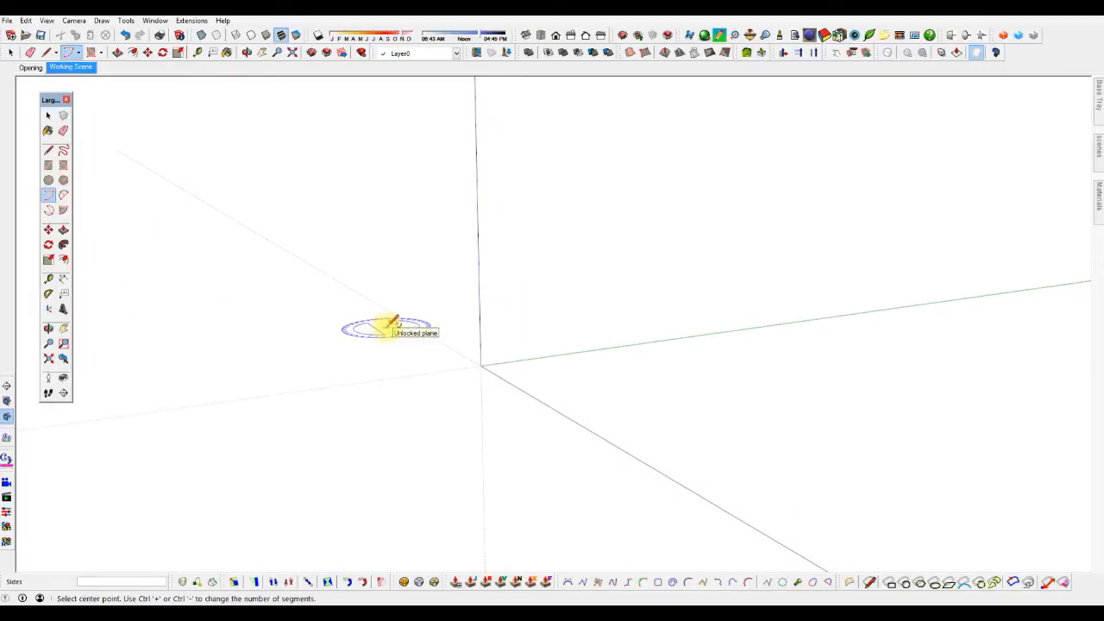
middle_drag(423, 337, 436, 368)
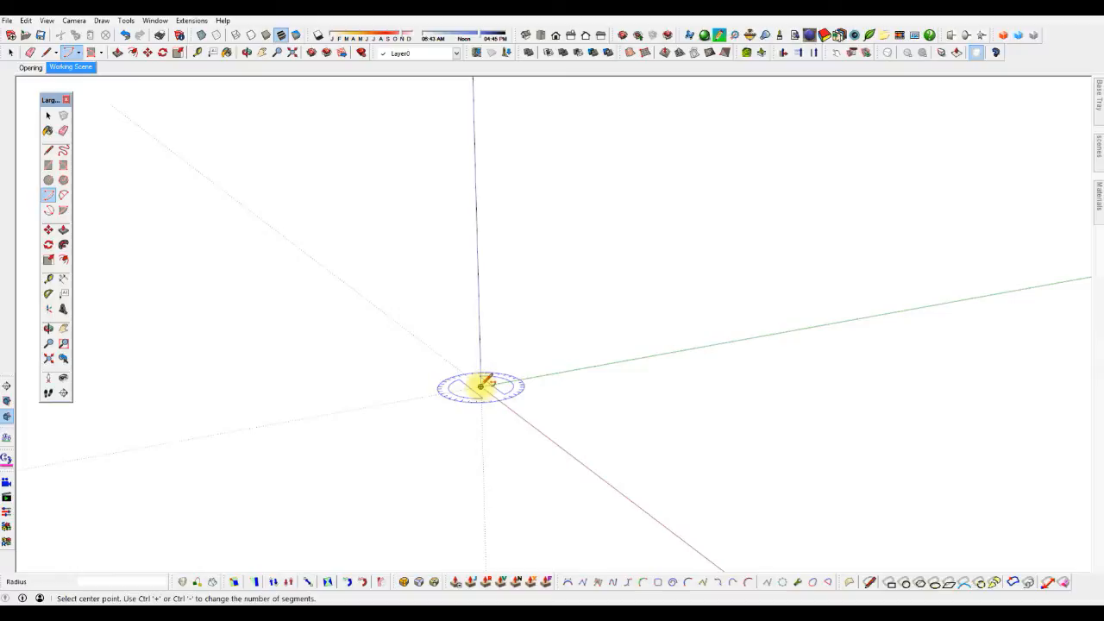
click(481, 386)
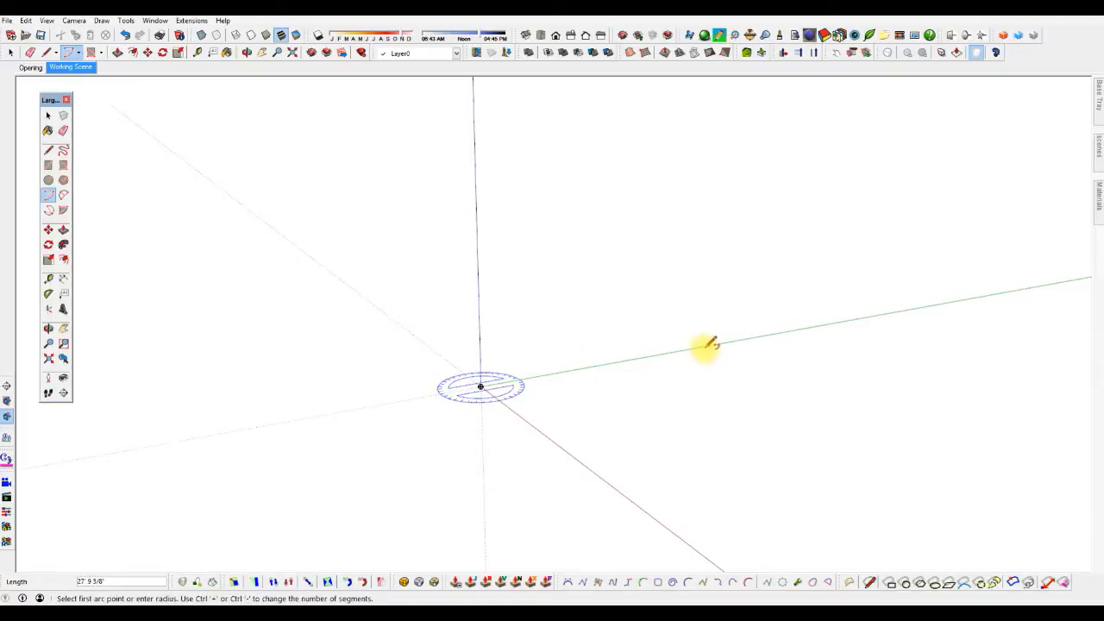
click(741, 341)
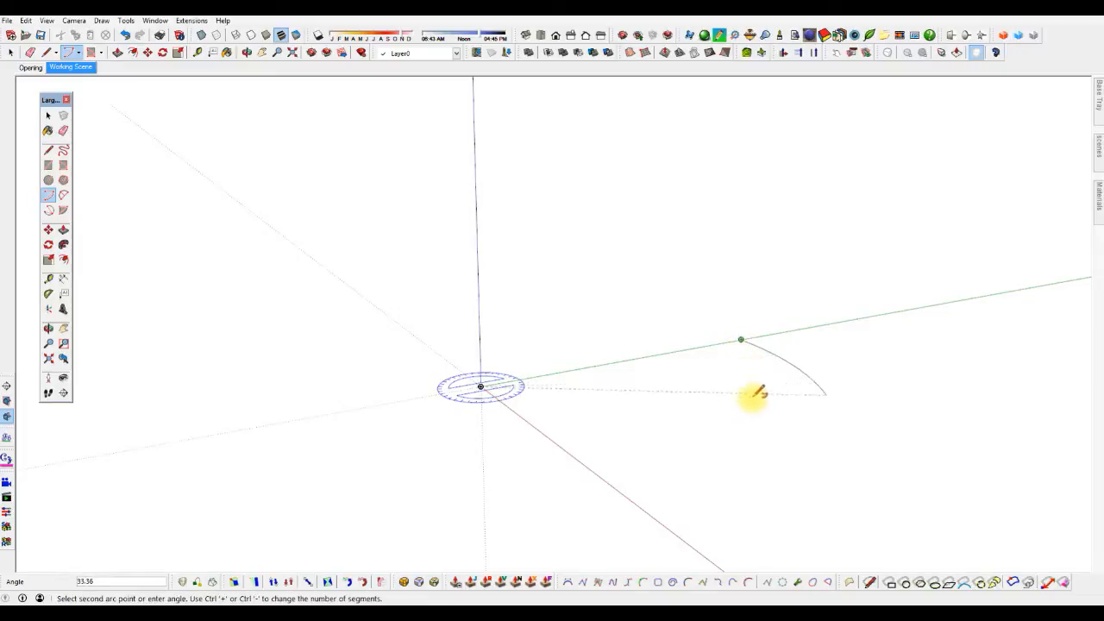
scroll(736, 361, down, 2)
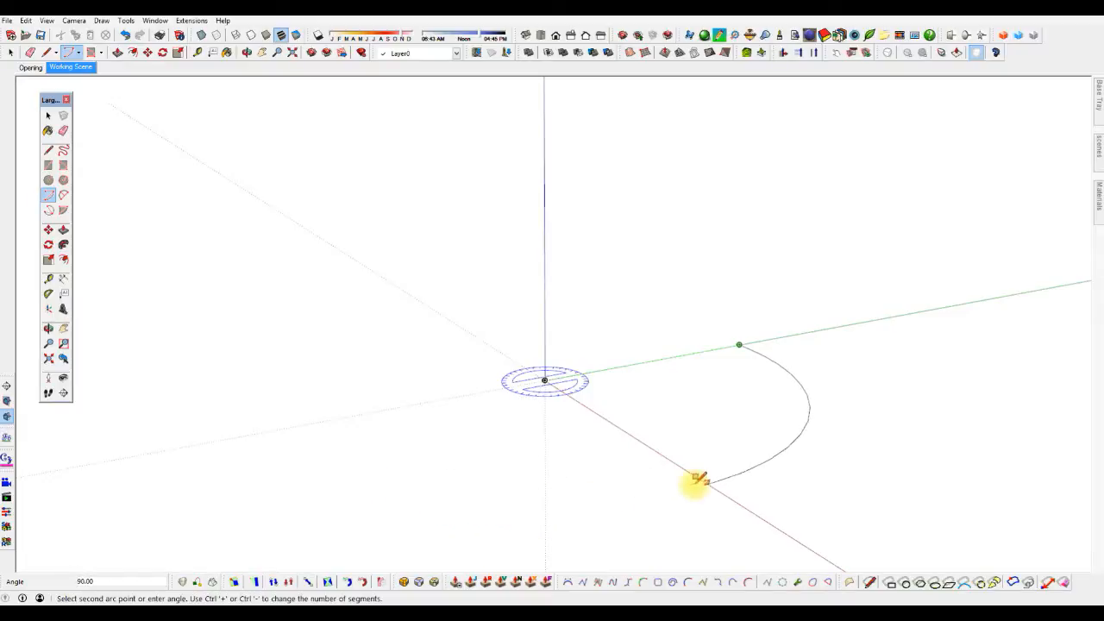
click(767, 458)
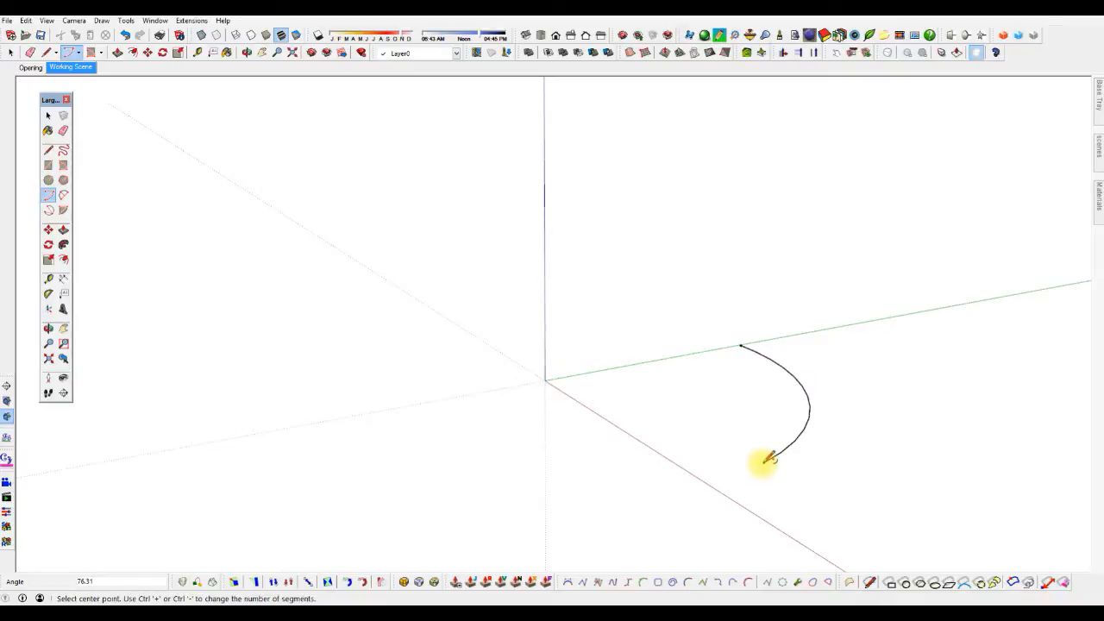
text(45)
key(Return)
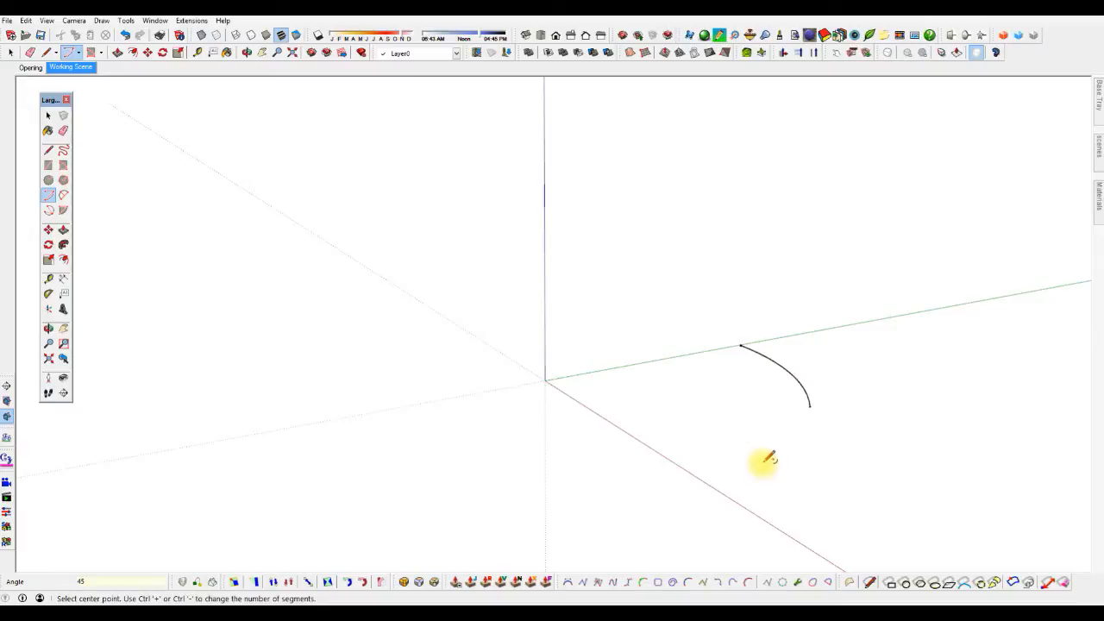
- Draw lines from the origin to both ends of the arc to close it into a wedge face
key(l)
click(545, 380)
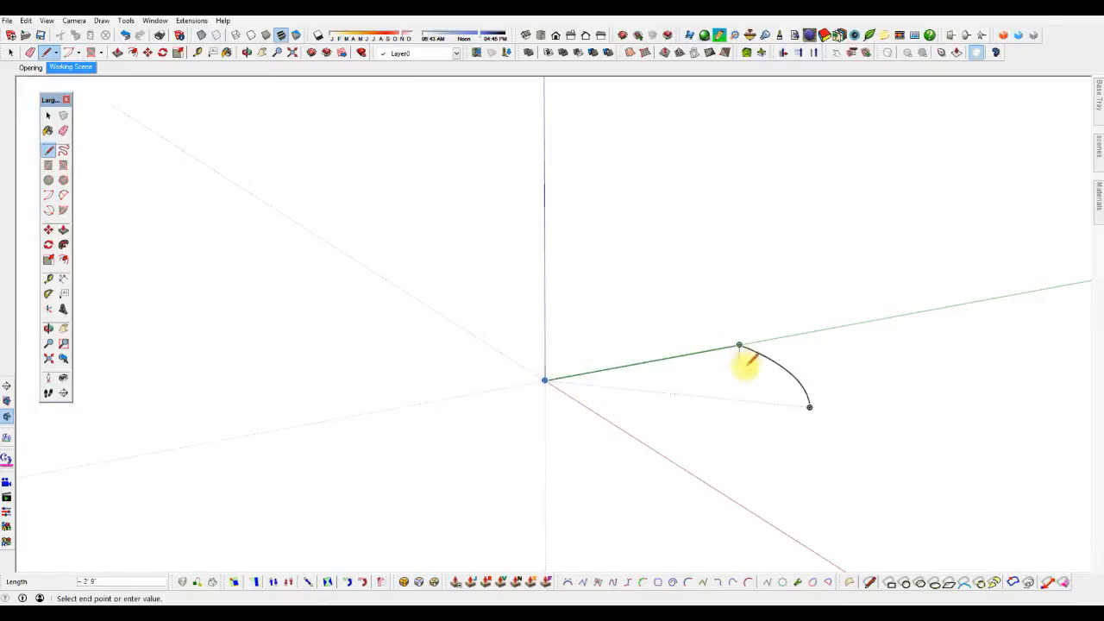
key(Escape)
click(546, 381)
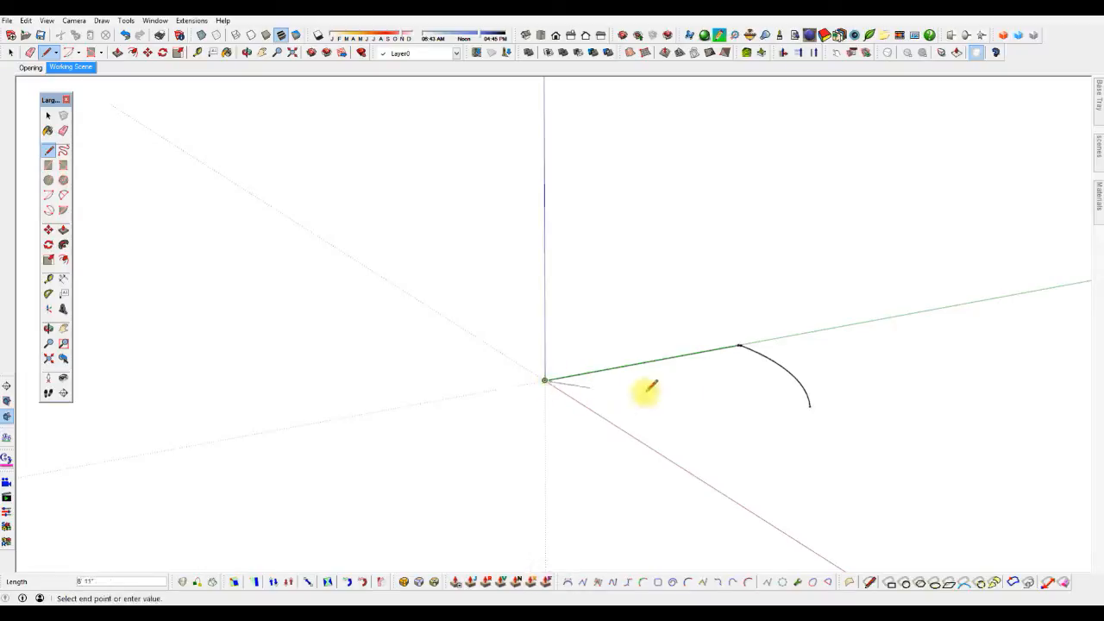
click(810, 407)
key(o)
drag(611, 399, 592, 374)
key(space)
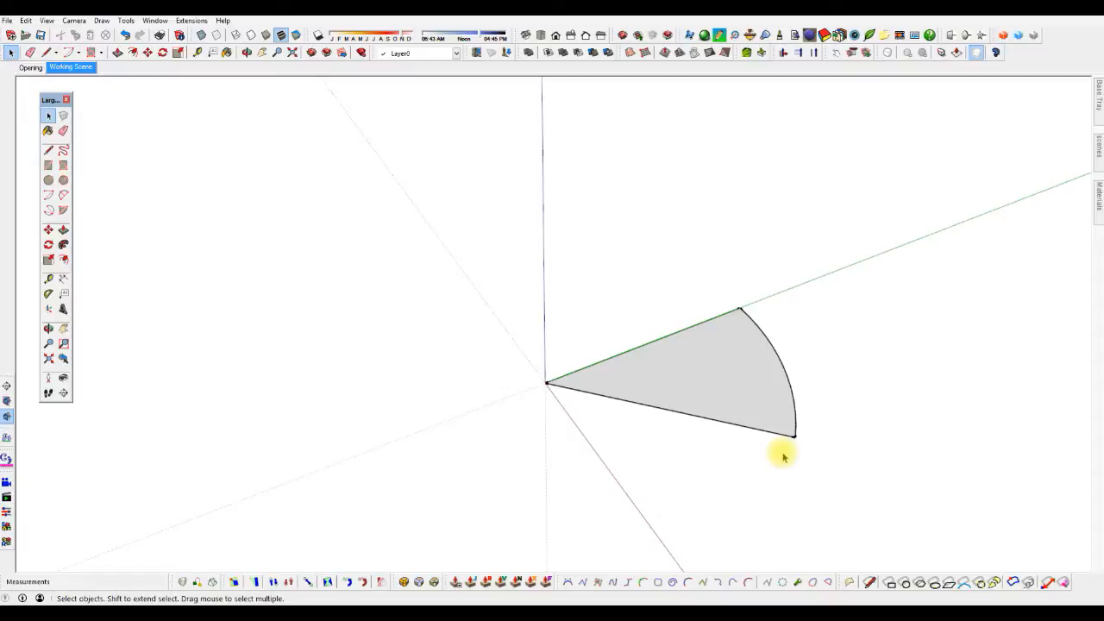
- Erase the wedge's arc and both of its straight edges
middle_drag(779, 370, 771, 353)
key(e)
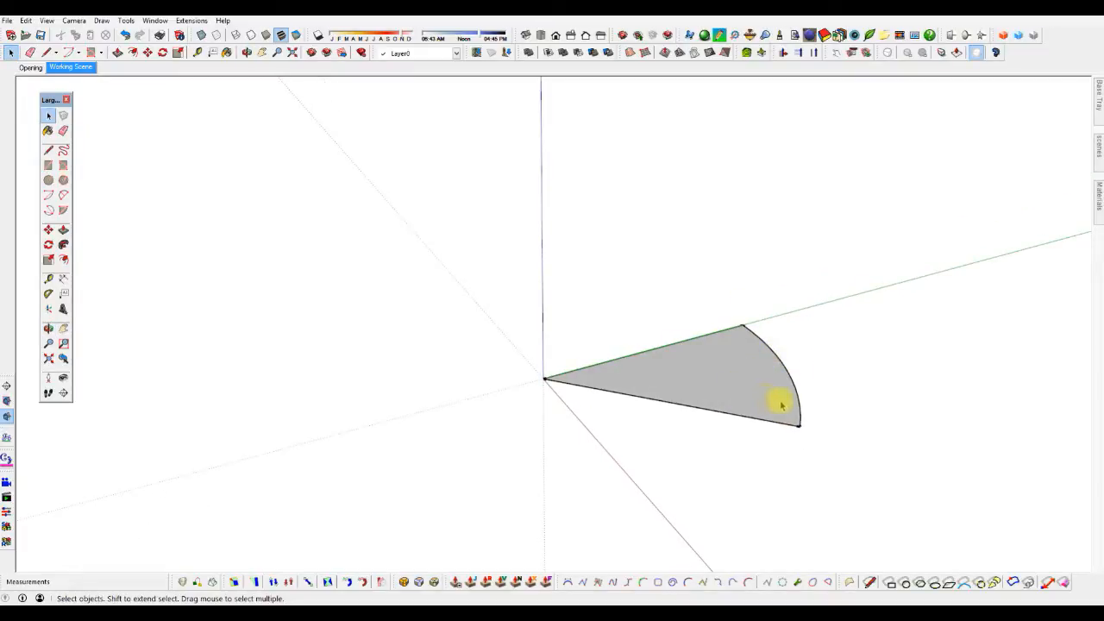
drag(807, 412, 798, 428)
click(728, 330)
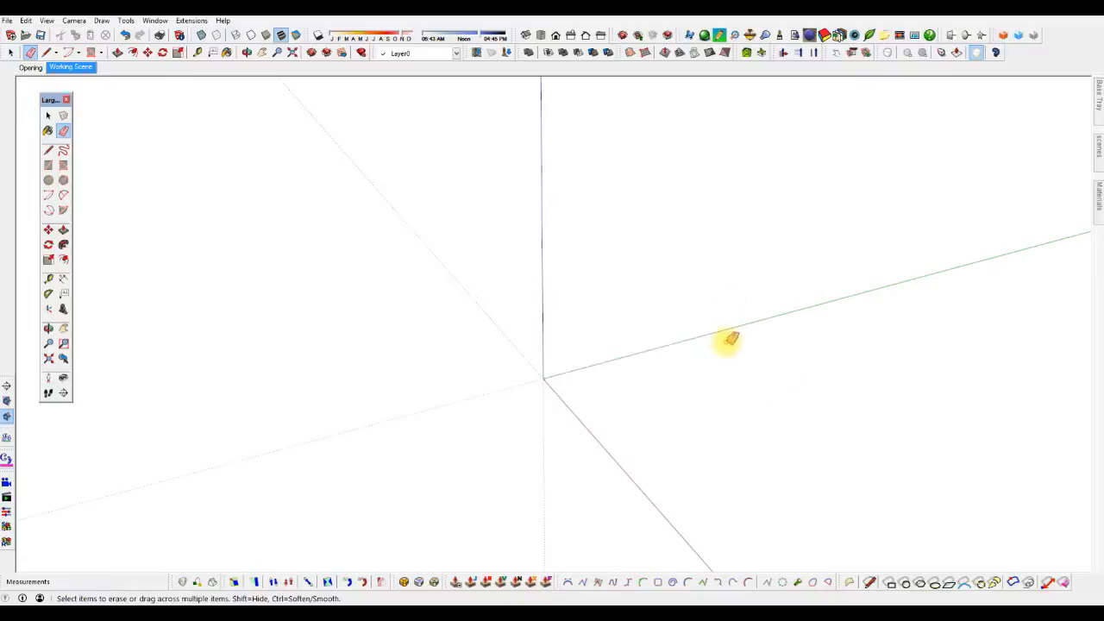
- Draw an arc centered on the origin from the green axis, with a radius of about 30' 8" and an angle of 130 degrees
middle_drag(484, 311, 477, 299)
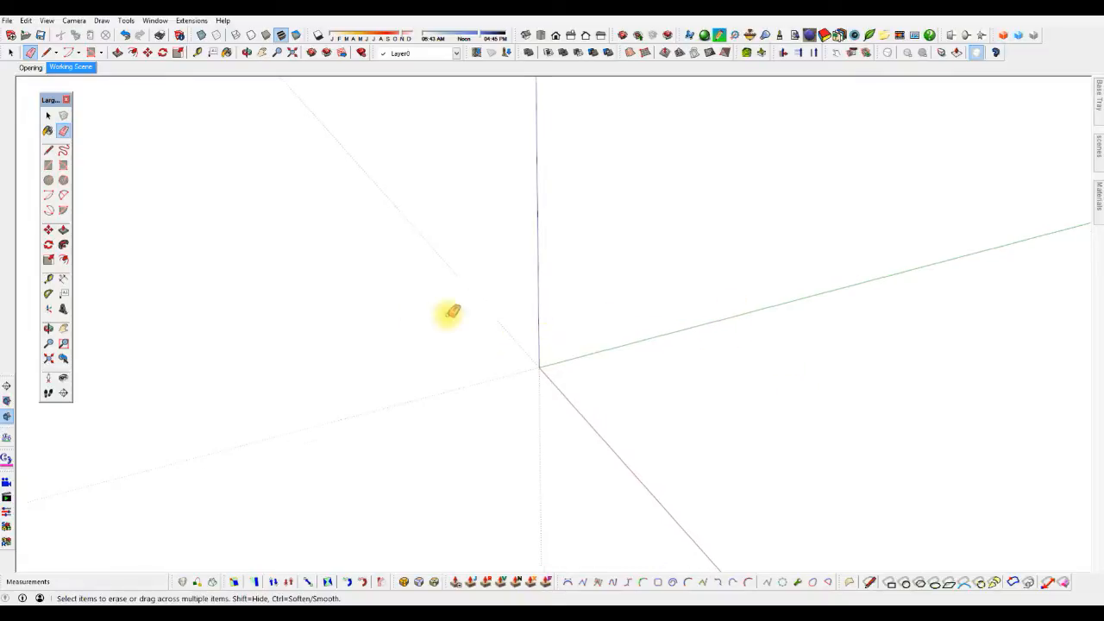
click(50, 197)
click(538, 367)
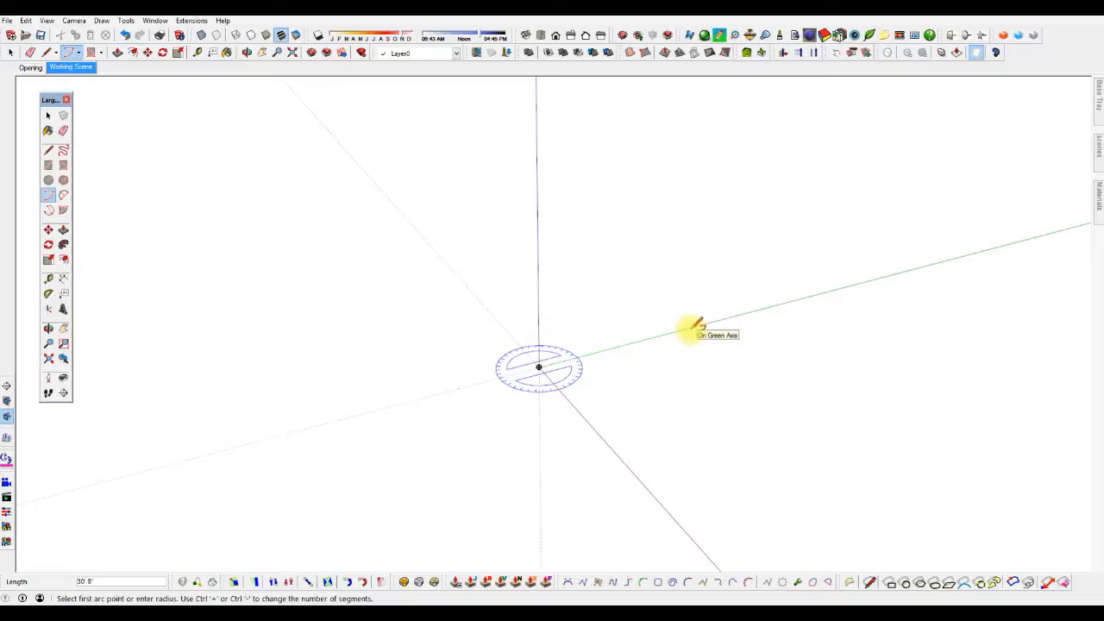
click(690, 328)
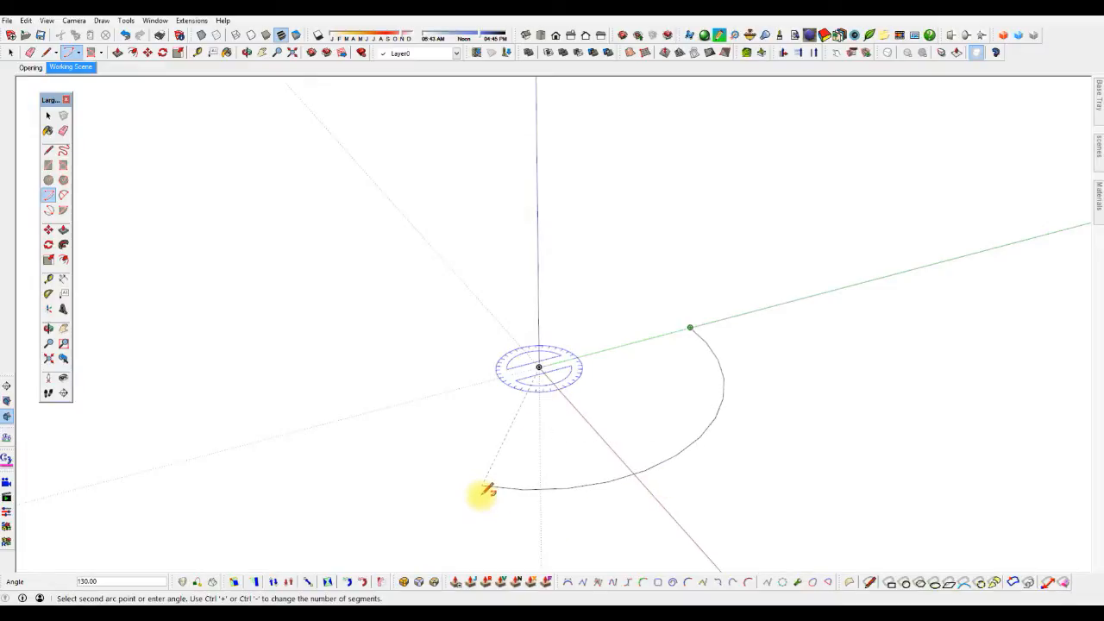
click(485, 489)
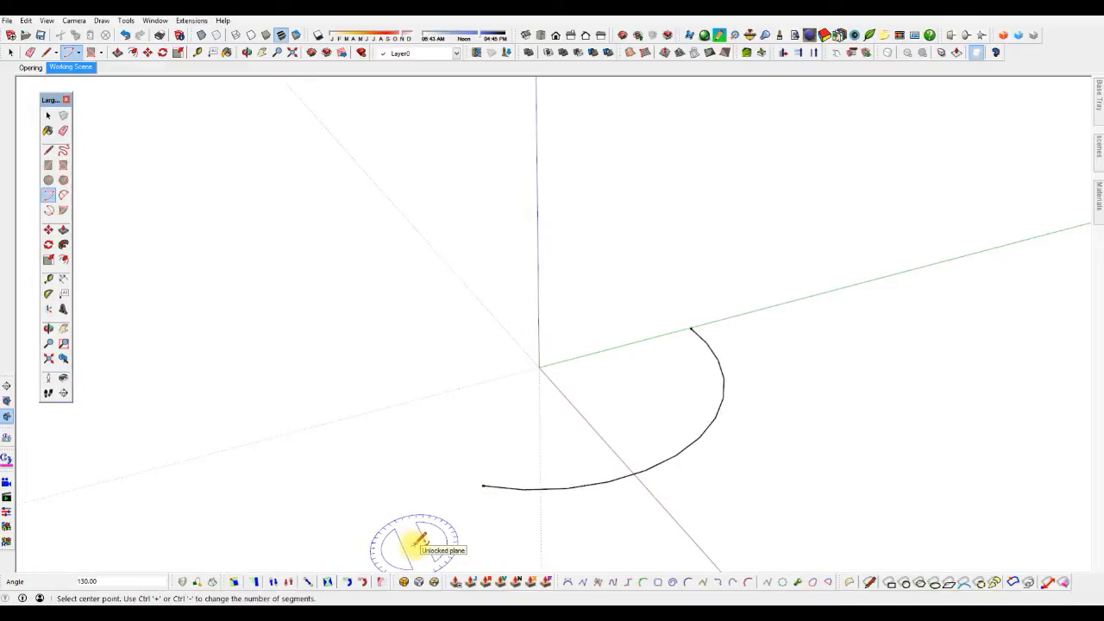
- Set the new arc's angle to 45 degrees and change it again to 63 degrees
text(4)
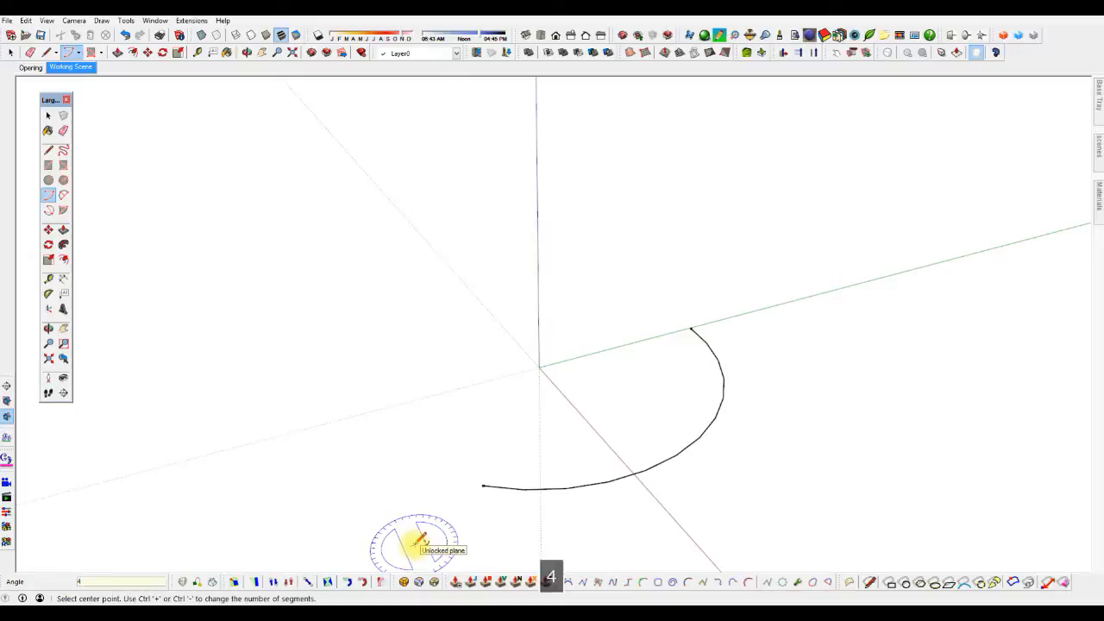
text(5)
key(Return)
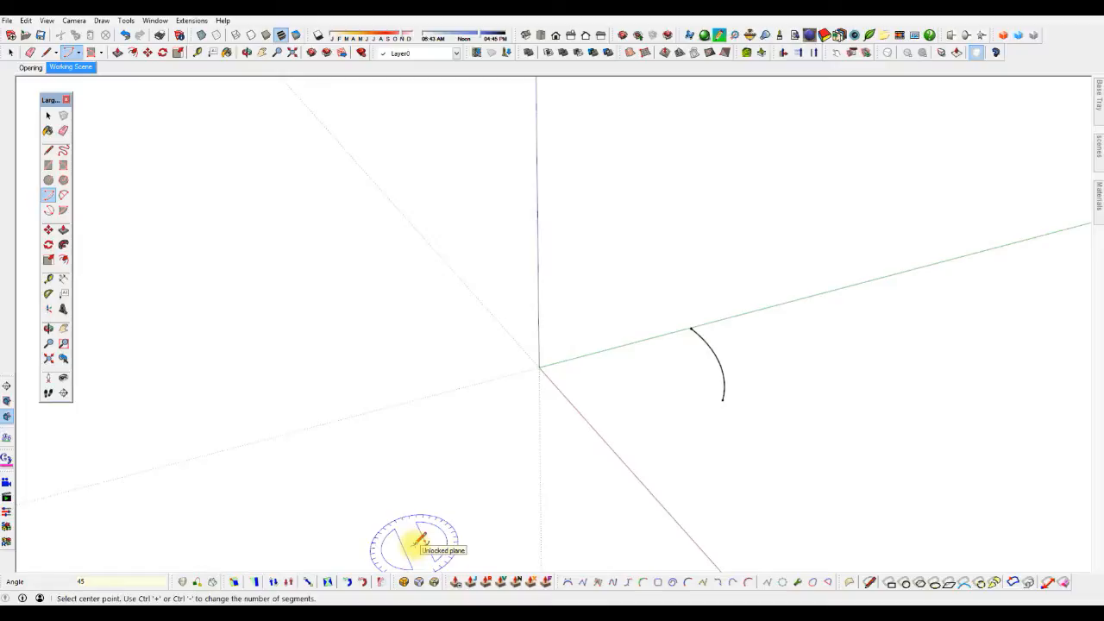
text(63)
key(Return)
- Set the arc's segment count to 4, and change it again to 12
text(4)
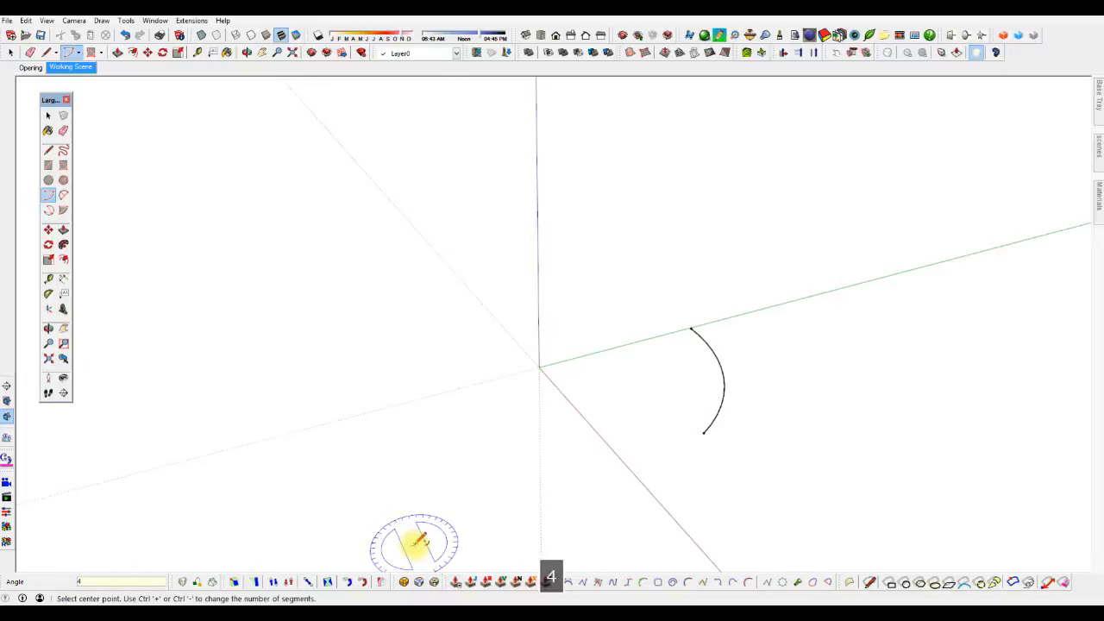
text(s)
key(Return)
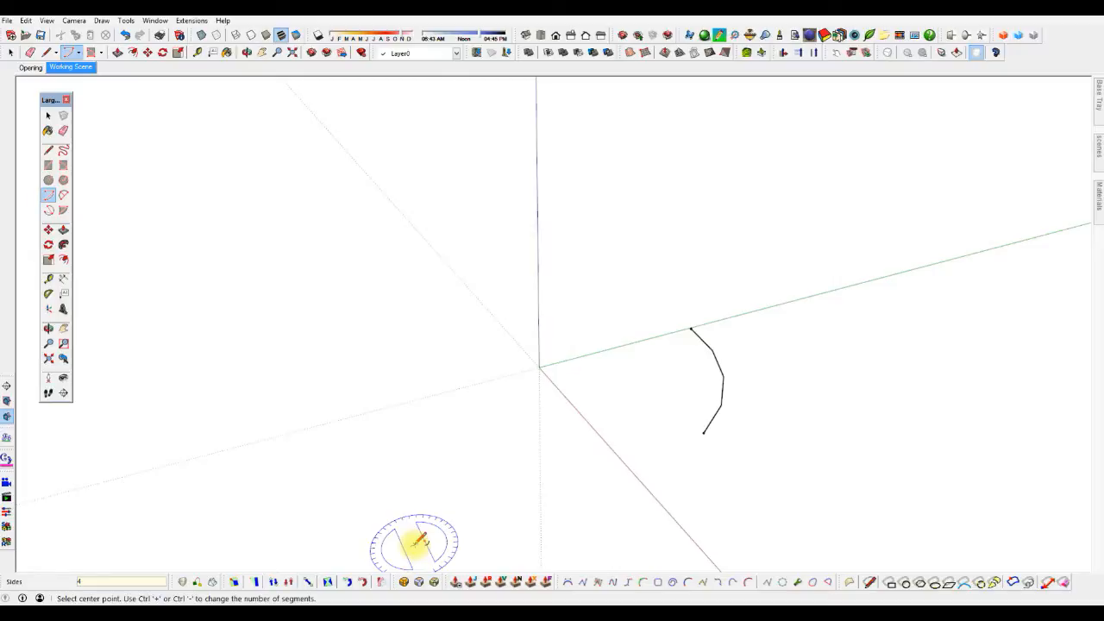
text(12)
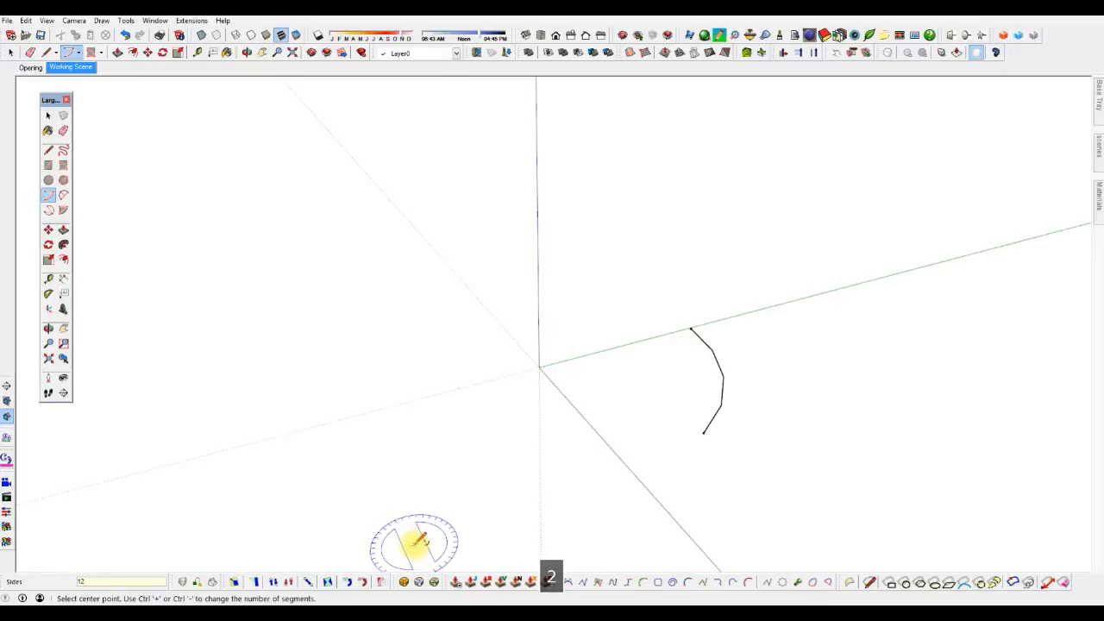
key(Return)
key(space)
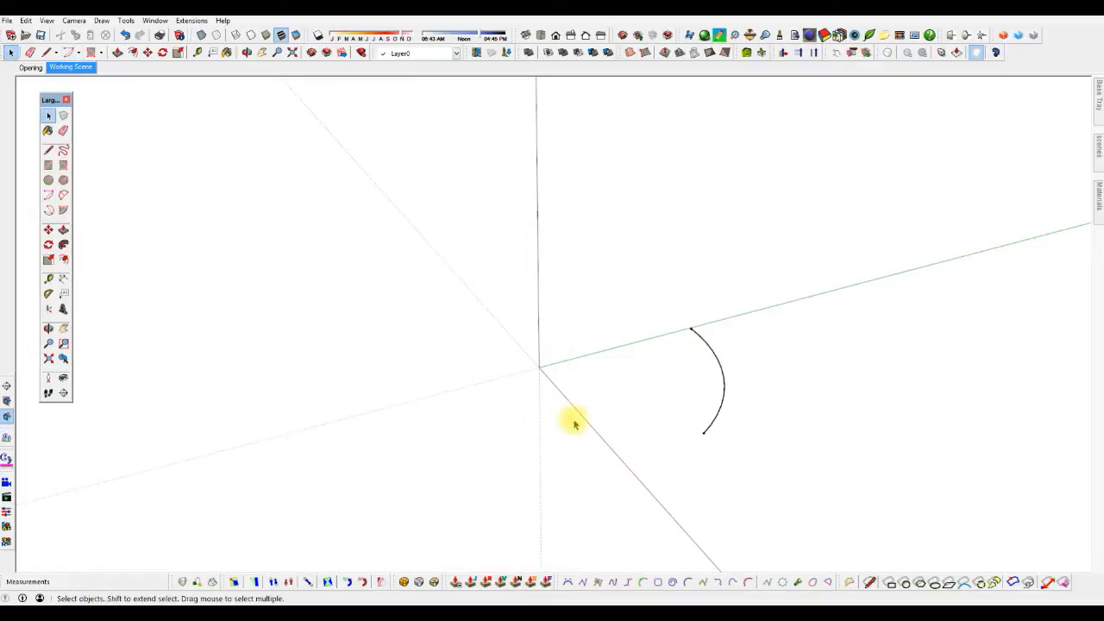
- Erase the 12-segment arc beside the origin
key(e)
click(715, 412)
middle_drag(653, 423, 342, 414)
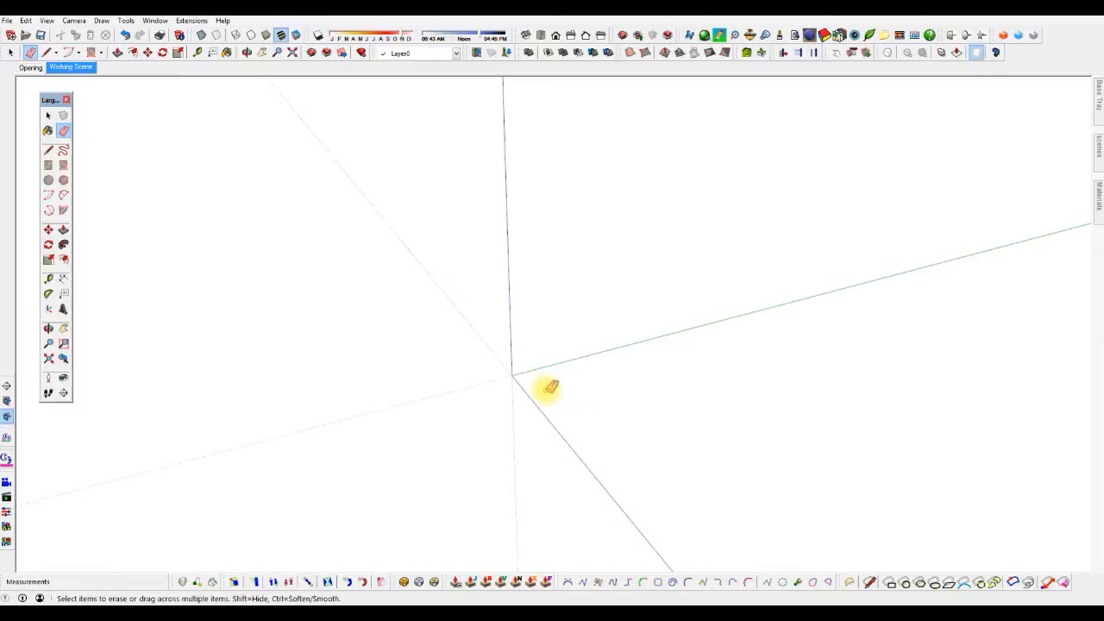
- Draw a 15' line from the origin along the green axis
key(l)
click(511, 375)
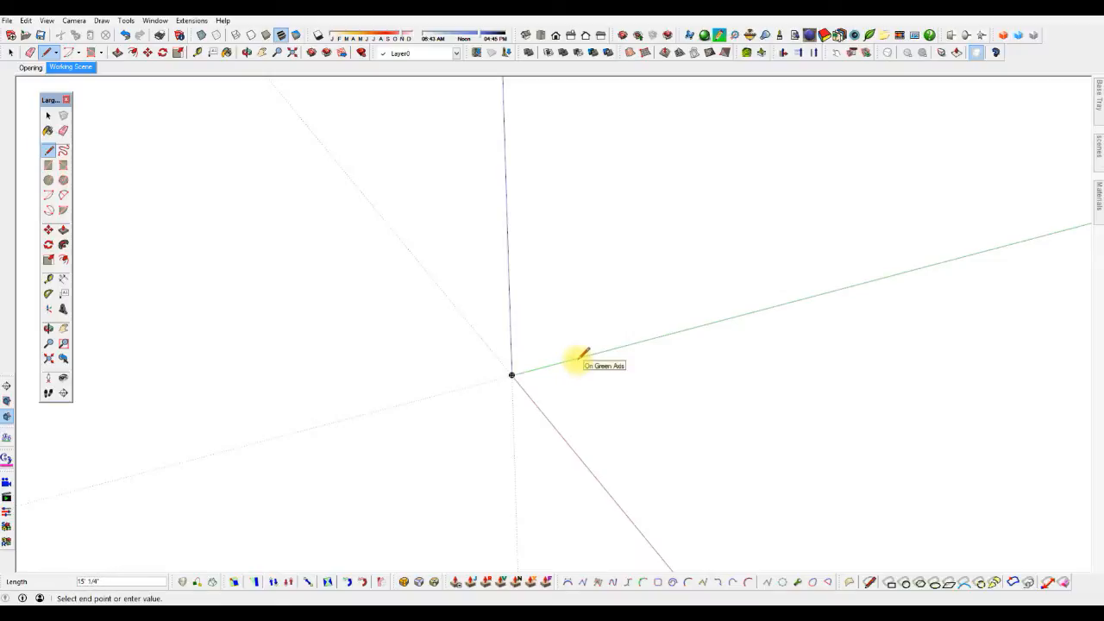
text(15')
key(Return)
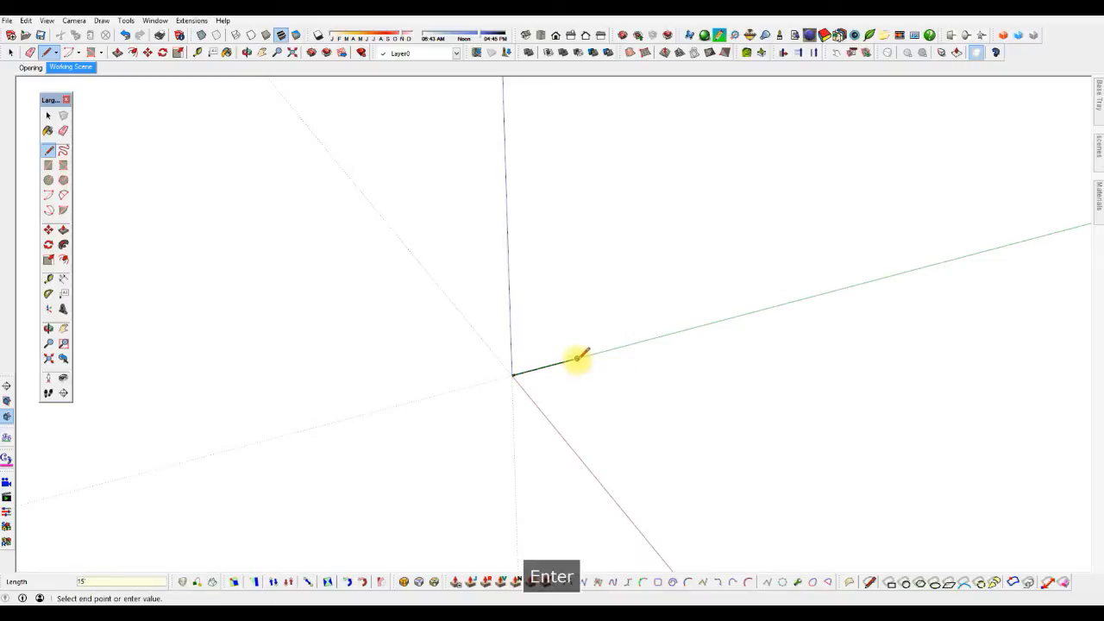
key(space)
- Draw a 15' line from the origin along the red axis
scroll(575, 365, up, 3)
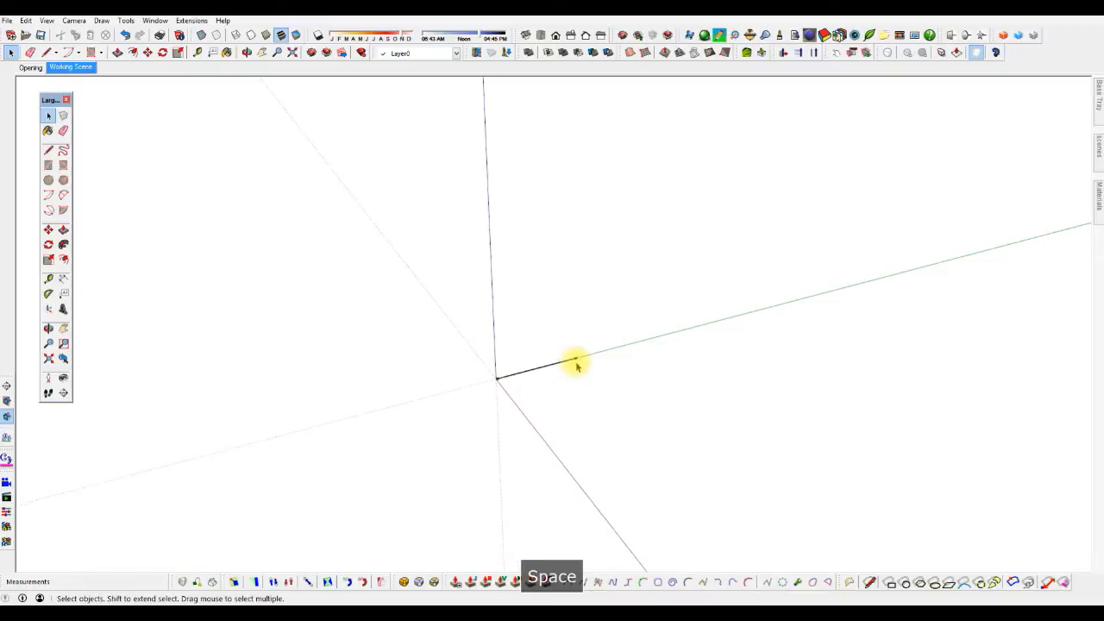
key(l)
click(488, 379)
text(15)
key(Return)
key(space)
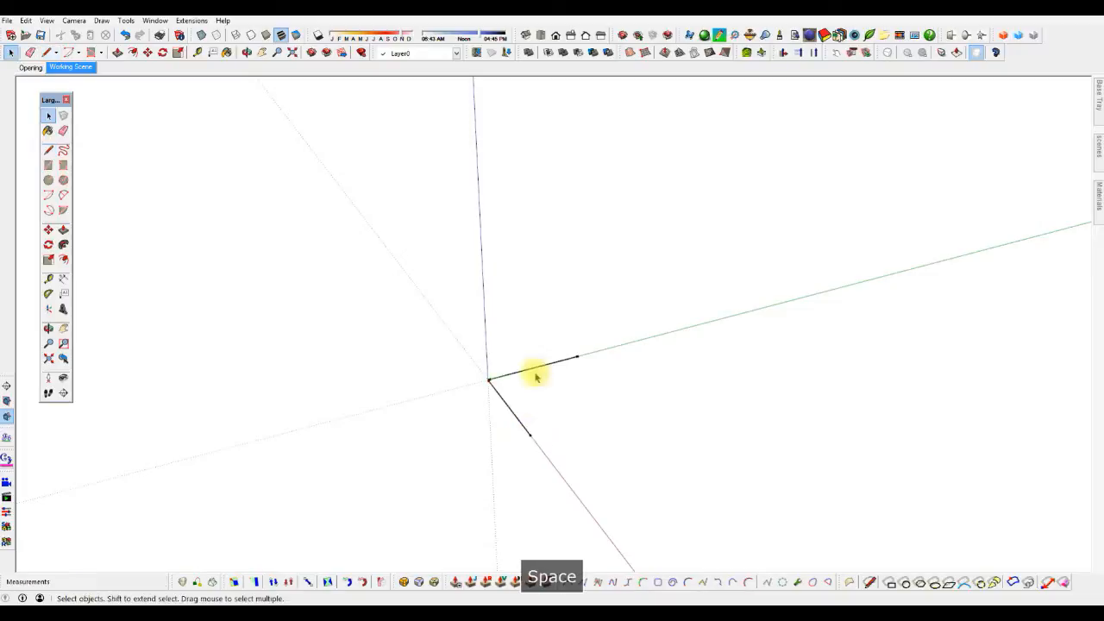
- Draw an arc centered on the origin from the green-axis line's end to the red-axis line's end, closing a quarter circle
key(a)
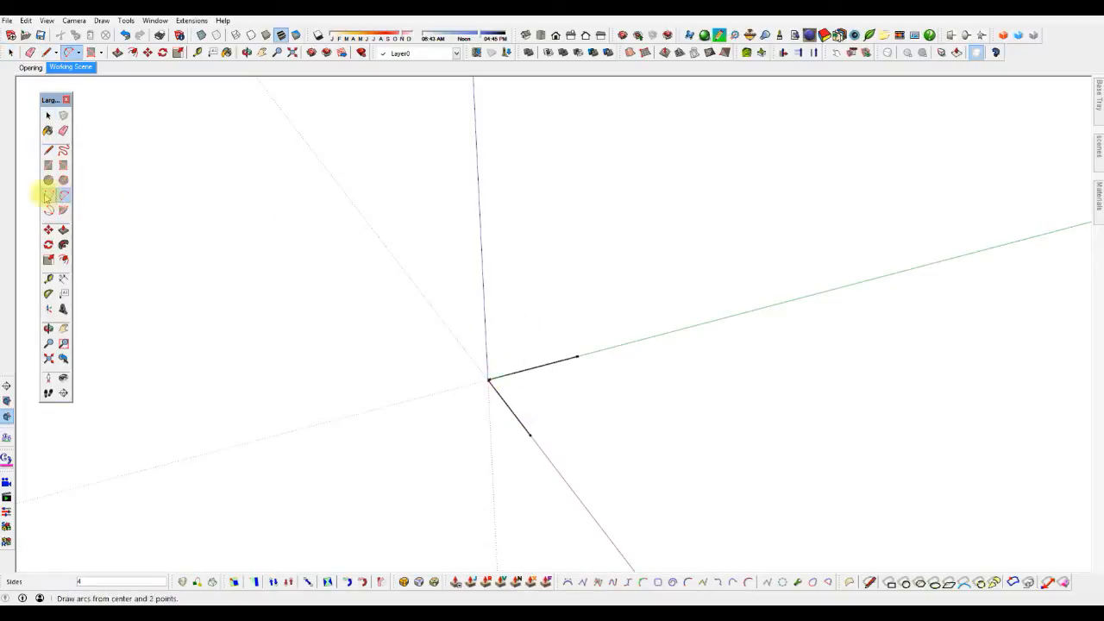
click(48, 195)
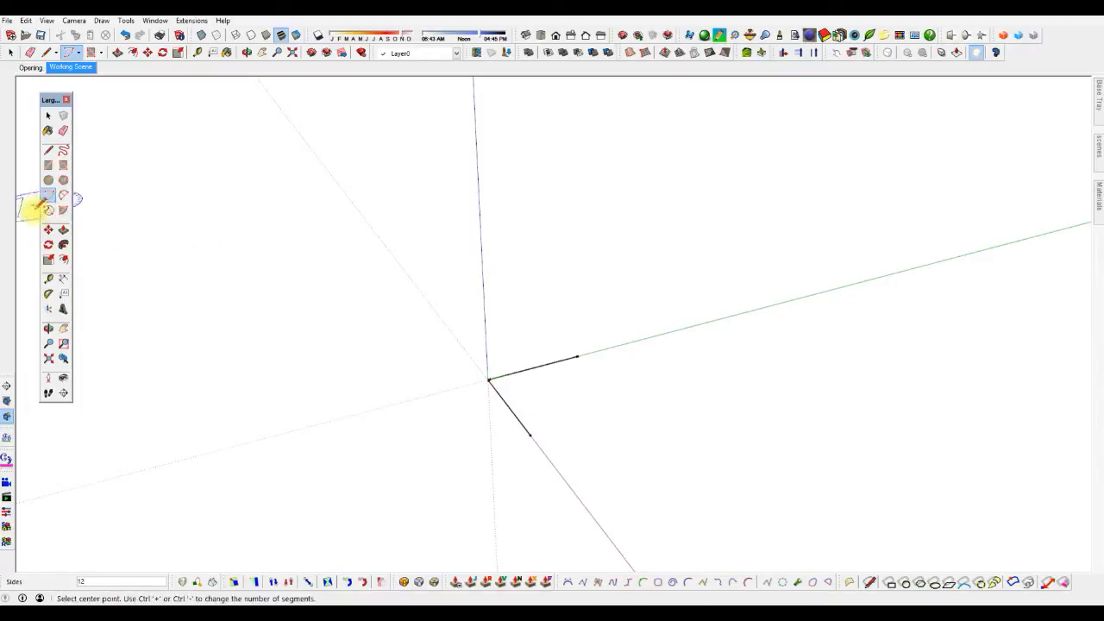
click(488, 380)
click(579, 356)
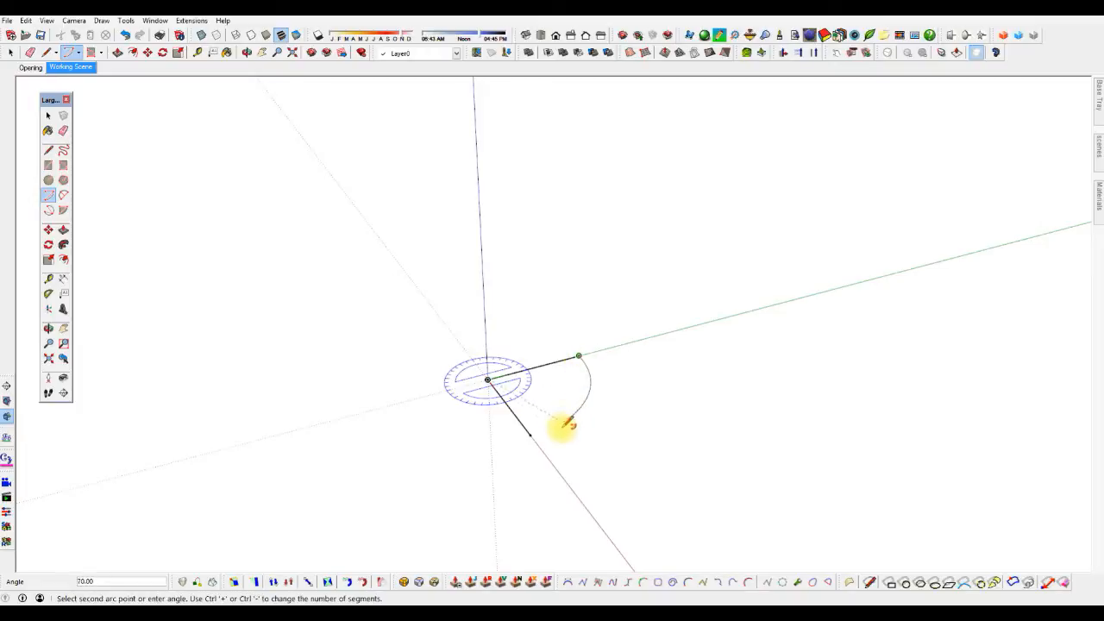
click(532, 435)
key(space)
- Erase the quarter circle's straight edge along the red axis
key(e)
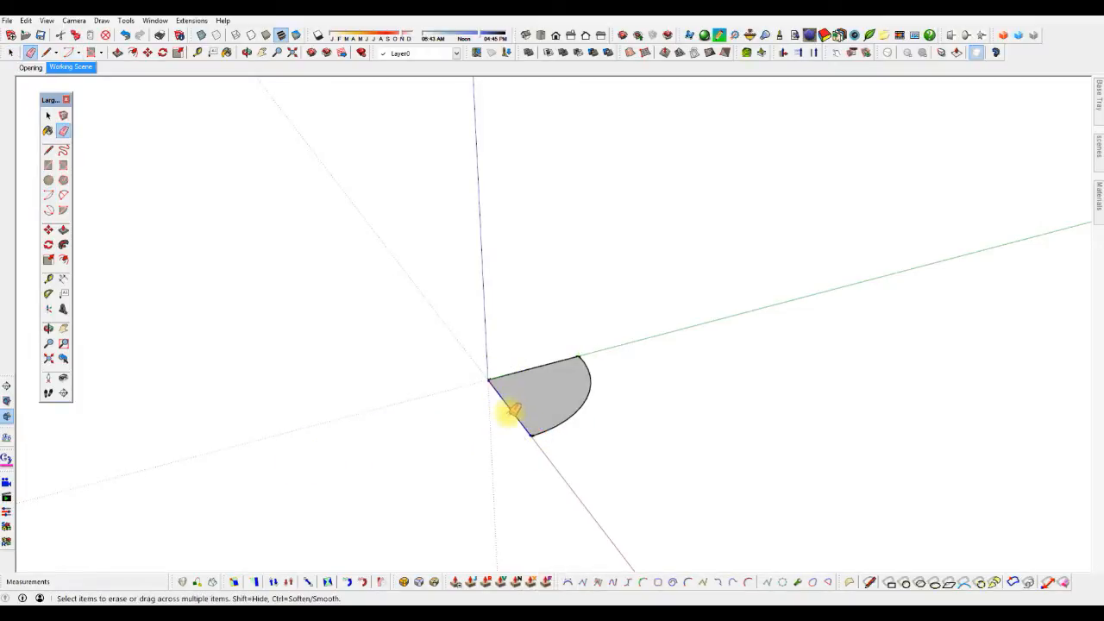
click(512, 408)
key(o)
drag(452, 443, 466, 546)
key(e)
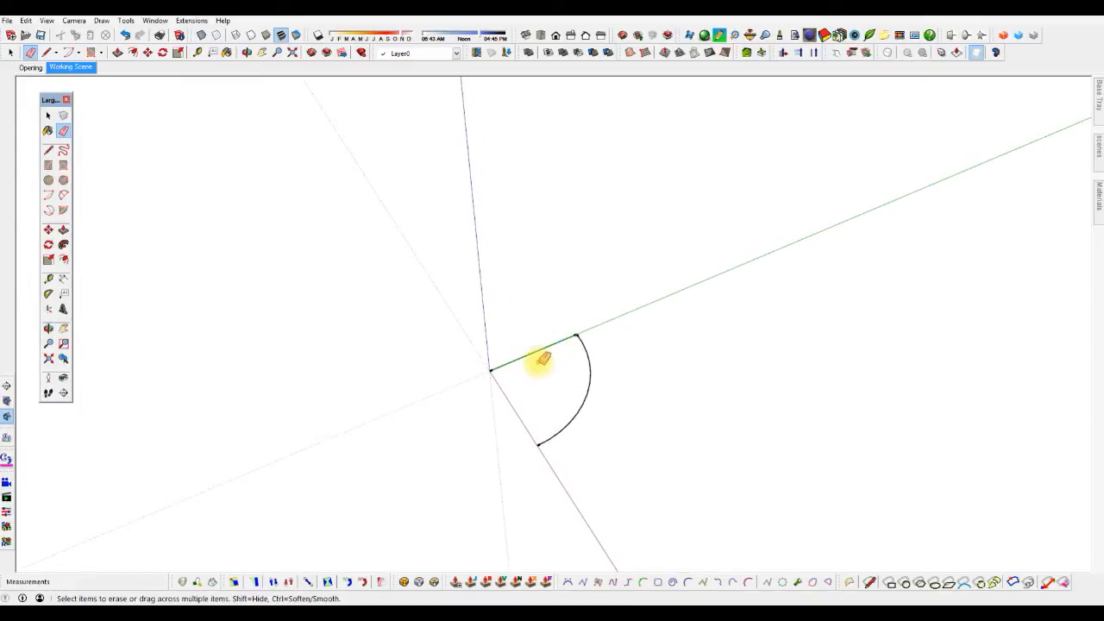
- Draw a 6" by 20' rectangle on the ground along the green axis, away from the quarter arc
scroll(414, 348, down, 5)
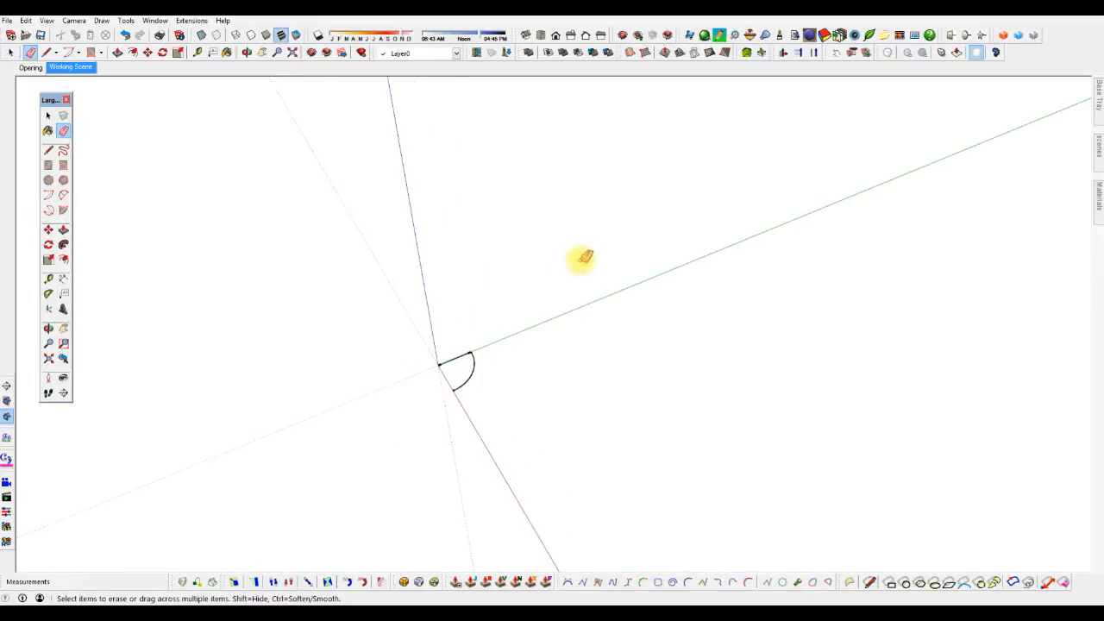
key(r)
click(561, 317)
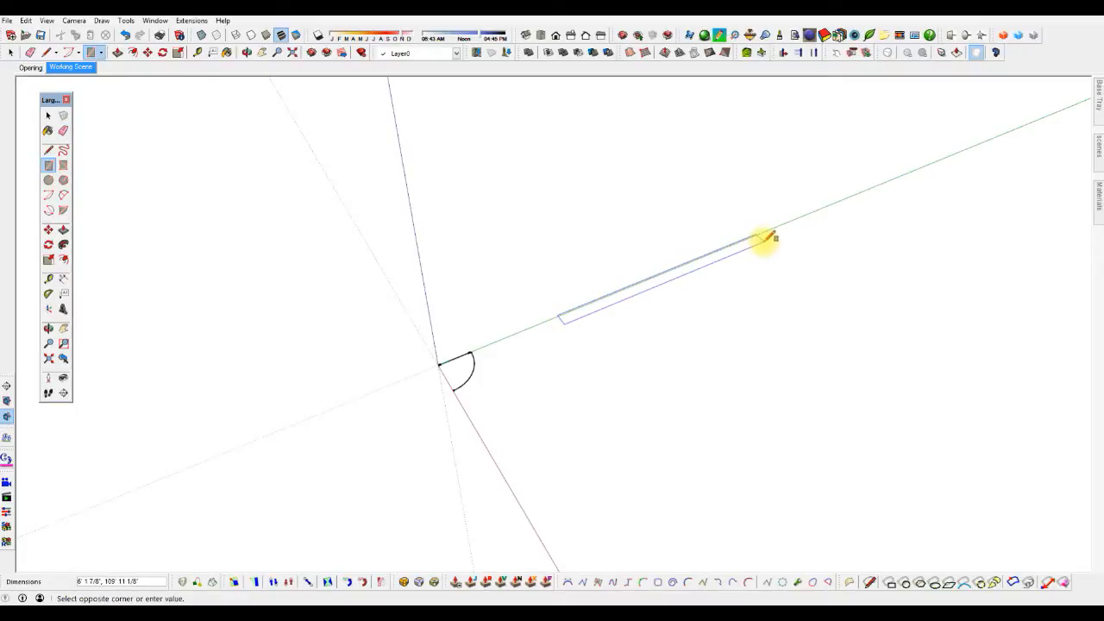
text(6)
key(Return)
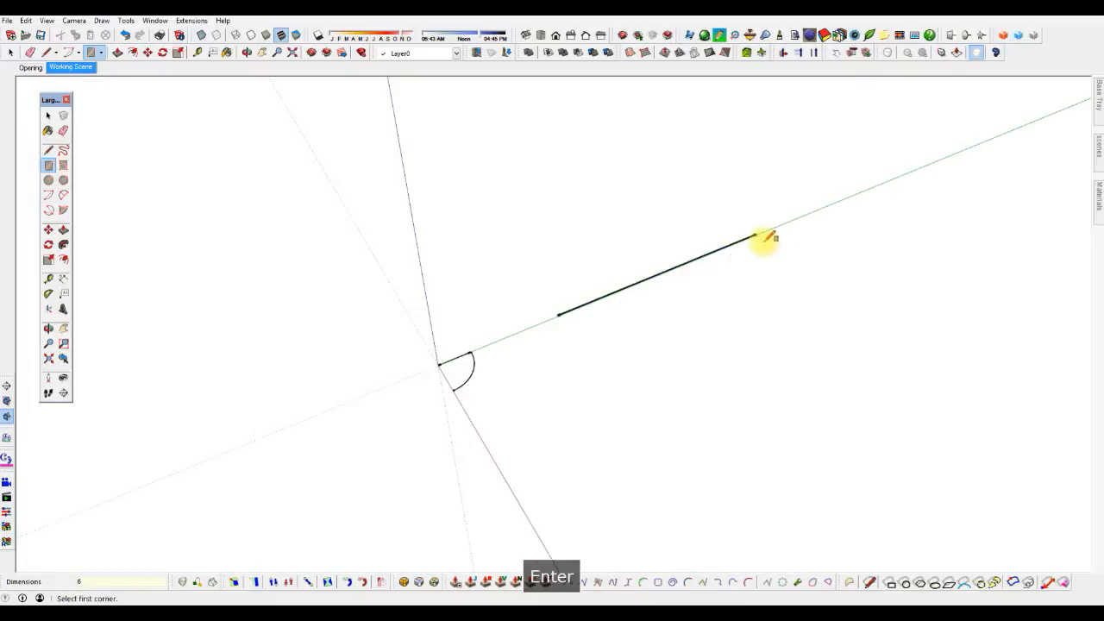
text(,10')
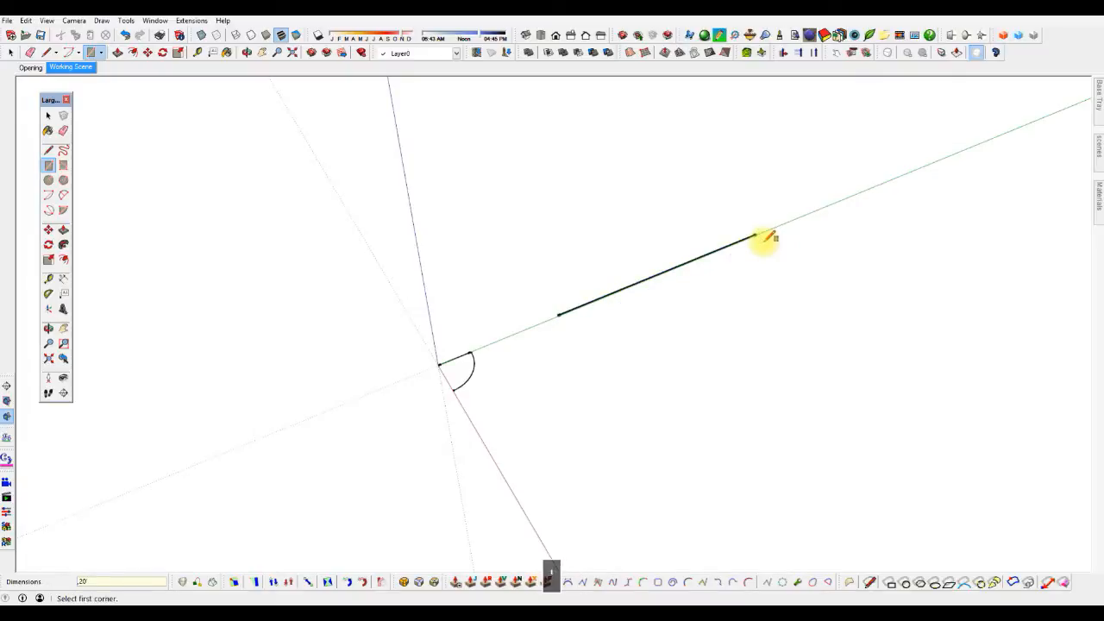
key(Return)
key(space)
- Push/Pull the long thin rectangle up 8' to form a wall
scroll(561, 302, up, 6)
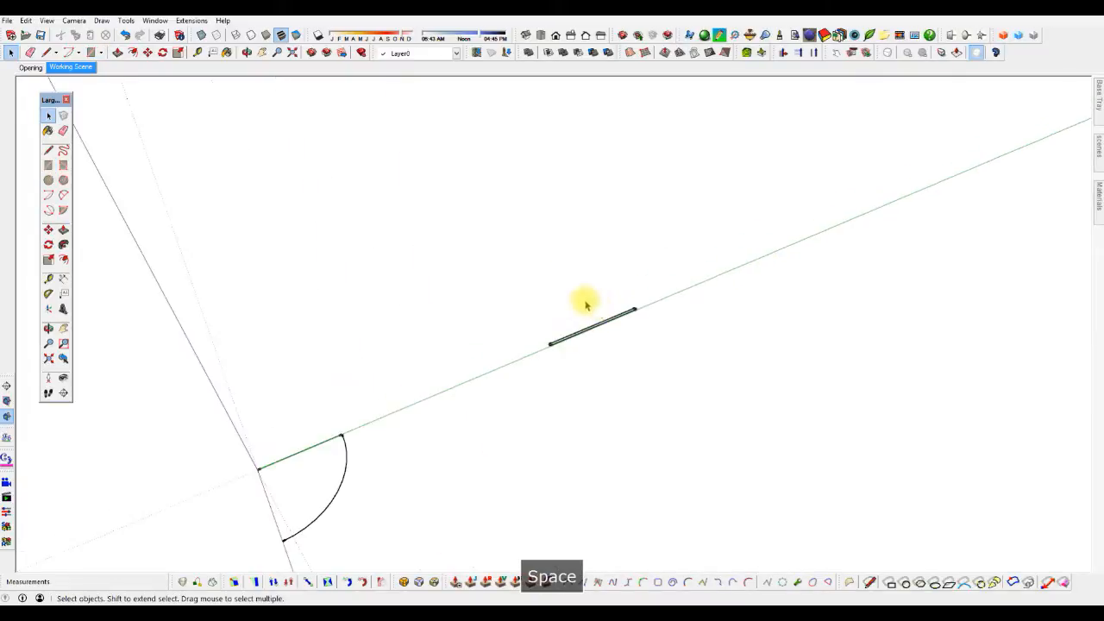
scroll(614, 327, up, 4)
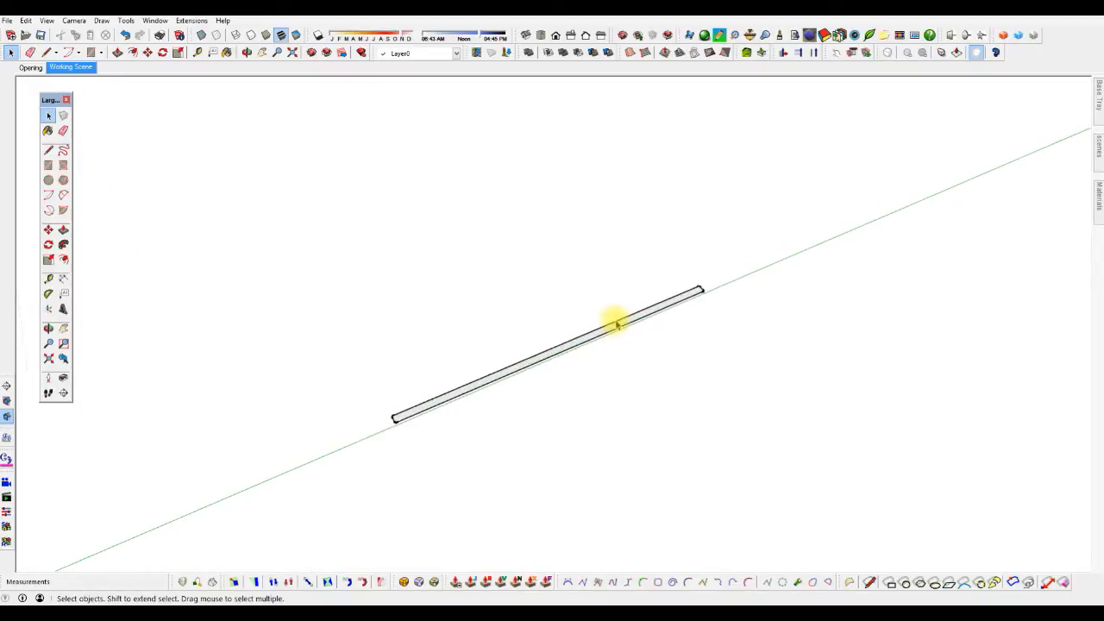
click(622, 327)
key(p)
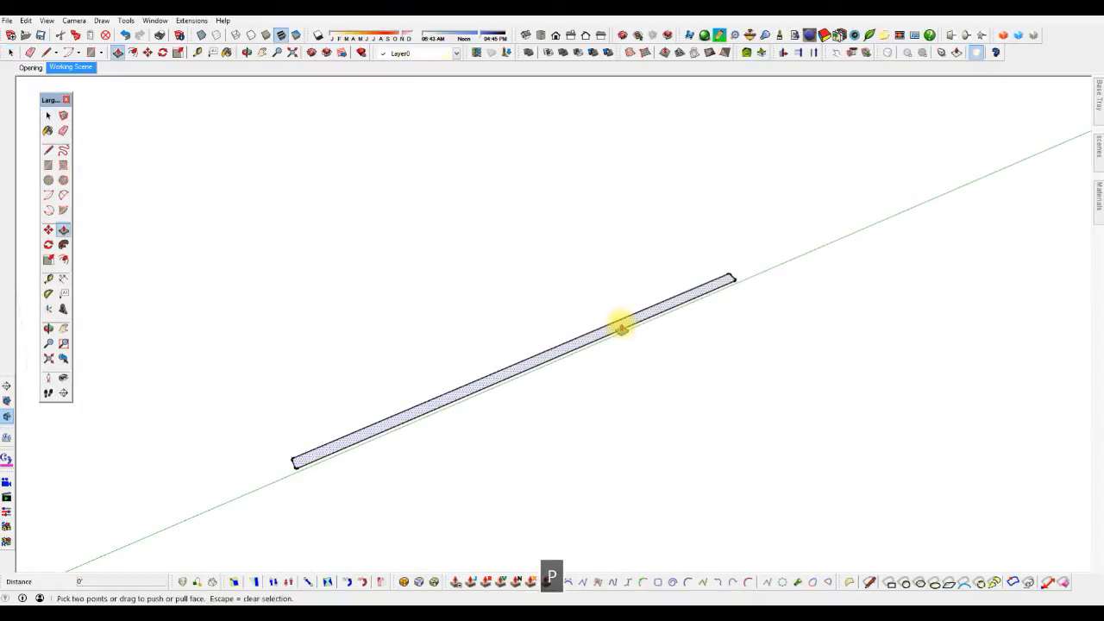
click(621, 324)
text(8')
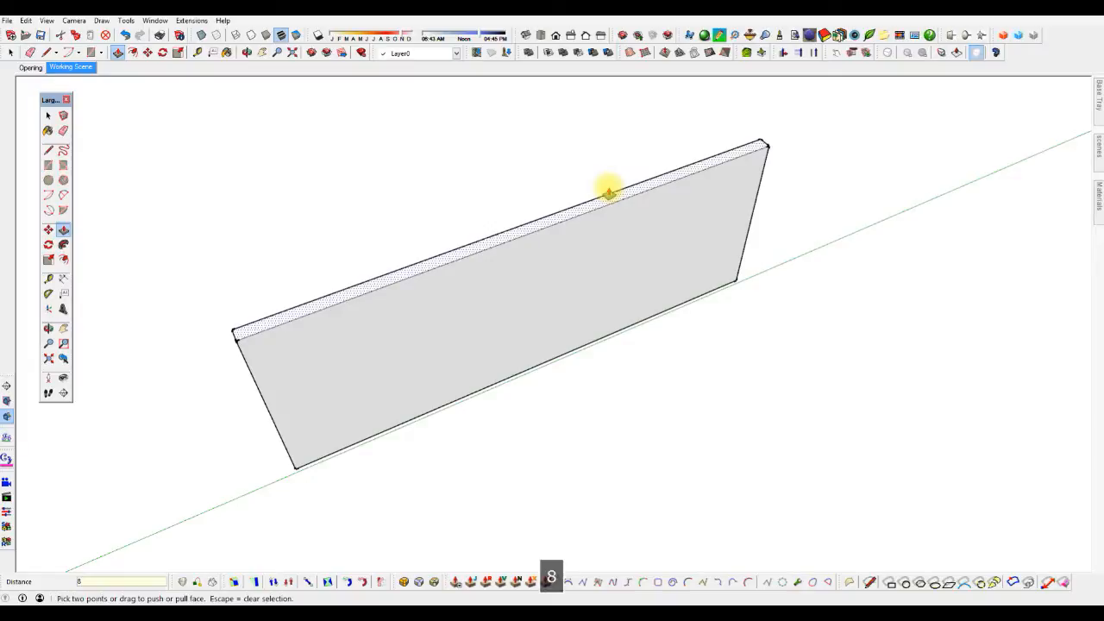
key(Return)
middle_drag(613, 180, 681, 155)
key(space)
- Draw a 3' by 7' door rectangle on the wall face, starting on its bottom edge near the end closest to the origin
scroll(380, 501, up, 1)
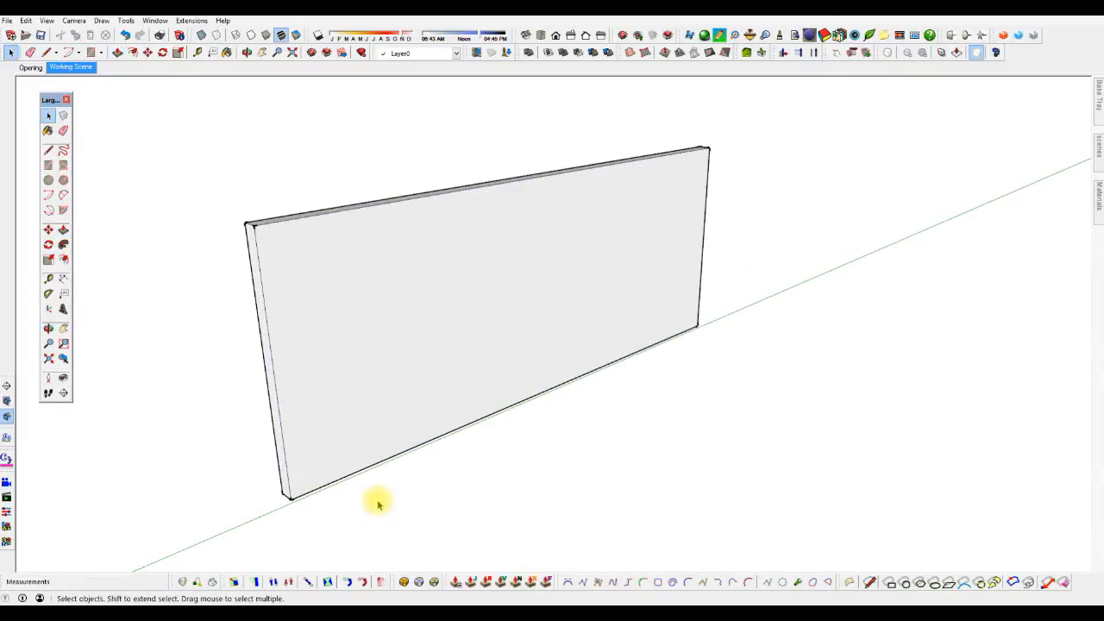
key(r)
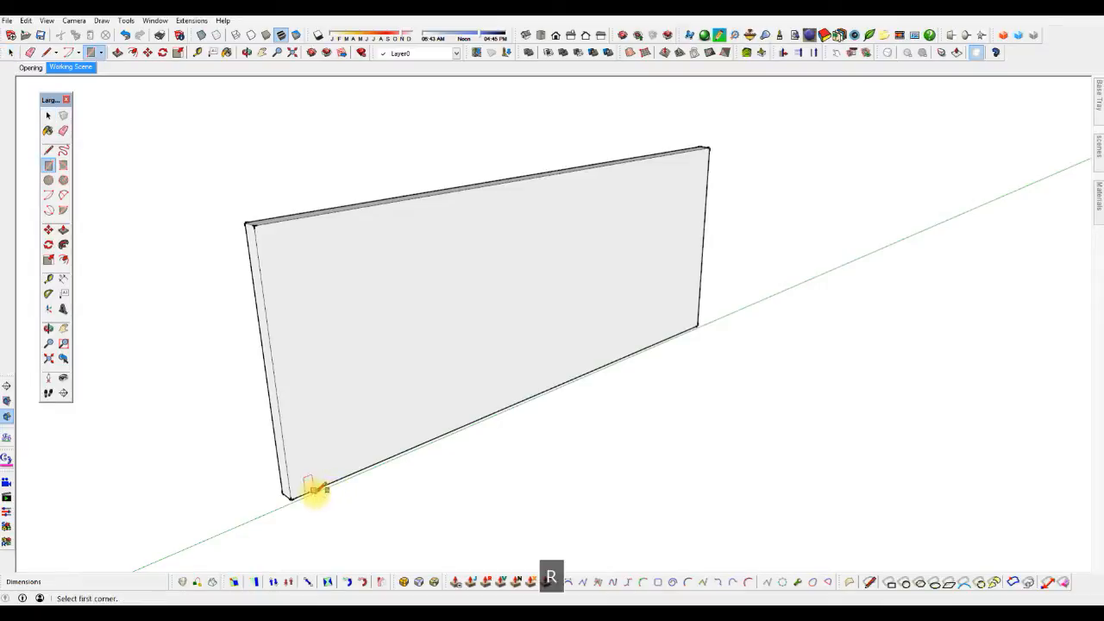
click(314, 489)
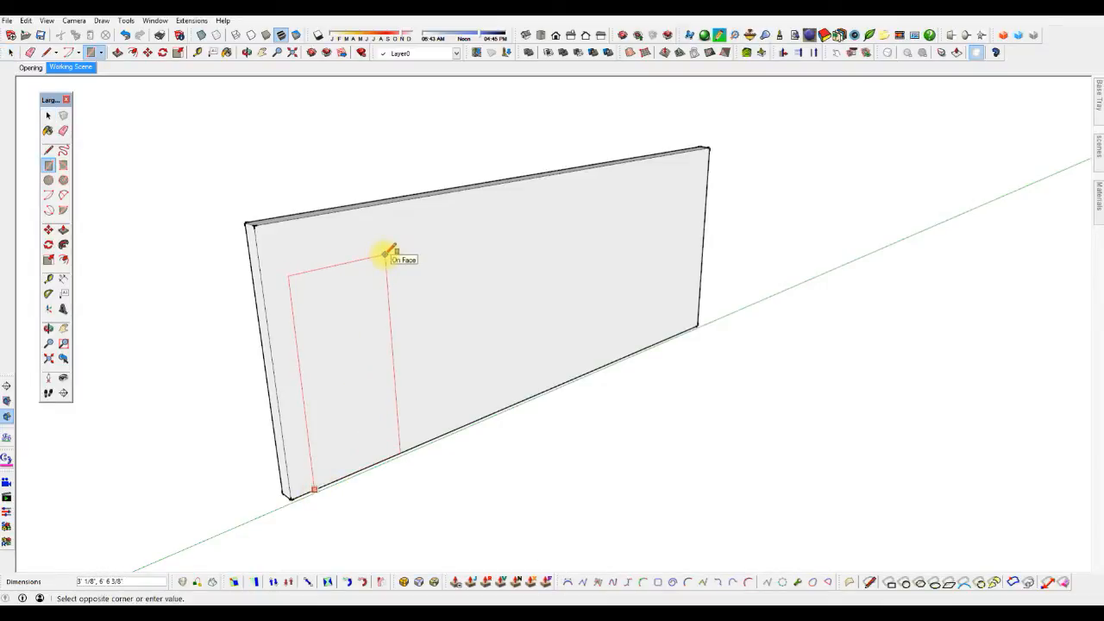
text(3,7)
key(Return)
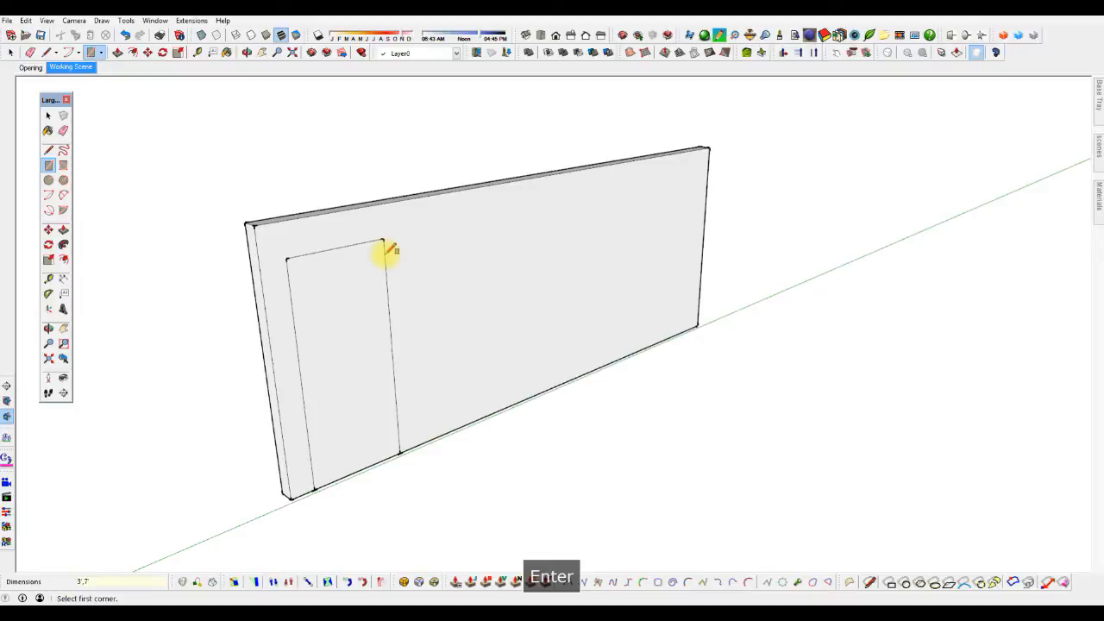
- Push the door rectangle 6" through the wall to cut out the doorway
key(space)
click(321, 367)
key(p)
click(343, 364)
click(358, 308)
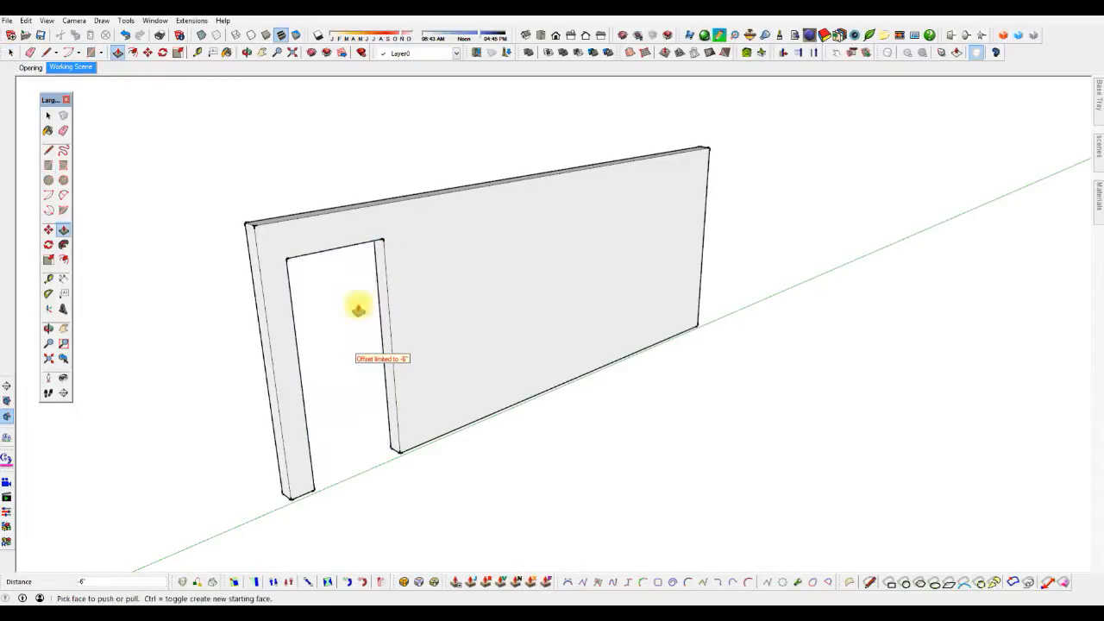
- Draw a 3' line from the doorway's bottom outer corner nearest the wall end, perpendicular to the wall
scroll(400, 407, down, 3)
middle_drag(375, 408, 437, 432)
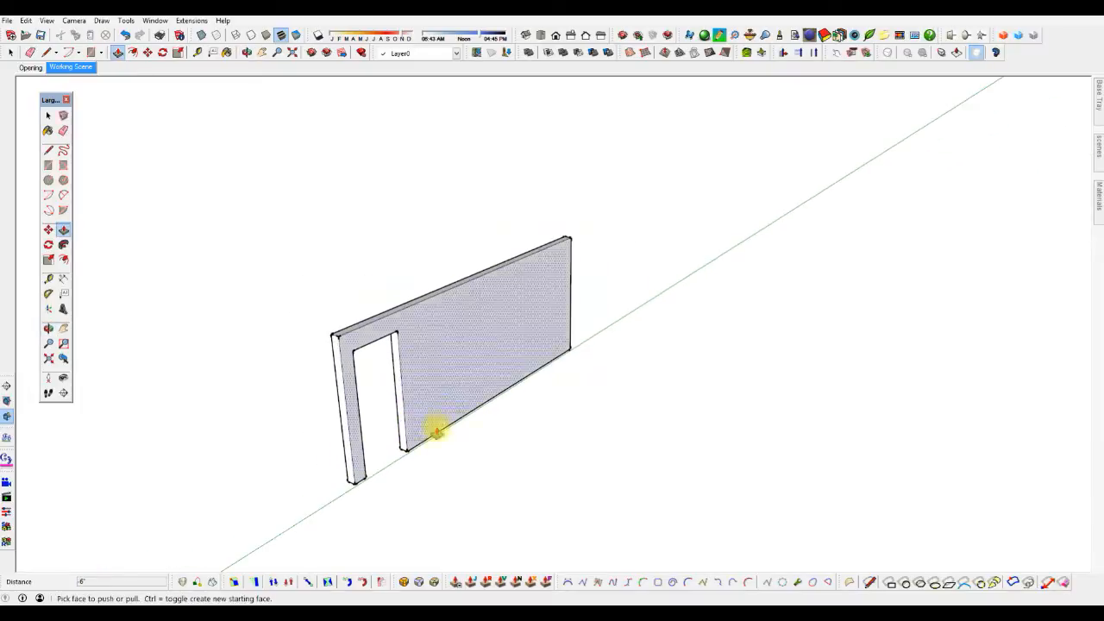
scroll(362, 490, up, 2)
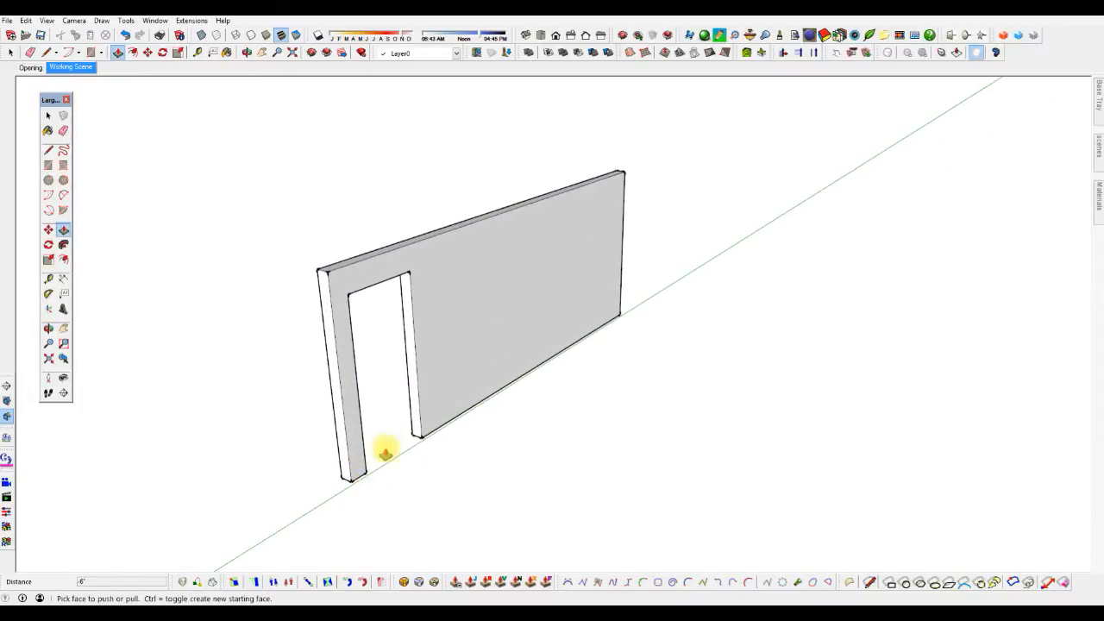
key(l)
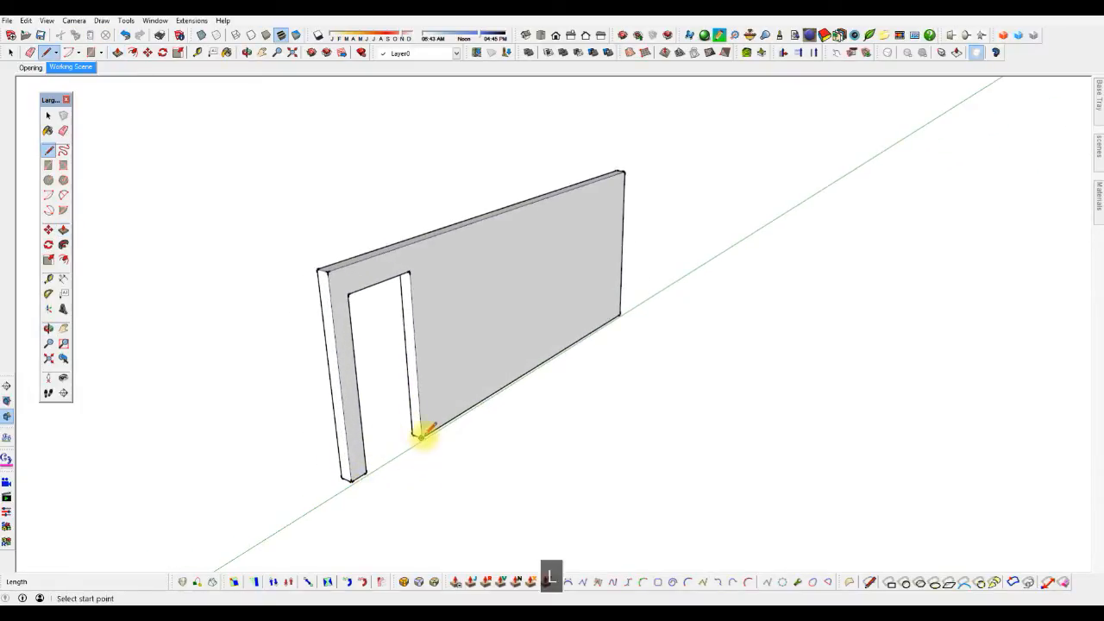
click(366, 472)
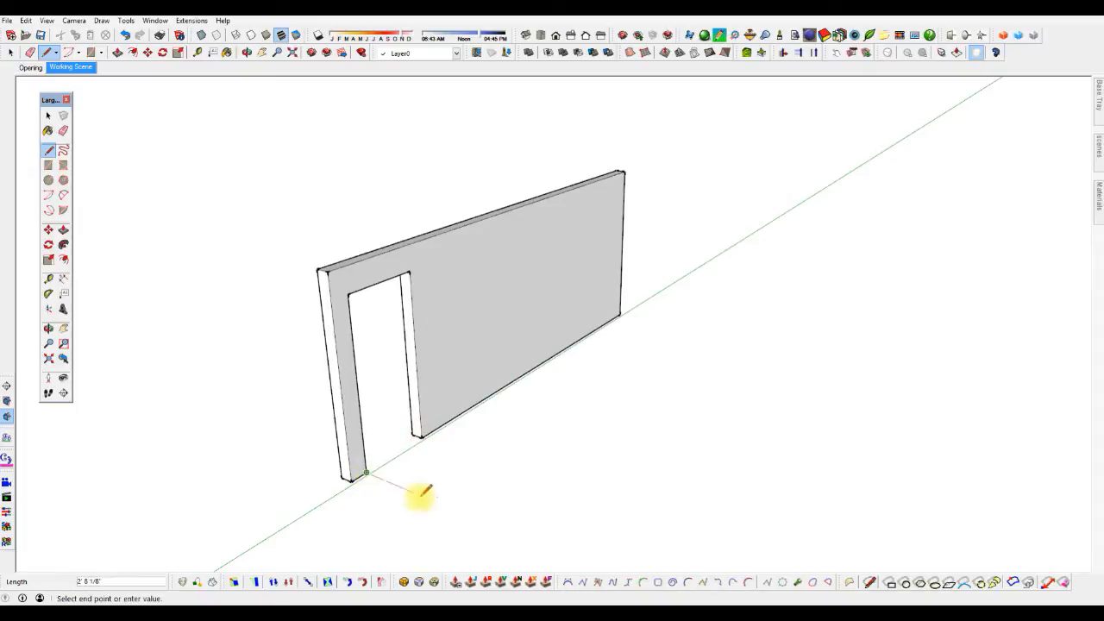
text(3)
key(Return)
key(space)
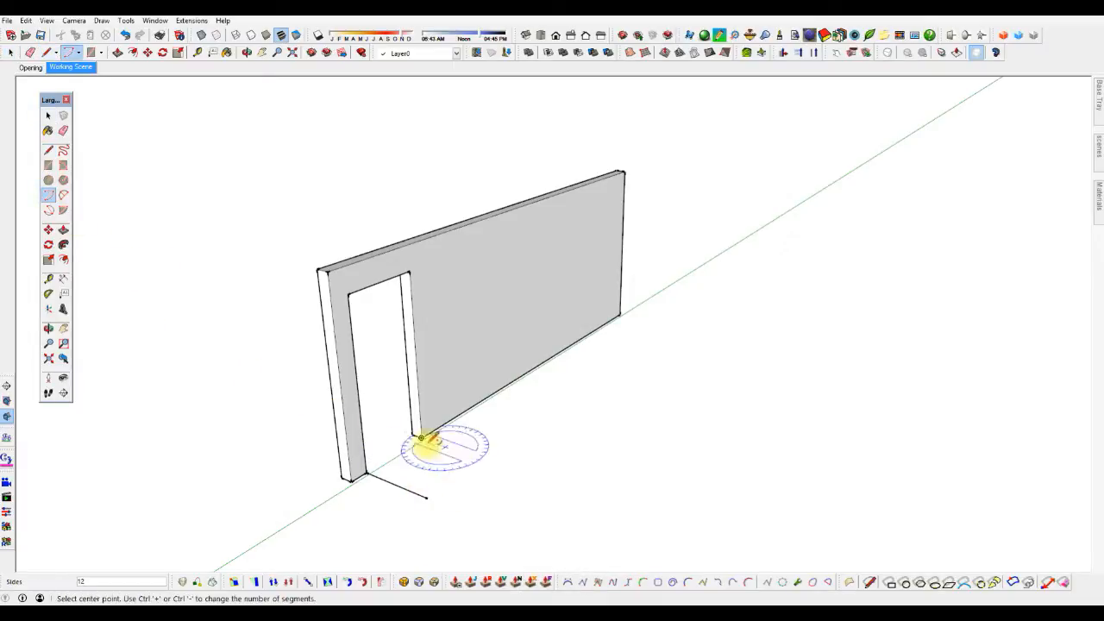
- Draw a 90° arc centered on the line's start at the doorway corner, from the opposite jamb's corner to the line's end
click(366, 473)
click(421, 434)
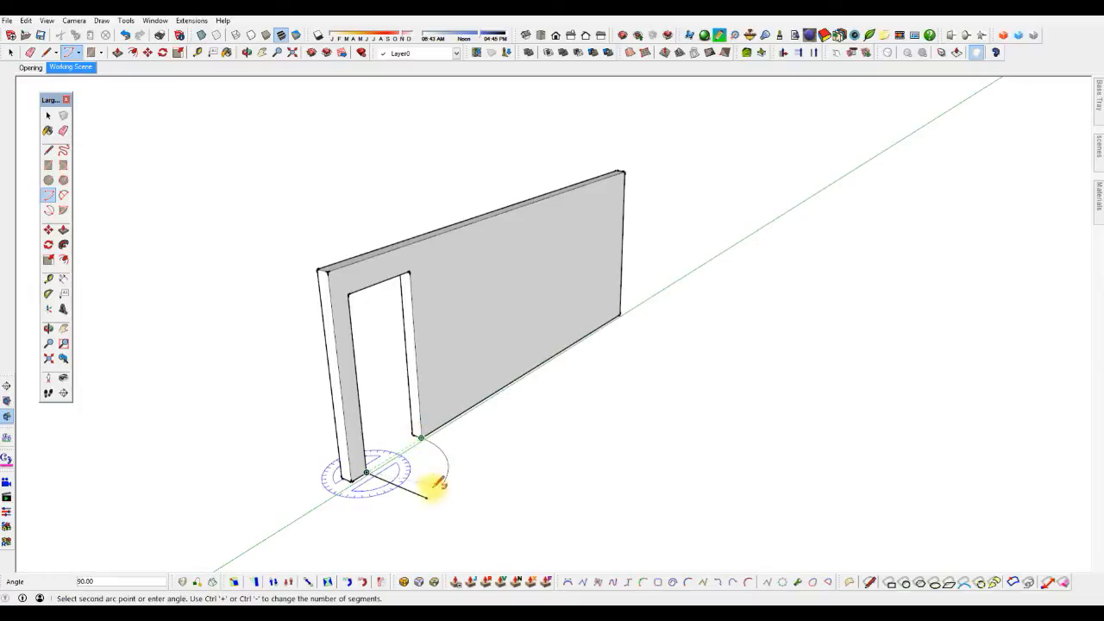
click(427, 498)
key(space)
- Examine the door swing and doorway from several angles and distances
middle_drag(322, 375, 348, 451)
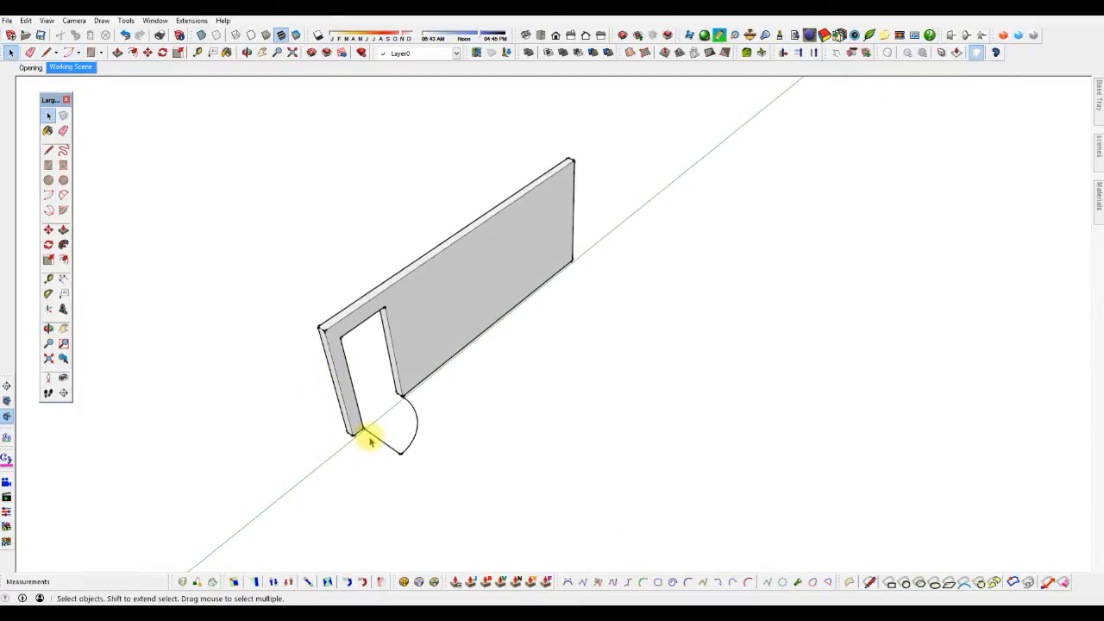
scroll(364, 440, up, 3)
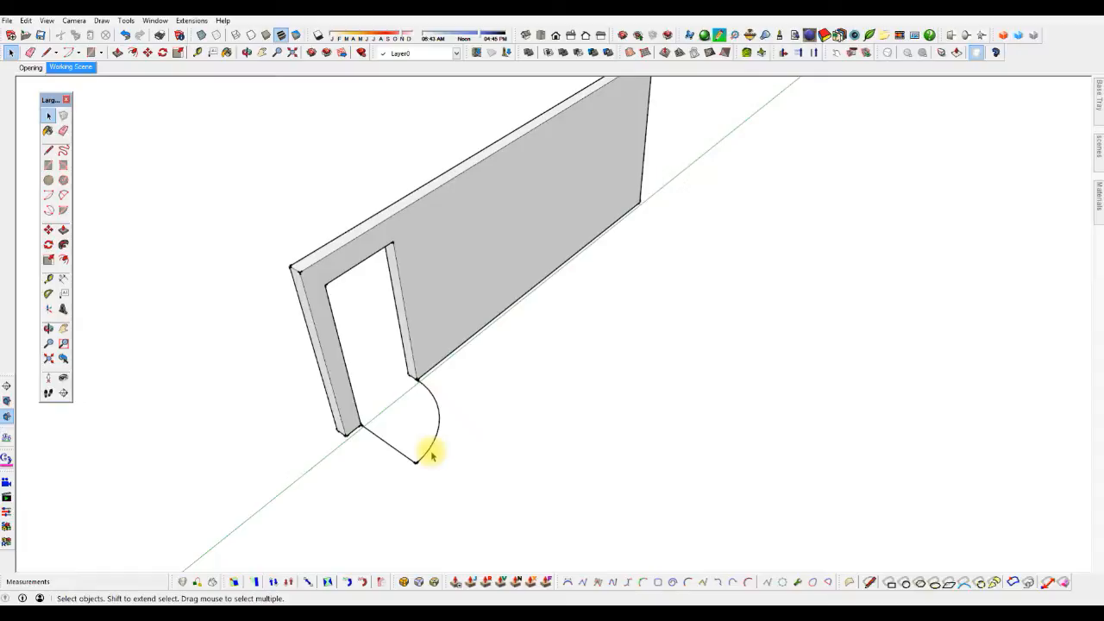
scroll(431, 453, down, 4)
middle_drag(432, 453, 385, 389)
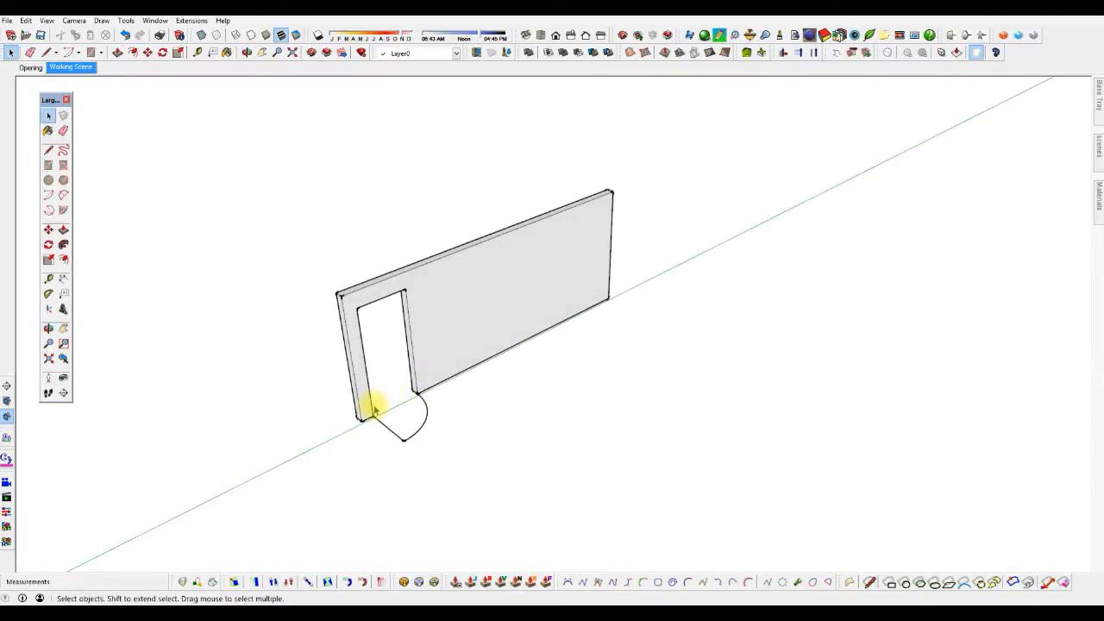
scroll(376, 419, up, 3)
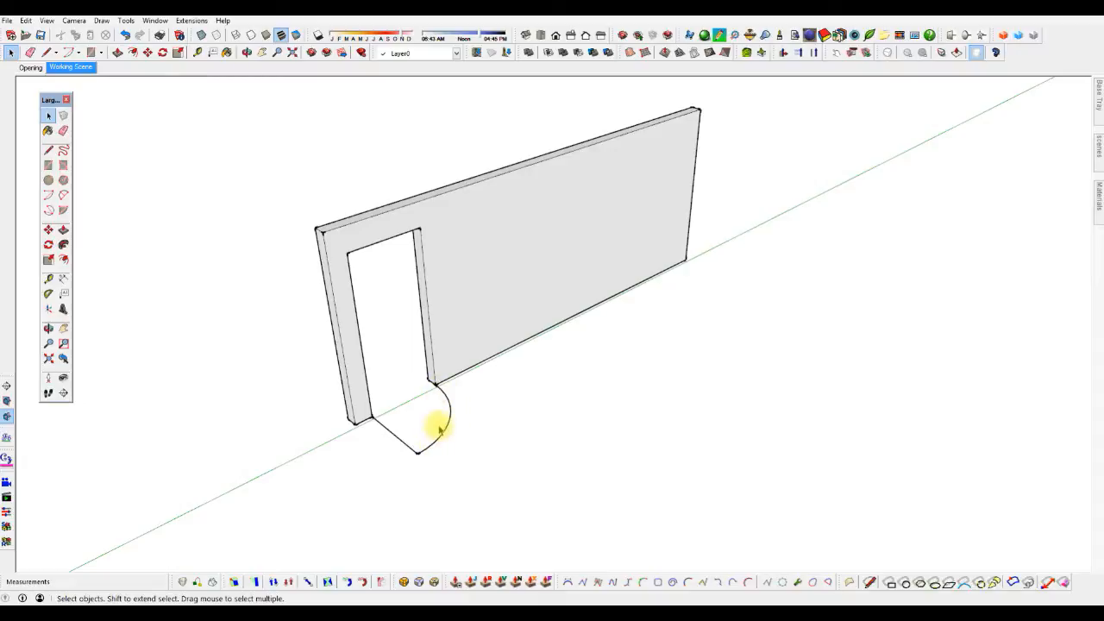
scroll(434, 442, down, 3)
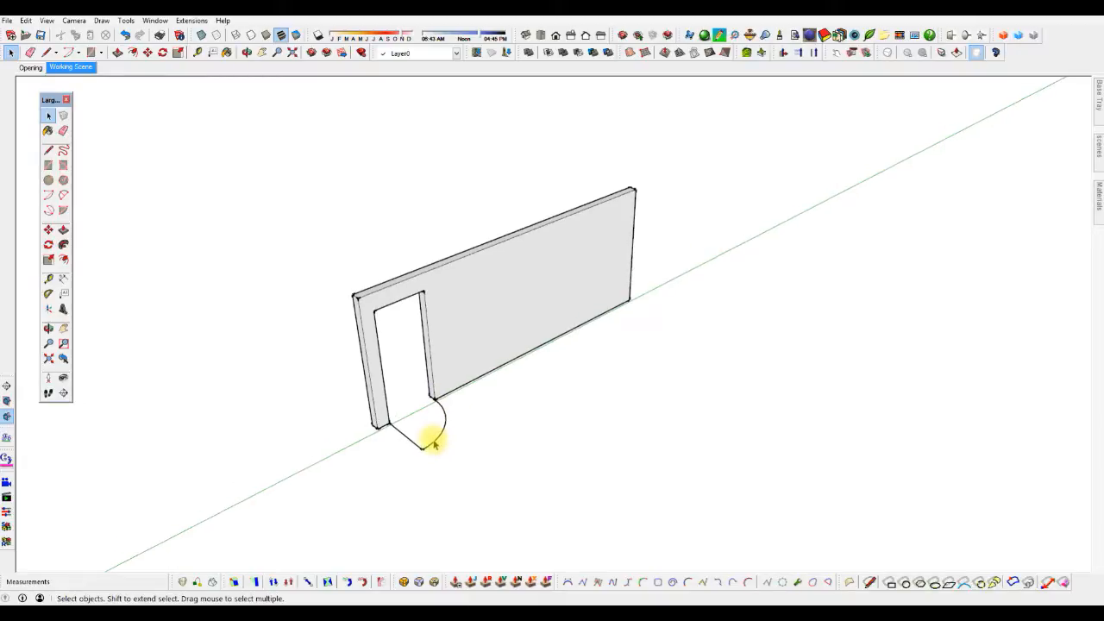
middle_drag(434, 444, 432, 412)
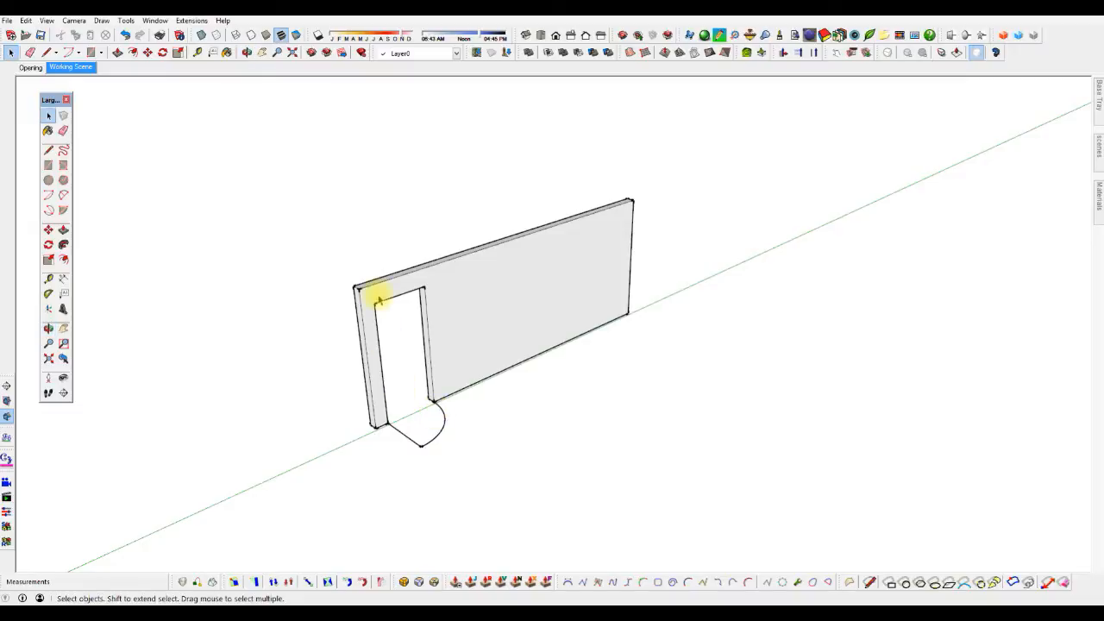
- Show the wall and door swing in top view with parallel projection
click(540, 37)
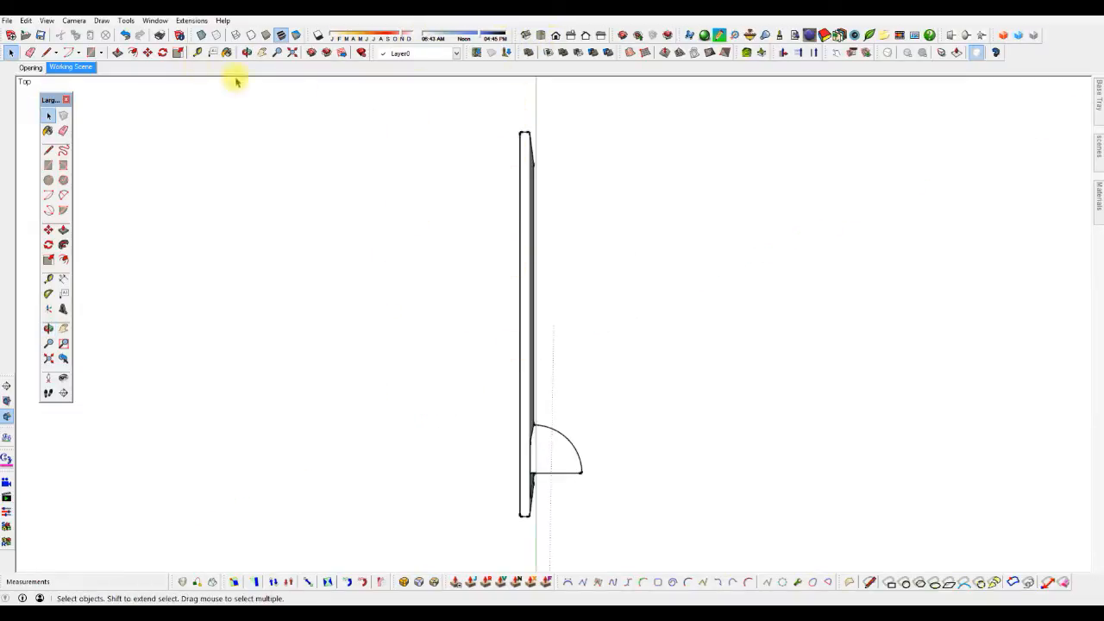
click(74, 20)
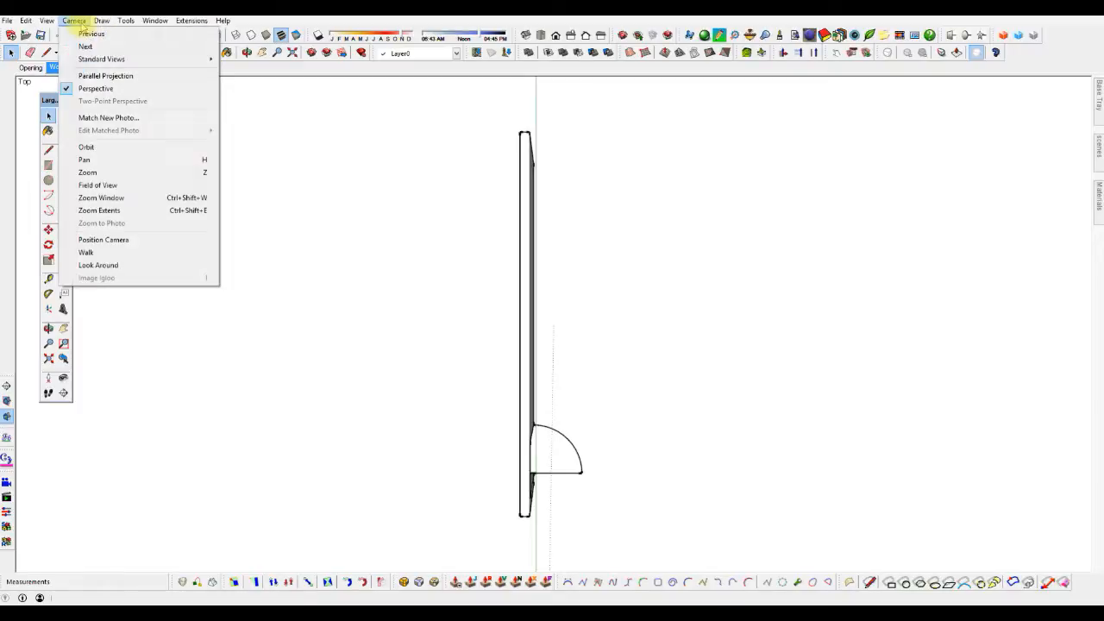
click(98, 75)
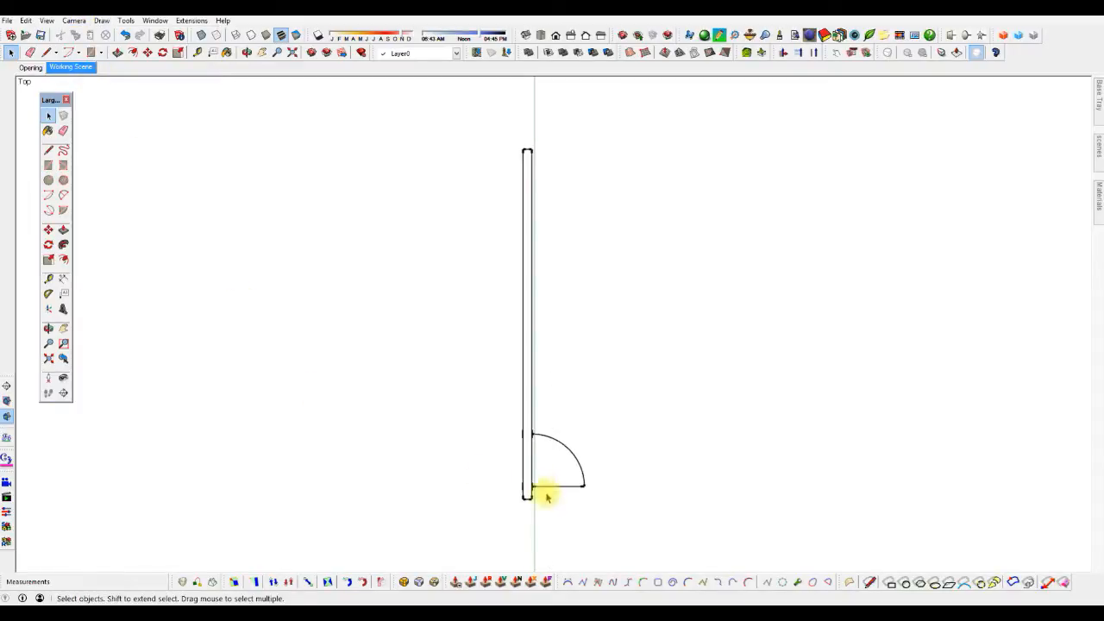
scroll(547, 497, up, 1)
scroll(548, 500, down, 2)
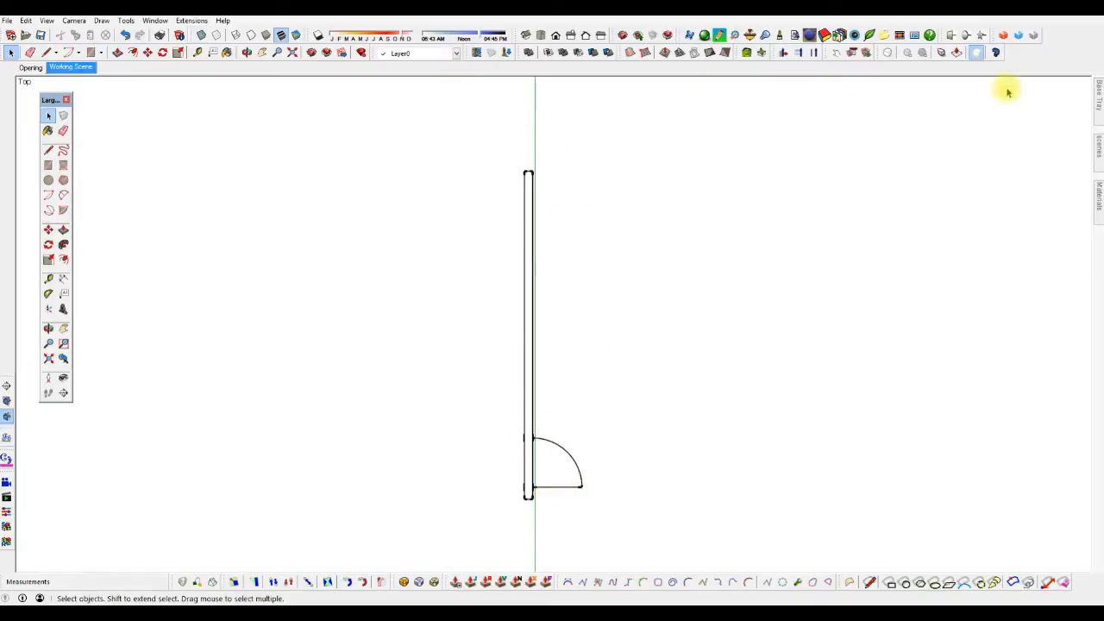
- Add a new layer named "door swings"
mouse_move(1099, 105)
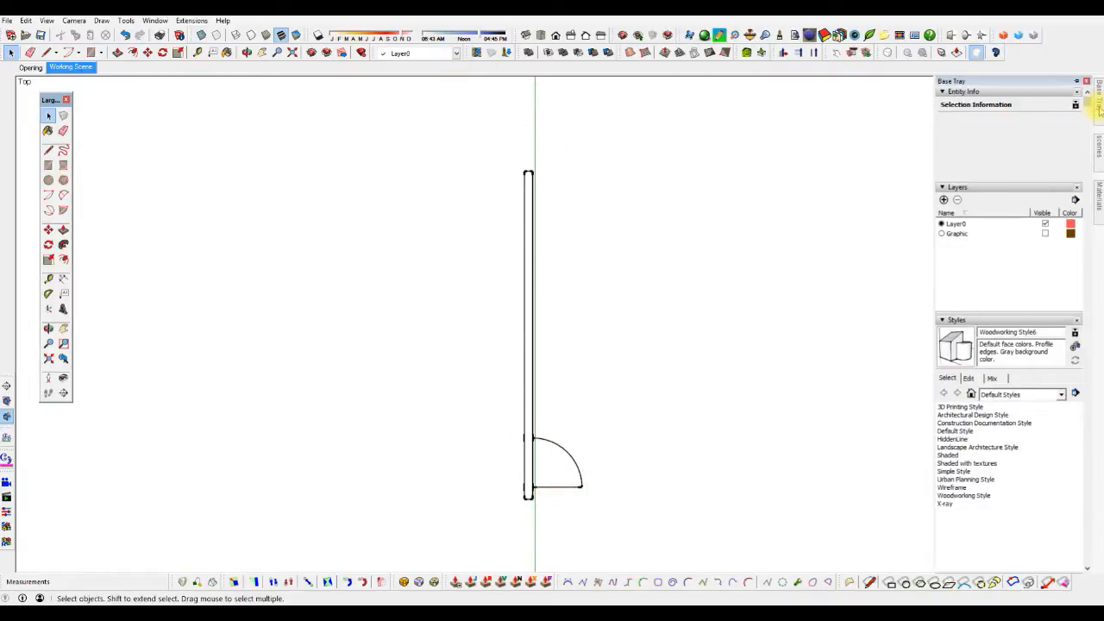
click(944, 200)
text(D)
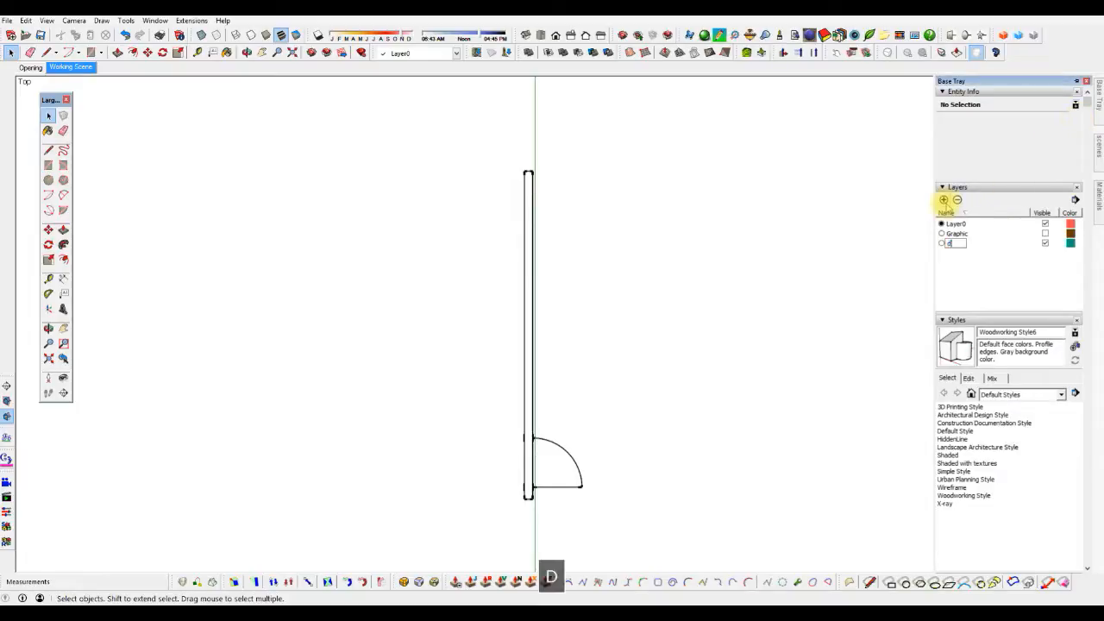
text(oors)
key(BackSpace)
text(swings)
key(Return)
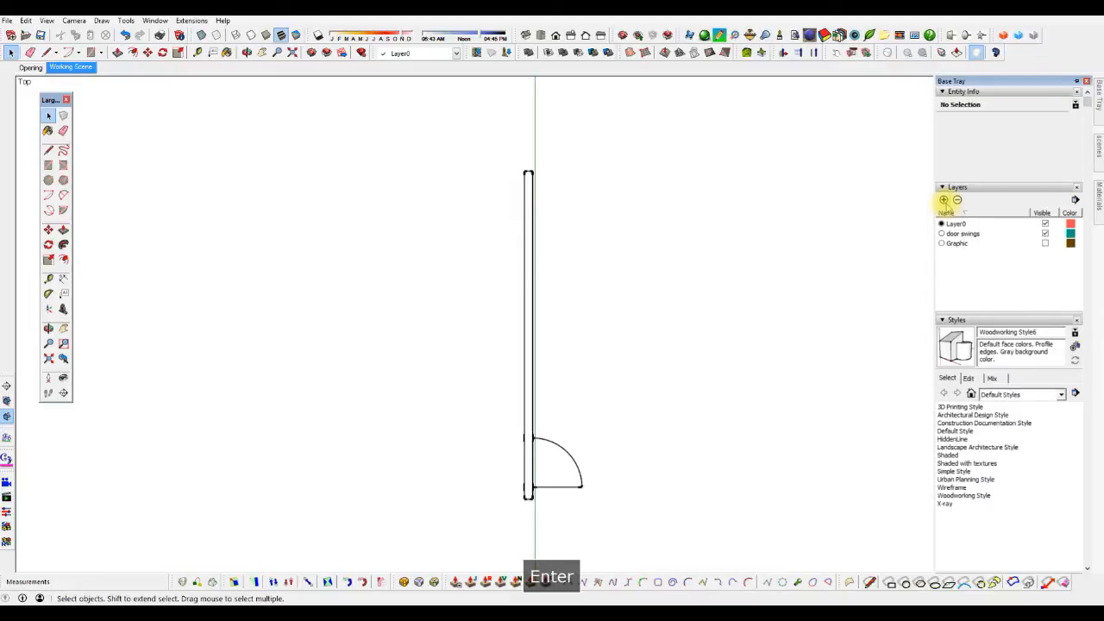
- Move the door swing's arc and line from Layer0 to the "door swings" layer
click(581, 473)
shift+click(576, 489)
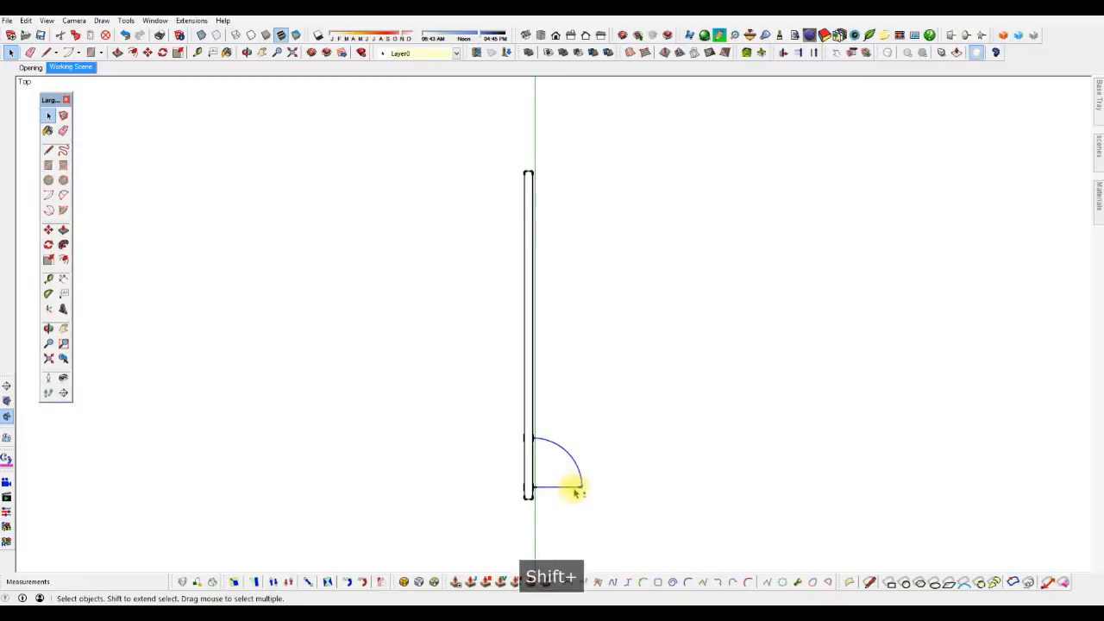
click(458, 54)
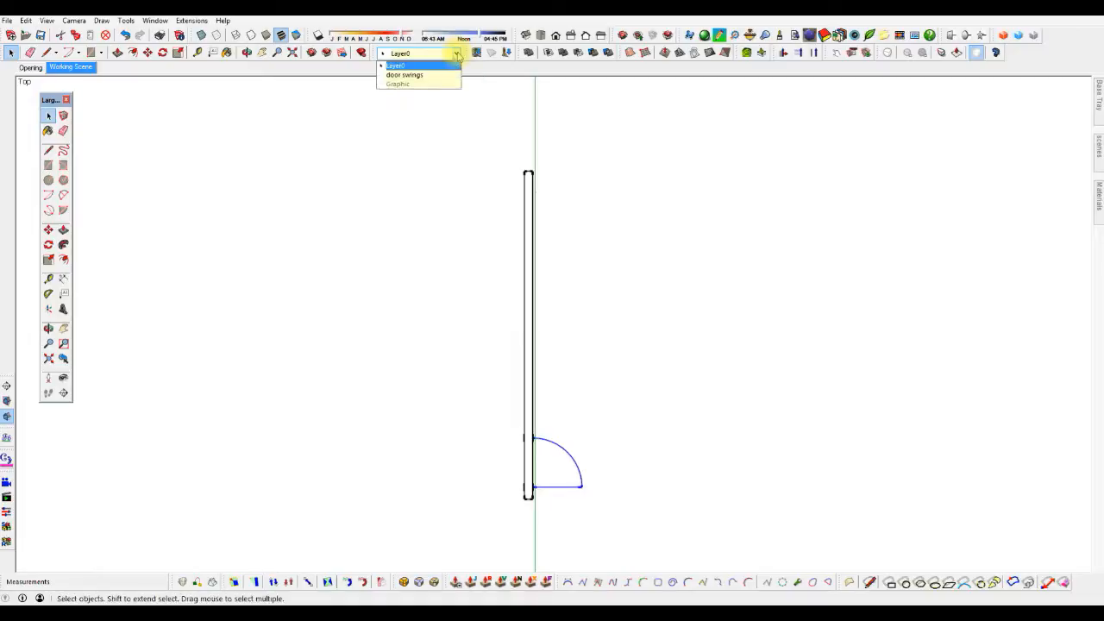
click(418, 76)
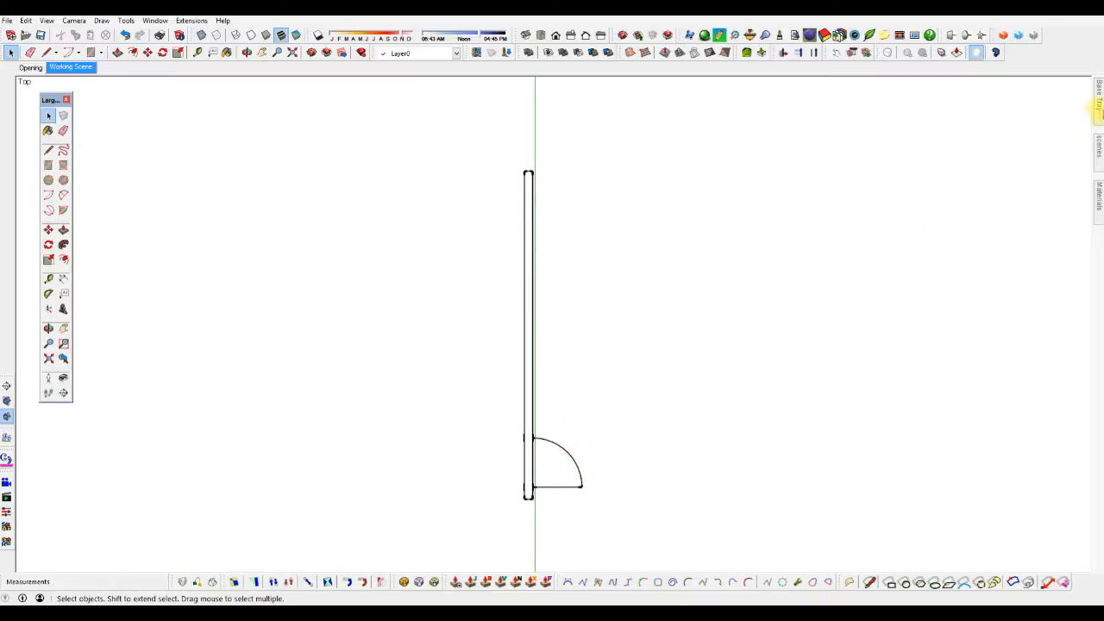
- Hide the "door swings" layer and view the wall from an oblique angle in perspective
mouse_move(1099, 108)
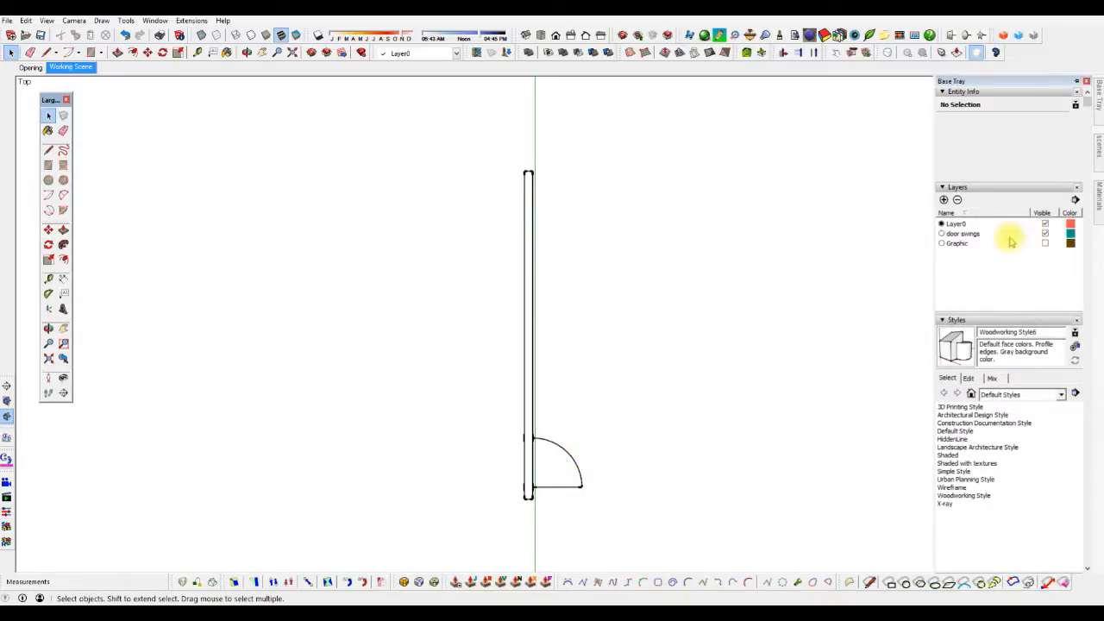
click(1046, 233)
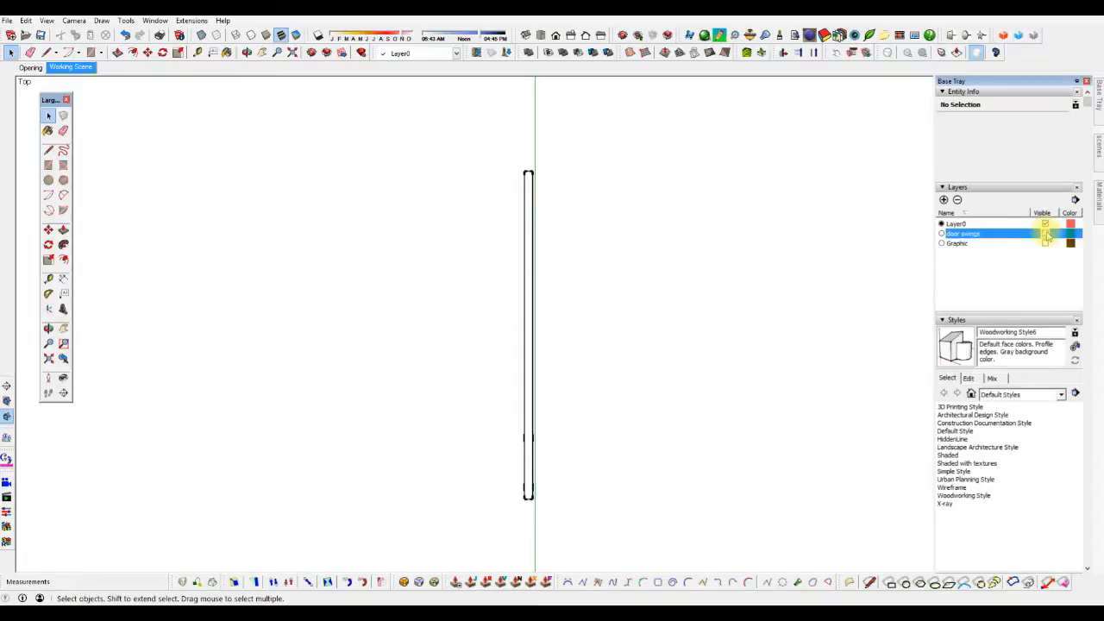
middle_drag(737, 349, 371, 139)
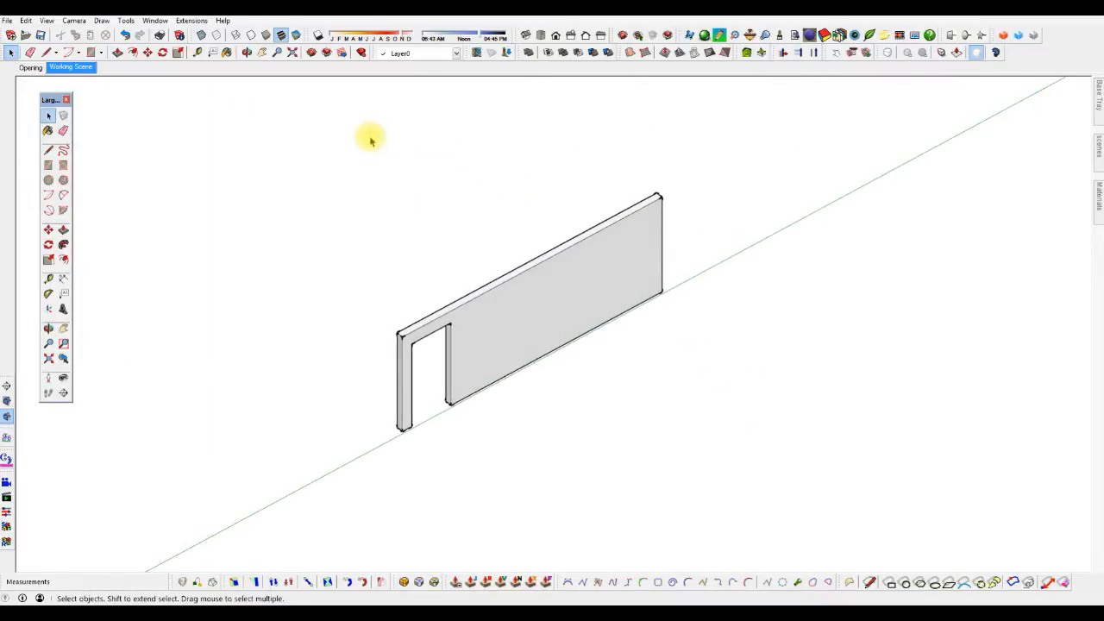
click(73, 19)
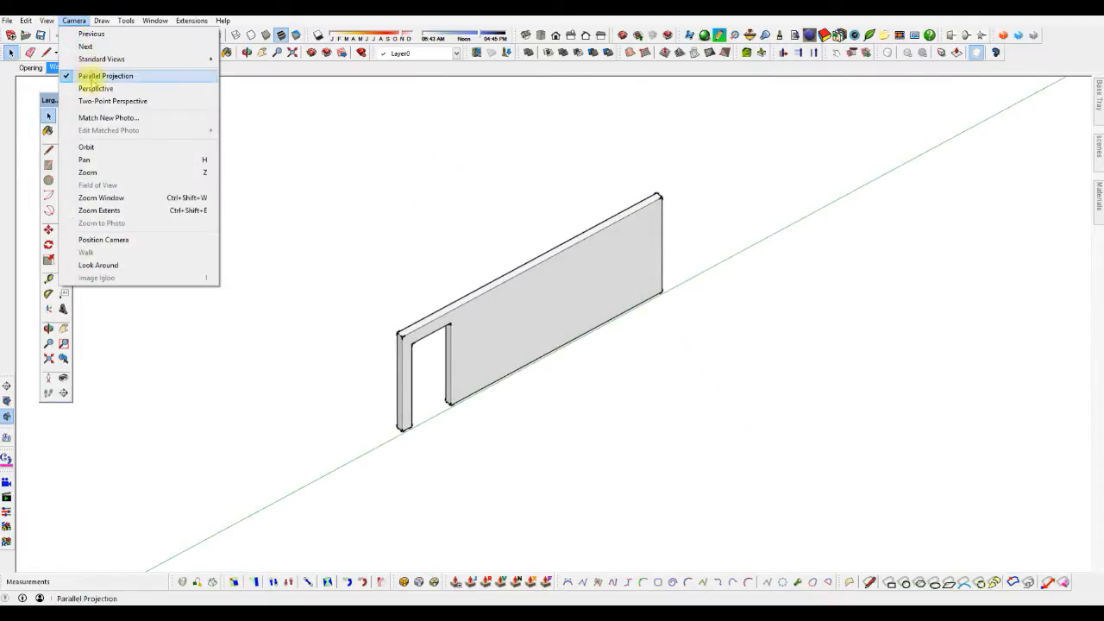
click(92, 88)
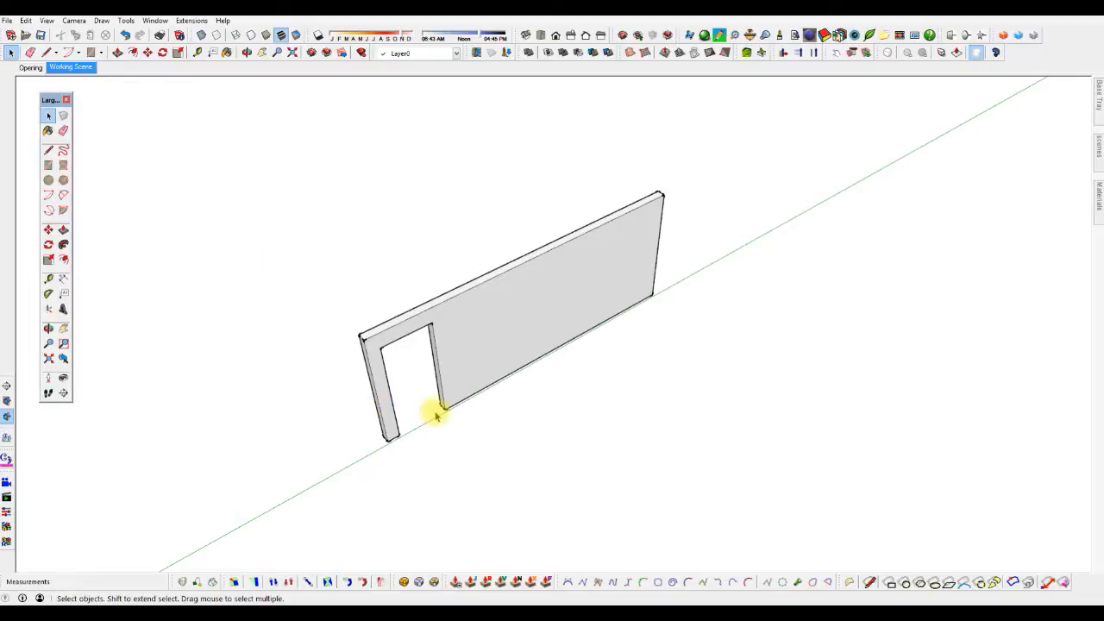
- Switch the wall to top view and make the "door swings" layer visible again
click(541, 34)
click(1098, 142)
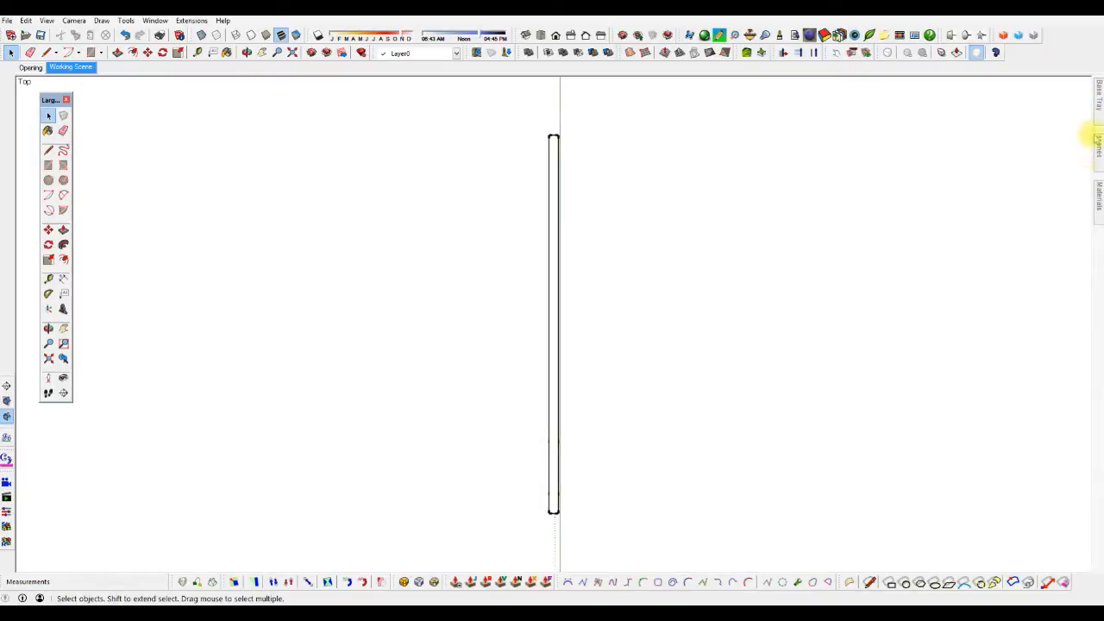
mouse_move(1099, 110)
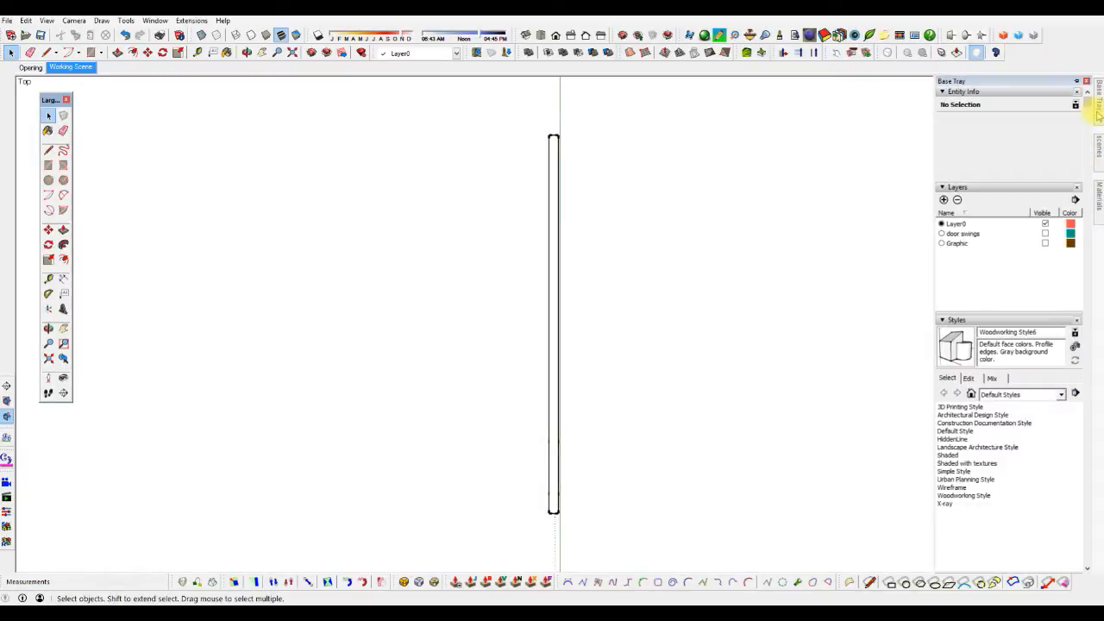
click(1047, 245)
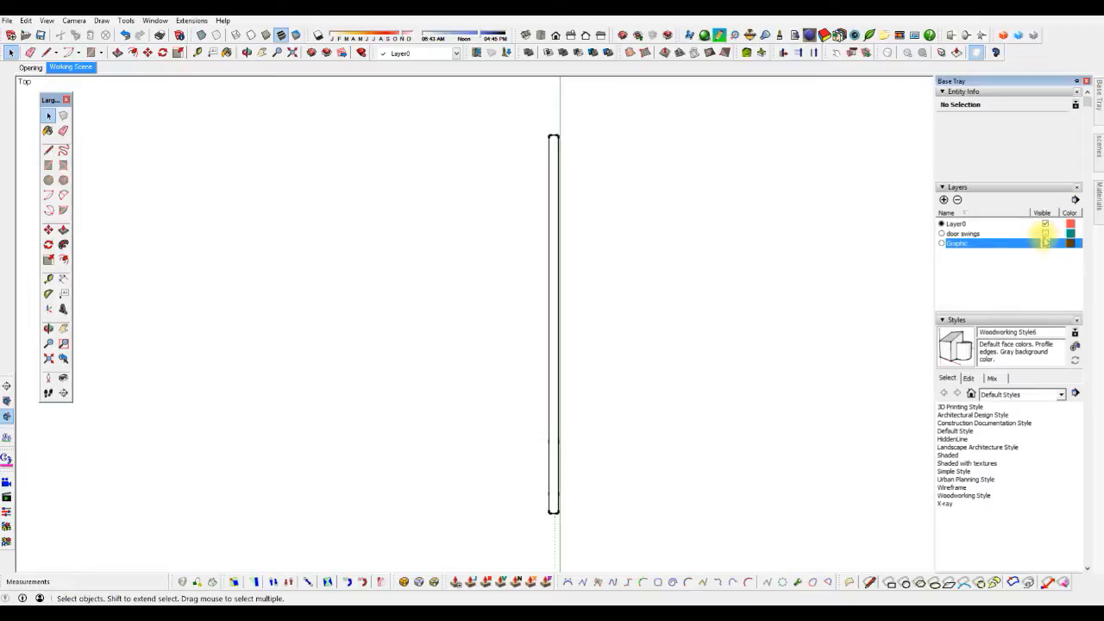
click(1046, 234)
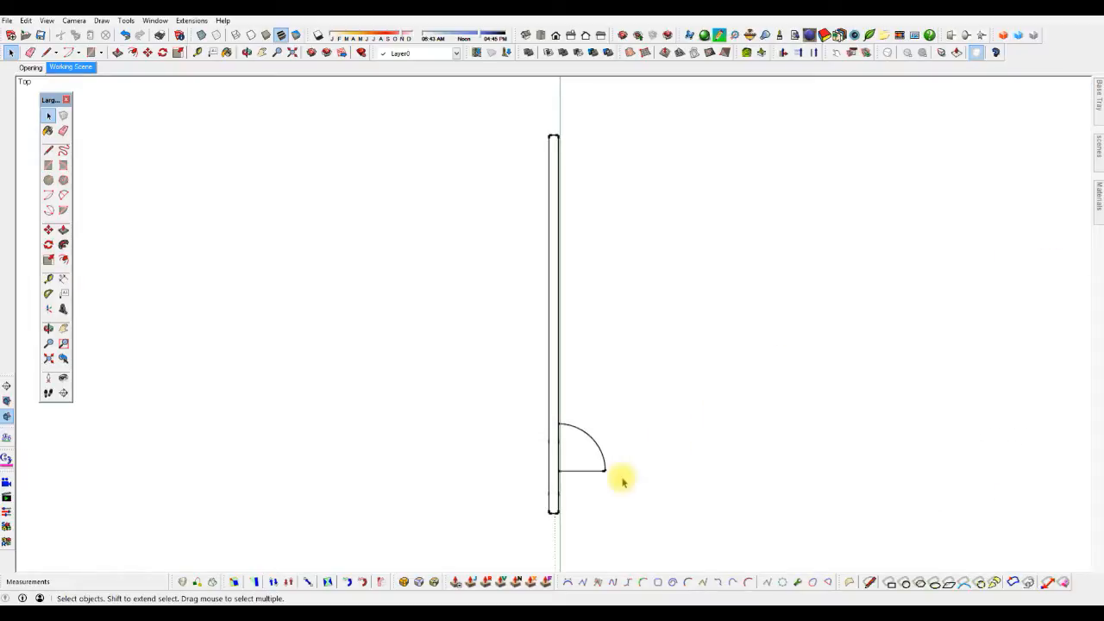
- Delete the wall together with its door swing
middle_drag(595, 475, 429, 217)
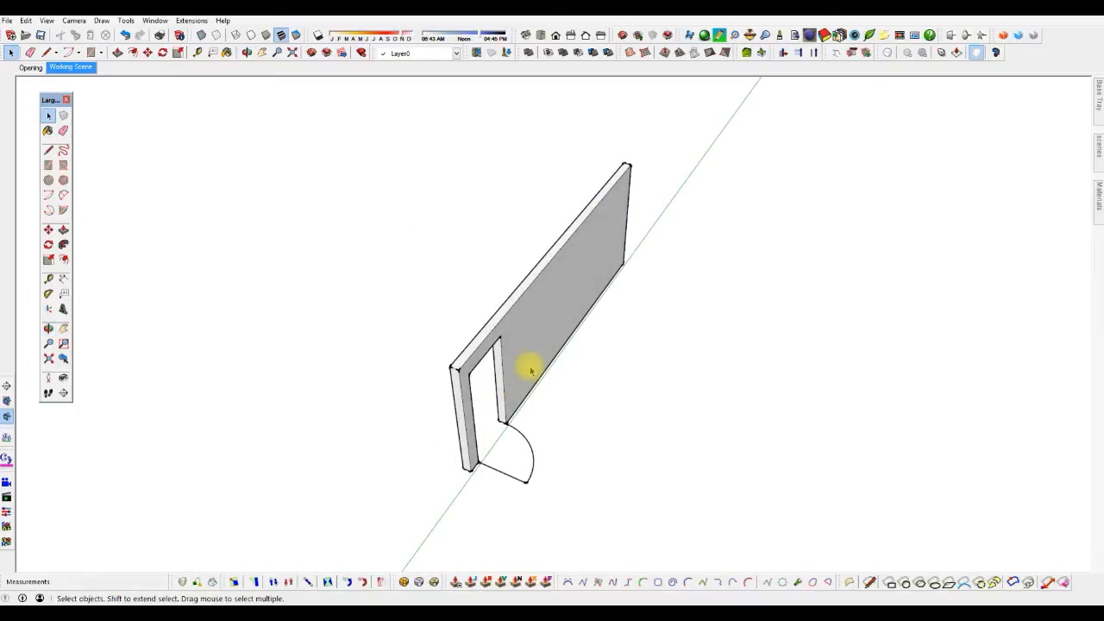
scroll(518, 380, down, 2)
drag(426, 508, 673, 194)
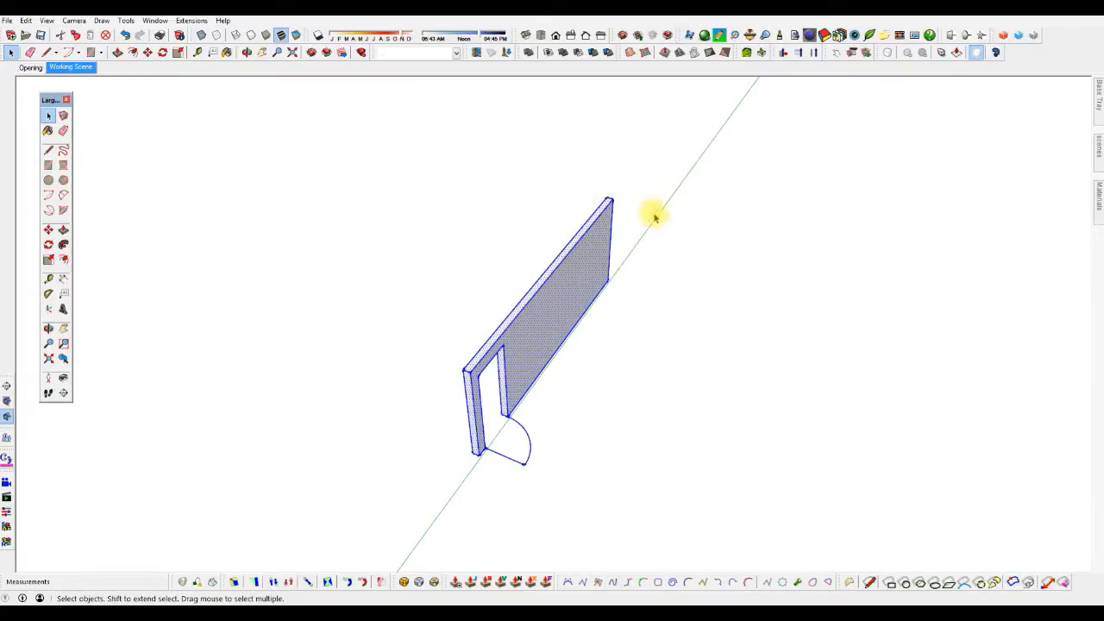
key(Delete)
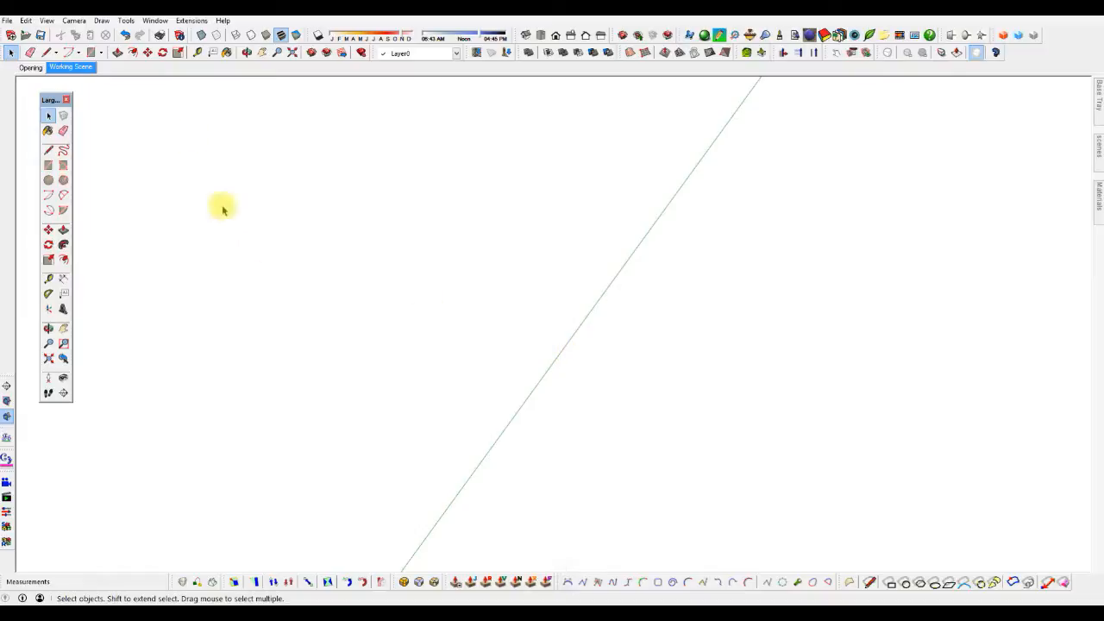
- Go back to the Working Scene view and delete the leftover arc and line at the origin
click(85, 68)
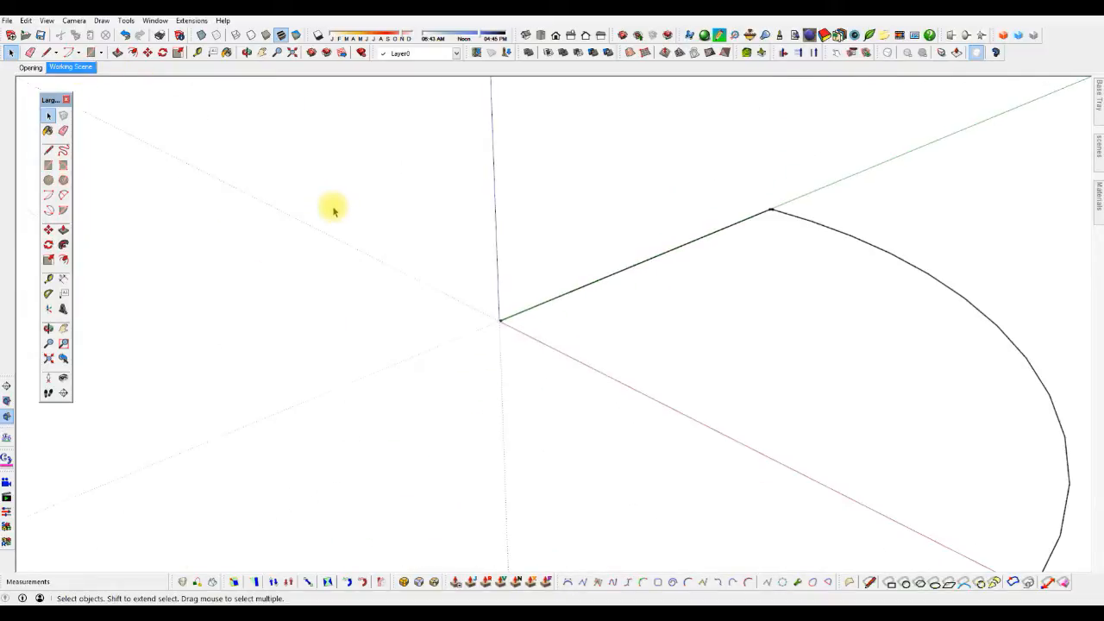
drag(712, 384, 577, 229)
key(Delete)
scroll(542, 302, down, 3)
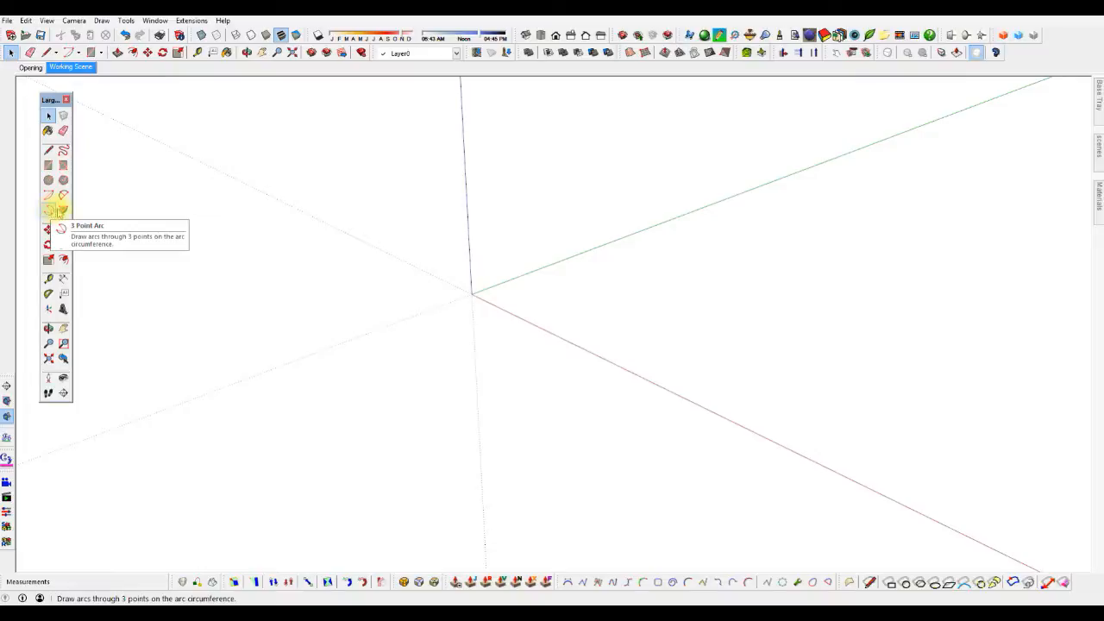
- Draw two separate rectangles on the ground, a smaller one beside the origin and a larger one about 9.6 by 14.3 ft across the red axis
key(l)
key(r)
click(319, 315)
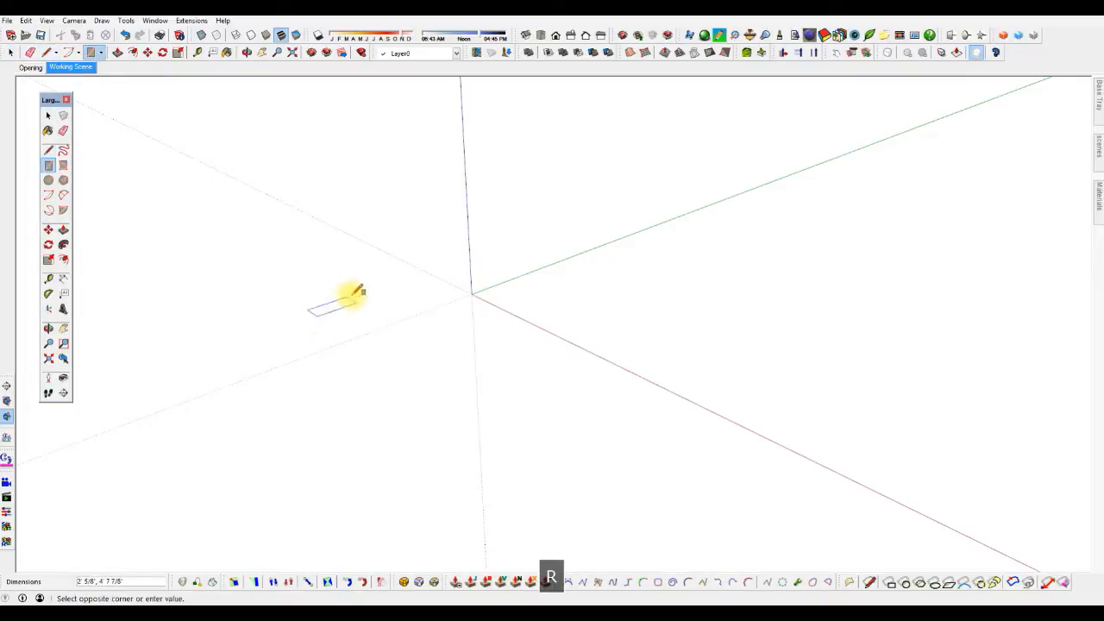
click(323, 266)
click(522, 340)
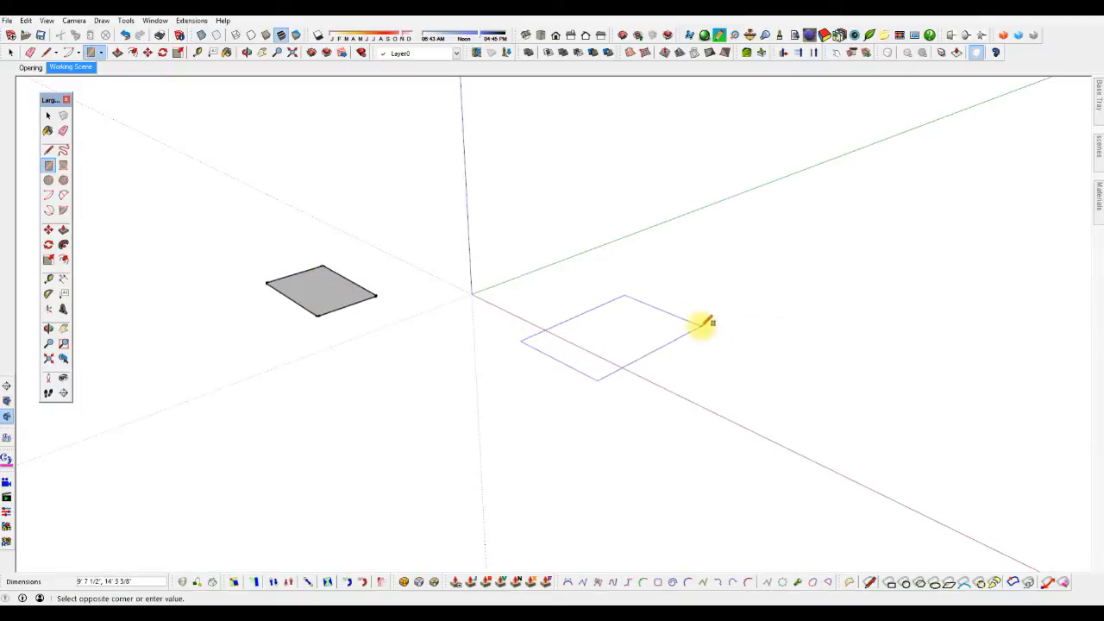
click(701, 326)
key(space)
- Draw a 3 Point Arc from the smaller rectangle's nearest corner through the larger rectangle's facing corner, ending near the green axis
click(49, 209)
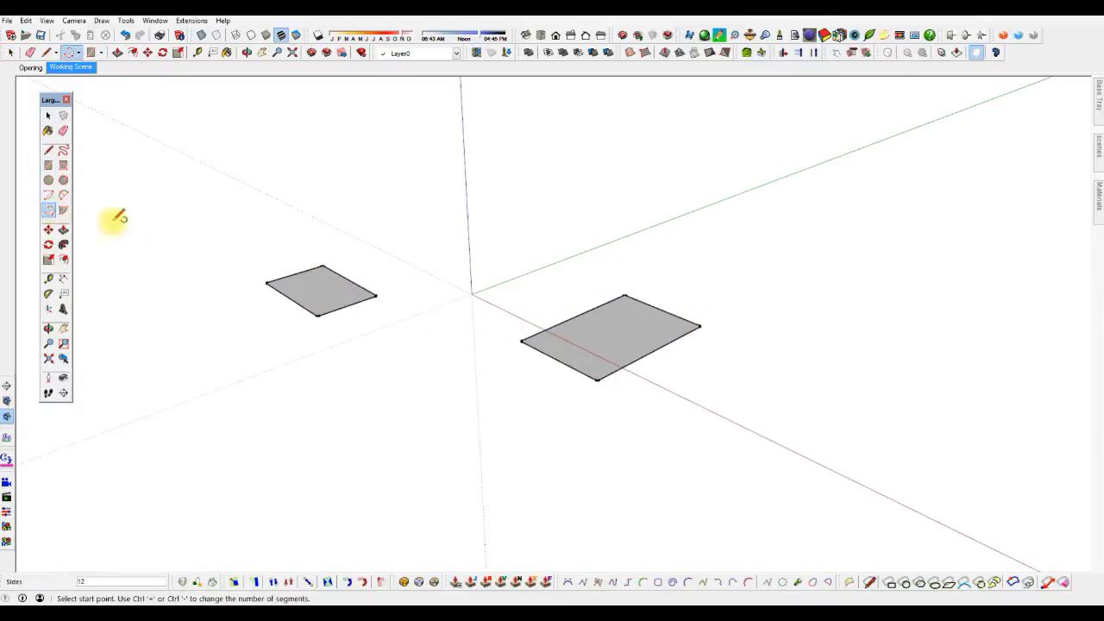
click(317, 315)
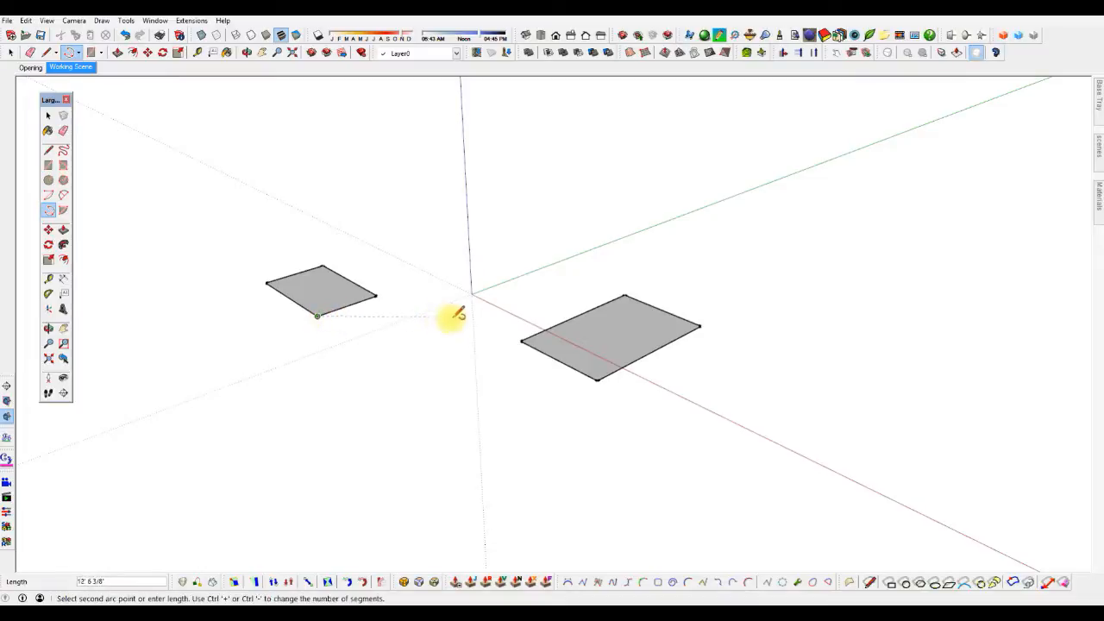
click(521, 342)
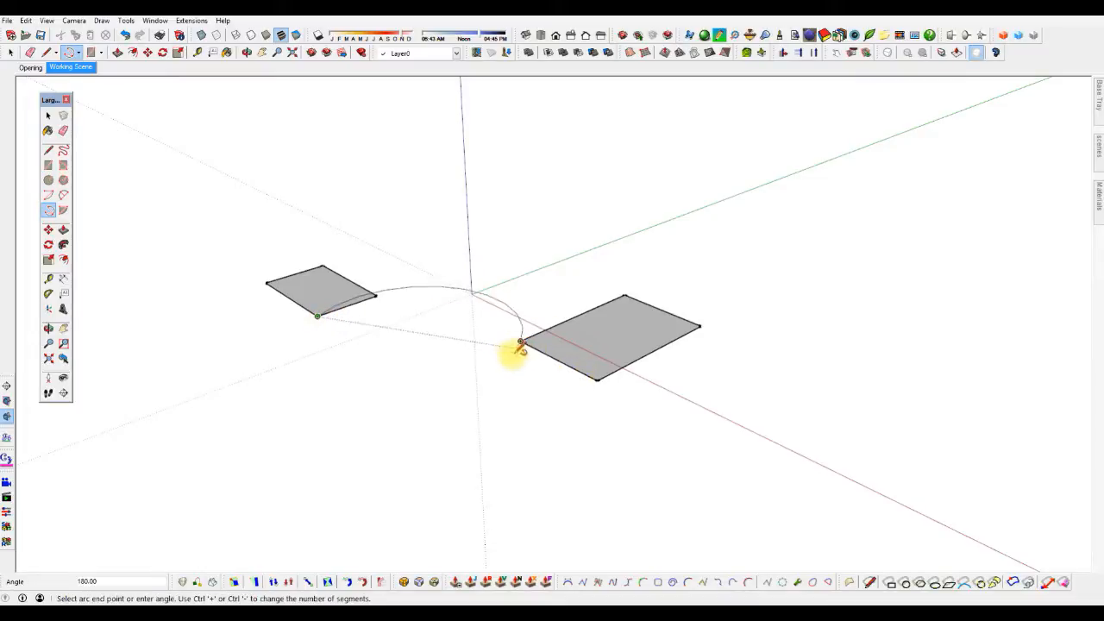
click(531, 261)
key(space)
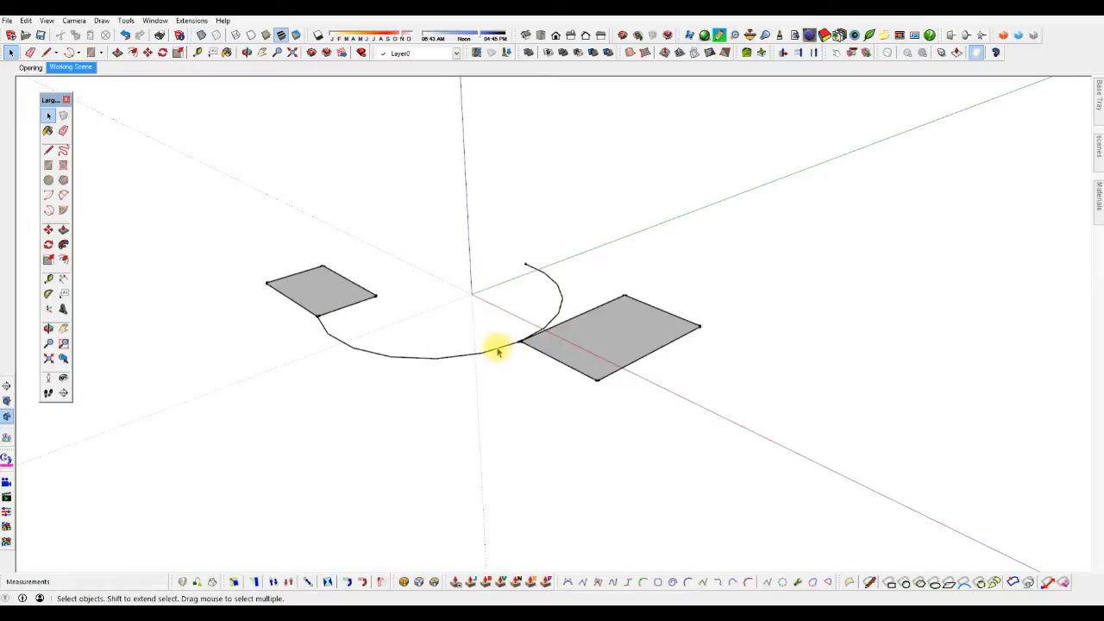
- Try to set the finished arc to 20 segments
key(2)
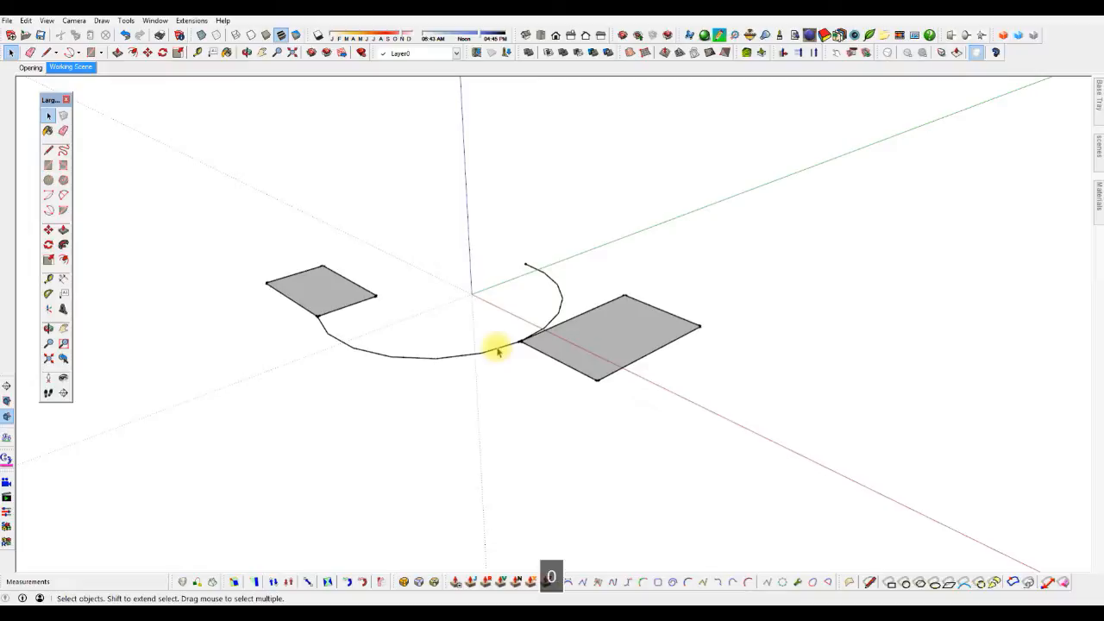
key(s)
key(Return)
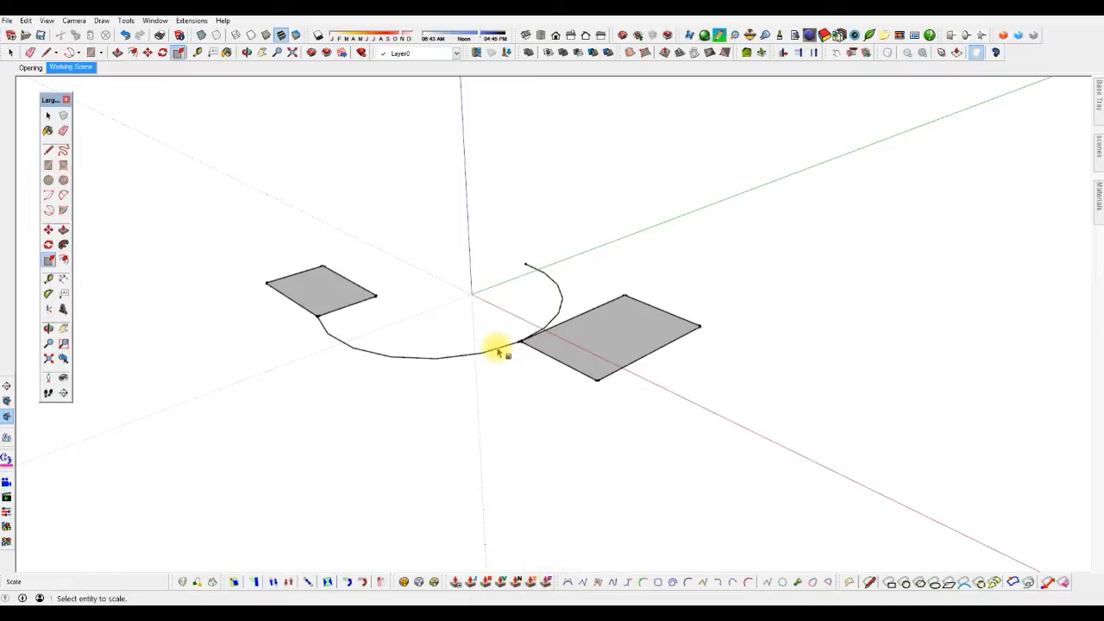
key(space)
- Delete both portions of the three-point arc between the rectangles
click(498, 352)
key(Delete)
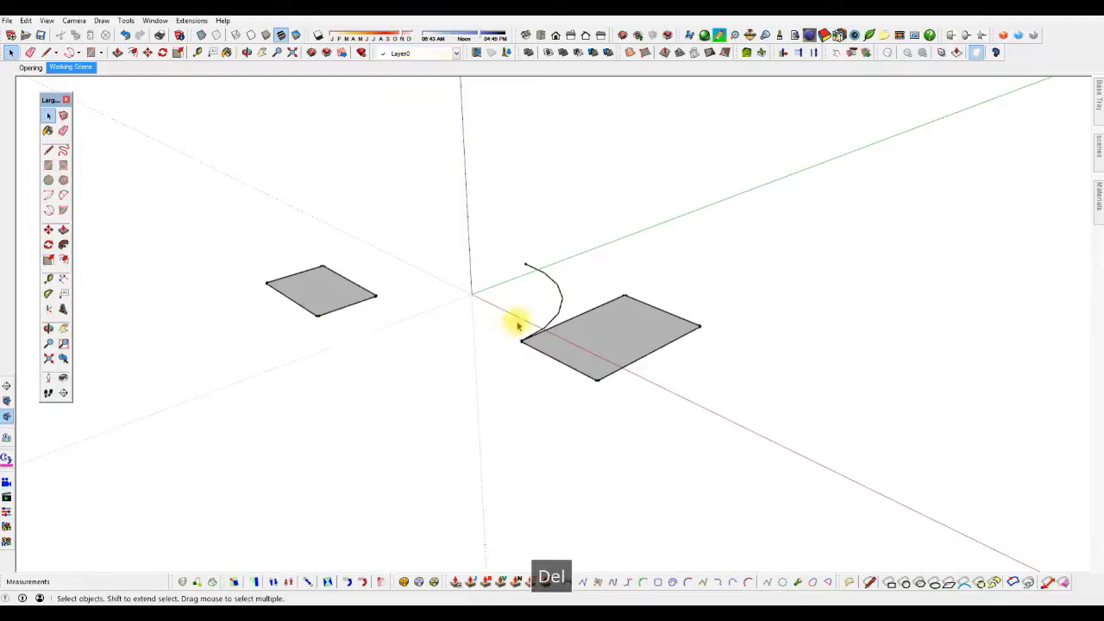
click(560, 312)
key(Delete)
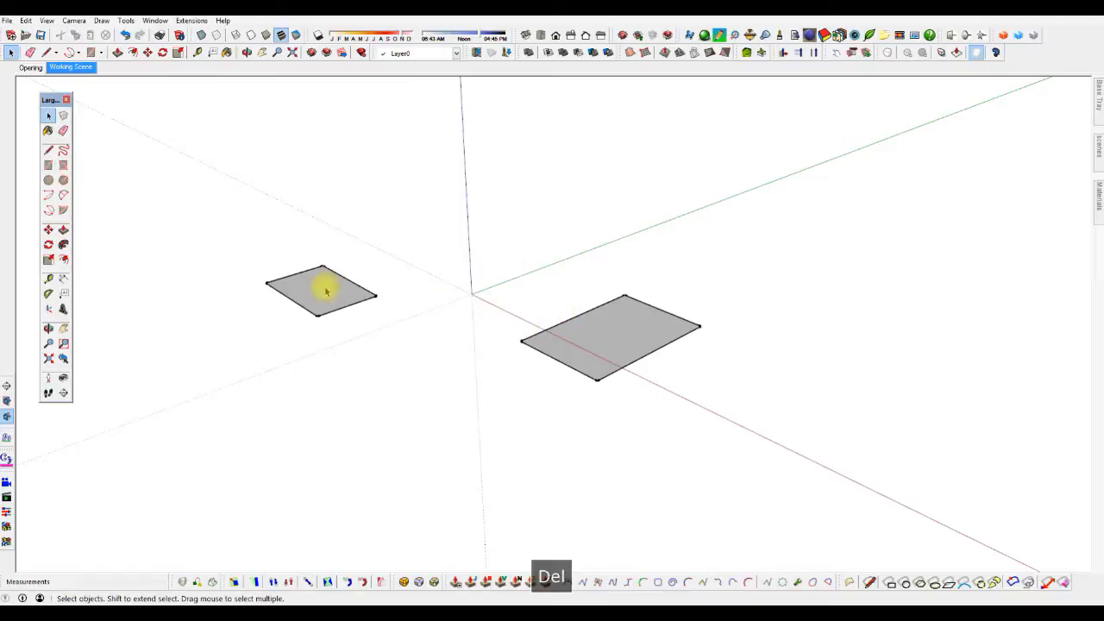
- Draw a 3 Point Arc from the smaller rectangle's front corner through the larger rectangle's facing corner, ending just beyond it near the red axis
click(49, 210)
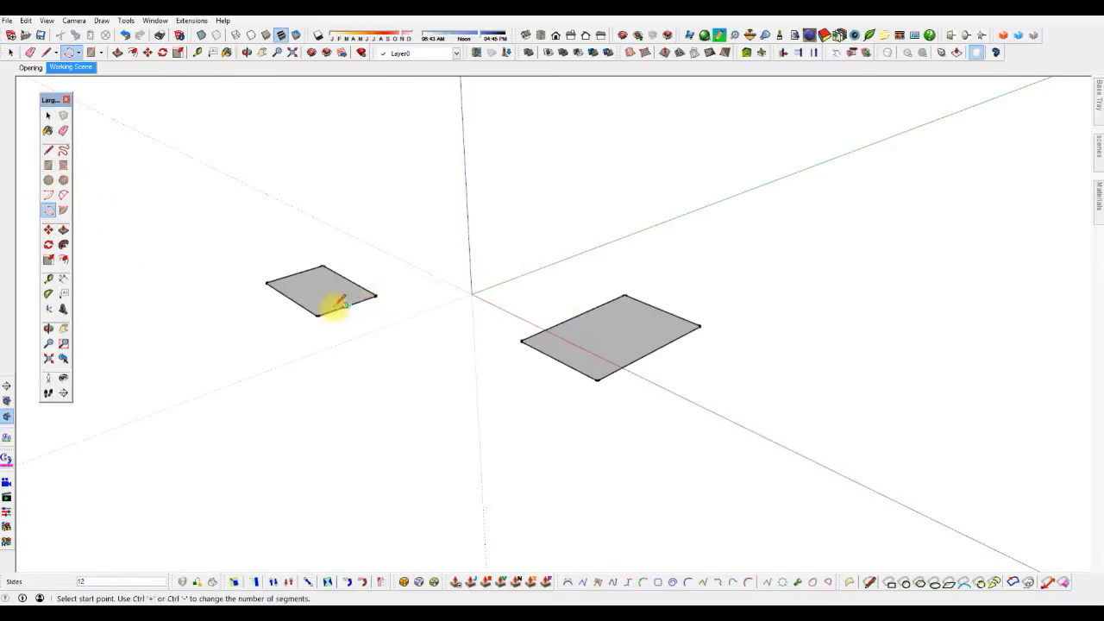
click(317, 316)
click(521, 340)
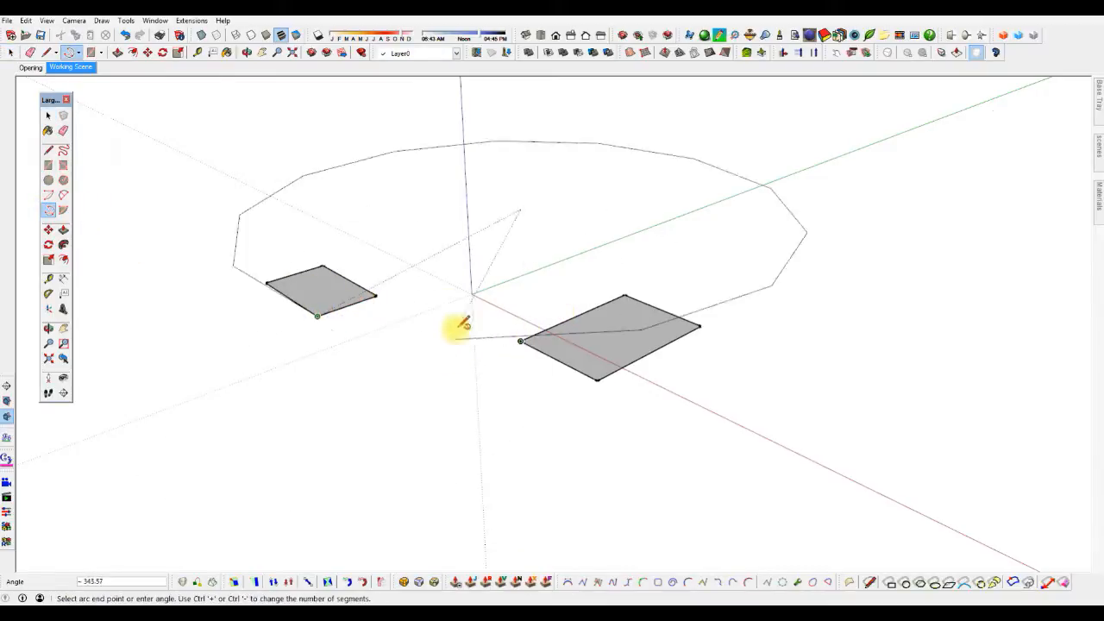
click(549, 295)
- Change the new arc's number of sides to 5, to 20, and finally to 8
text(5s)
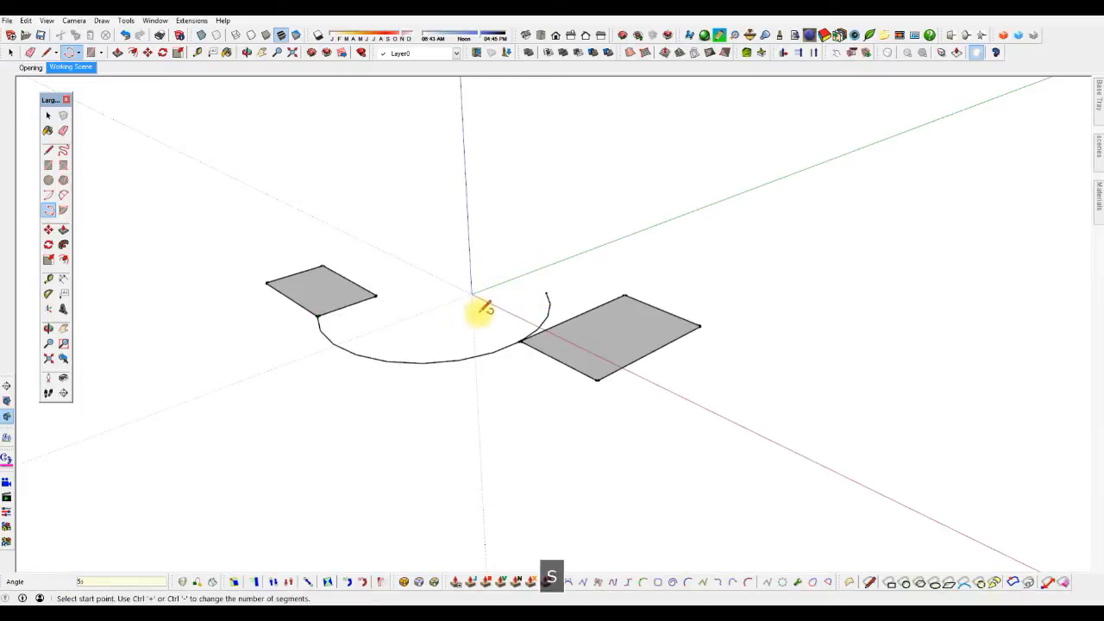
key(Return)
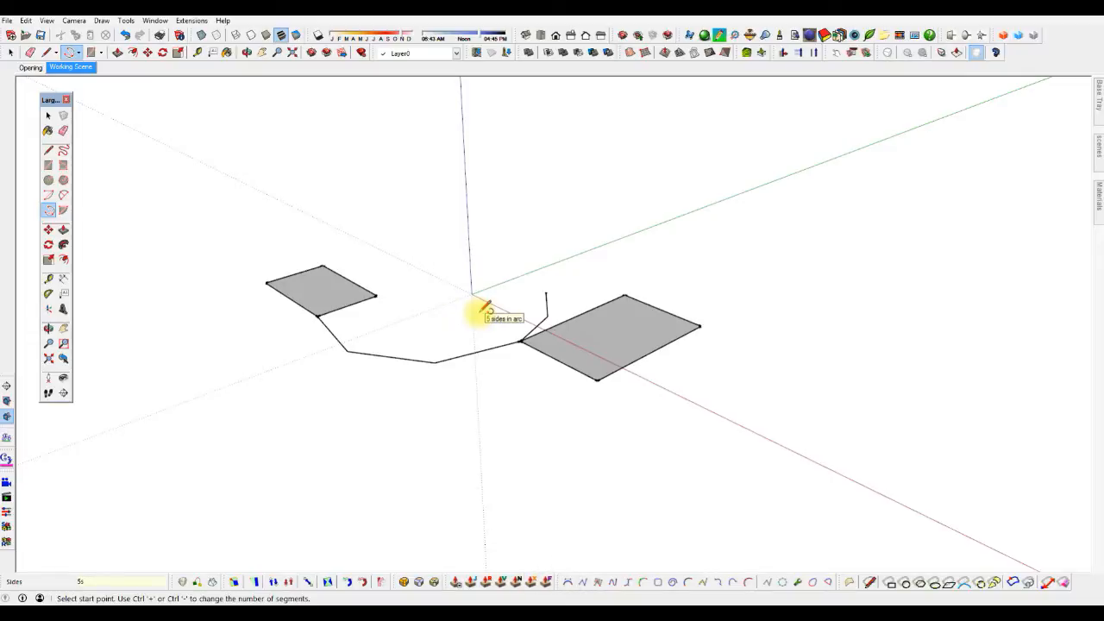
text(20)
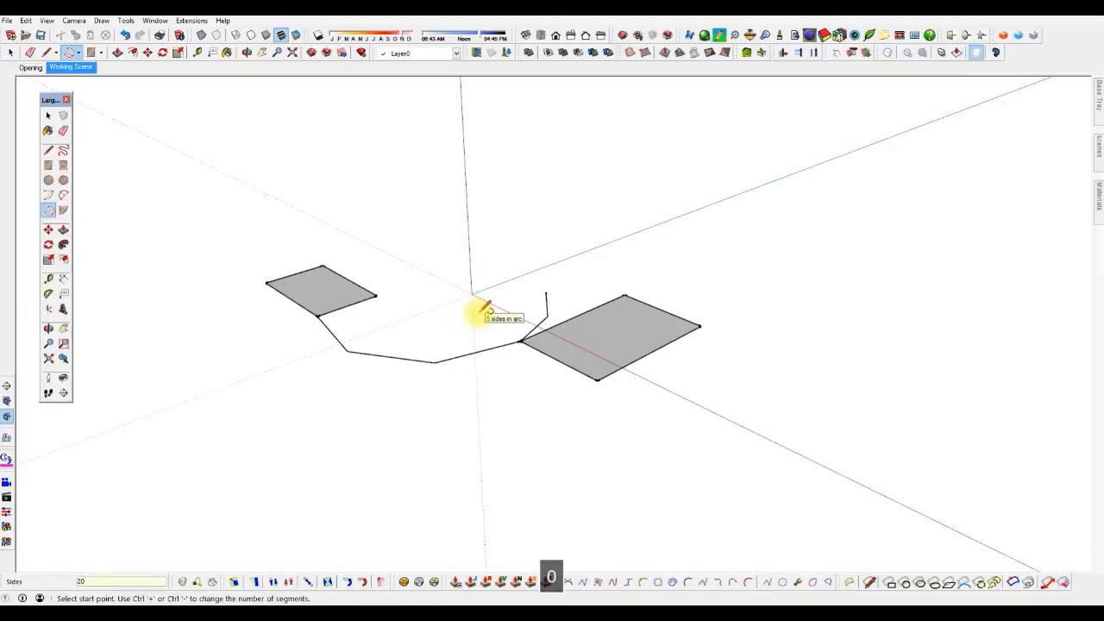
key(Return)
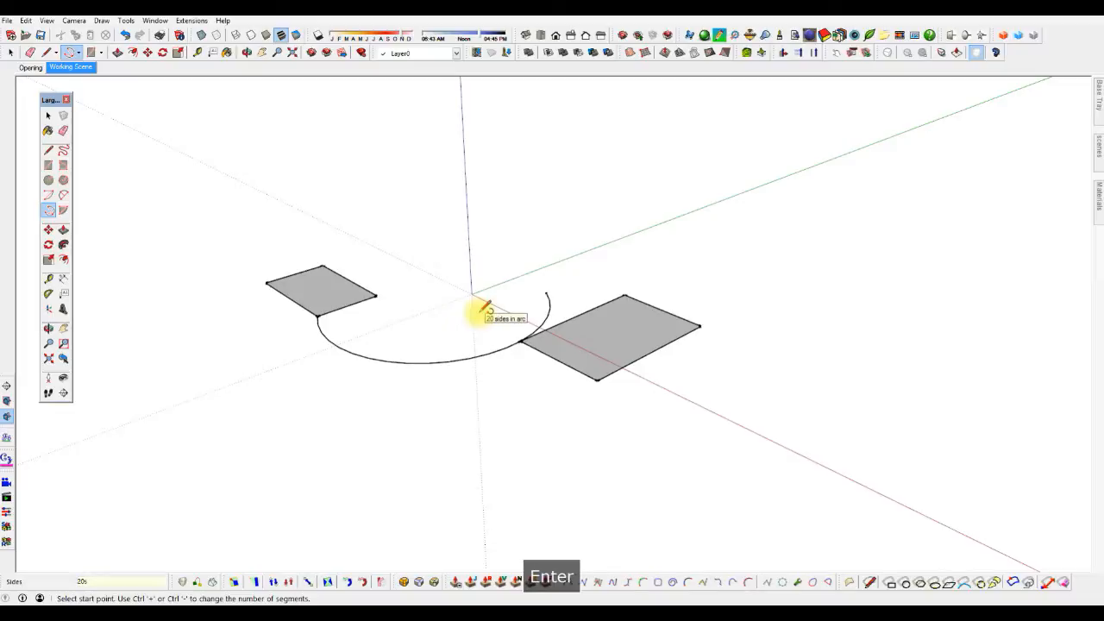
text(8s)
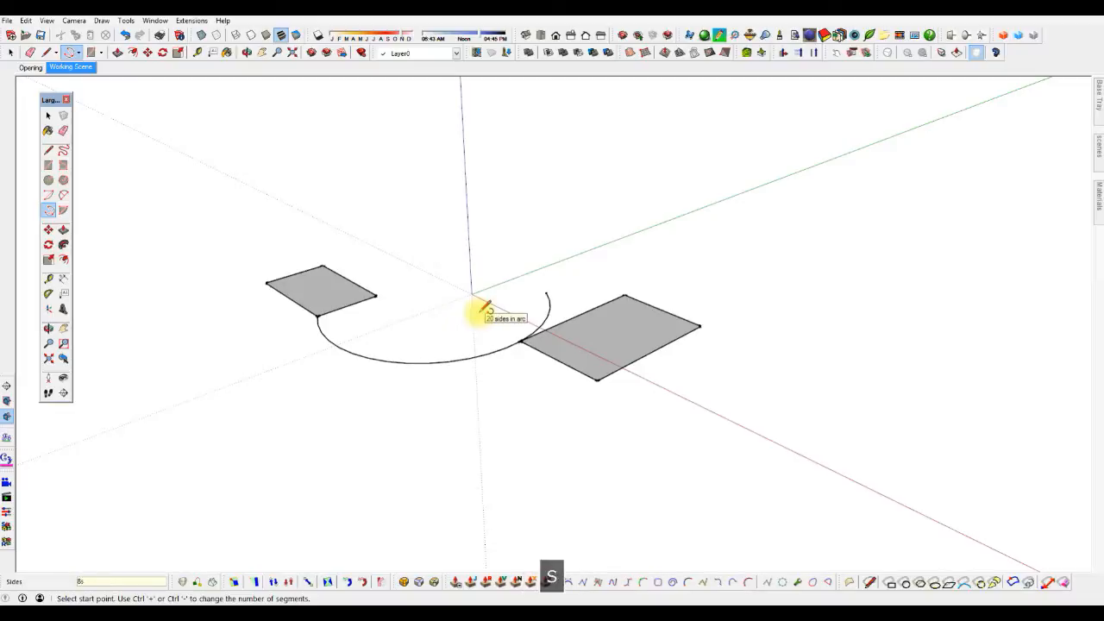
key(Return)
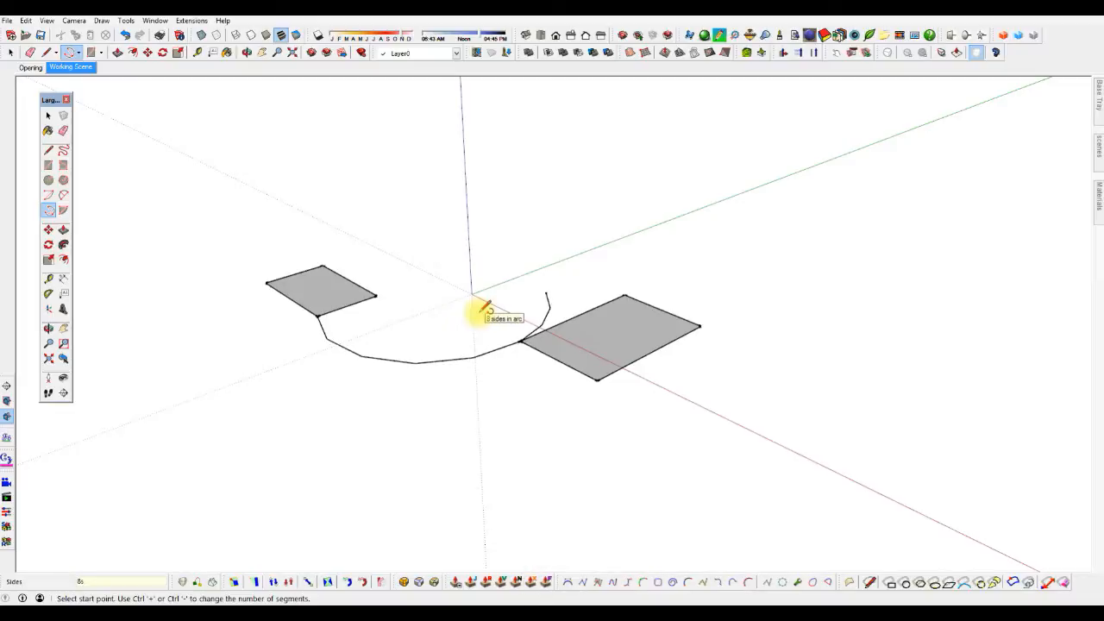
- Erase the portion of the three-point arc extending past the larger rectangle's corner and select the remaining arc
key(space)
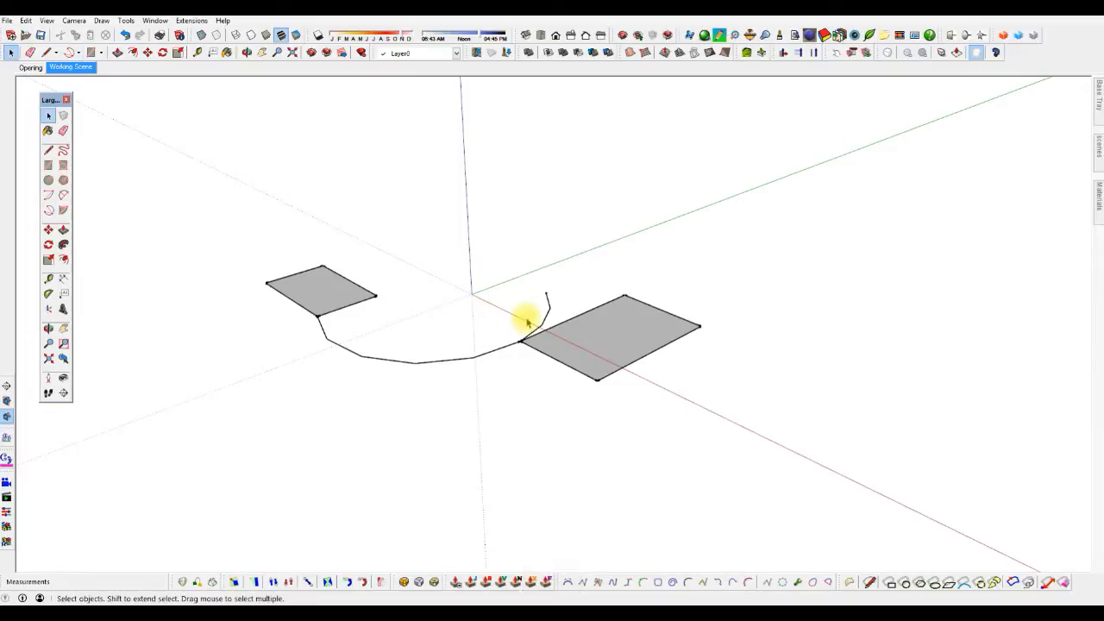
key(e)
click(546, 312)
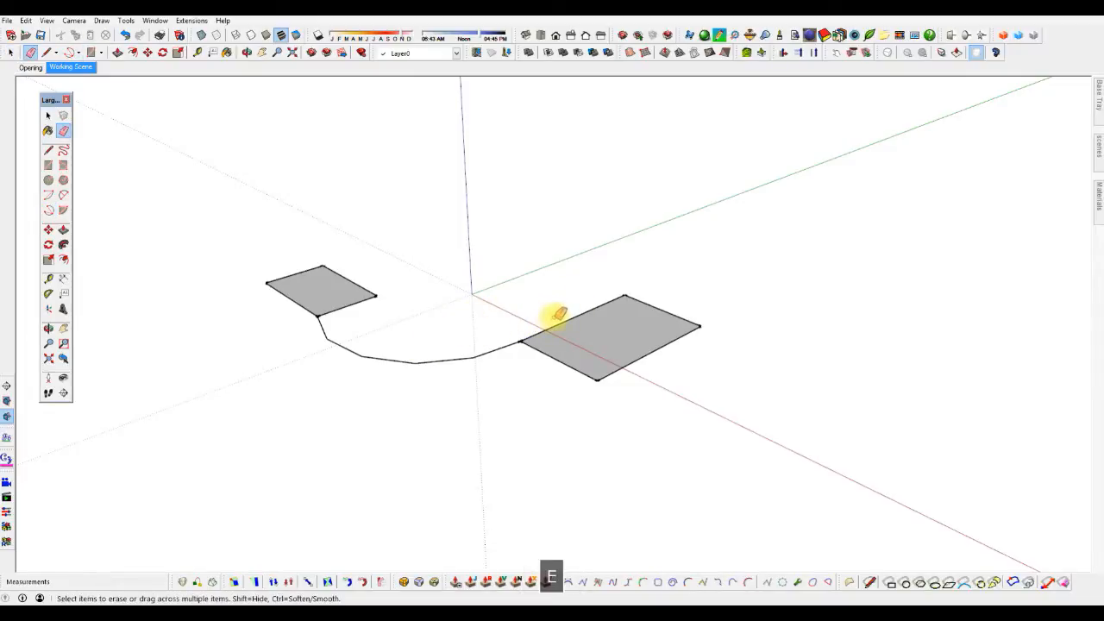
key(space)
click(436, 364)
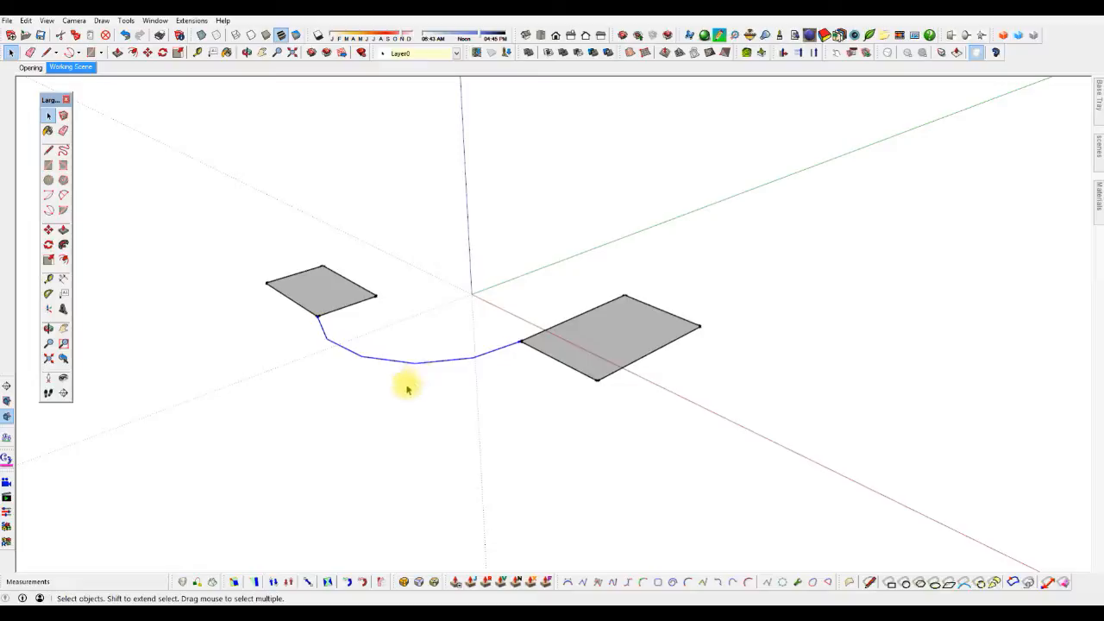
scroll(406, 389, down, 1)
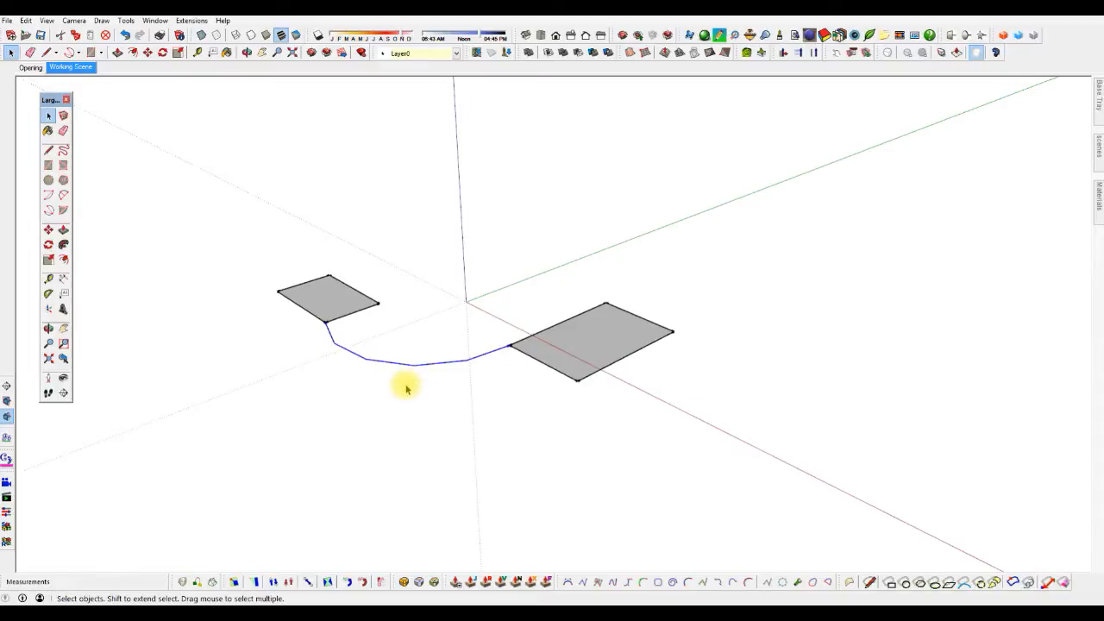
- Draw three lines joining the arc's center point to its middle vertex and the two vertices beside it
key(l)
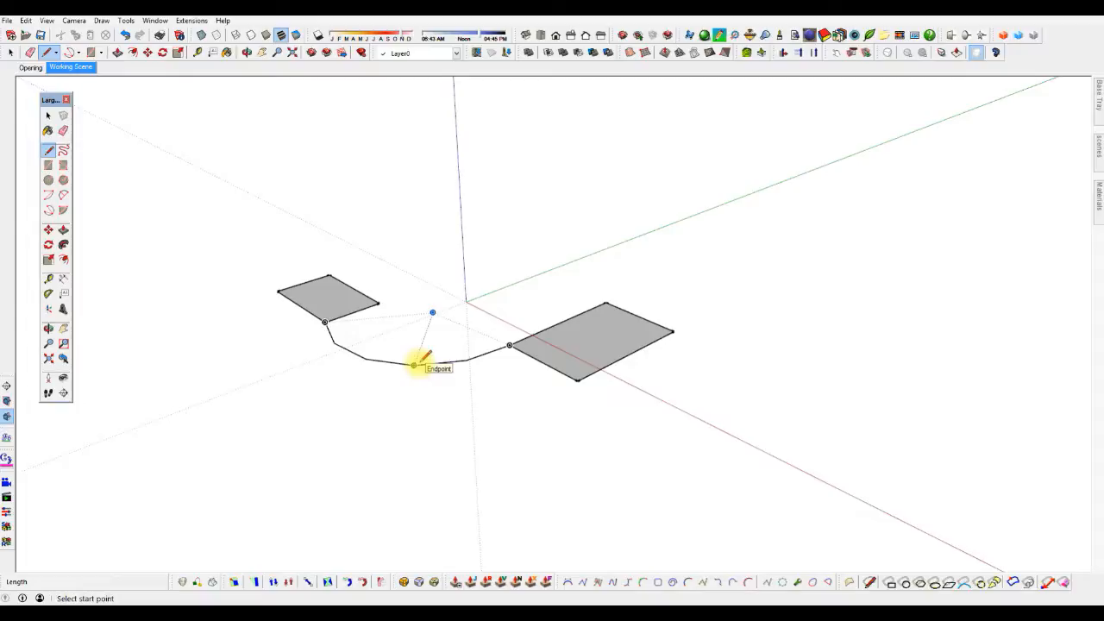
click(366, 359)
click(432, 313)
click(464, 359)
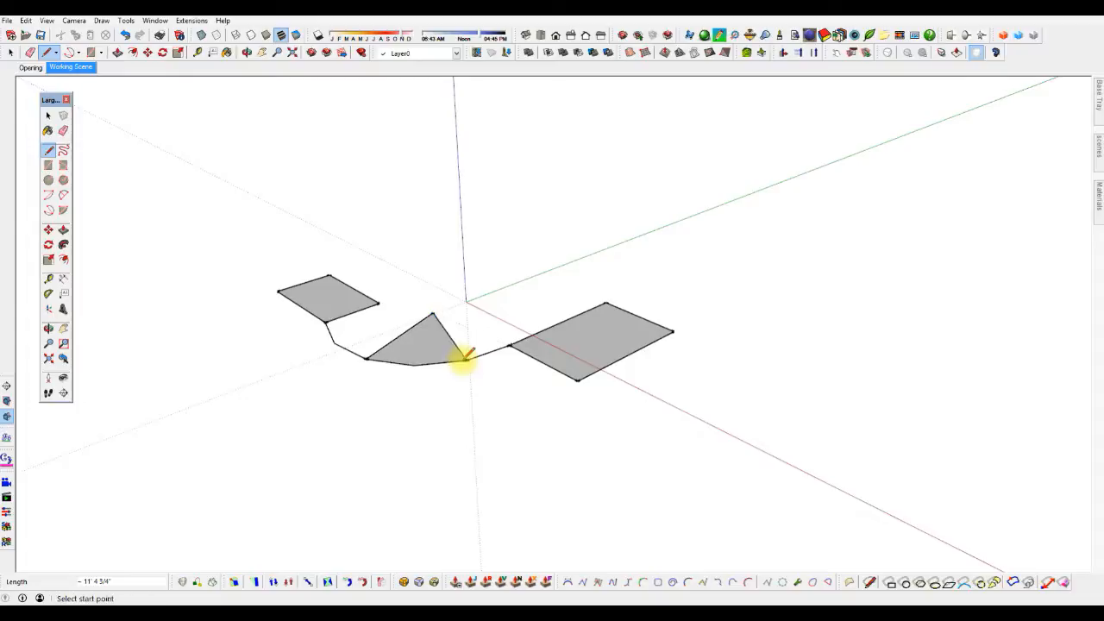
click(433, 313)
click(414, 366)
key(space)
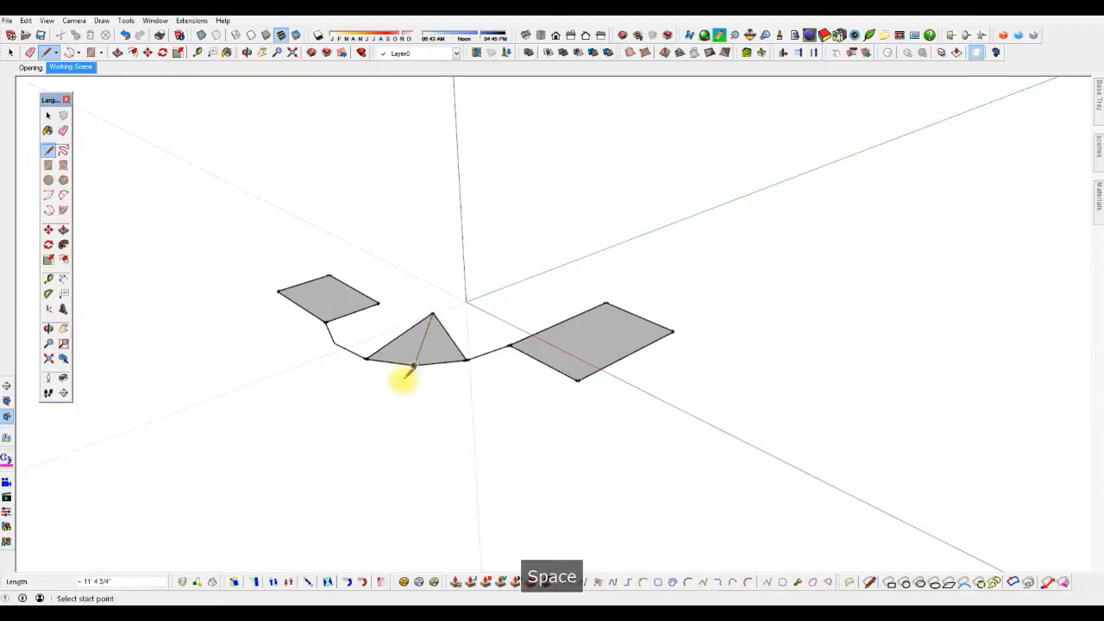
- Erase the three lines running from the arc's center to its vertices
key(e)
mouse_move(436, 328)
mouse_down()
mouse_move(431, 315)
mouse_move(446, 331)
mouse_up()
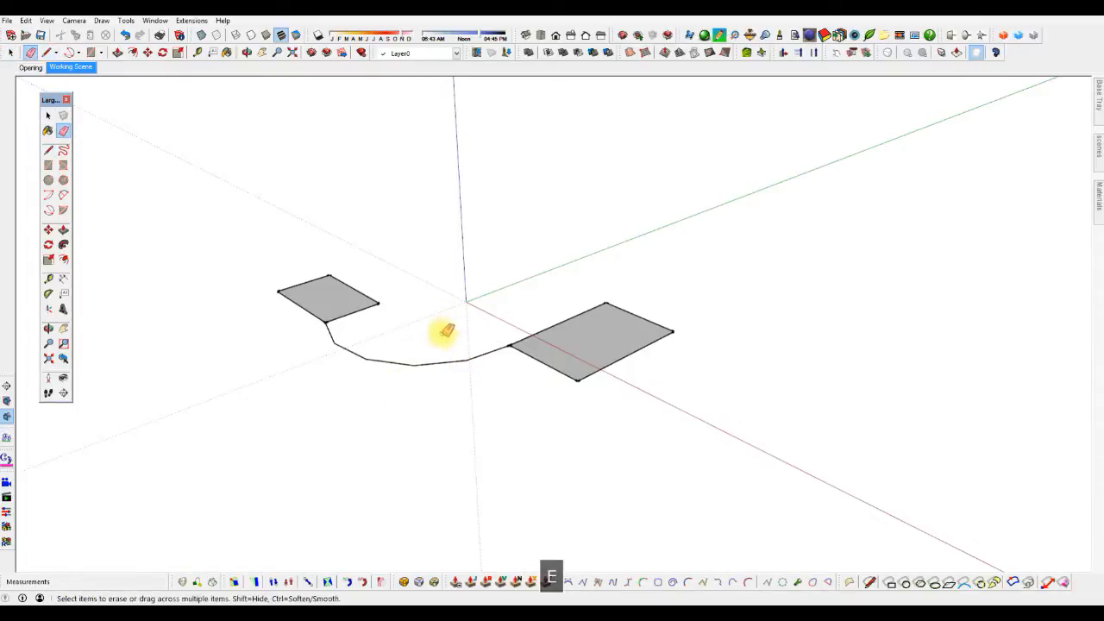
key(space)
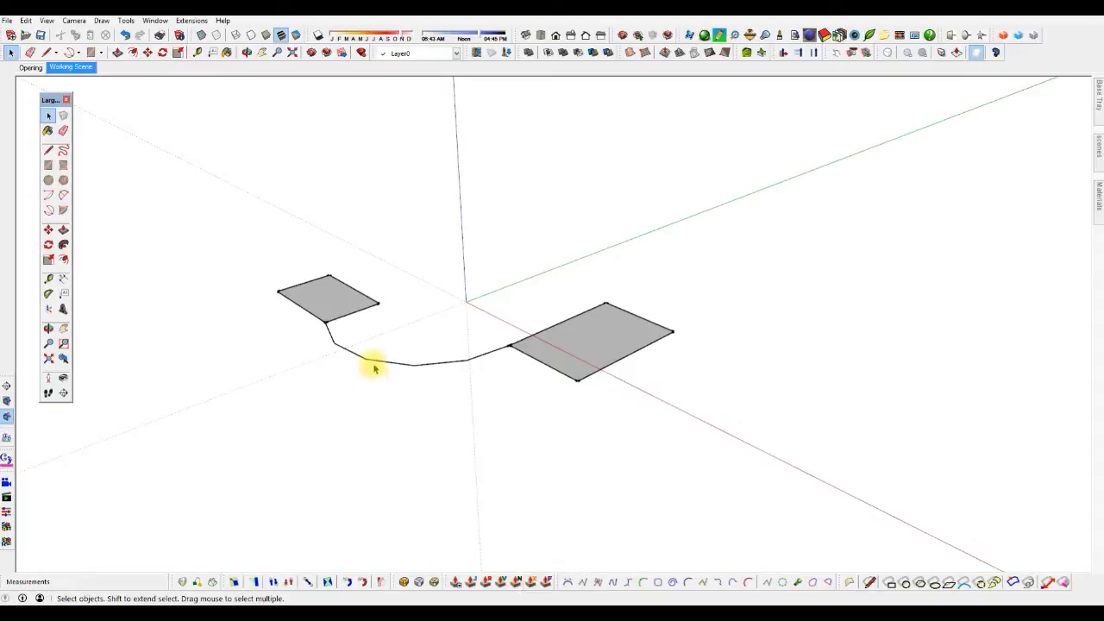
- Draw a single line from the arc's center point to its middle vertex
key(l)
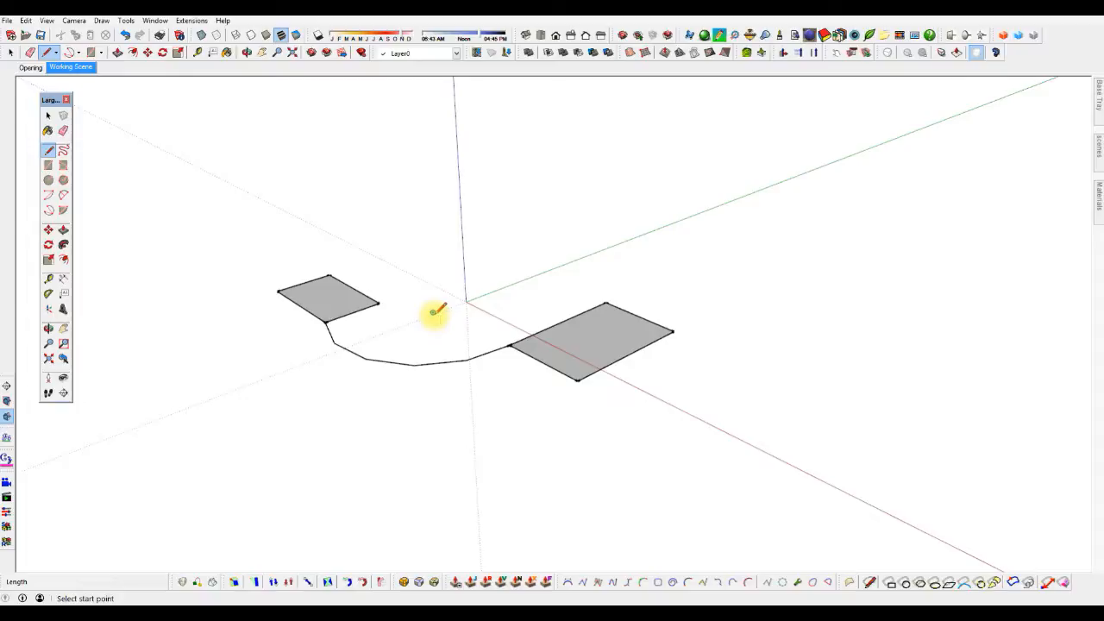
click(433, 313)
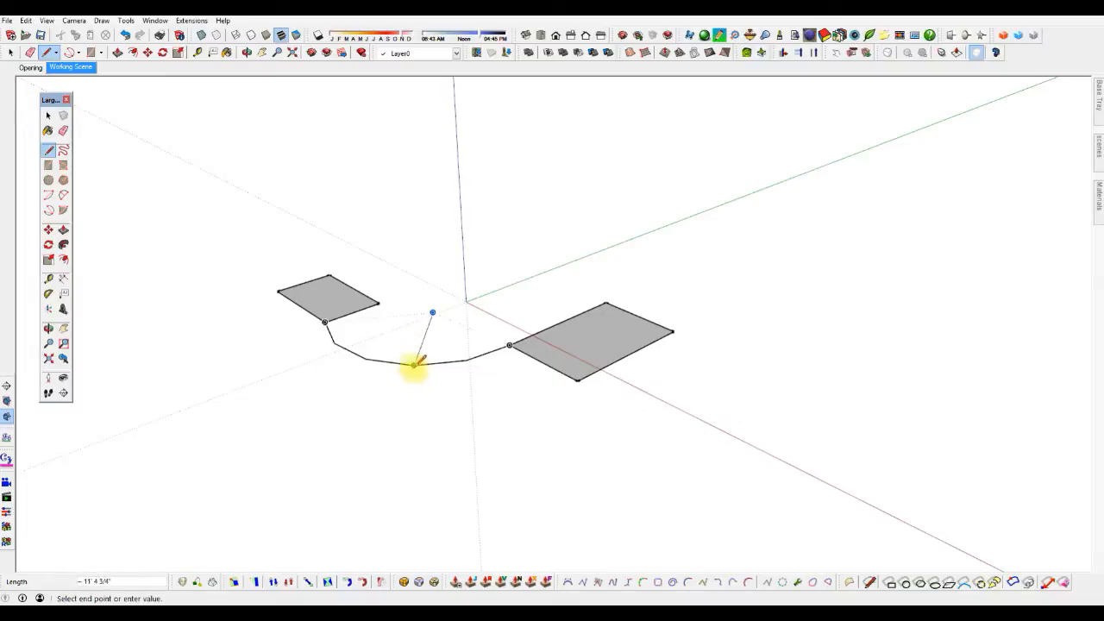
click(414, 365)
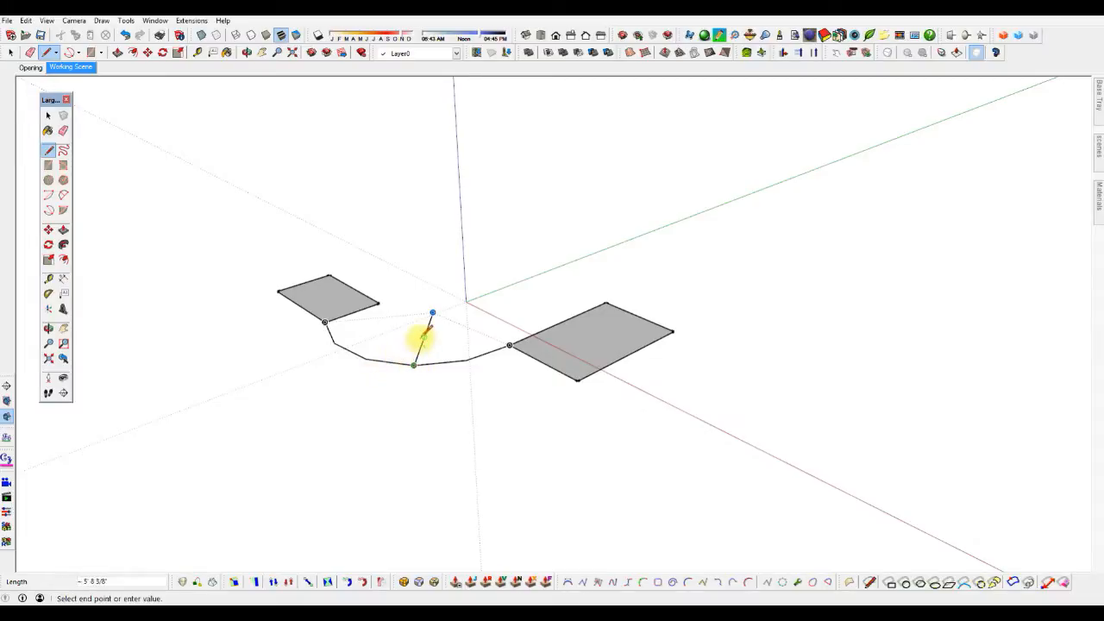
key(space)
- Erase the line at the arc's center, and delete the arc together with both rectangles
key(e)
click(417, 363)
click(414, 363)
click(421, 349)
key(space)
mouse_move(246, 467)
mouse_down()
mouse_move(422, 308)
mouse_move(693, 238)
mouse_up()
key(Delete)
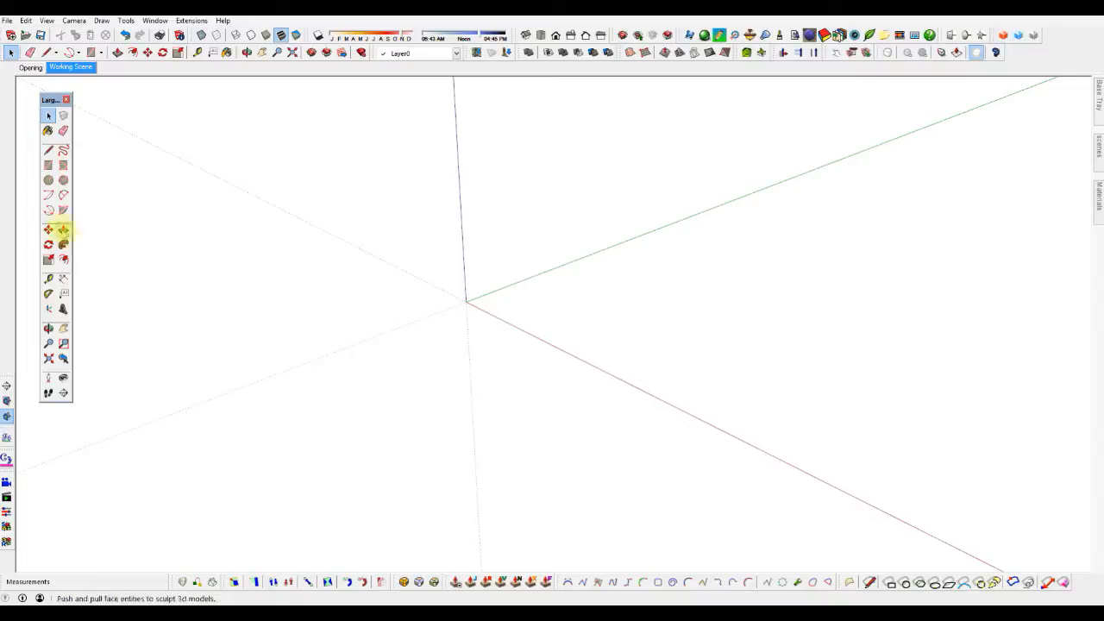
- Draw a Pie shape centered on the origin, starting on the green axis and sweeping 110 degrees past the red axis
click(62, 210)
click(466, 301)
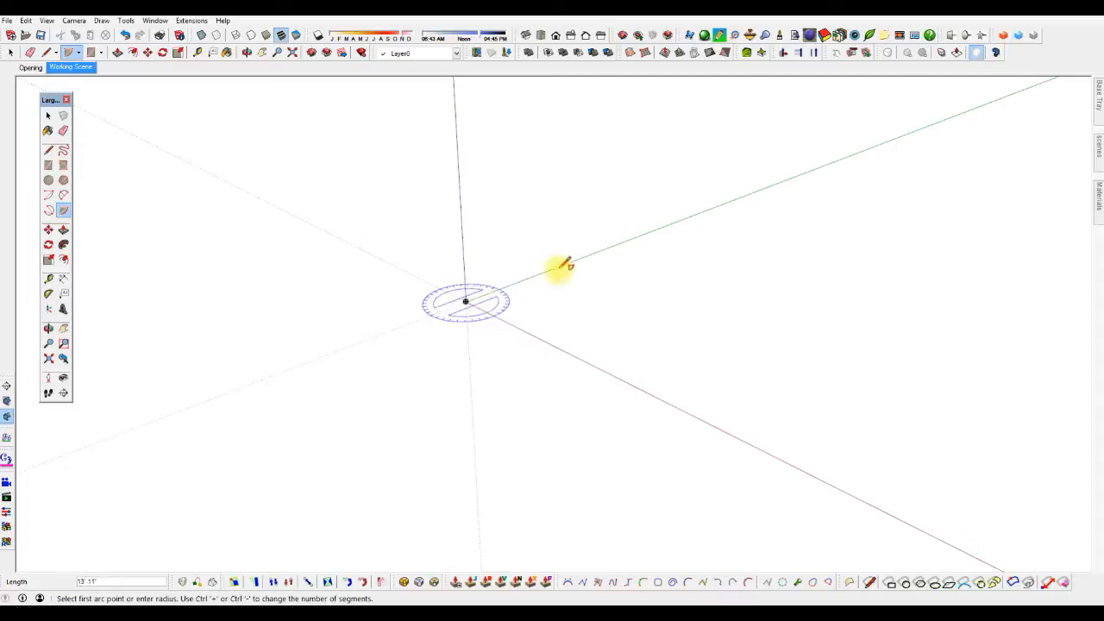
click(598, 251)
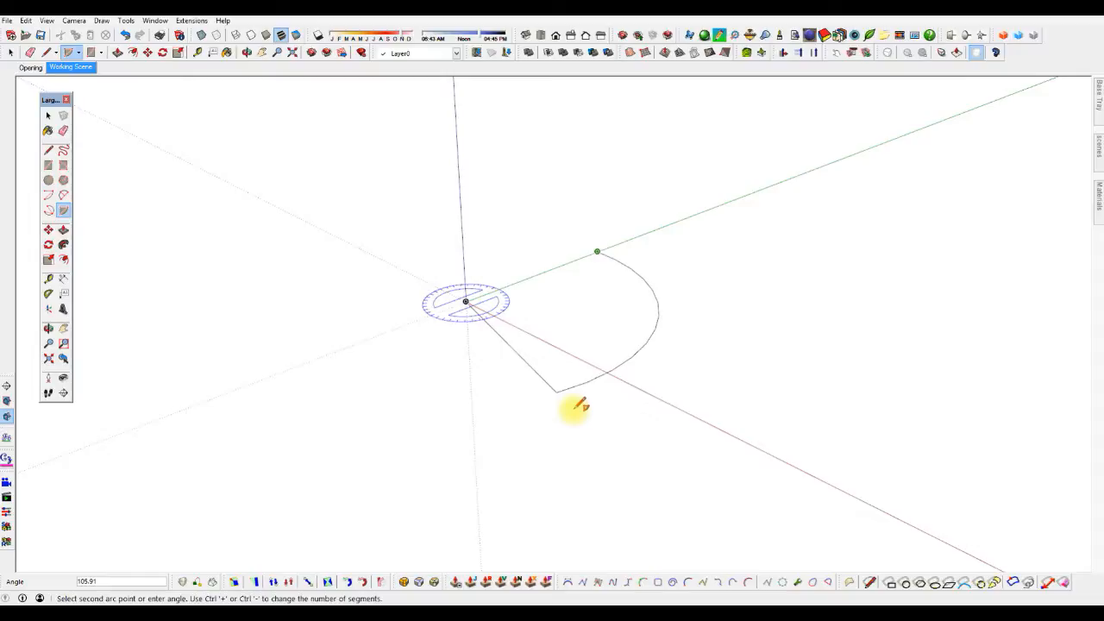
click(559, 409)
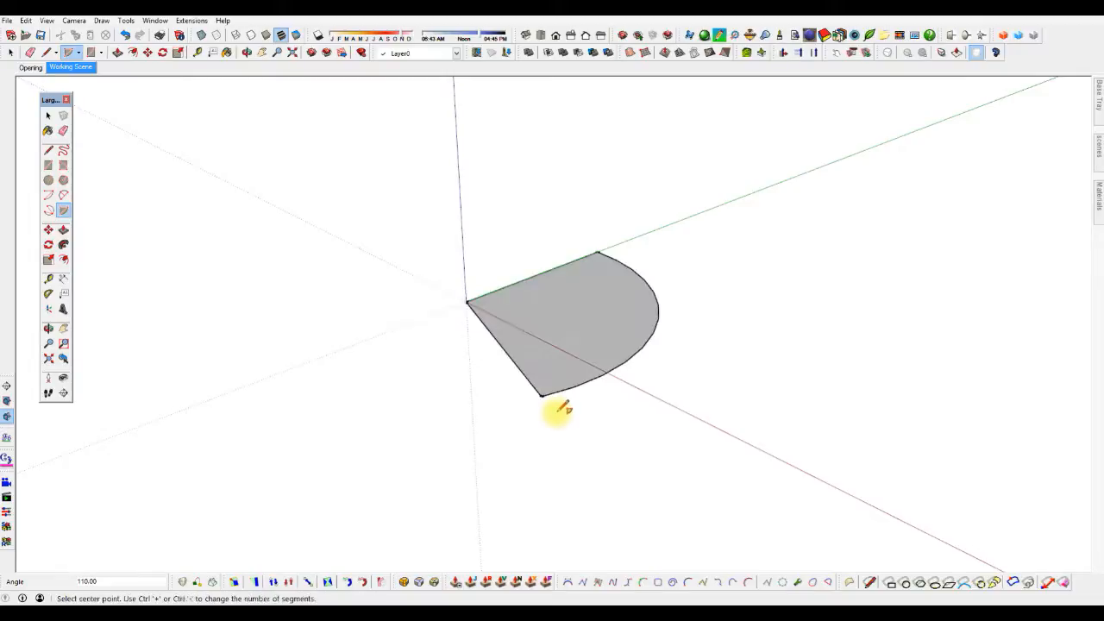
key(space)
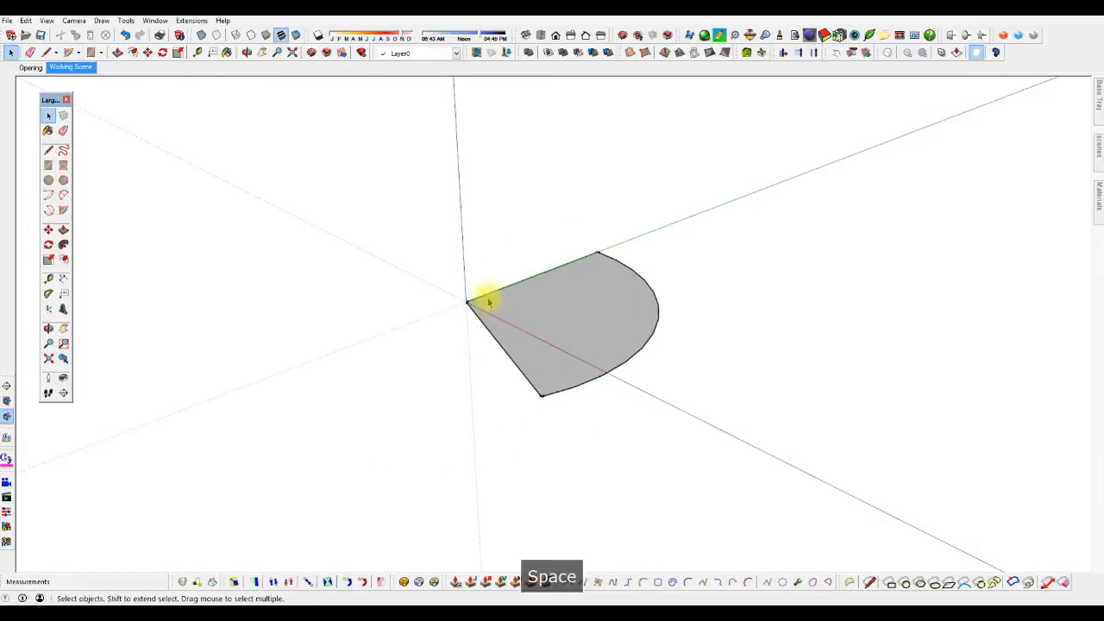
- Extrude the pie face upward about 11' 2" with Push/Pull
click(564, 316)
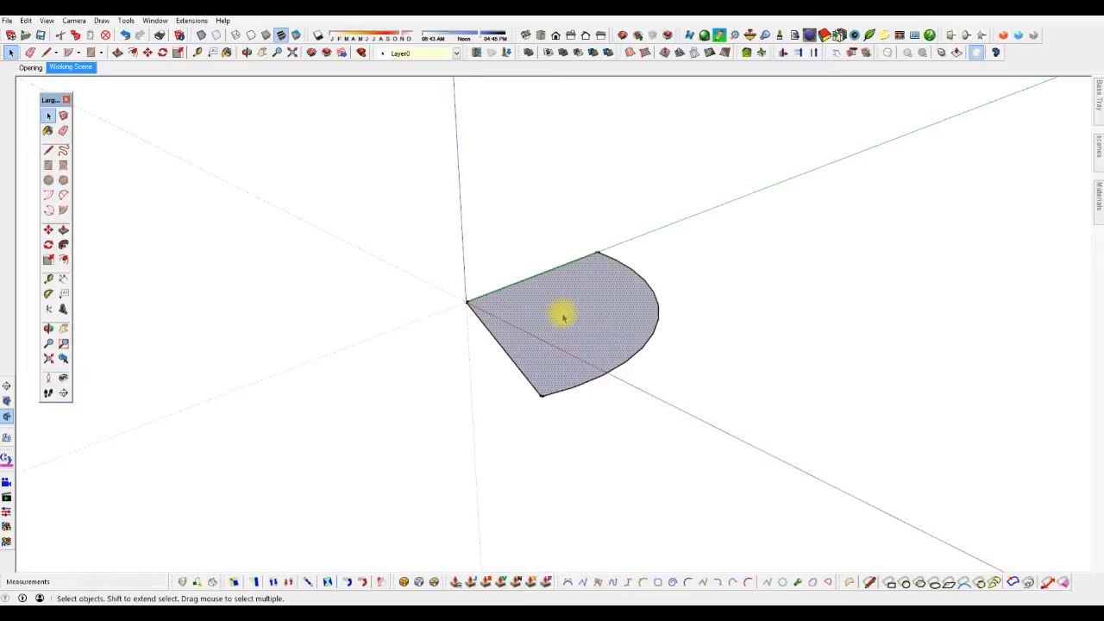
key(p)
drag(565, 316, 562, 224)
mouse_move(565, 377)
middle_down()
mouse_move(572, 296)
mouse_move(439, 273)
mouse_move(224, 264)
mouse_move(249, 389)
mouse_move(375, 468)
mouse_move(651, 466)
mouse_move(651, 424)
middle_up()
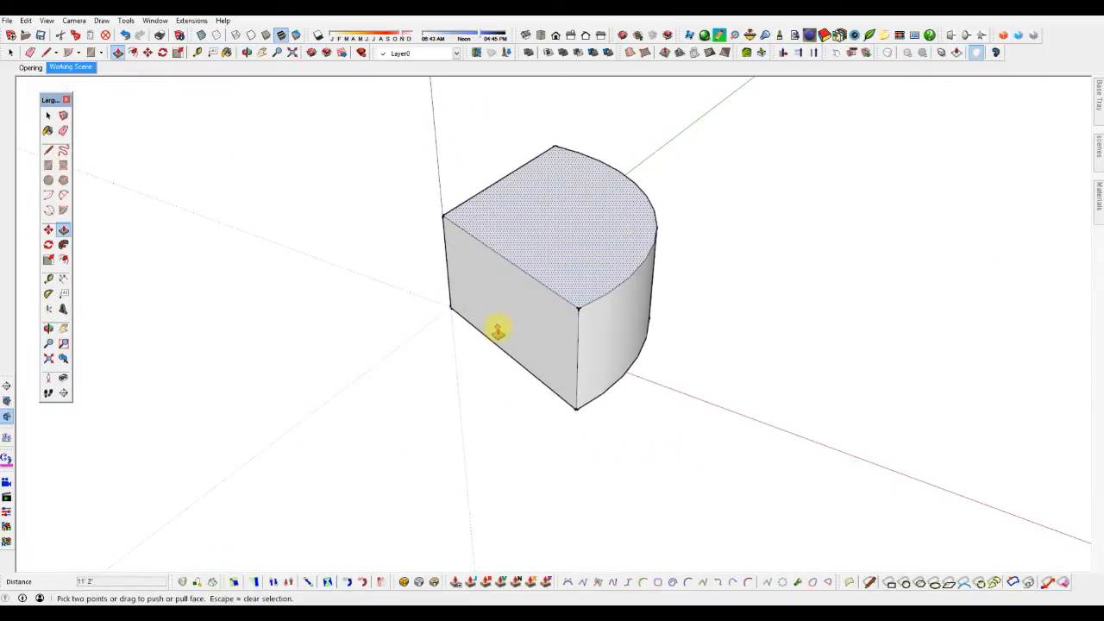
scroll(462, 368, down, 3)
- Delete the entire extruded pie solid
key(space)
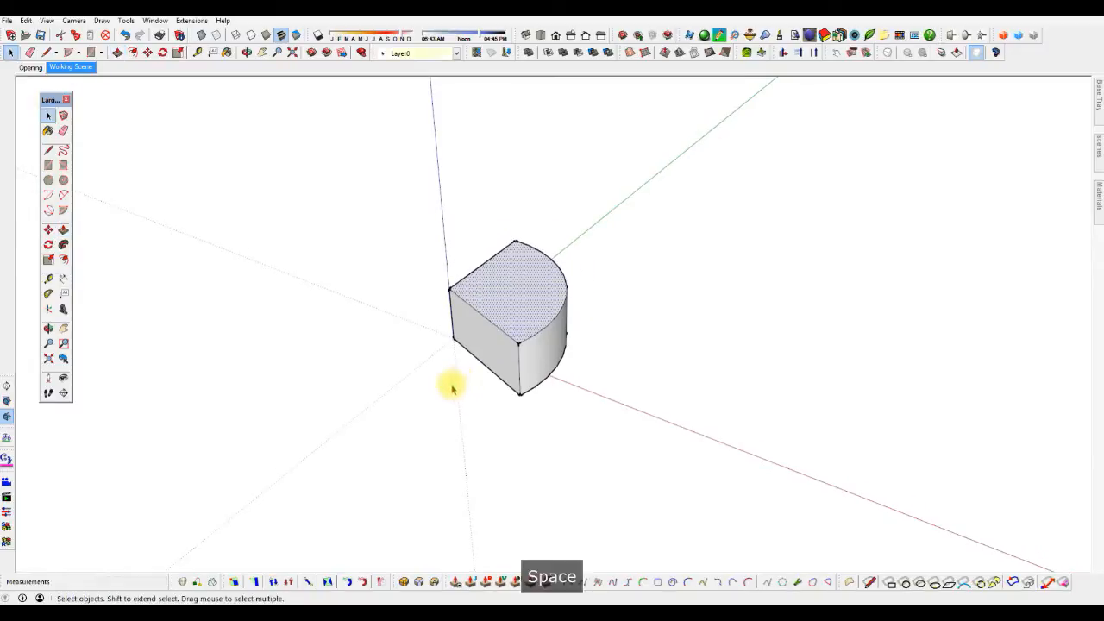
drag(426, 429, 597, 257)
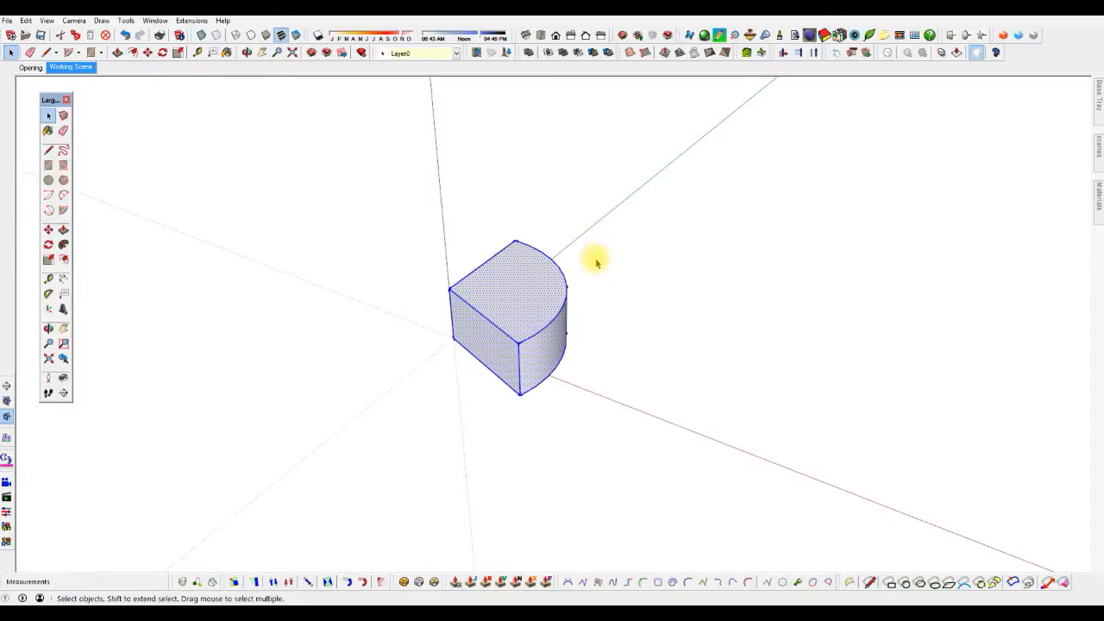
key(Delete)
scroll(595, 370, down, 3)
scroll(476, 399, up, 2)
scroll(431, 338, down, 2)
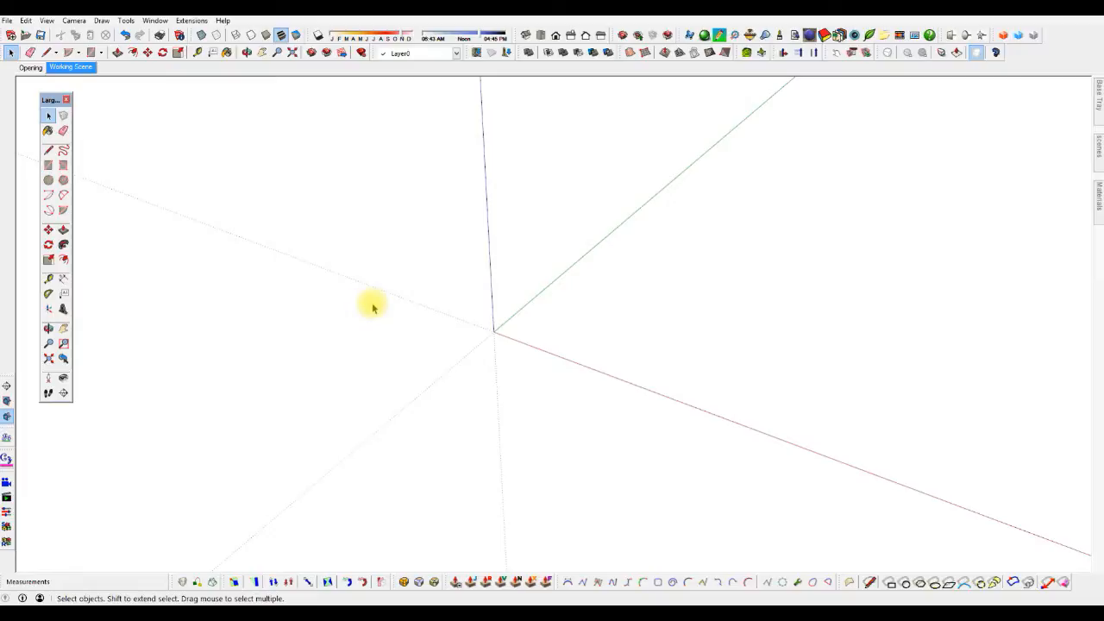
- Draw a 2 Point Arc curving behind the origin with a bulge of about 33', and set it to 18 sides
click(64, 196)
click(362, 416)
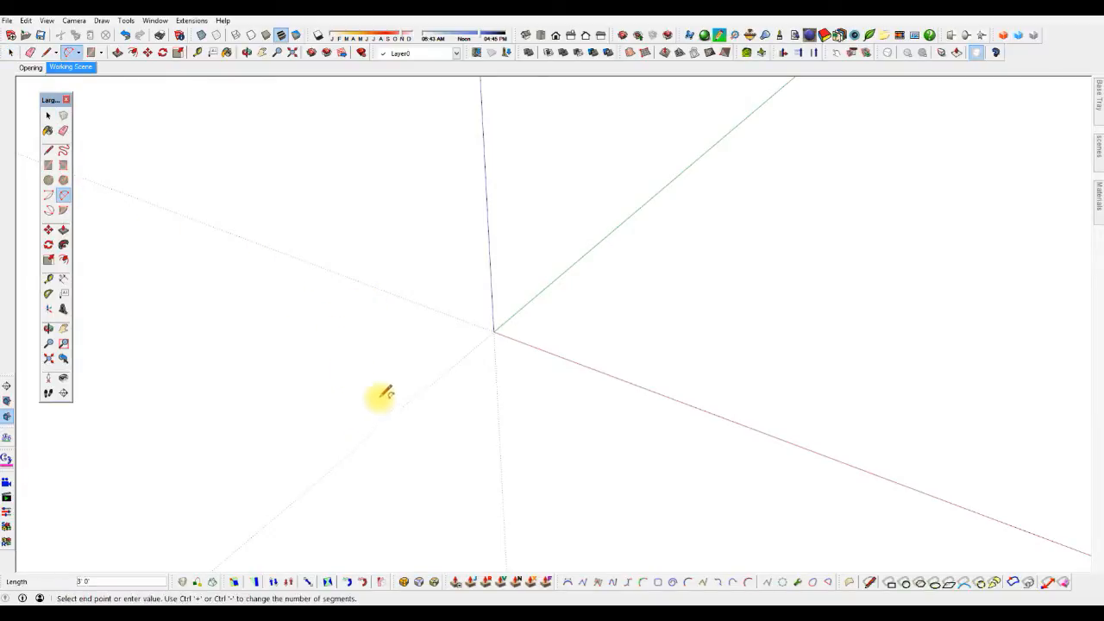
click(543, 270)
click(409, 288)
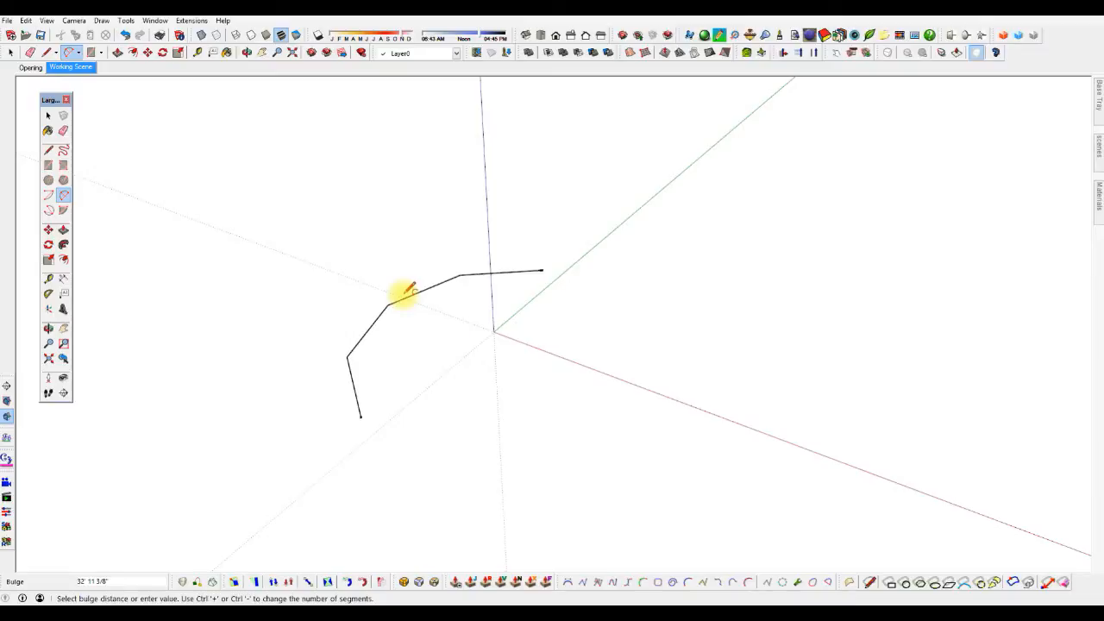
text(18)
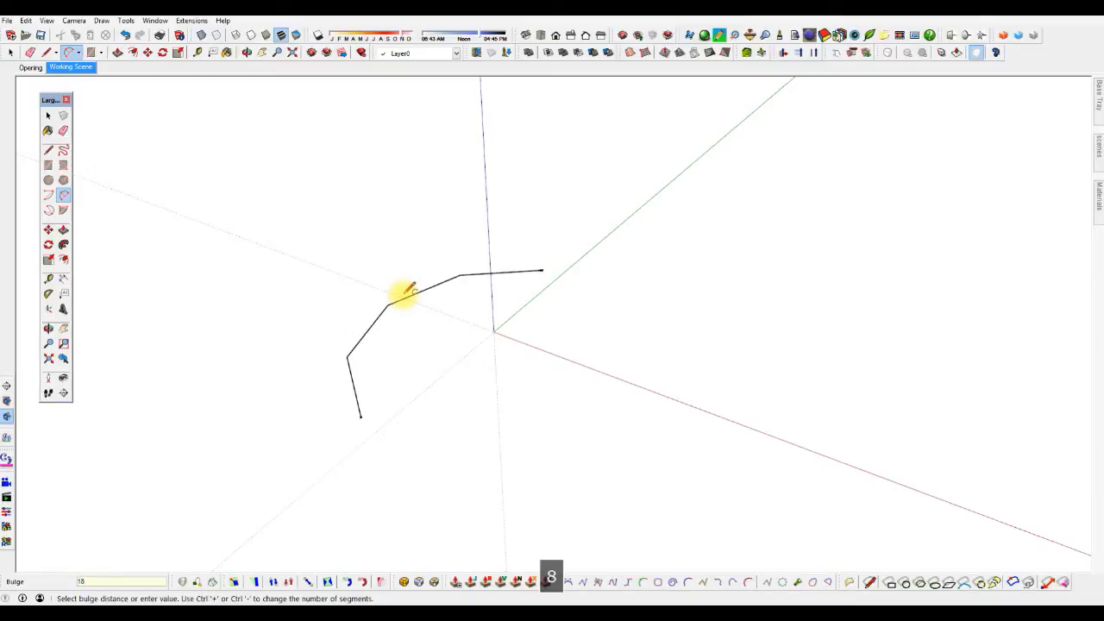
text(s)
key(Return)
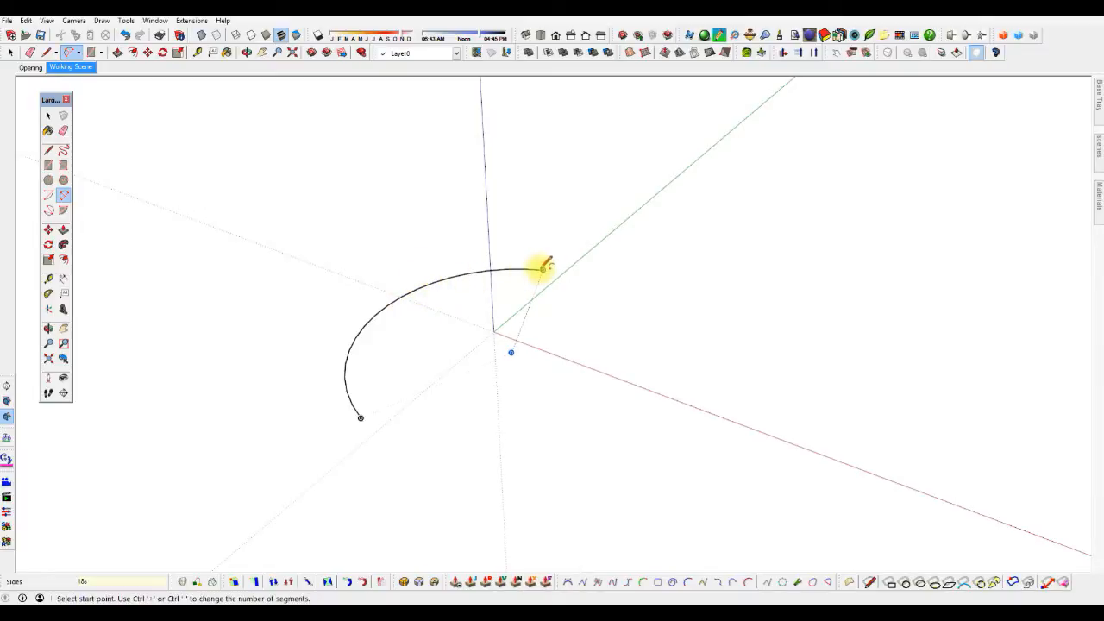
- Add a tangent 2 Point Arc at each end of the existing arc to form one continuous winding curve
click(542, 270)
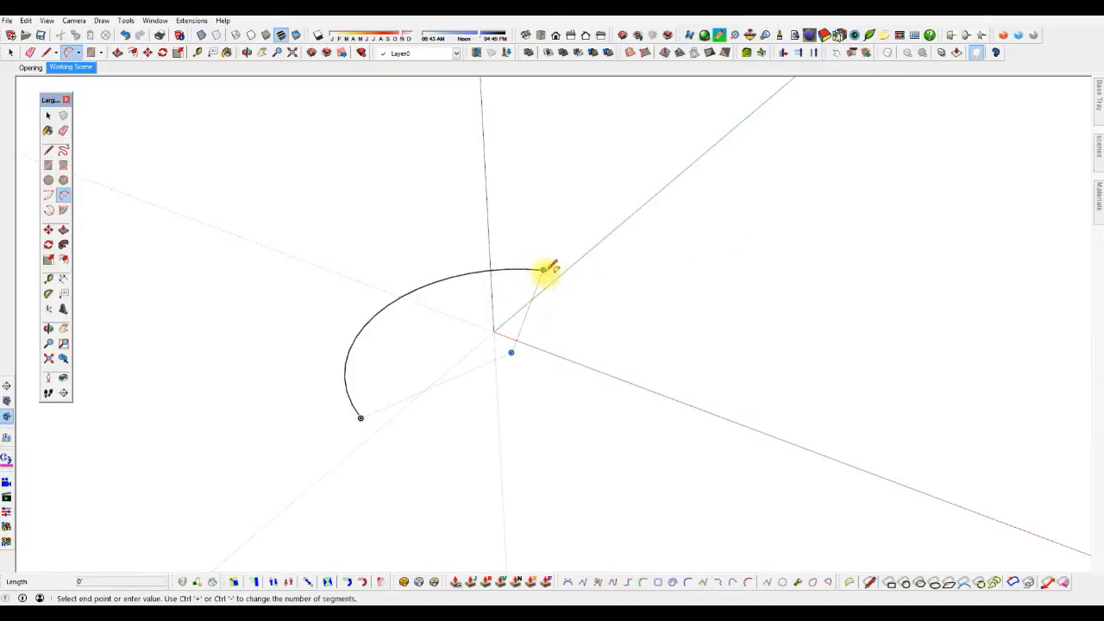
click(757, 164)
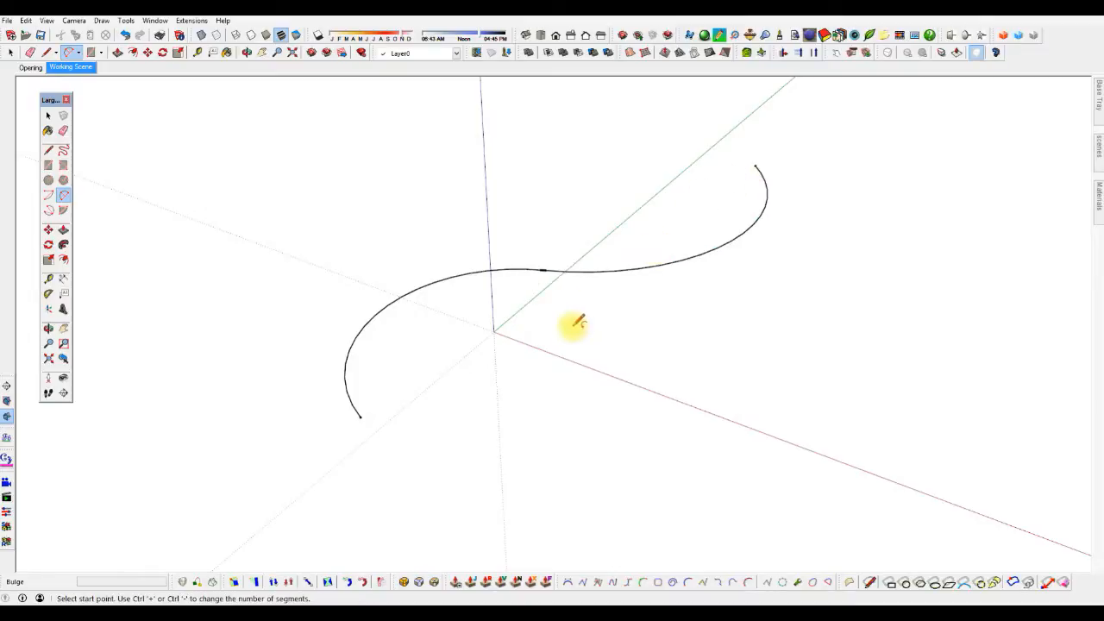
click(360, 419)
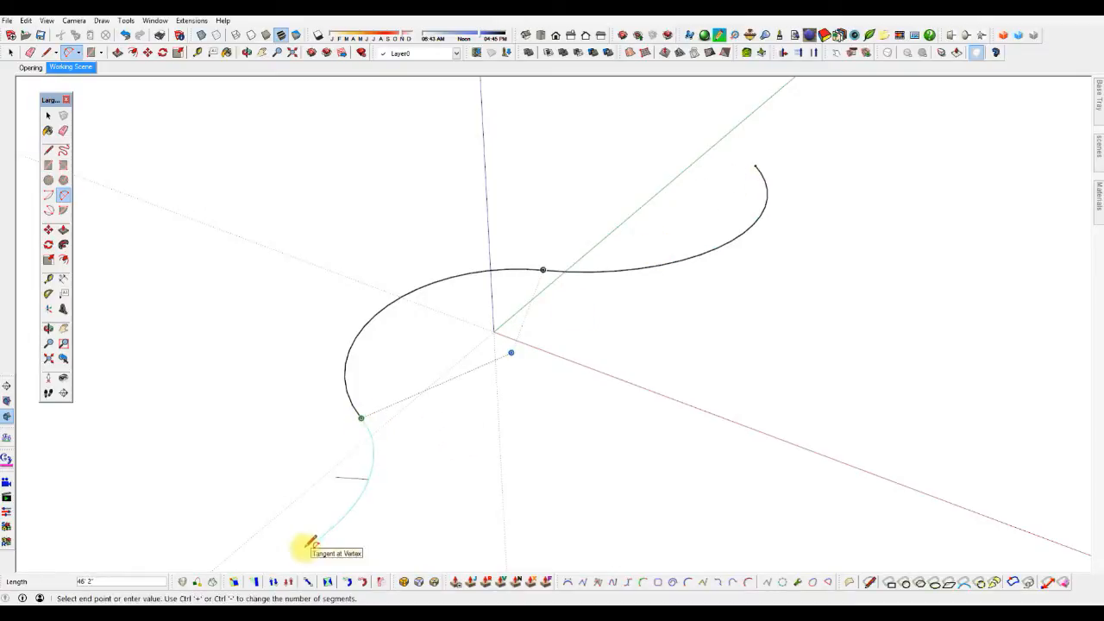
click(307, 546)
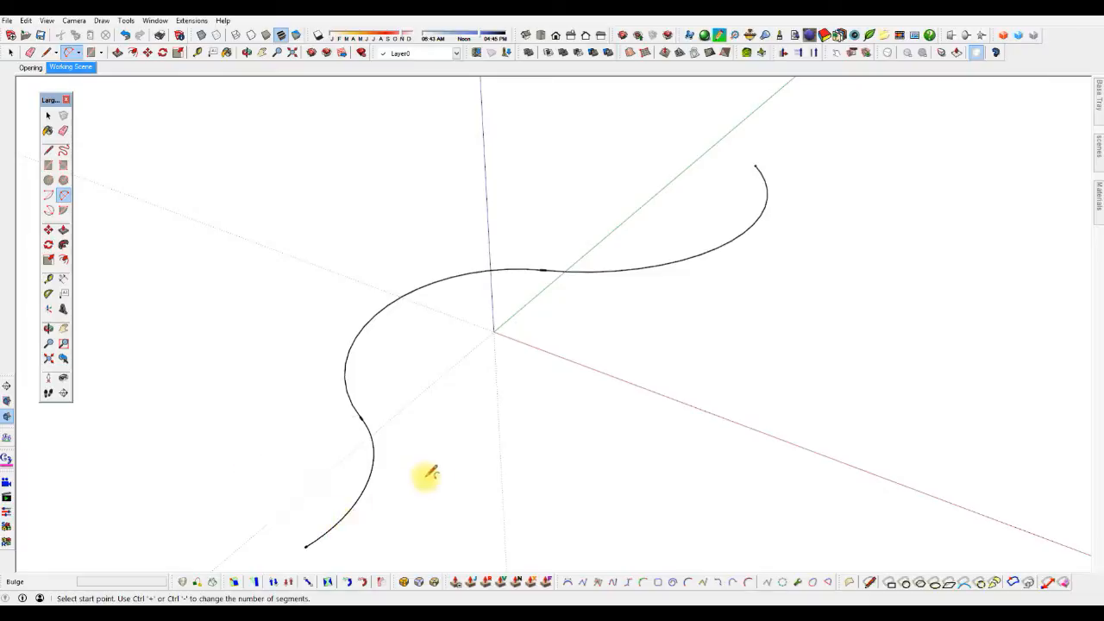
- Draw two connected lines forming an open corner beside the curve, with the first line crossing the red axis
scroll(535, 380, down, 4)
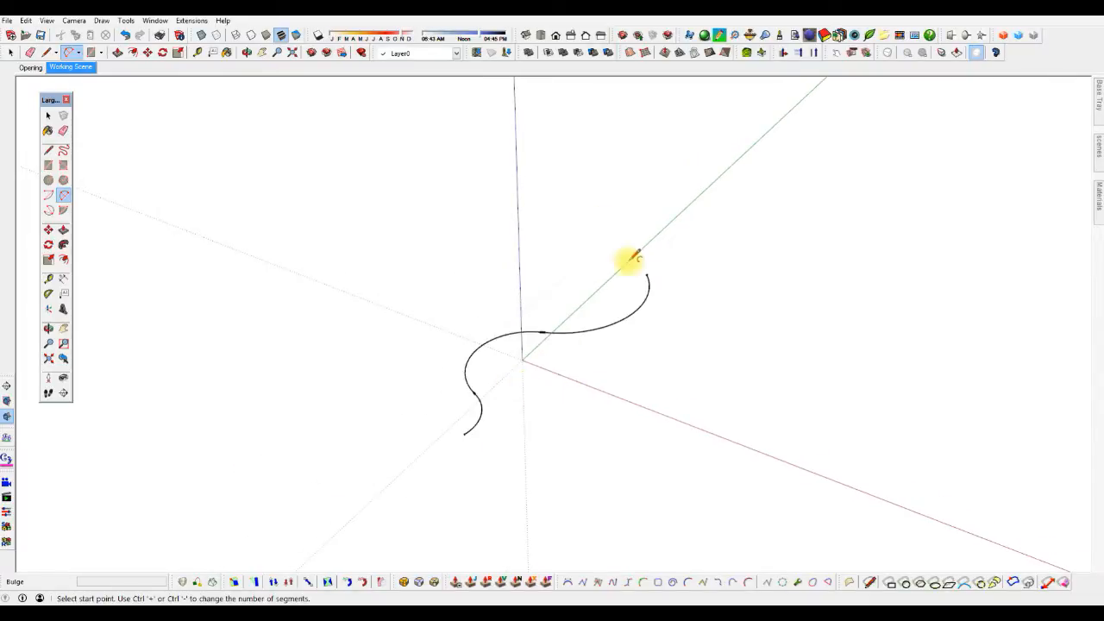
key(space)
key(l)
click(616, 470)
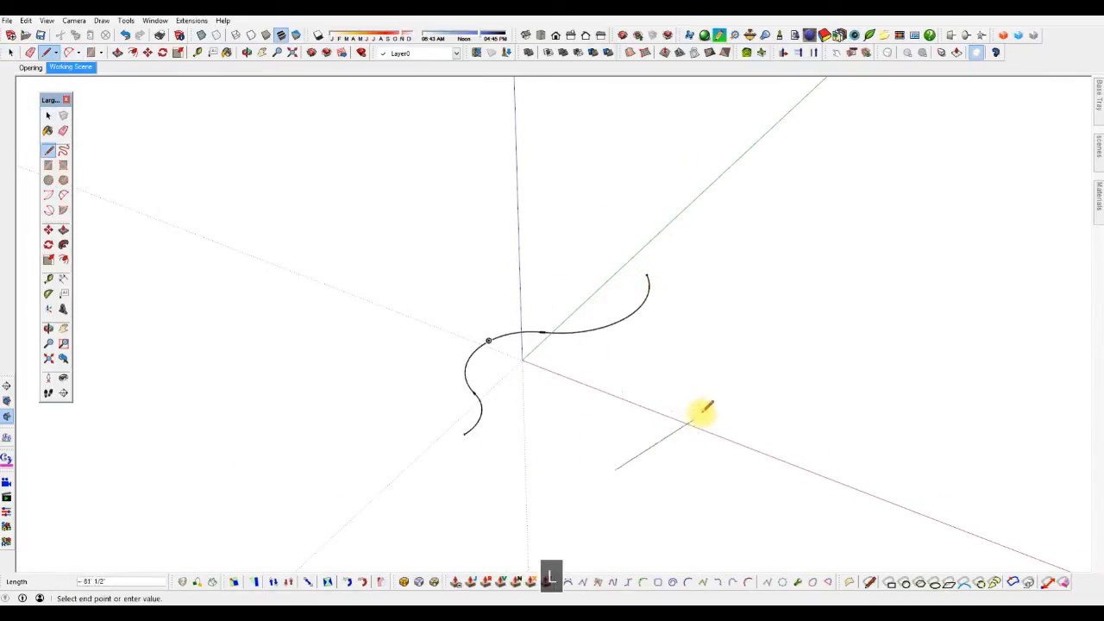
click(699, 359)
click(802, 388)
key(space)
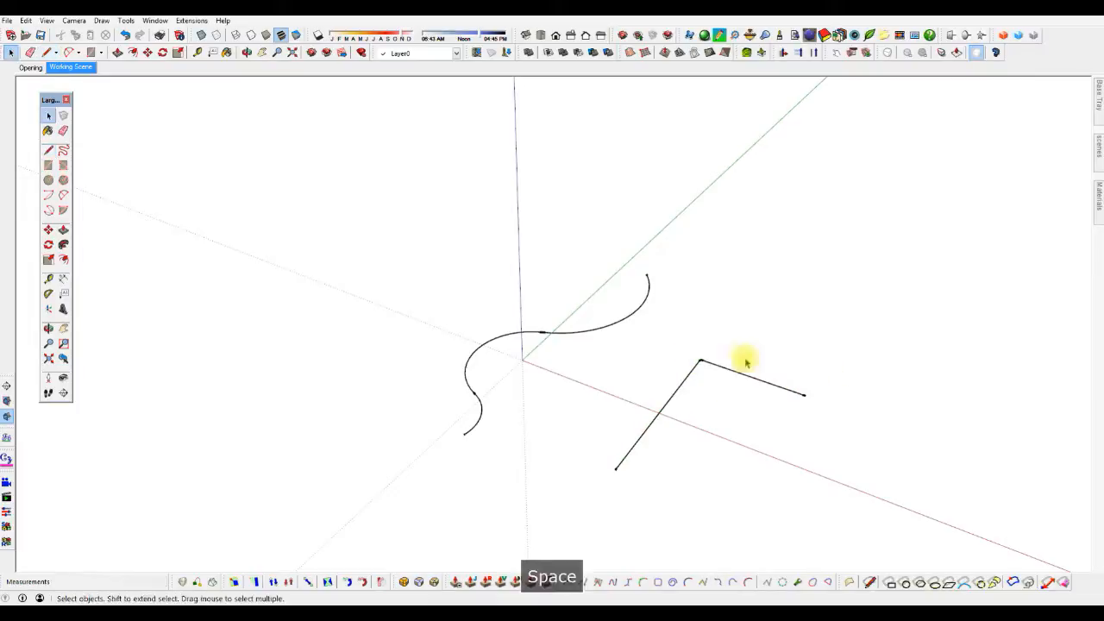
- Extend the winding curve's far end with a tangent 2 Point Arc that has a bulge of about 30'
scroll(626, 299, up, 2)
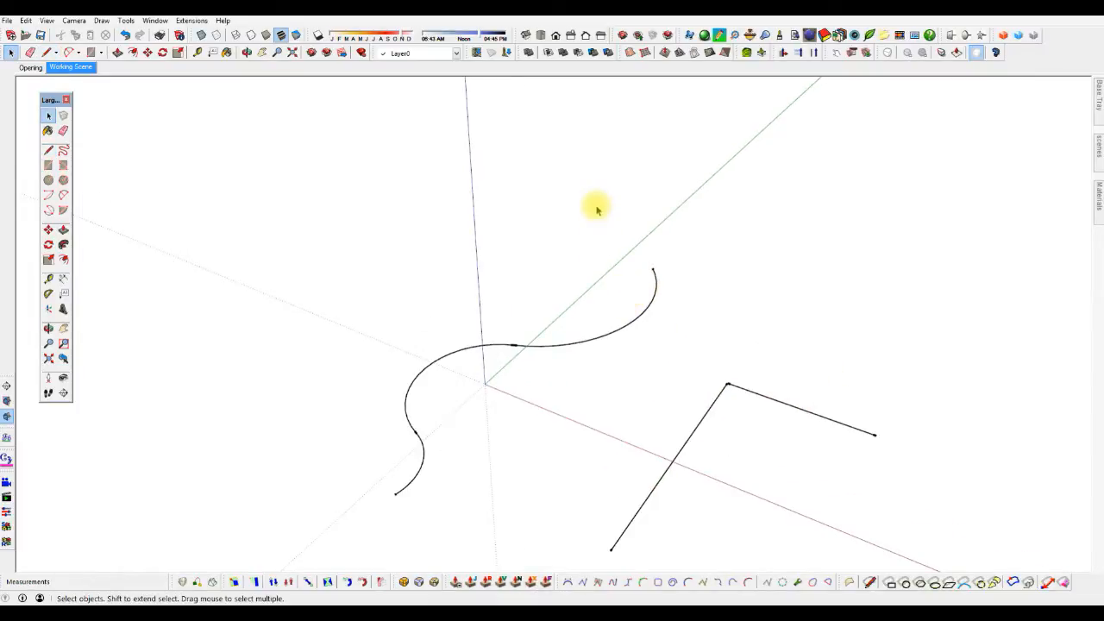
key(a)
click(652, 268)
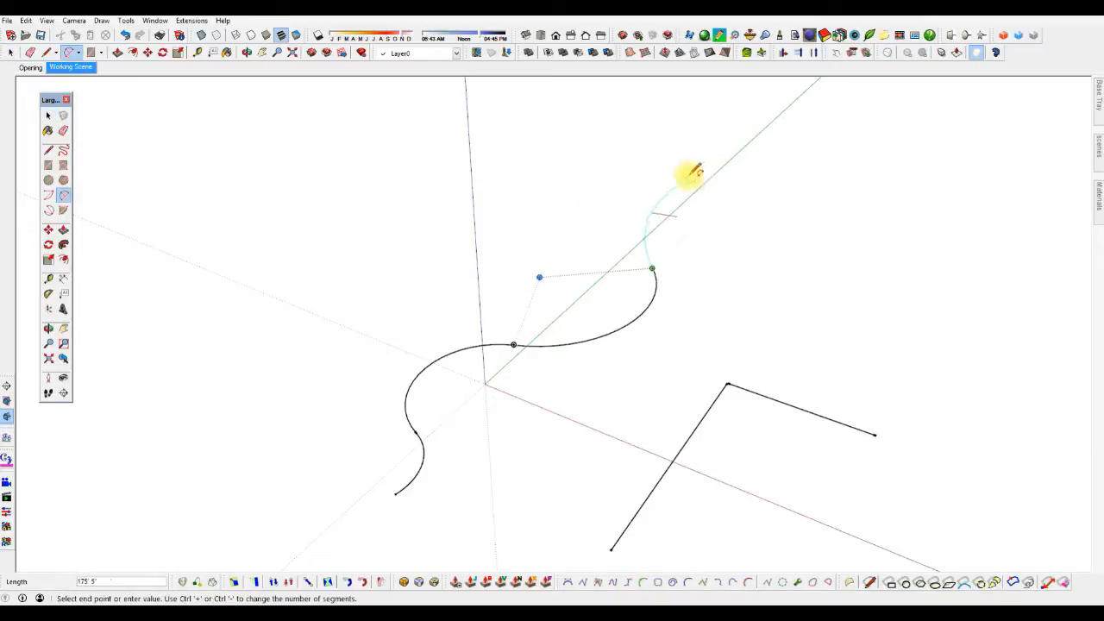
click(509, 225)
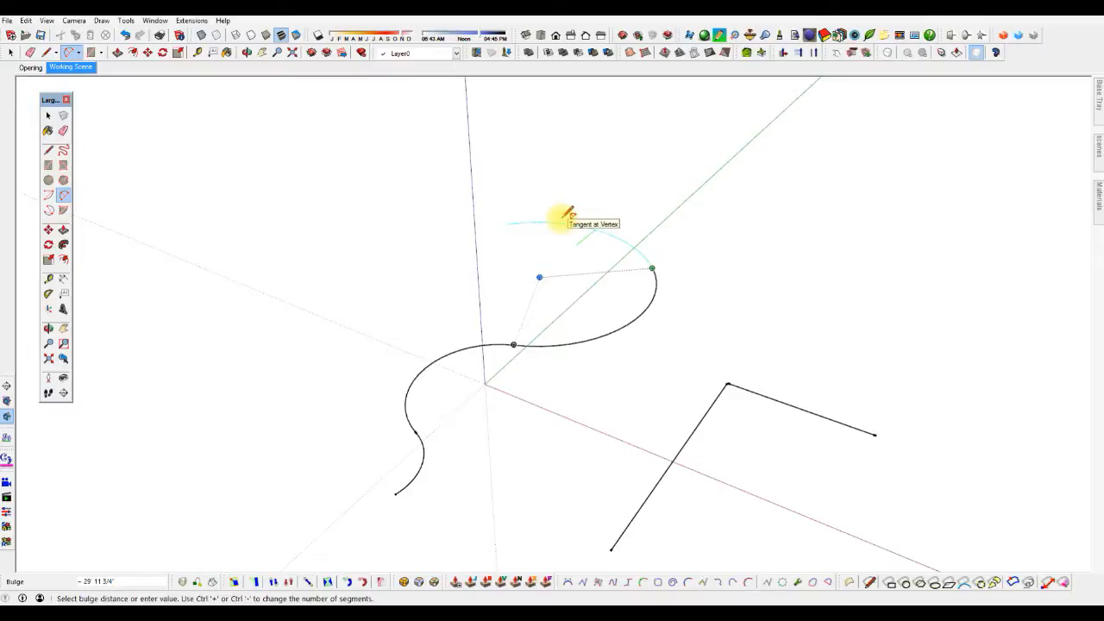
click(566, 215)
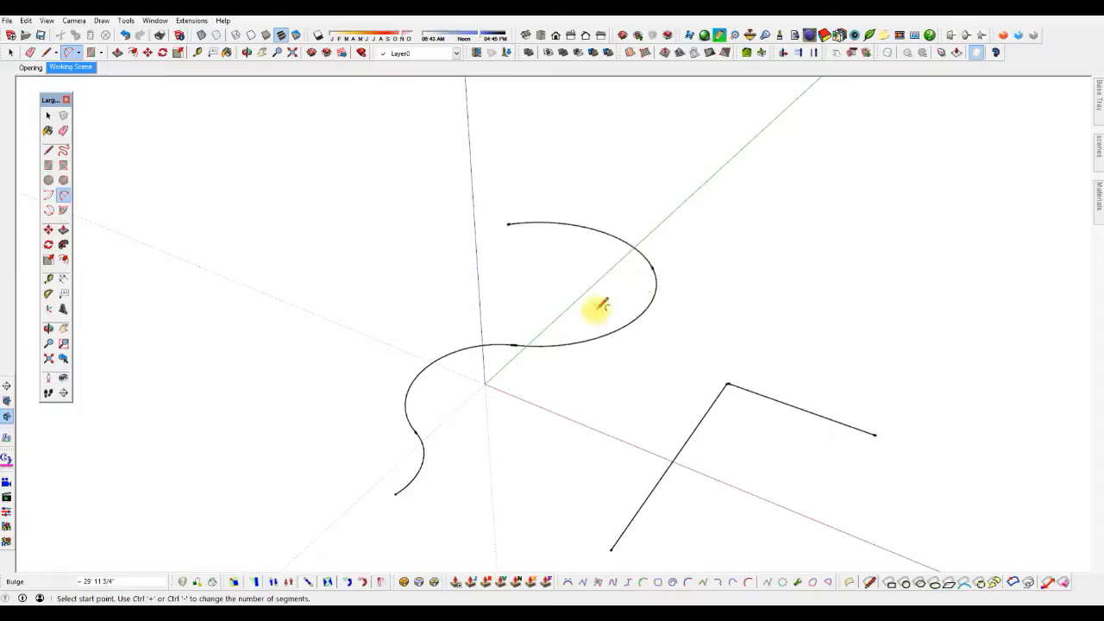
- Extend the curve's near end with a tangent 2 Point Arc about 84' long, curling back away from the red axis
click(394, 494)
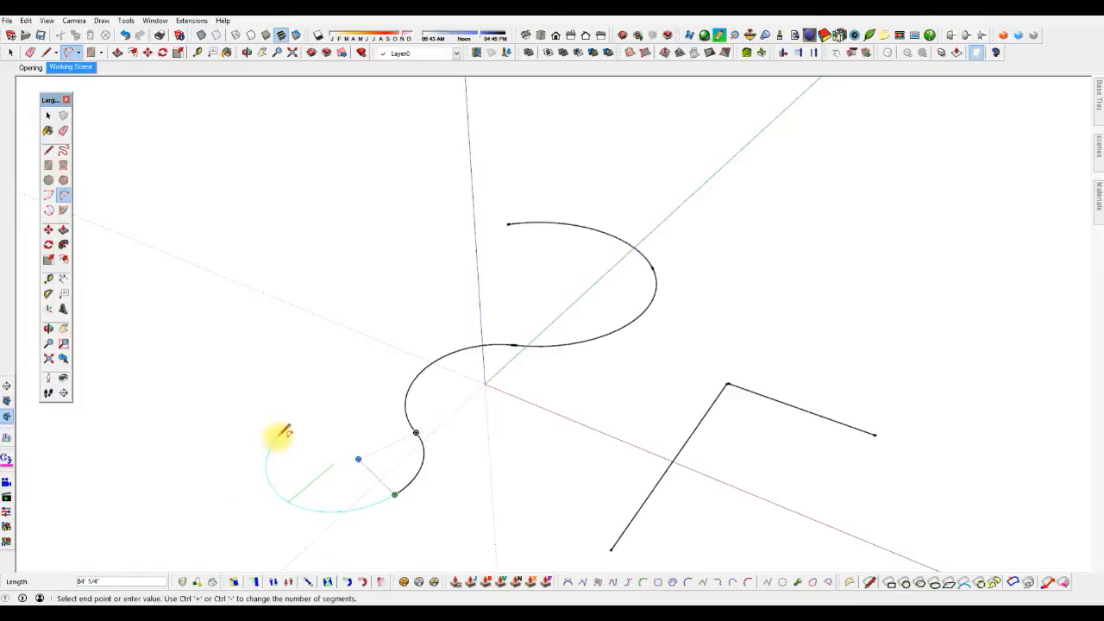
click(286, 430)
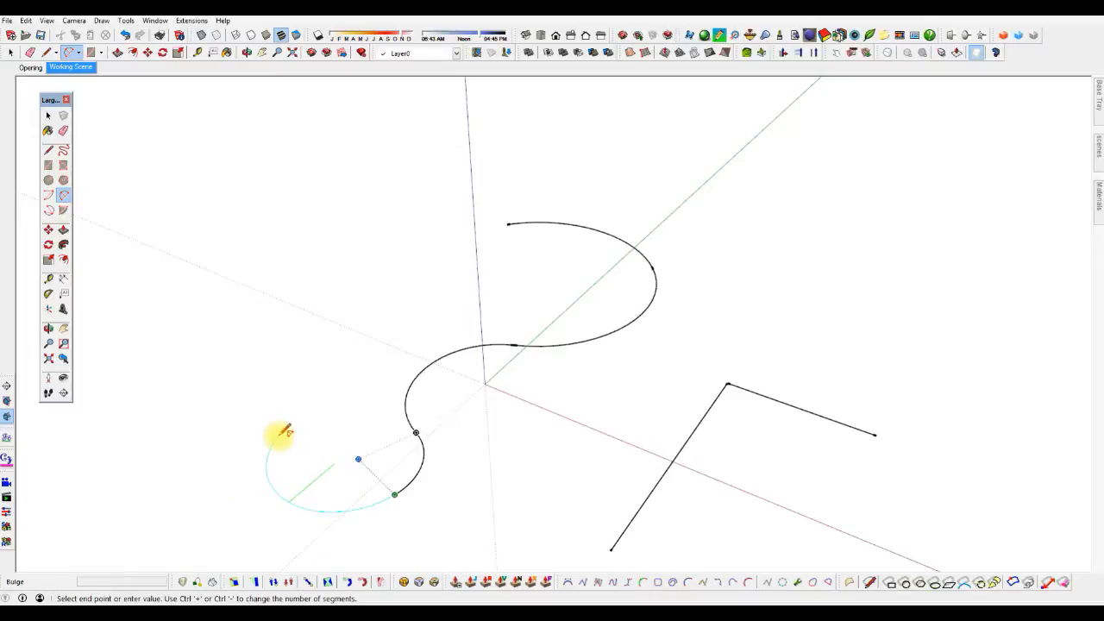
click(281, 434)
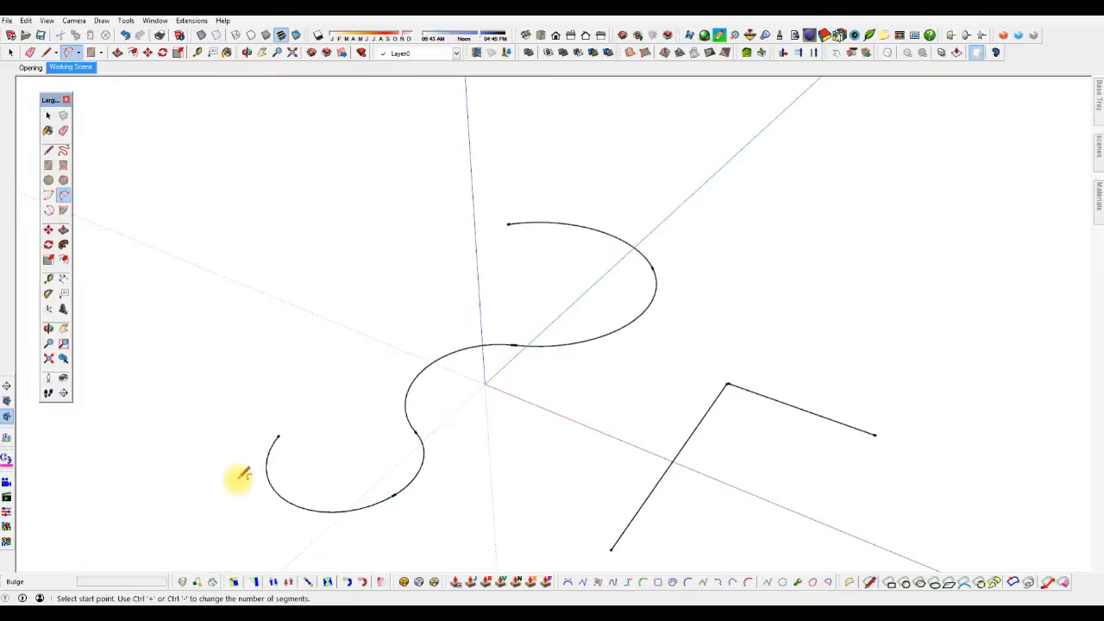
scroll(431, 308, down, 1)
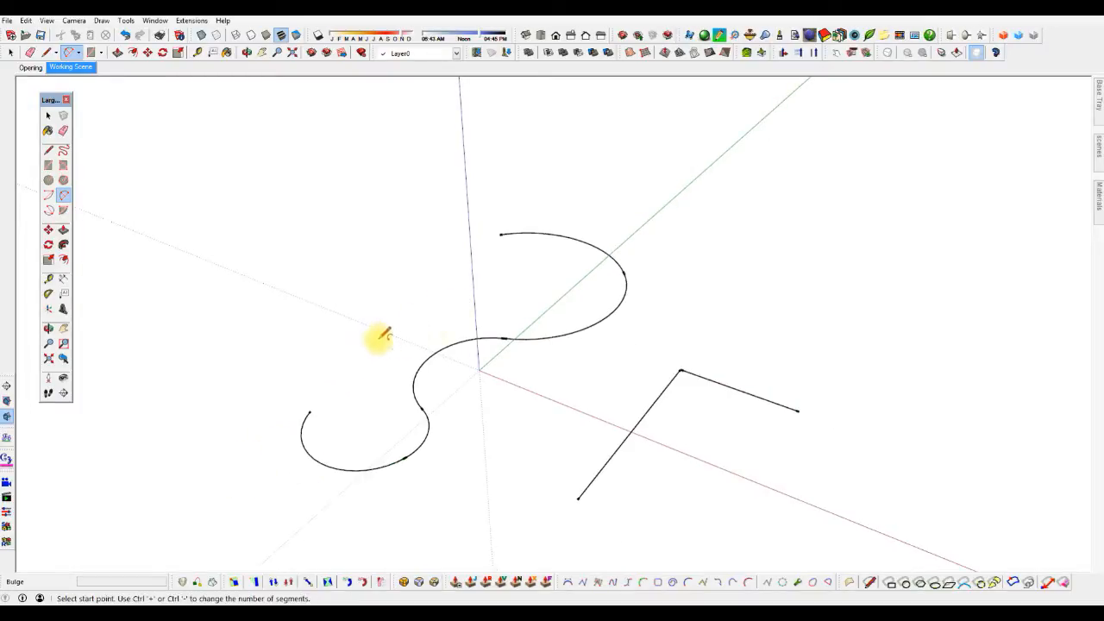
- Close the winding curve into a face with a straight line joining its two open ends
key(l)
click(310, 410)
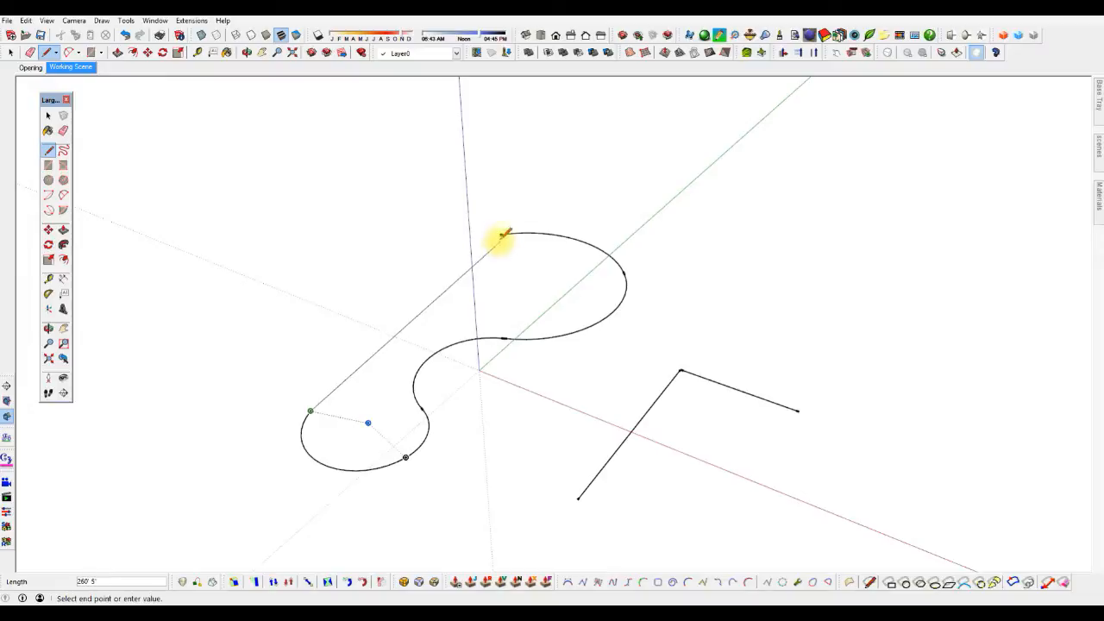
click(499, 234)
key(space)
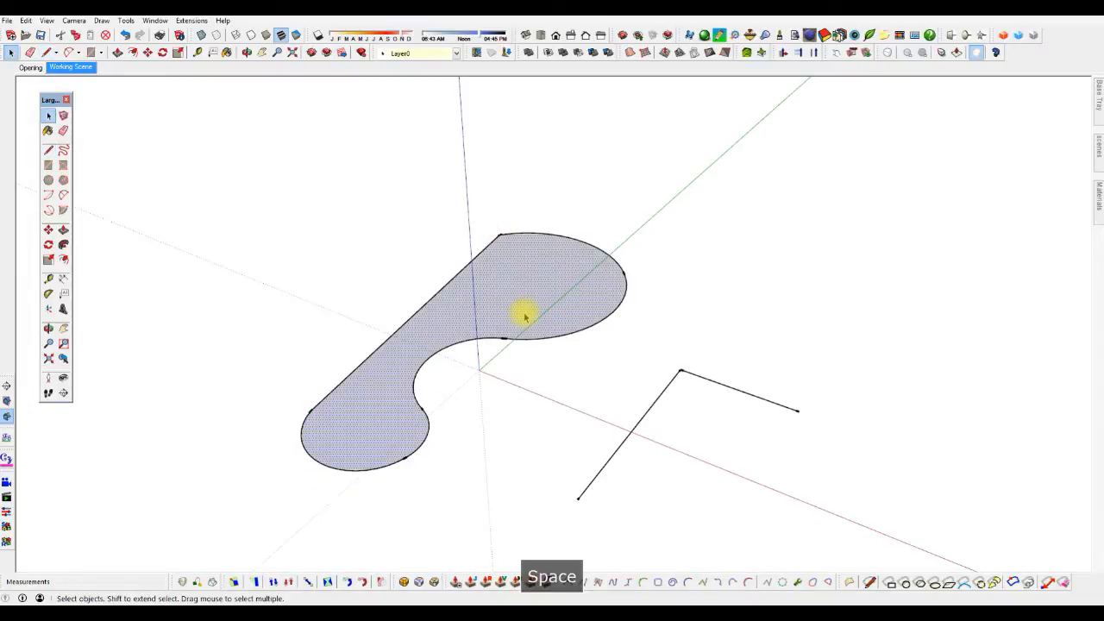
- Push/Pull the curved face upward into a tall solid
key(p)
drag(525, 316, 518, 205)
middle_drag(495, 382, 358, 343)
key(space)
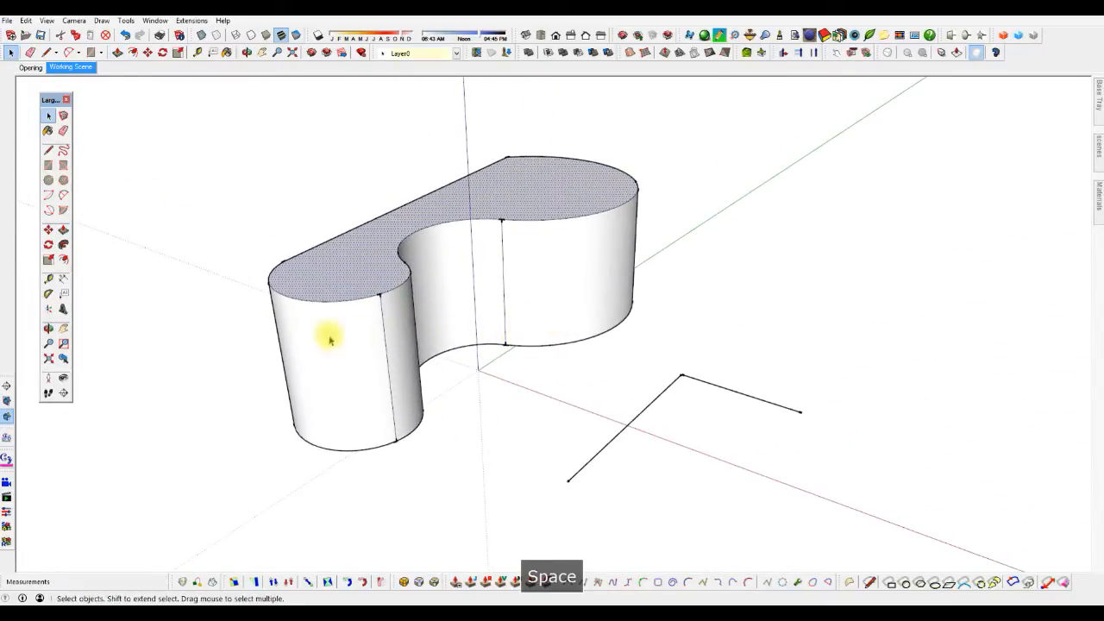
scroll(230, 333, up, 1)
scroll(268, 332, down, 1)
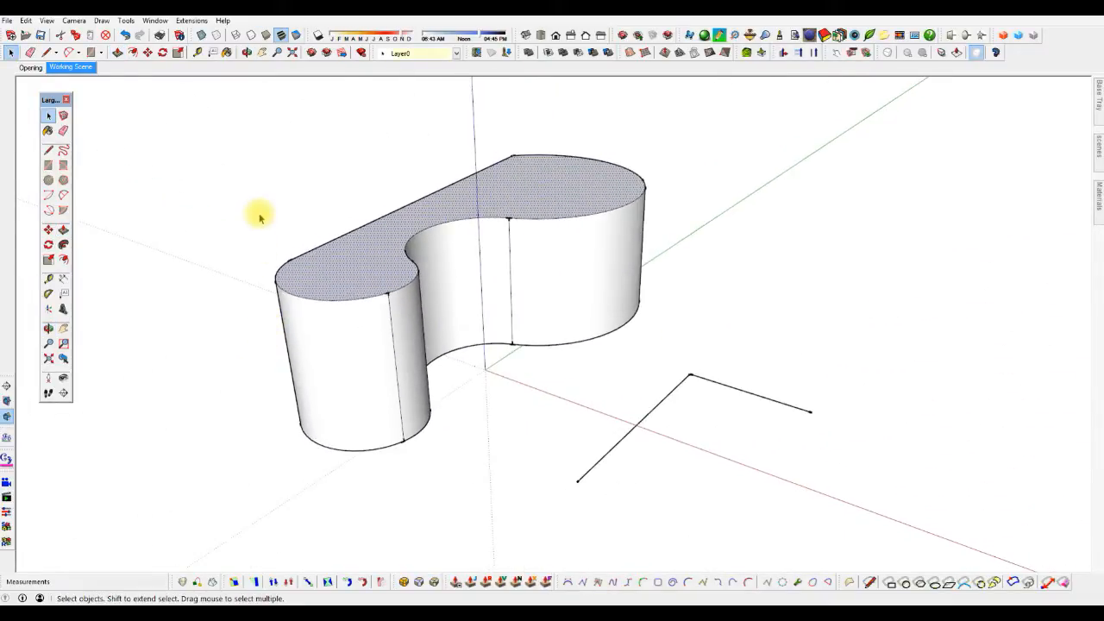
scroll(257, 227, up, 1)
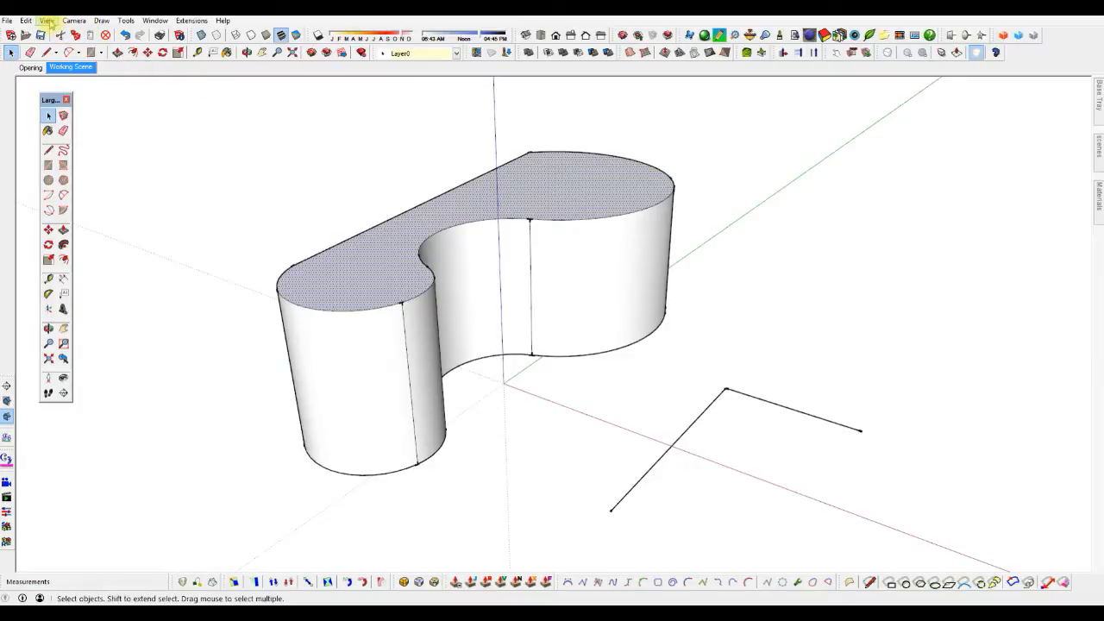
- Show hidden geometry and examine the facet edges on the solid's curved sides
click(48, 22)
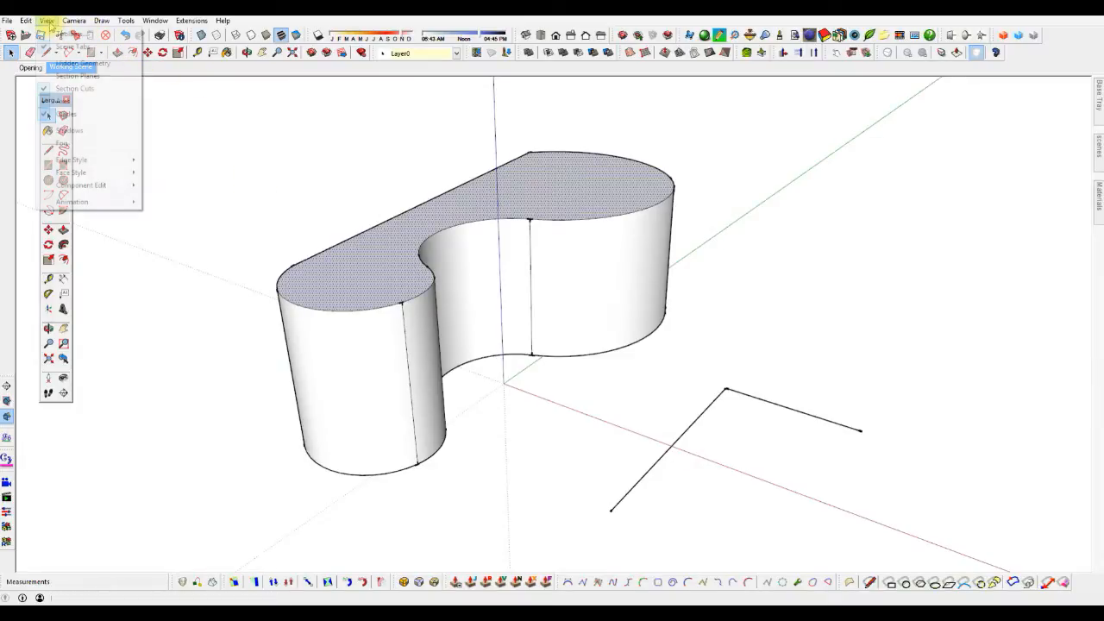
click(82, 62)
middle_drag(340, 419, 269, 414)
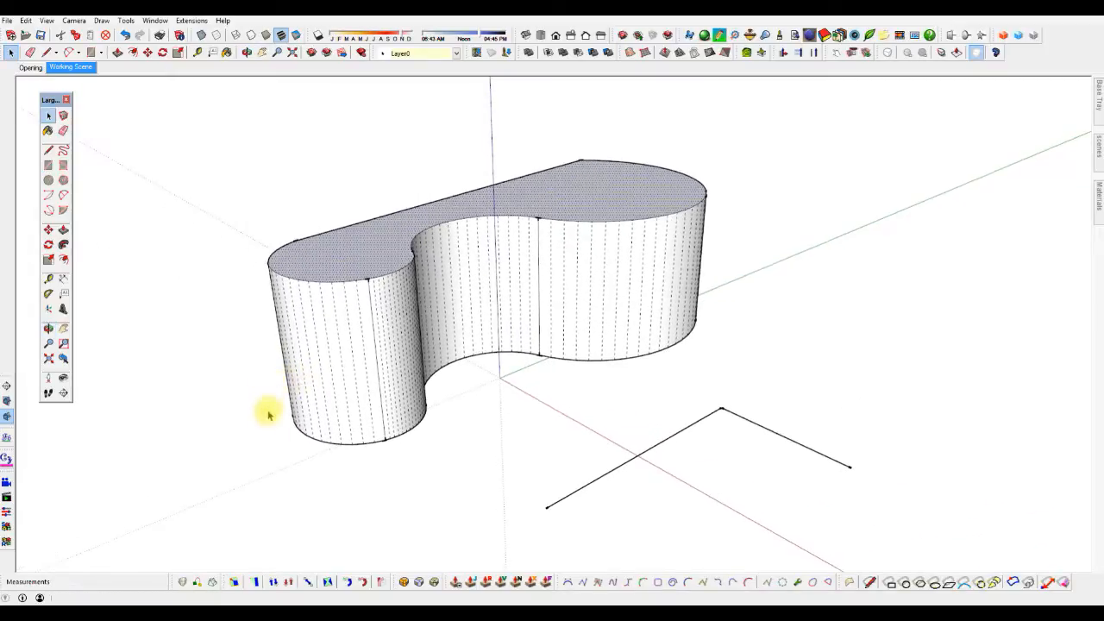
middle_drag(590, 242, 587, 291)
middle_drag(474, 283, 478, 321)
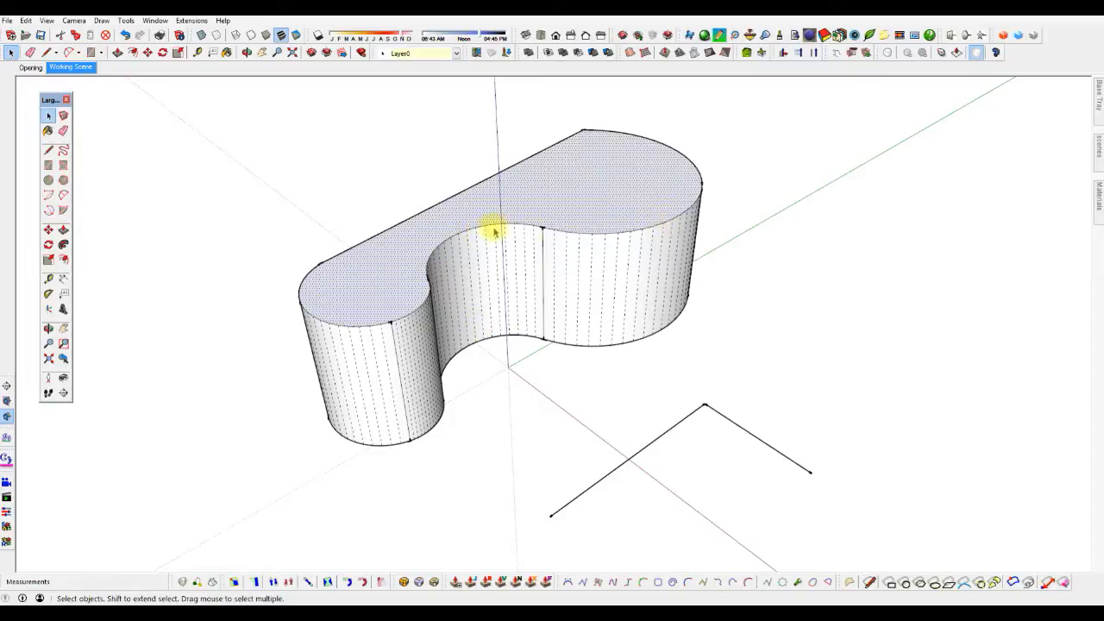
scroll(392, 330, up, 3)
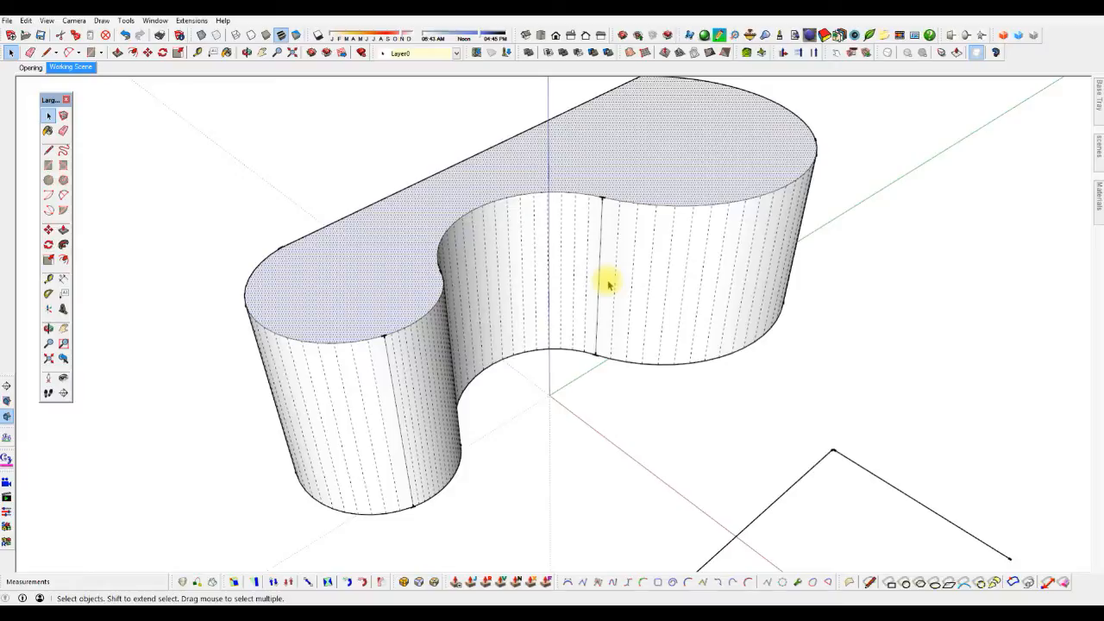
- Select four alternate facets on the large rounded end's curved side, and clear the selection
click(695, 285)
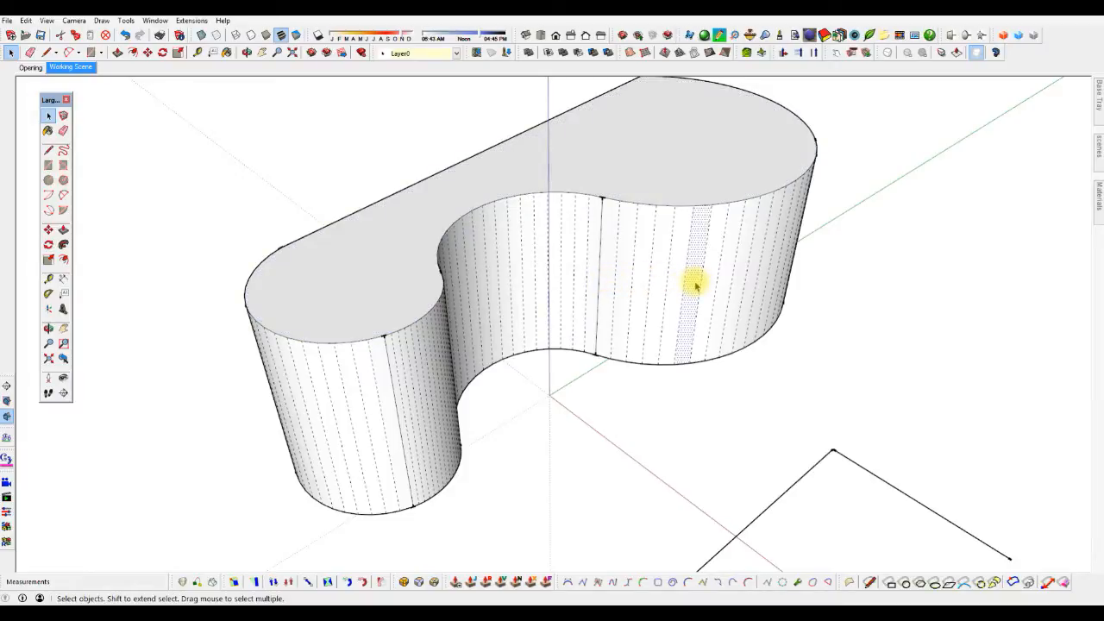
shift+click(662, 291)
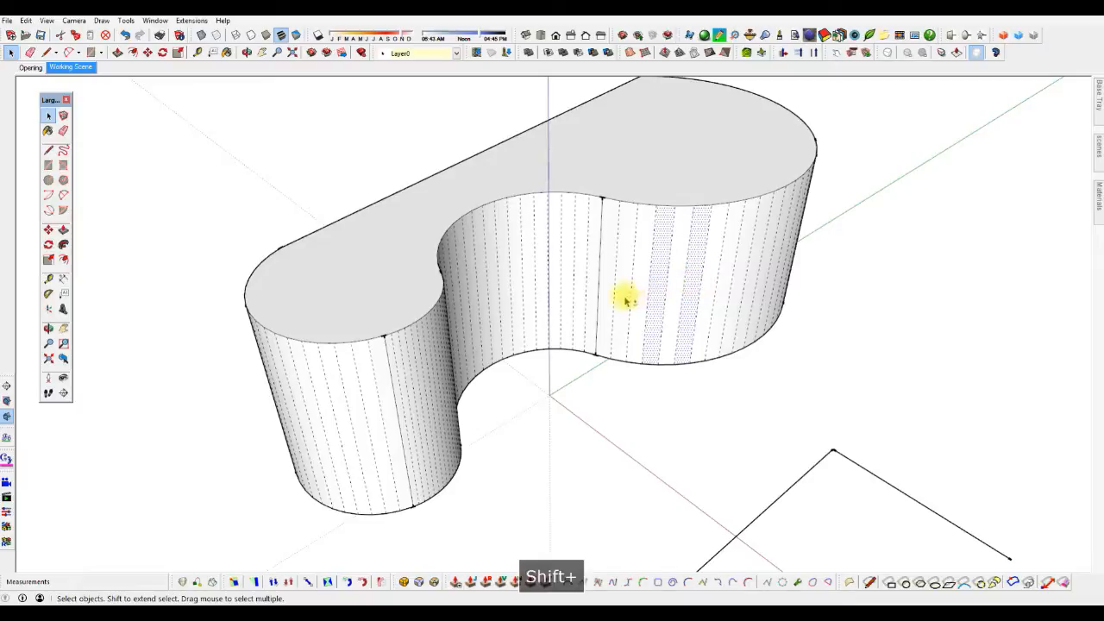
shift+click(628, 300)
shift+click(725, 313)
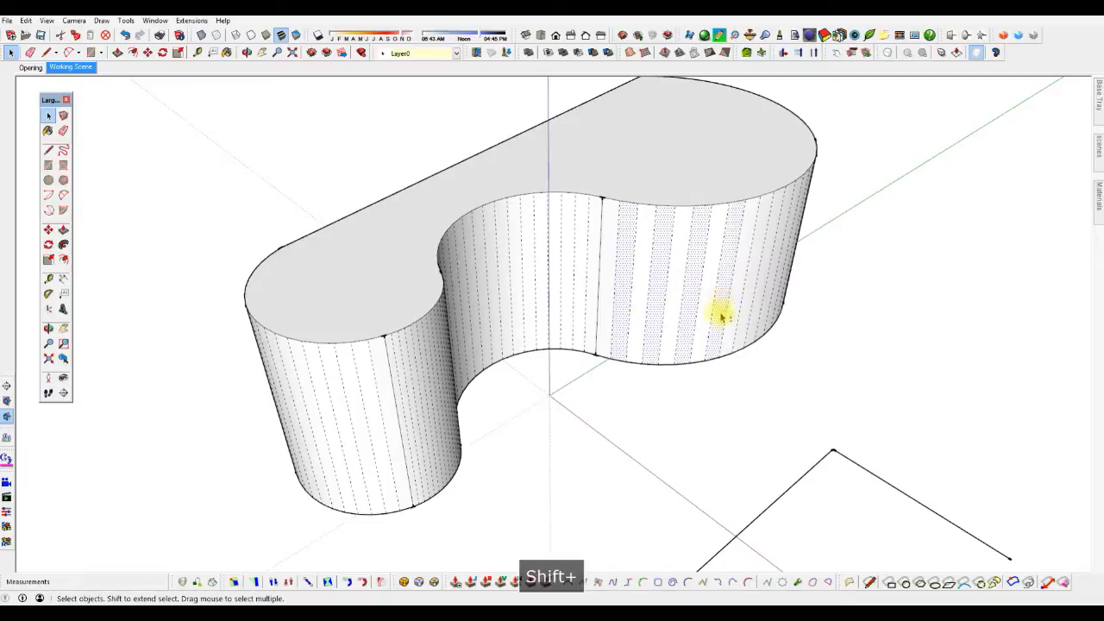
click(676, 386)
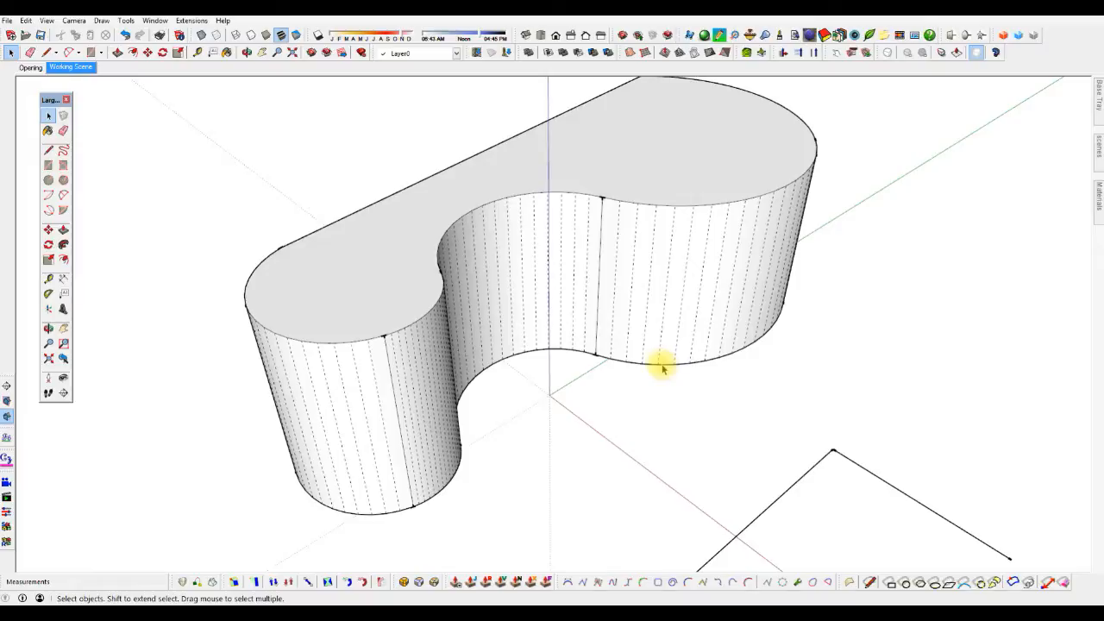
- Push/Pull four separate facets of the large rounded end, pulling two outward as fins and pushing two inward as slots
key(p)
drag(654, 349, 656, 394)
drag(698, 263, 711, 316)
drag(749, 222, 732, 170)
drag(626, 222, 525, 377)
mouse_move(564, 364)
middle_down()
mouse_move(451, 305)
mouse_move(604, 316)
mouse_move(551, 333)
mouse_move(550, 351)
mouse_move(569, 362)
middle_up()
key(space)
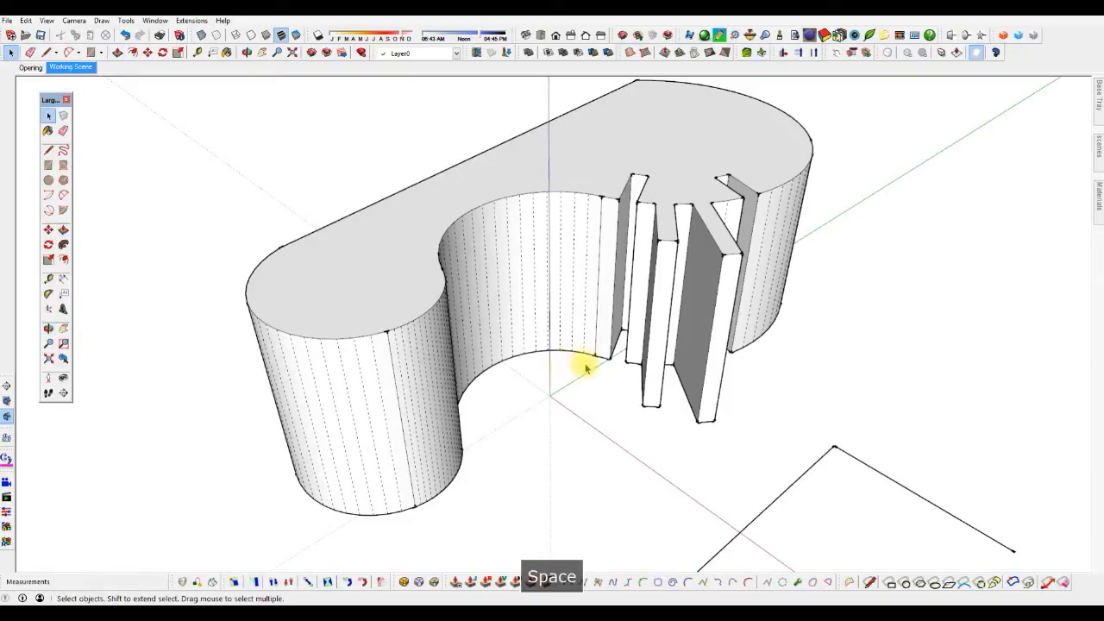
- Inspect the seam edge beside the slots and hide the hidden geometry
scroll(603, 243, up, 4)
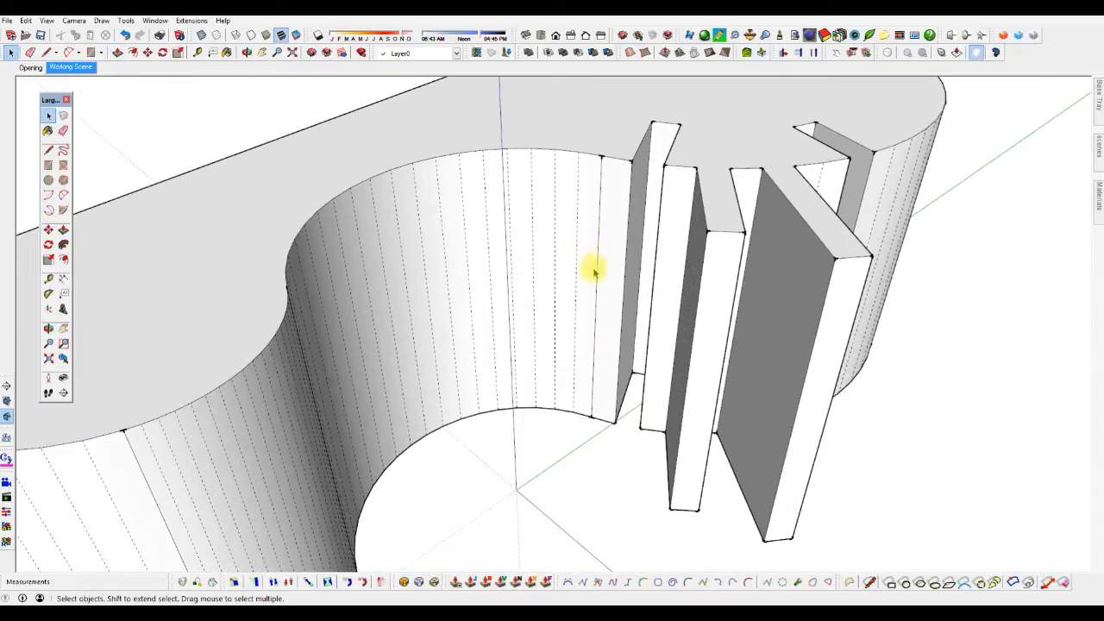
scroll(589, 326, down, 3)
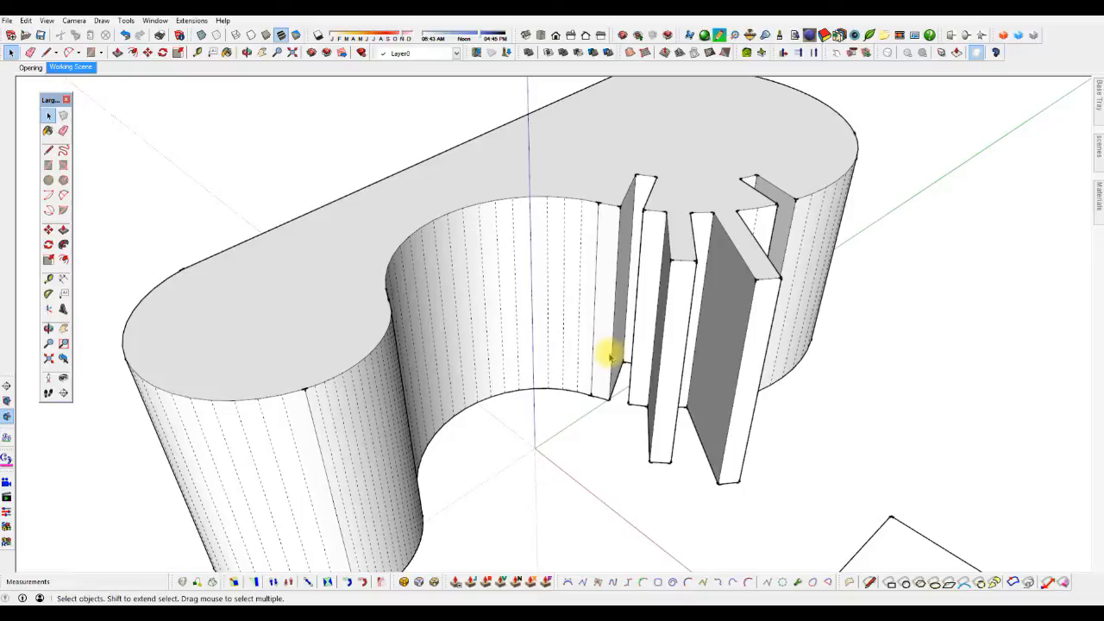
click(47, 21)
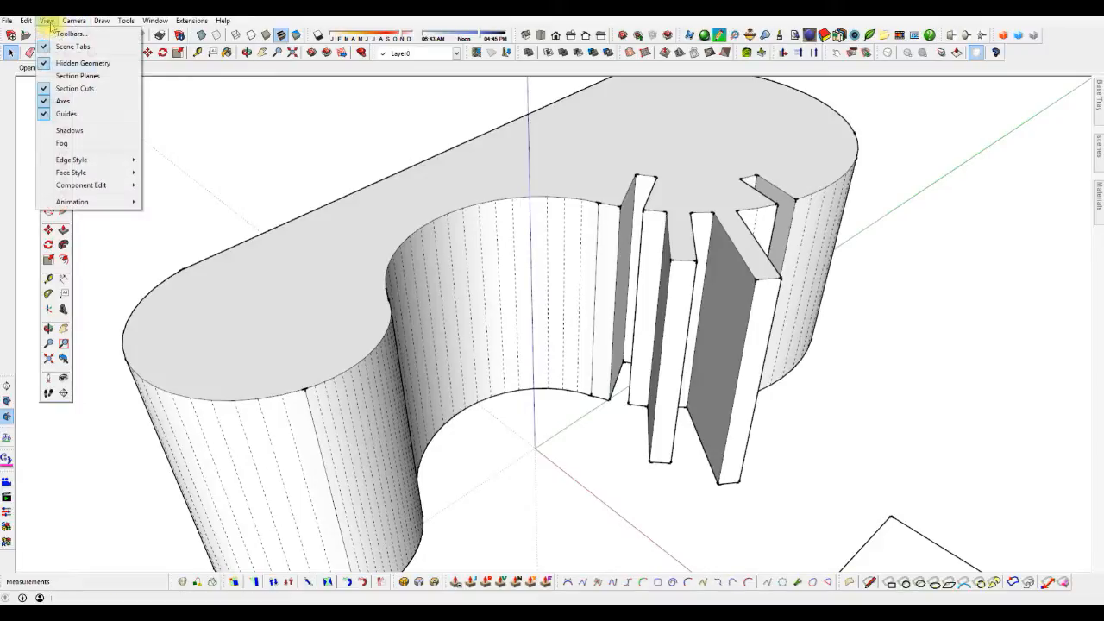
click(73, 65)
middle_drag(562, 278, 565, 256)
scroll(600, 341, up, 2)
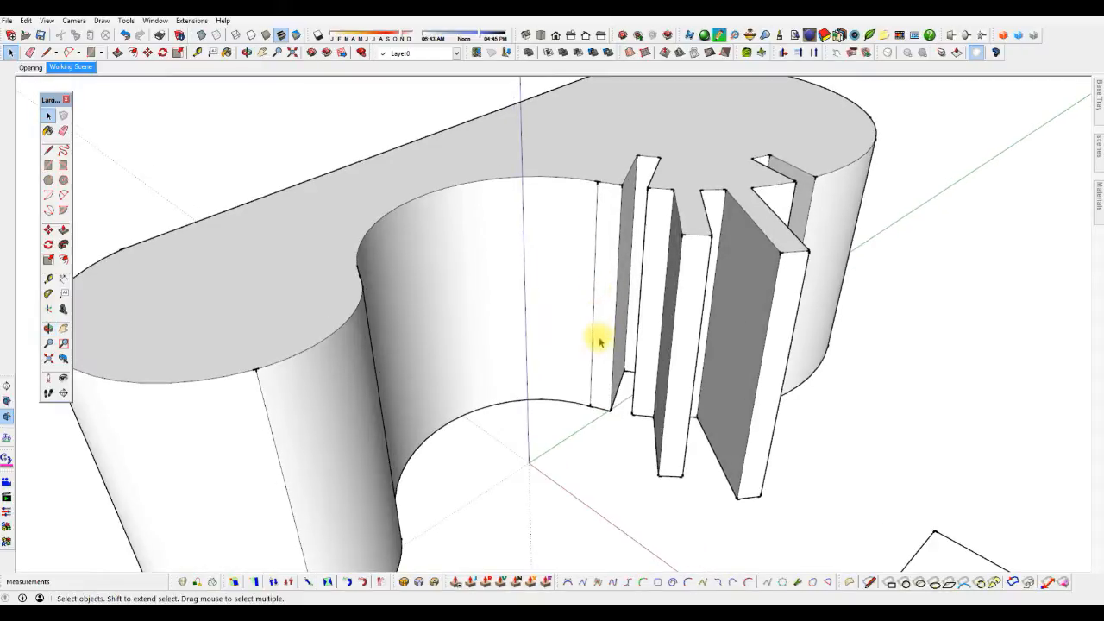
- Soften the vertical seams beside the first slot and on the front of the small rounded end with the Eraser
key(e)
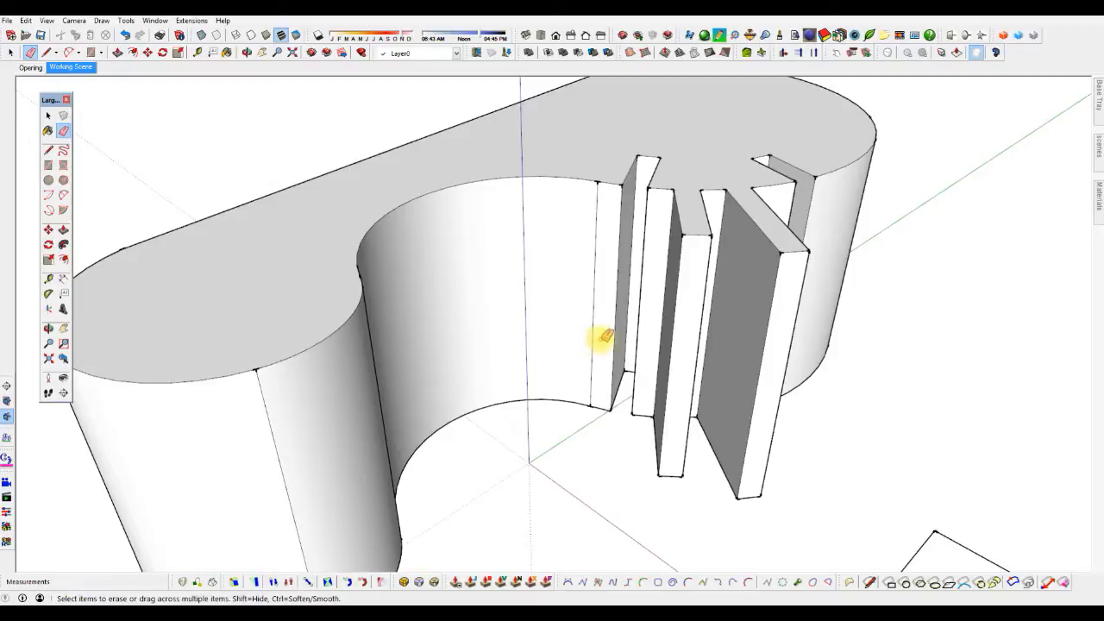
ctrl+drag(600, 331, 547, 376)
scroll(538, 354, down, 1)
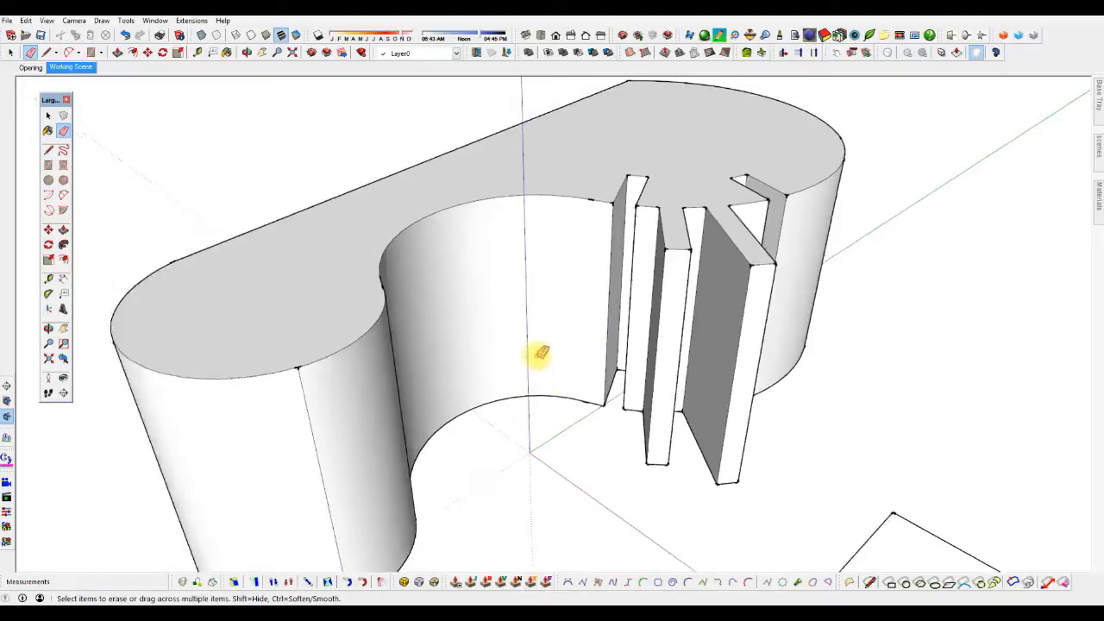
scroll(535, 358, down, 1)
mouse_move(357, 431)
ctrl+mouse_down()
mouse_move(345, 448)
mouse_move(373, 441)
ctrl+mouse_up()
scroll(429, 397, down, 2)
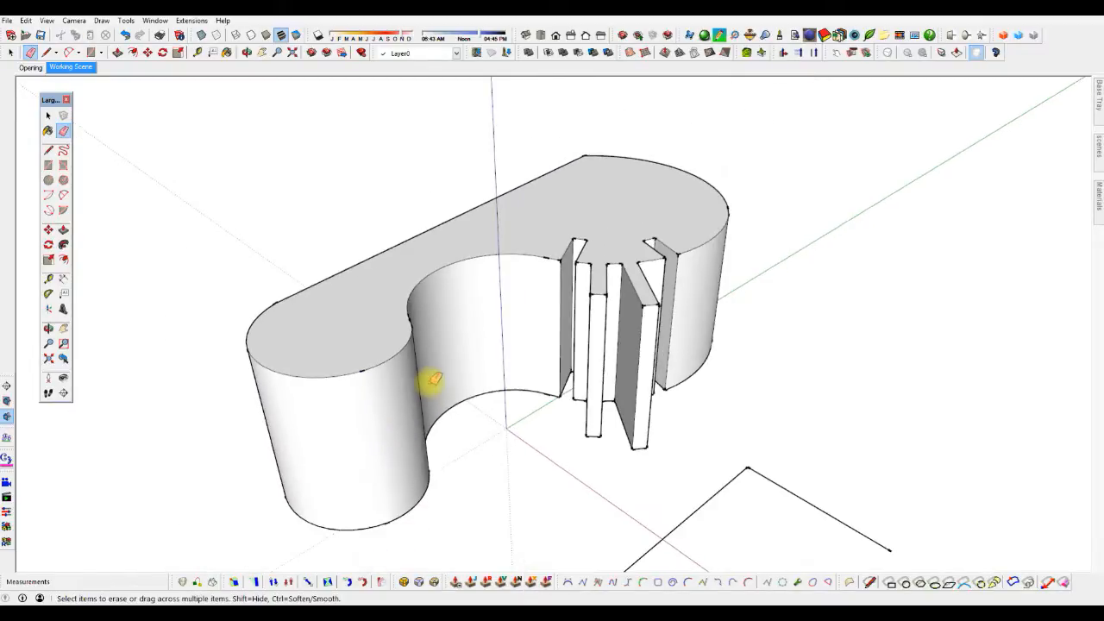
scroll(432, 379, down, 2)
- Soften the vertical seam where the flat back wall meets the small rounded end
middle_drag(301, 424, 784, 375)
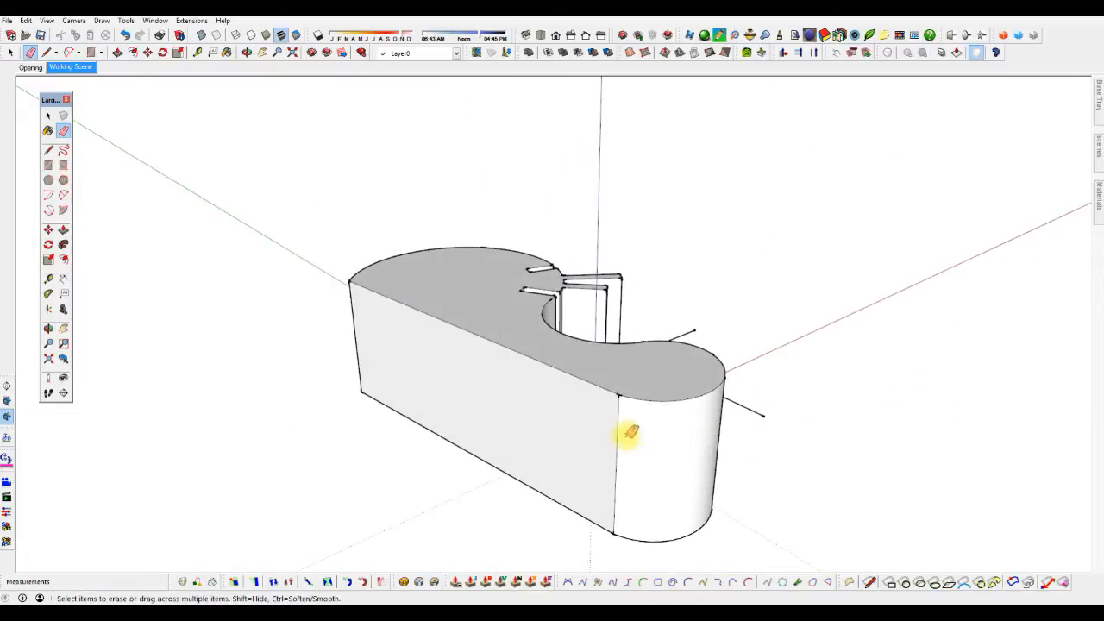
ctrl+drag(631, 434, 628, 443)
middle_drag(723, 443, 229, 419)
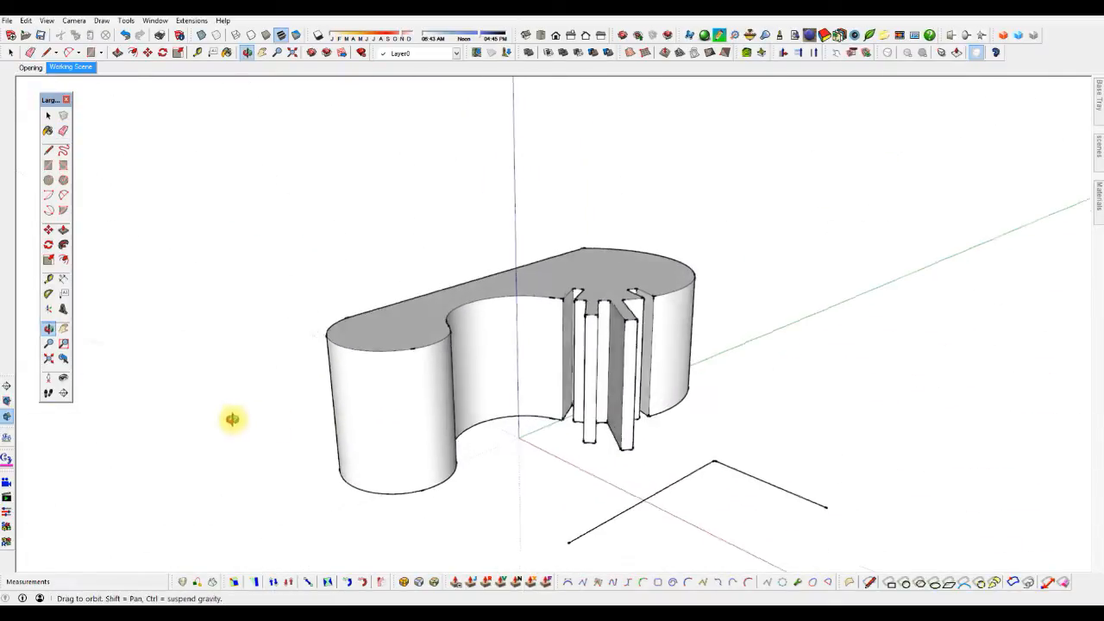
- Soften the edge between the small rounded end and the concave wall, and select the merged surface
key(space)
click(483, 373)
click(431, 394)
middle_drag(431, 394, 337, 380)
scroll(448, 349, up, 5)
key(e)
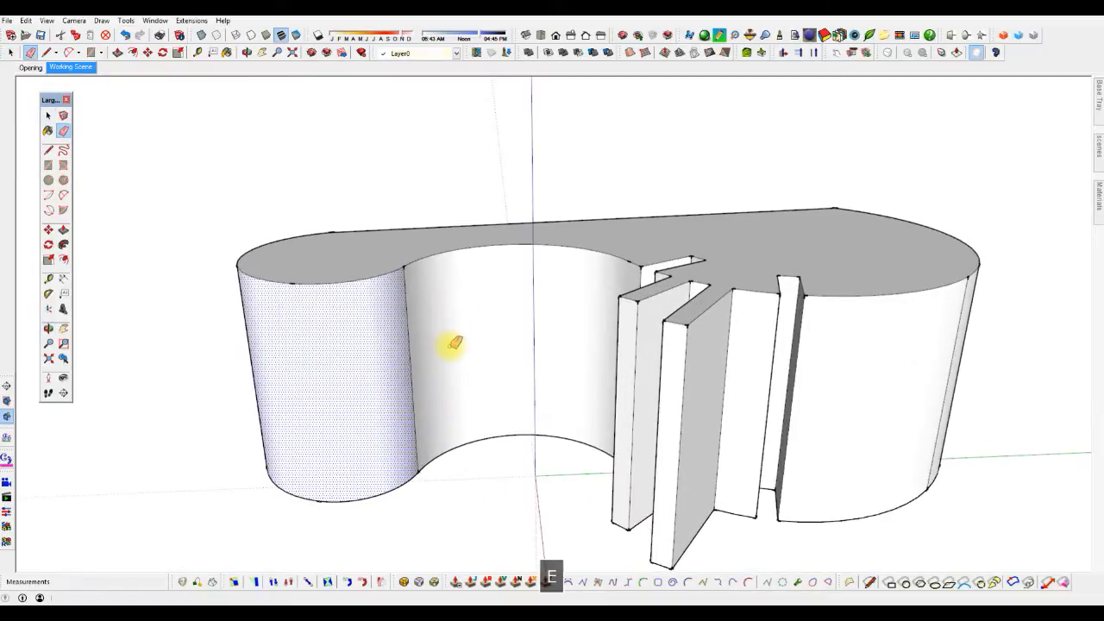
ctrl+click(406, 370)
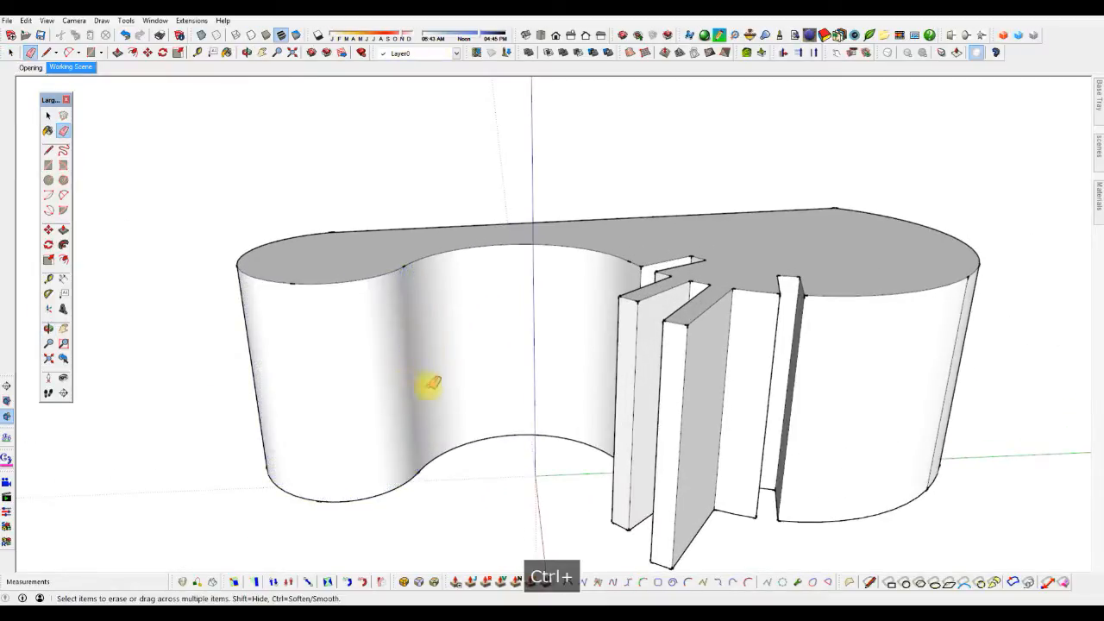
key(space)
click(471, 375)
- Soften the vertical seam on the front of the large rounded end with the Eraser
scroll(471, 375, down, 3)
mouse_move(493, 370)
middle_down()
mouse_move(733, 370)
mouse_move(1053, 345)
mouse_move(993, 353)
mouse_move(596, 327)
mouse_move(481, 338)
mouse_move(710, 361)
mouse_move(503, 355)
mouse_move(653, 377)
middle_up()
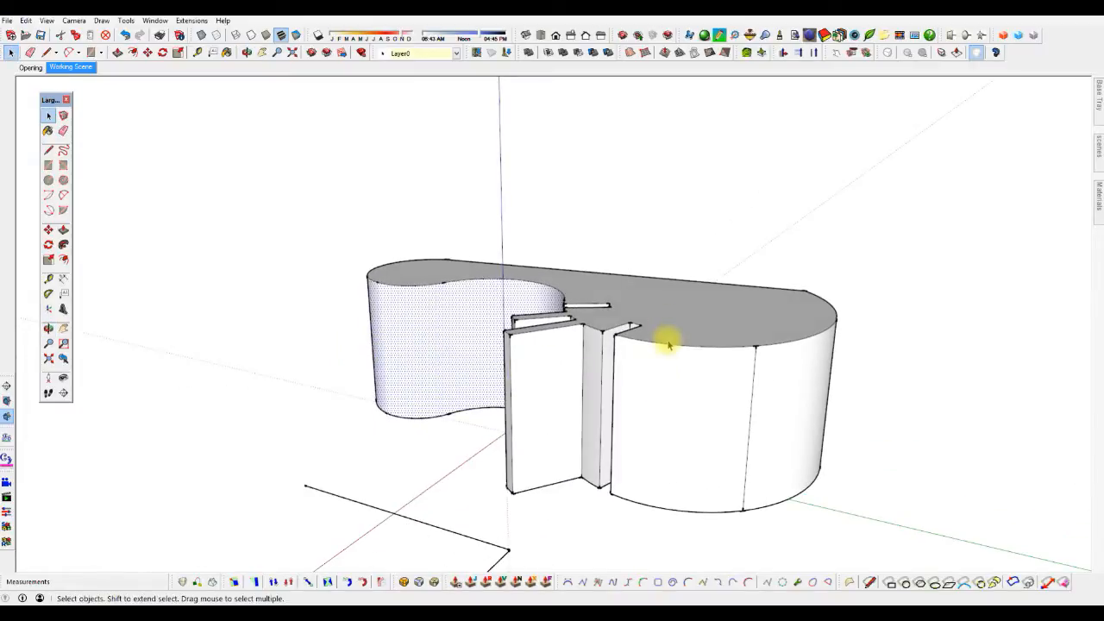
key(e)
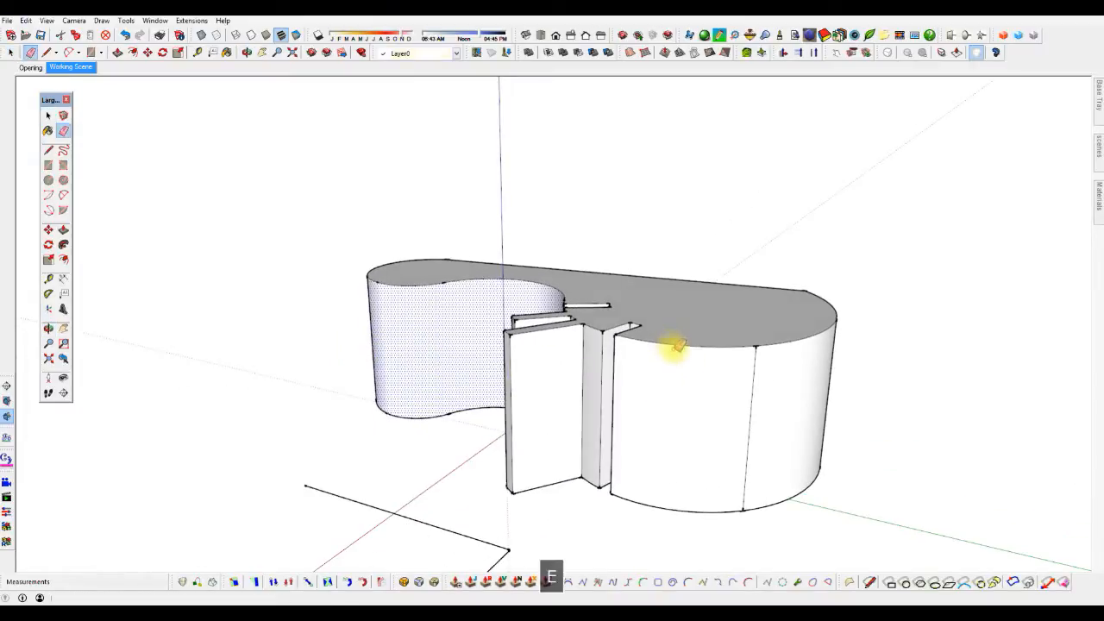
ctrl+click(749, 415)
mouse_move(814, 416)
middle_down()
mouse_move(245, 385)
mouse_move(259, 382)
middle_up()
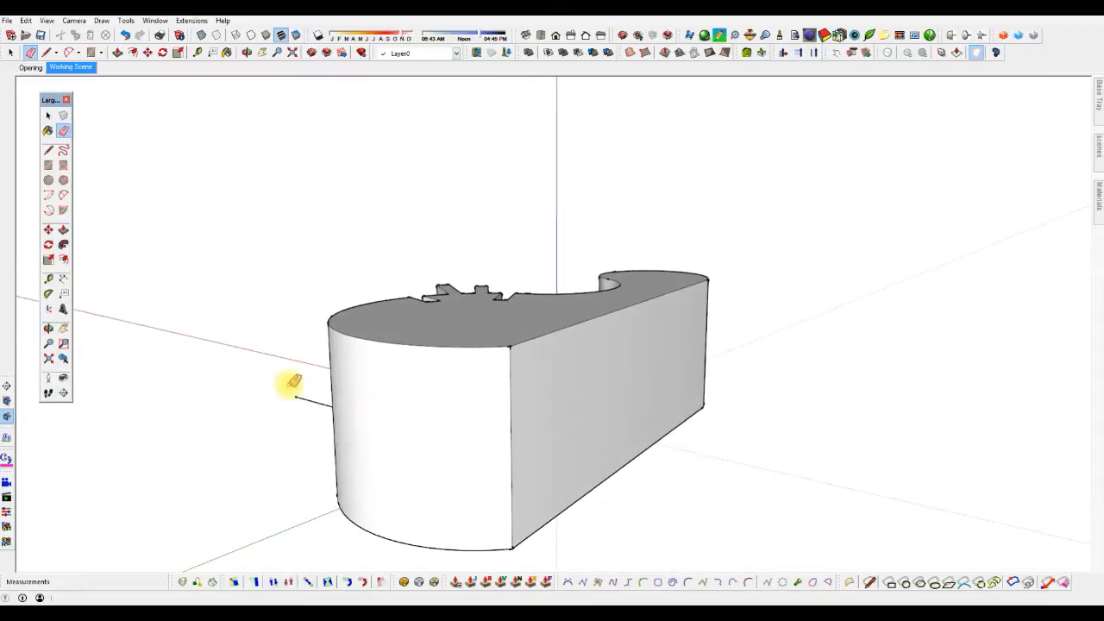
- Try softening the sharp vertical edge between the large rounded end and the flat back wall, and undo it
scroll(523, 383, down, 4)
mouse_move(511, 390)
middle_down()
mouse_move(533, 454)
mouse_move(565, 466)
middle_up()
key(ctrl)
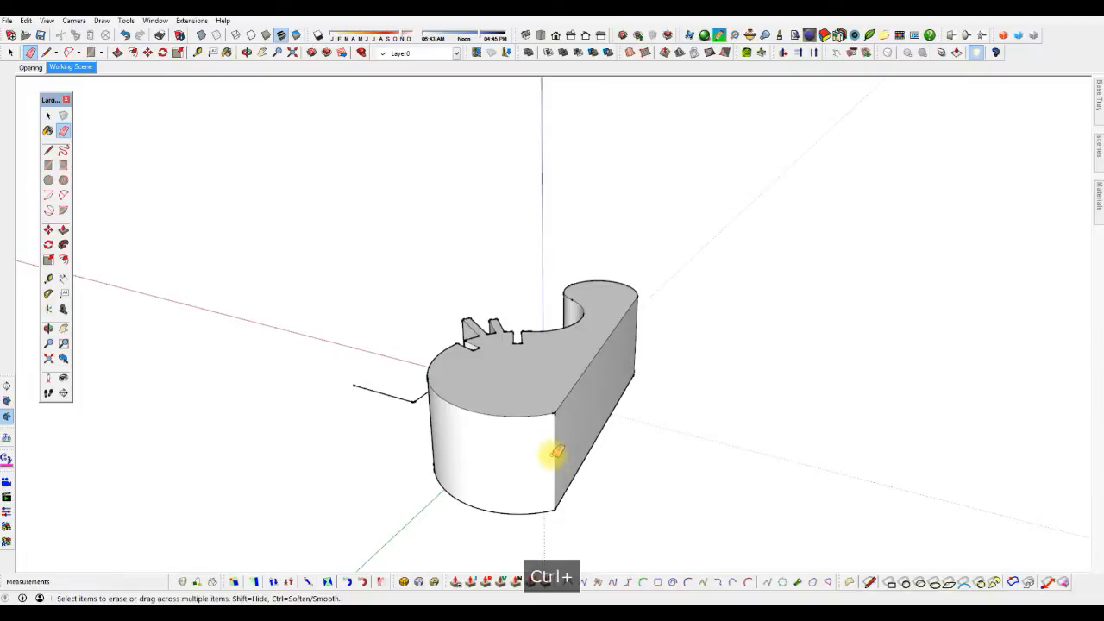
ctrl+click(556, 457)
mouse_move(599, 446)
middle_down()
mouse_move(489, 405)
mouse_move(477, 429)
mouse_move(653, 443)
middle_up()
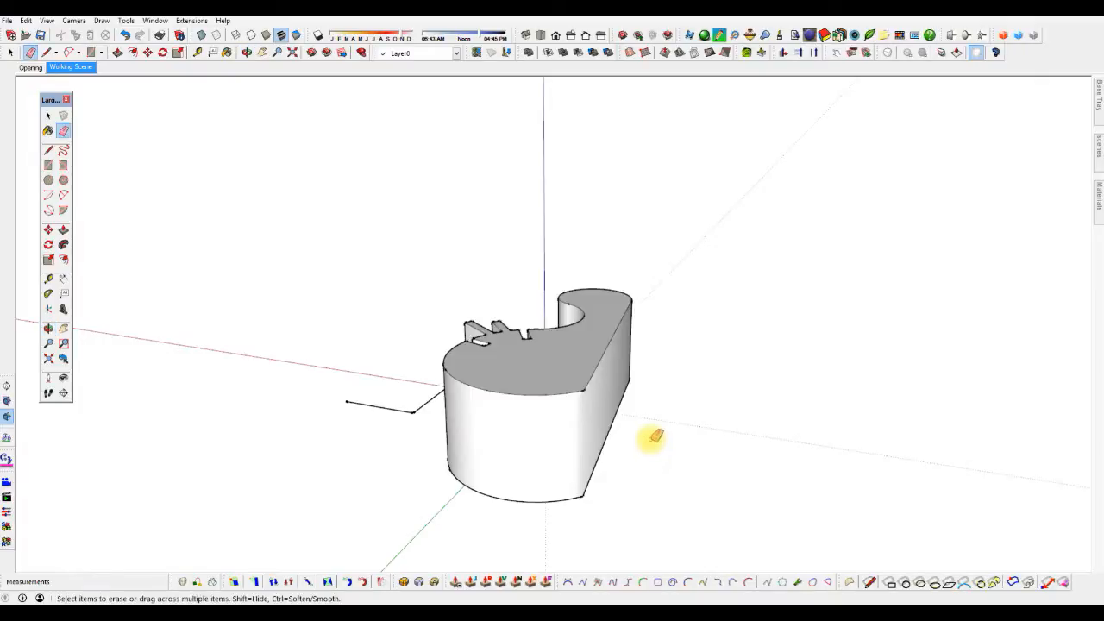
key(ctrl+z)
- Turn on hidden geometry to show the facets of the curved walls
mouse_move(519, 425)
middle_down()
mouse_move(920, 420)
mouse_move(621, 390)
mouse_move(902, 417)
middle_up()
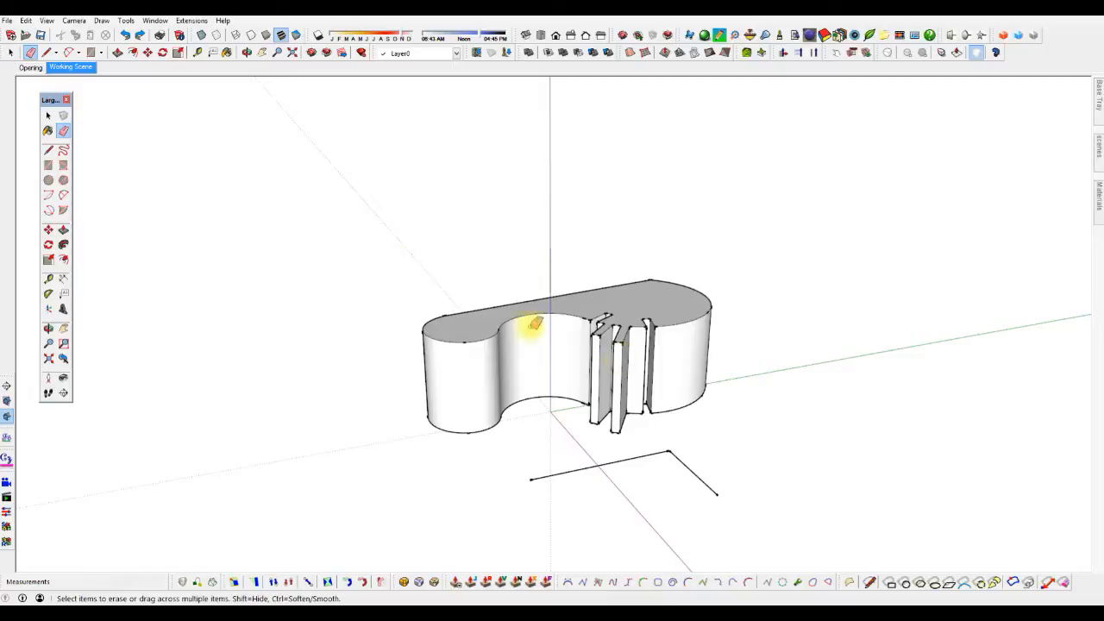
click(45, 19)
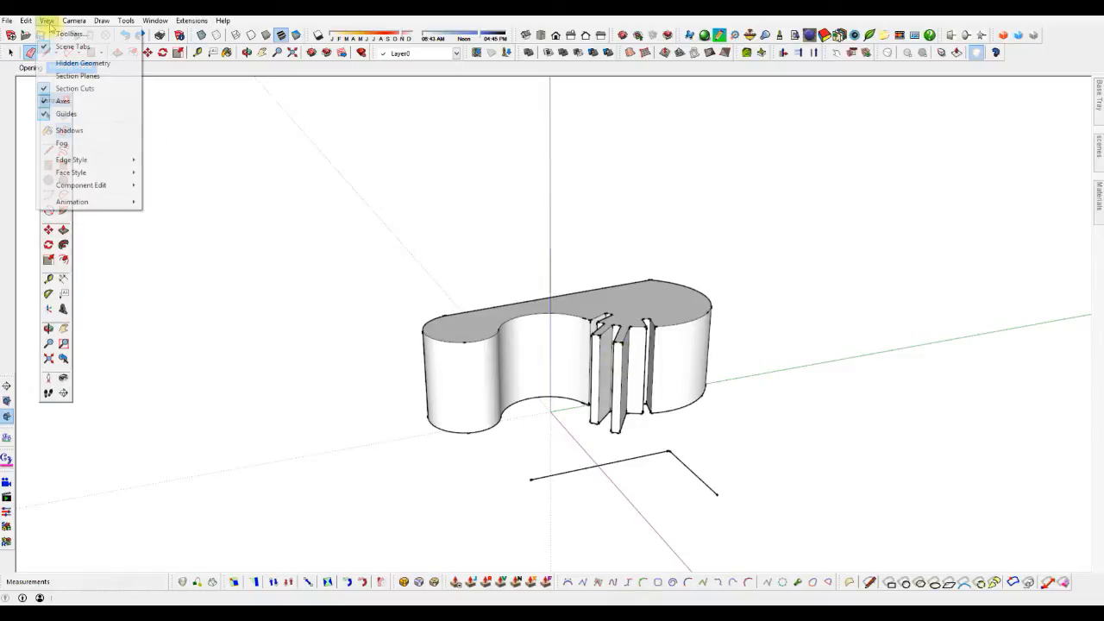
click(62, 64)
mouse_move(514, 408)
middle_down()
mouse_move(523, 414)
mouse_move(576, 390)
mouse_move(594, 456)
mouse_move(654, 461)
mouse_move(732, 443)
mouse_move(466, 453)
middle_up()
- Push/Pull a single facet on the front of the small rounded end outward by about 14' 9 5/8"
key(e)
scroll(371, 438, up, 3)
scroll(371, 438, up, 2)
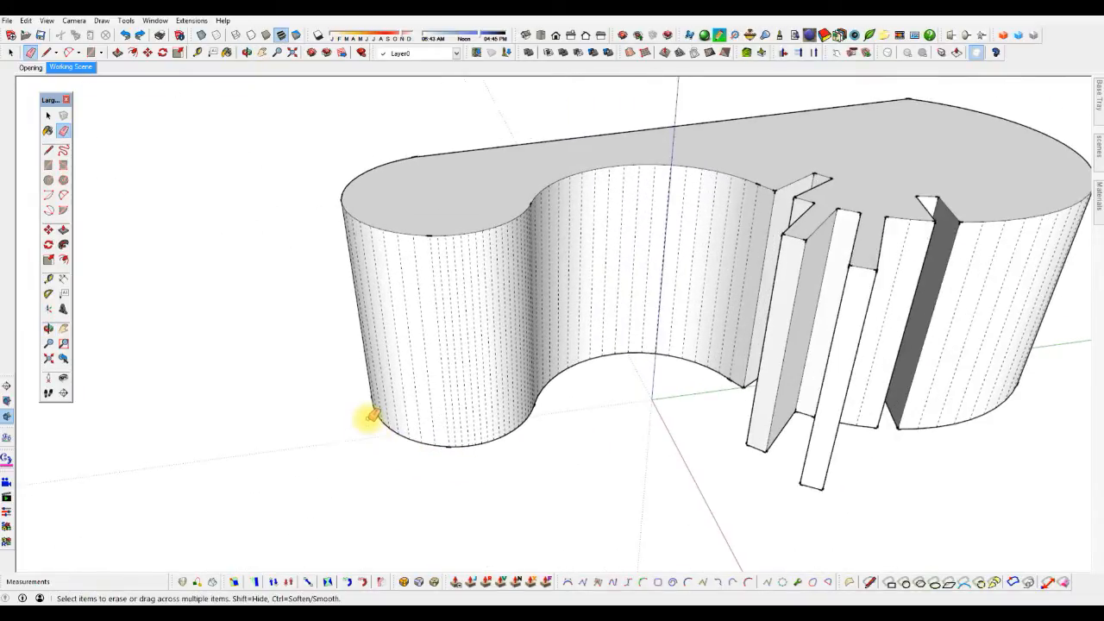
key(space)
key(p)
click(422, 365)
click(412, 390)
middle_drag(394, 382, 461, 305)
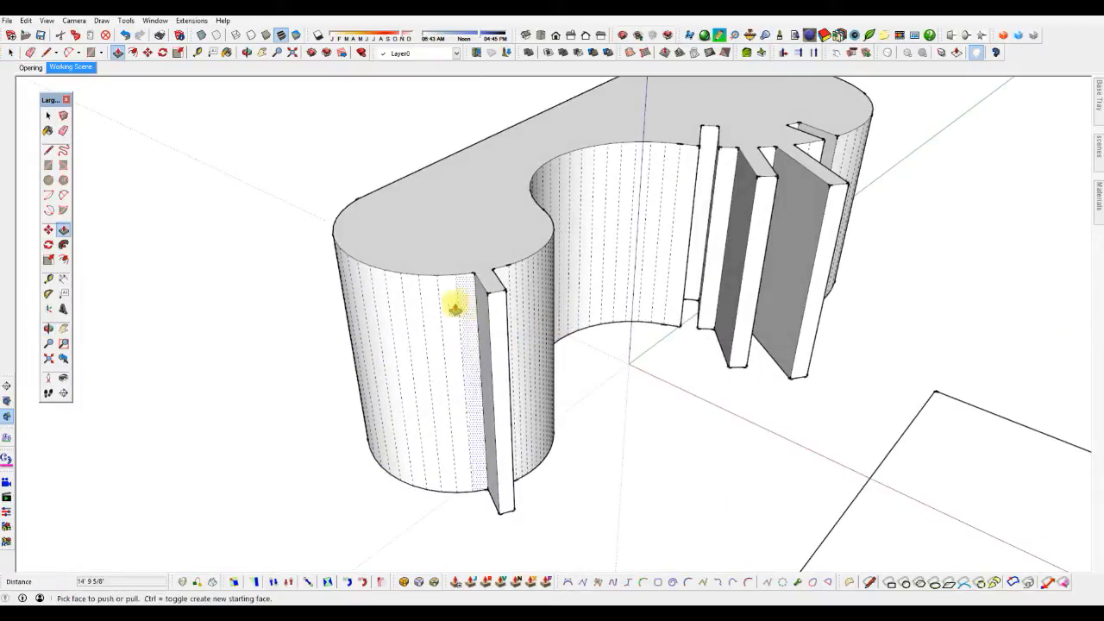
- Repeat the same Push/Pull distance on further spaced facets around the small rounded end
double_click(447, 304)
double_click(416, 296)
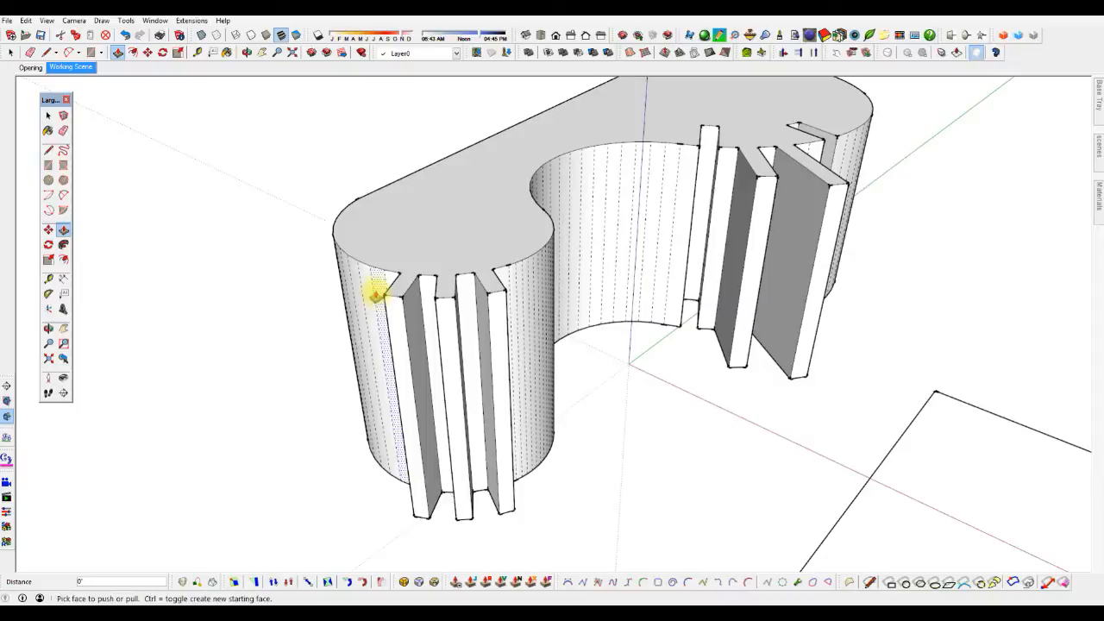
double_click(376, 293)
double_click(354, 267)
- Select the entire extruded shape and the loose lines, and delete them all
middle_drag(346, 308, 360, 449)
key(space)
mouse_move(316, 527)
mouse_down()
mouse_move(612, 343)
mouse_move(761, 138)
mouse_up()
key(Delete)
- Draw a 2 Point Arc bulging across the red axis near the origin, and chain a tangent arc from its far end
scroll(647, 319, down, 2)
middle_drag(569, 389, 449, 288)
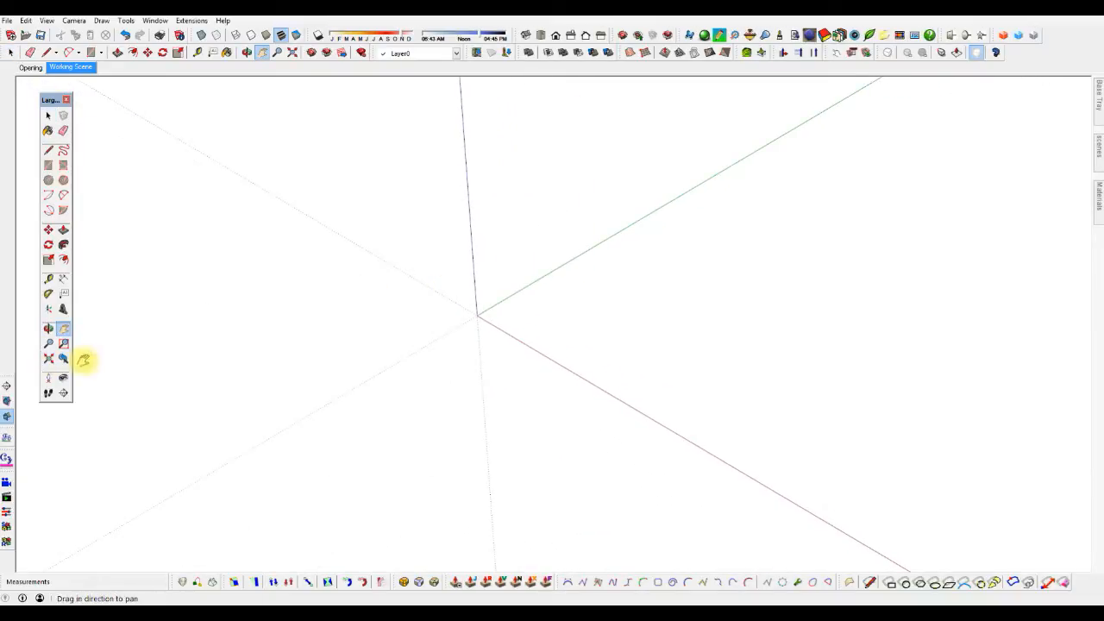
key(a)
click(363, 369)
click(560, 257)
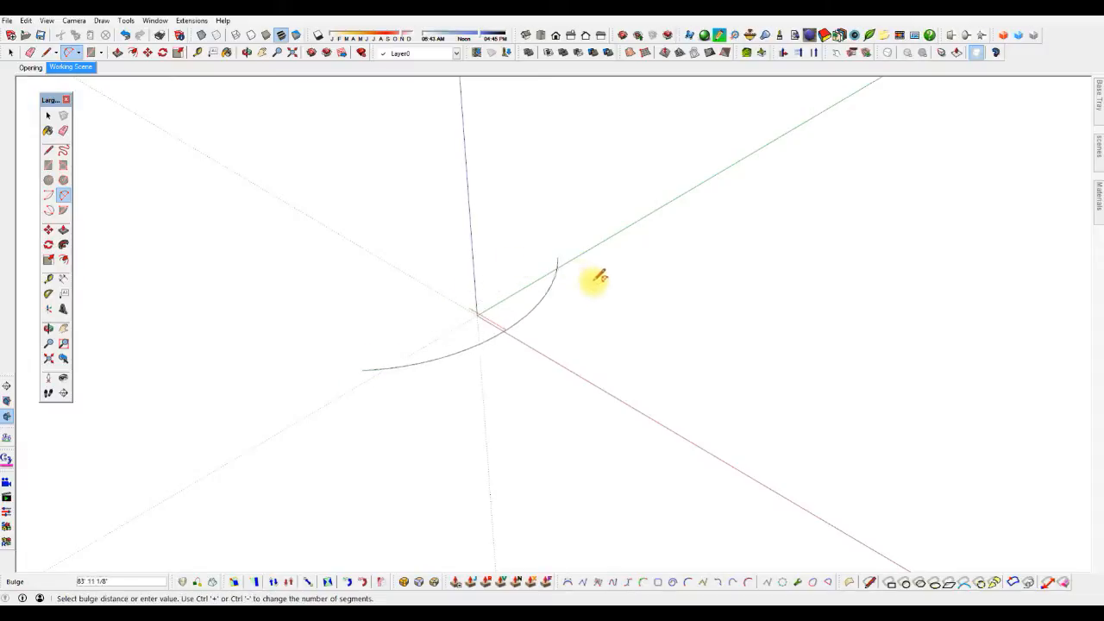
click(590, 266)
click(559, 257)
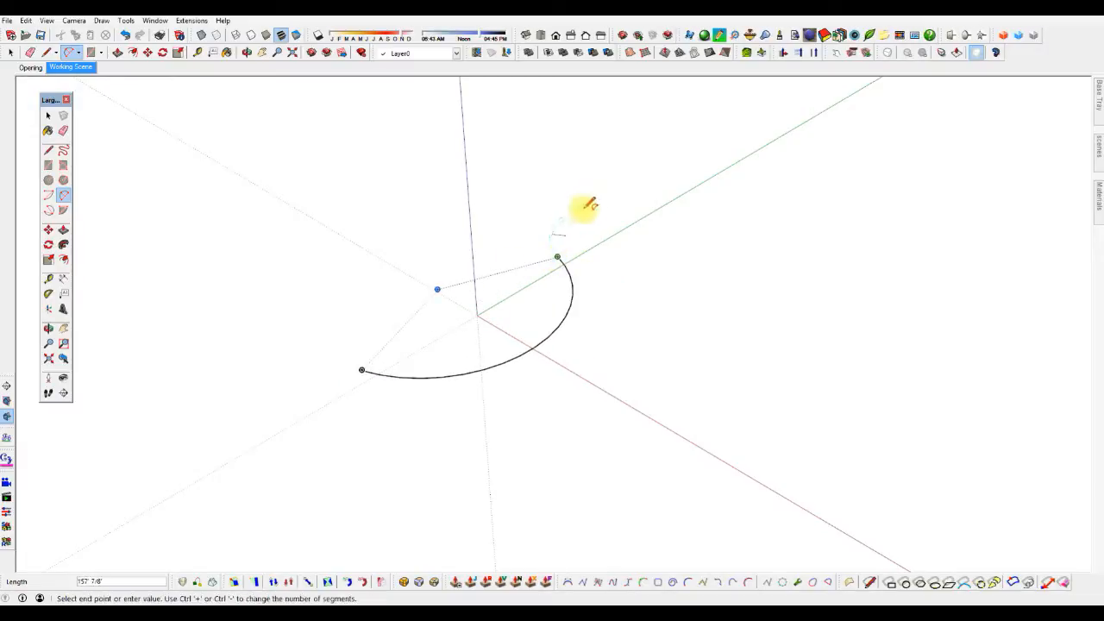
click(660, 159)
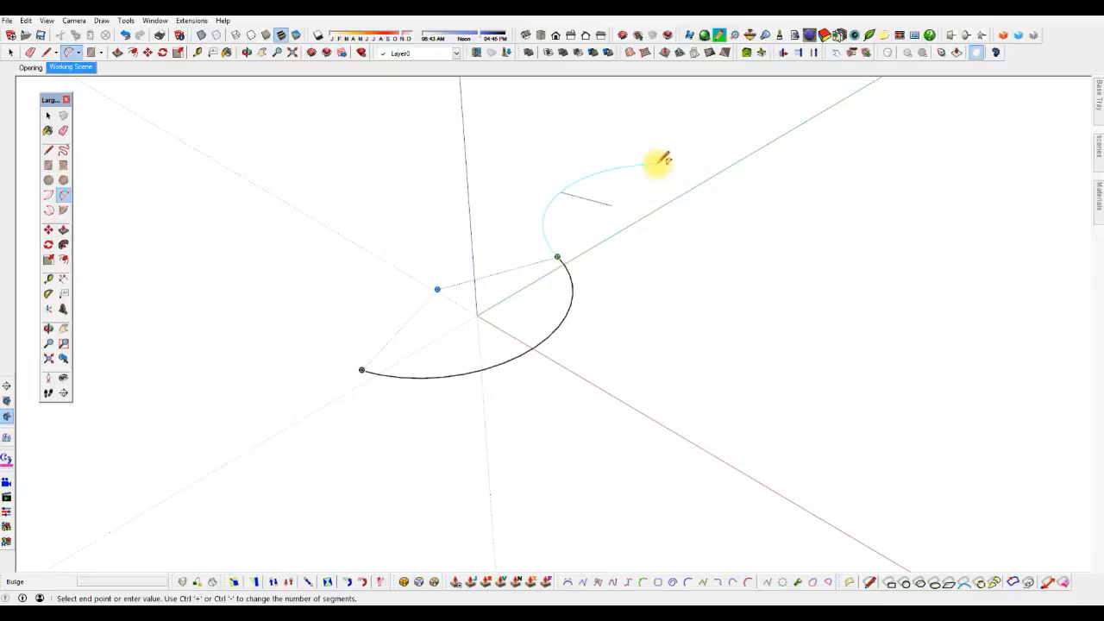
click(656, 163)
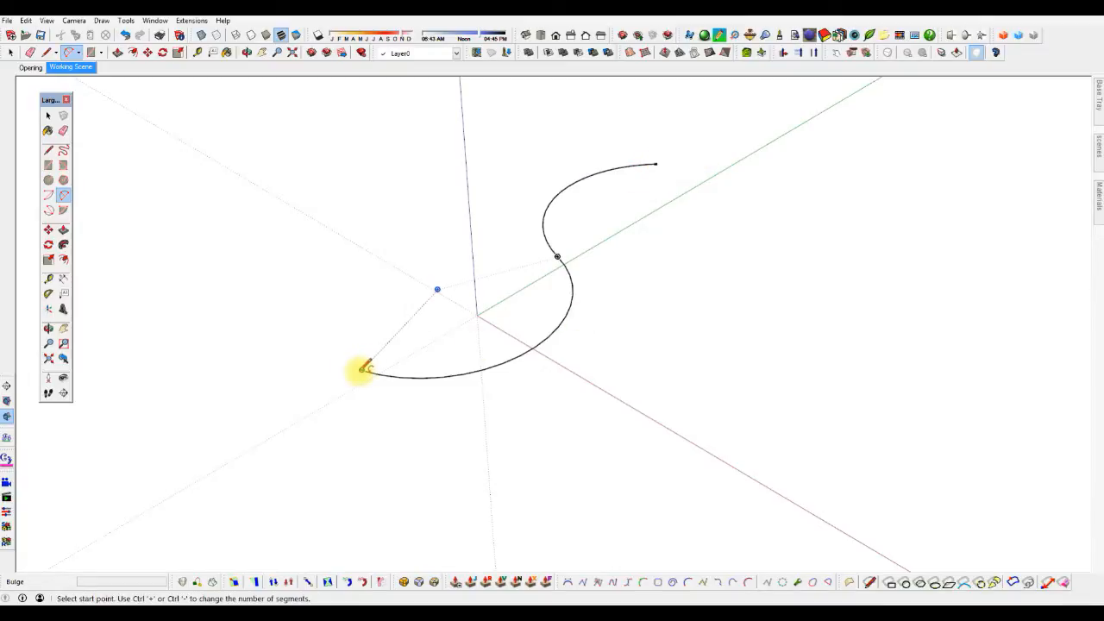
- Extend both open ends of the S-shaped curve with another tangent 2 Point Arc
click(363, 370)
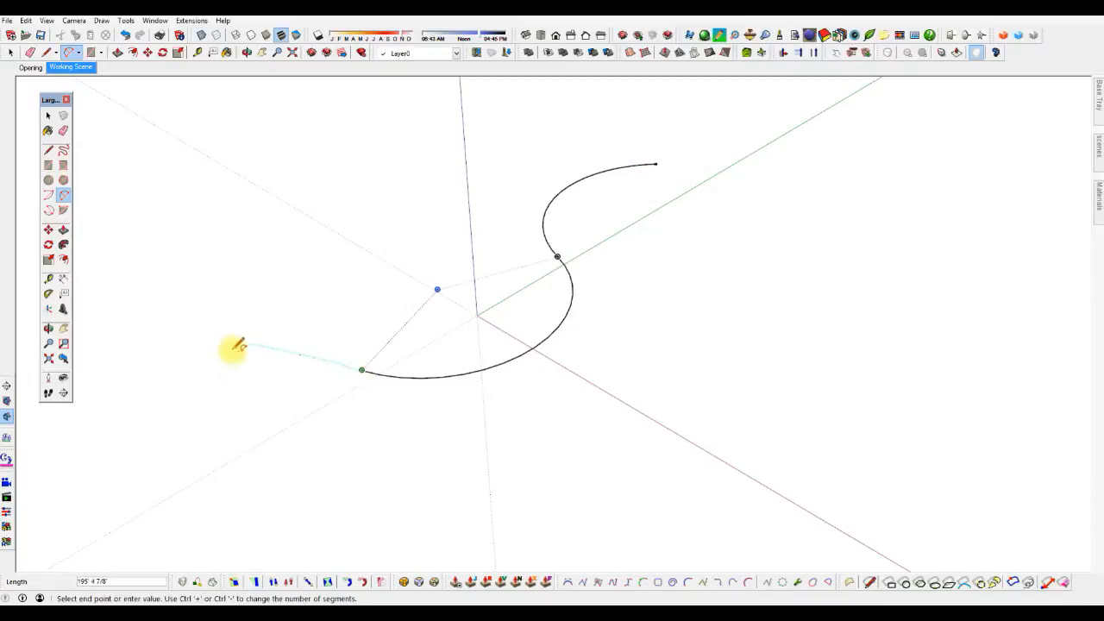
click(142, 438)
click(658, 163)
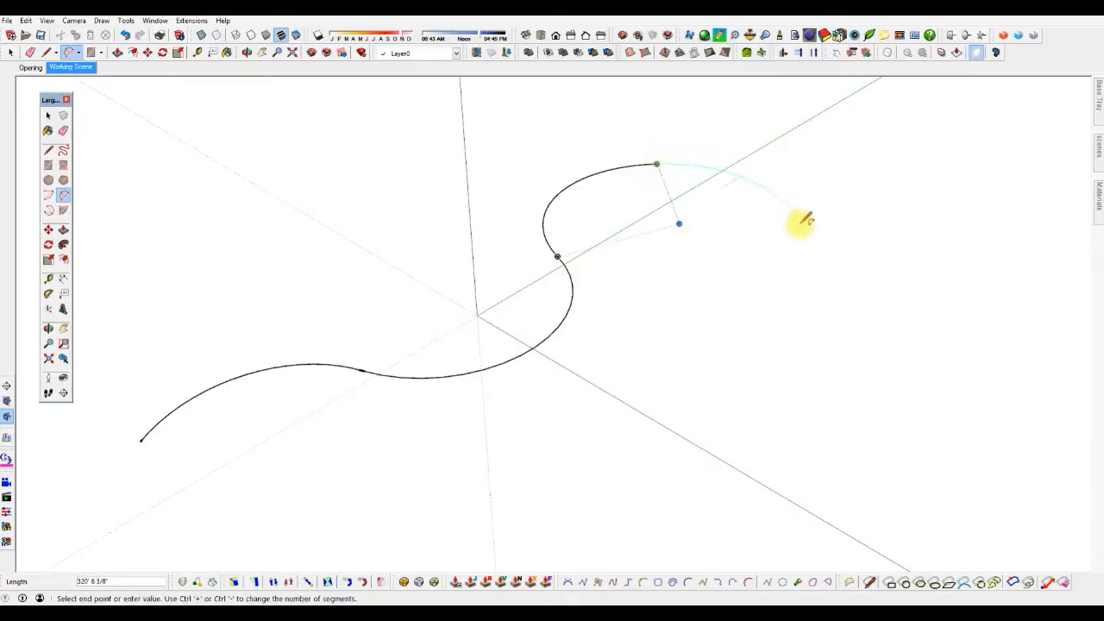
click(813, 257)
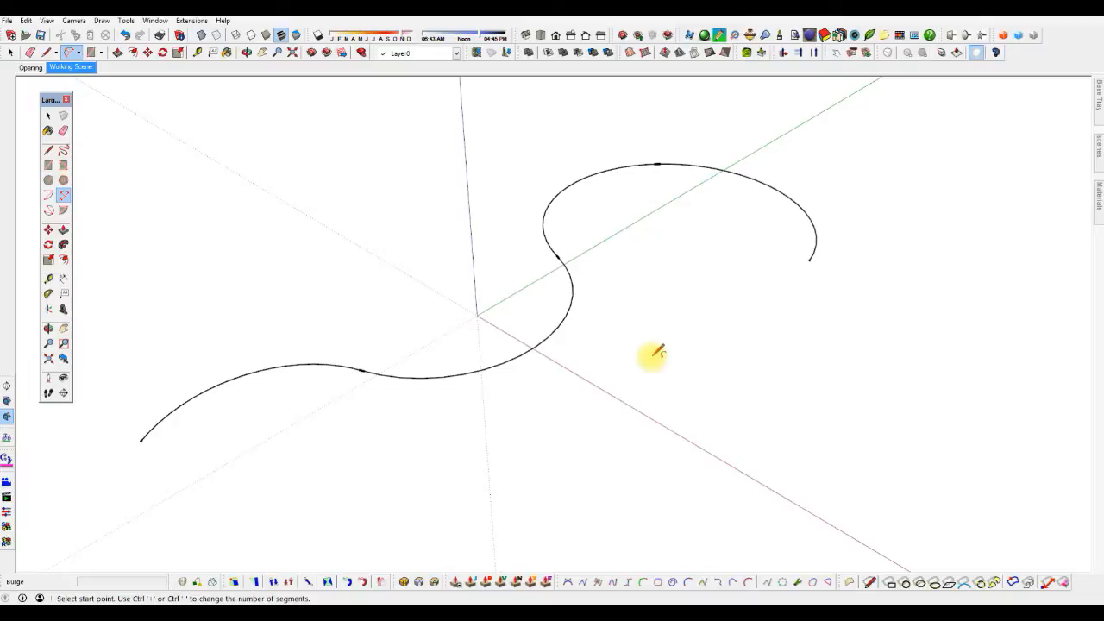
key(space)
scroll(659, 315, down, 6)
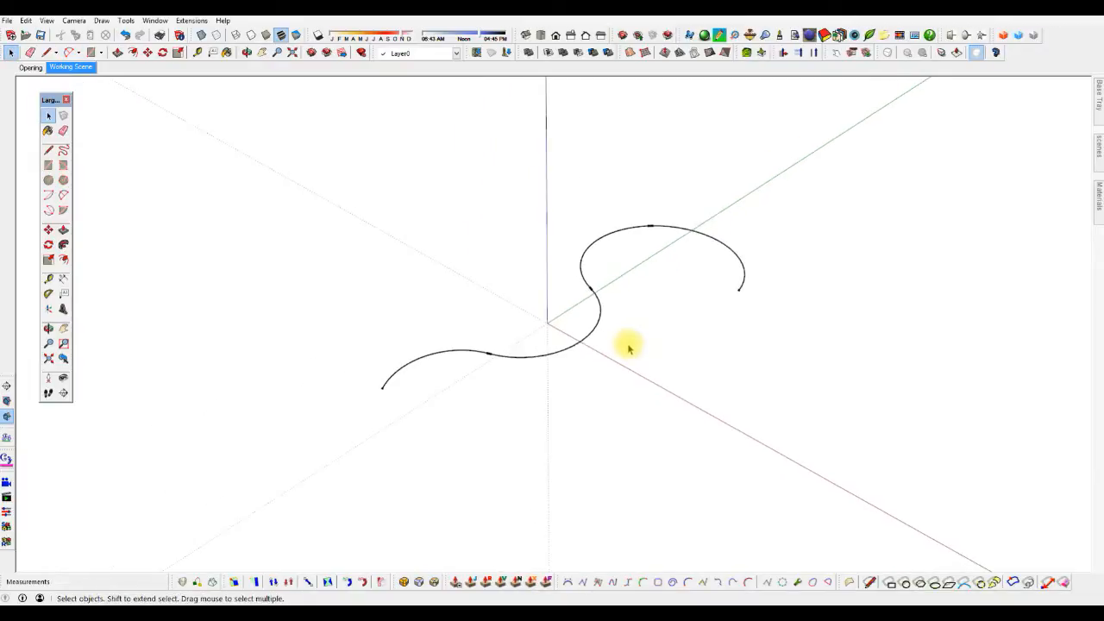
- Erase all four chained arcs, starting with the one beside the origin
scroll(619, 361, up, 3)
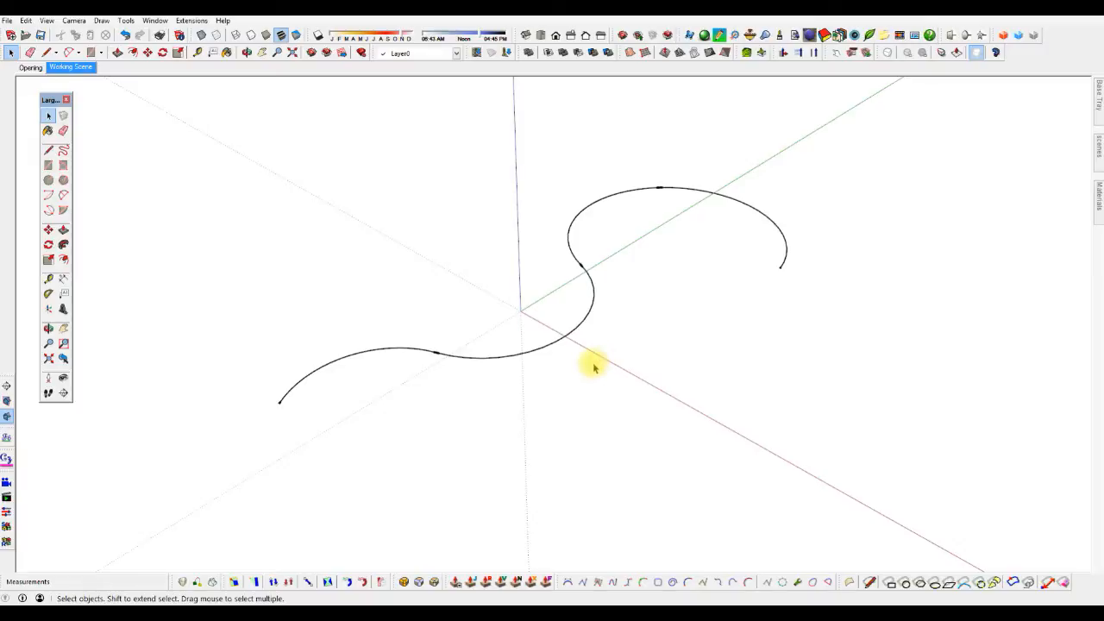
key(e)
click(593, 295)
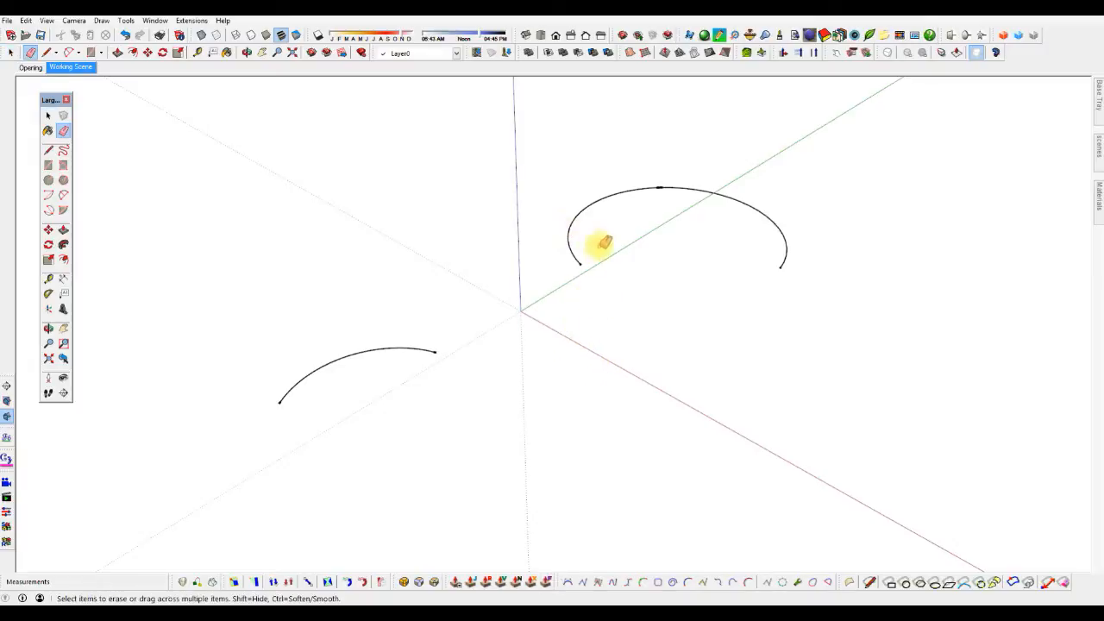
click(665, 187)
click(644, 189)
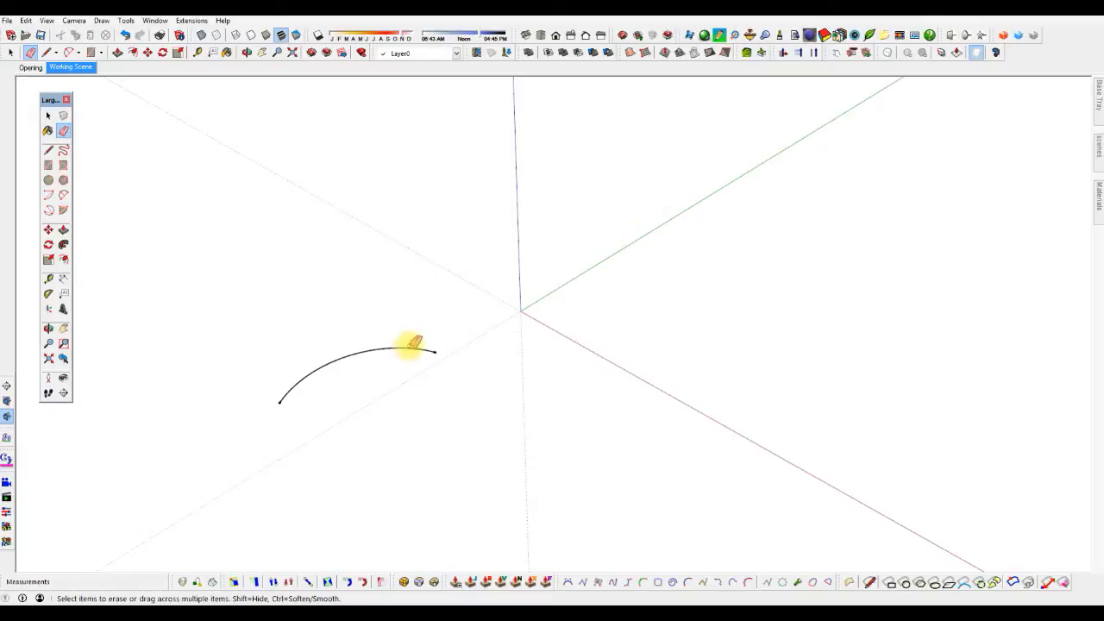
click(434, 353)
- Draw a ground-plane rectangle of about 617' by 1332' around the origin, elongated along the green axis
shift+middle_drag(532, 344, 541, 355)
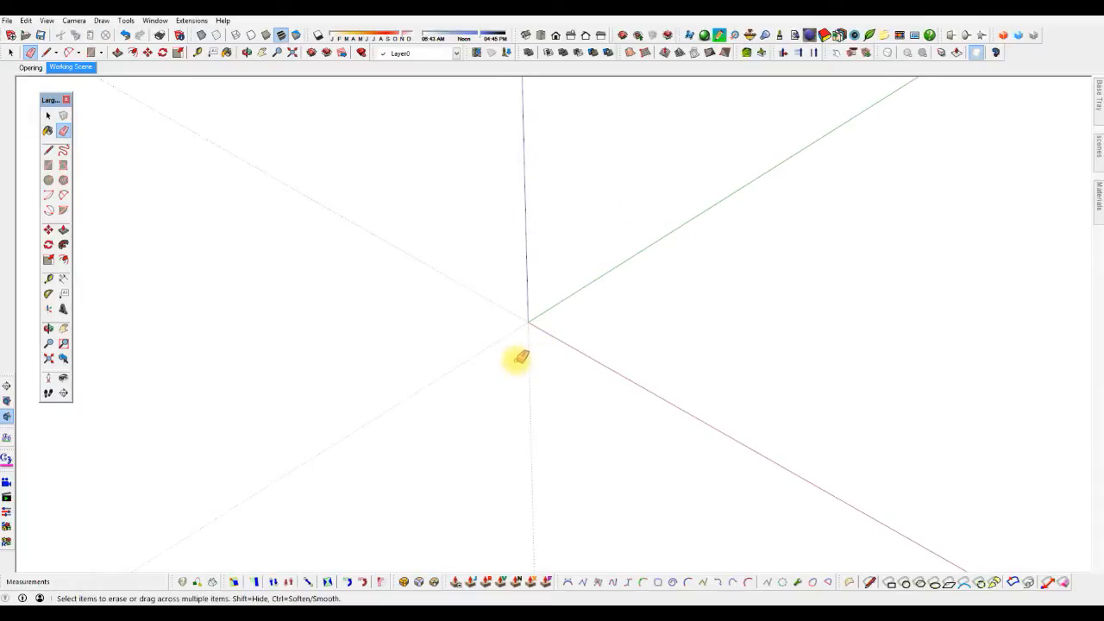
scroll(432, 348, down, 1)
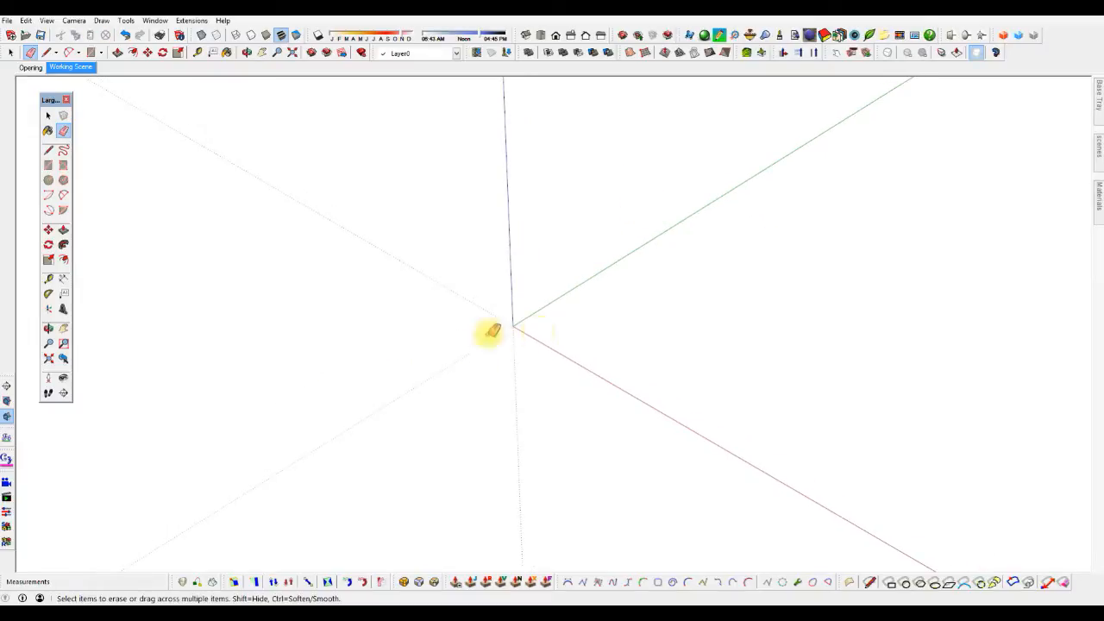
key(r)
click(417, 355)
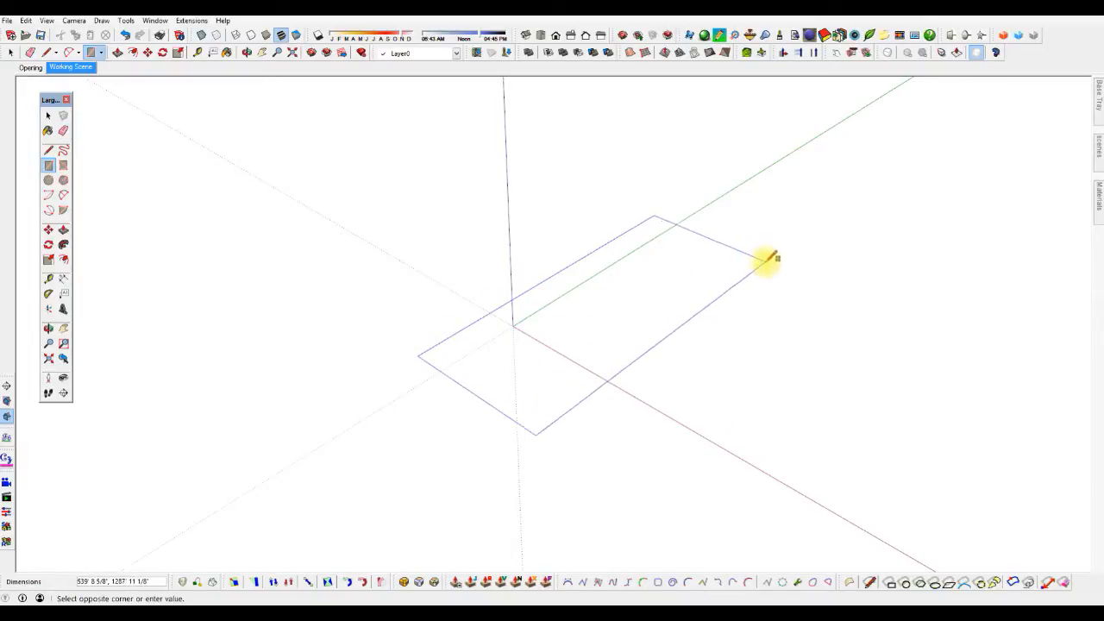
click(788, 264)
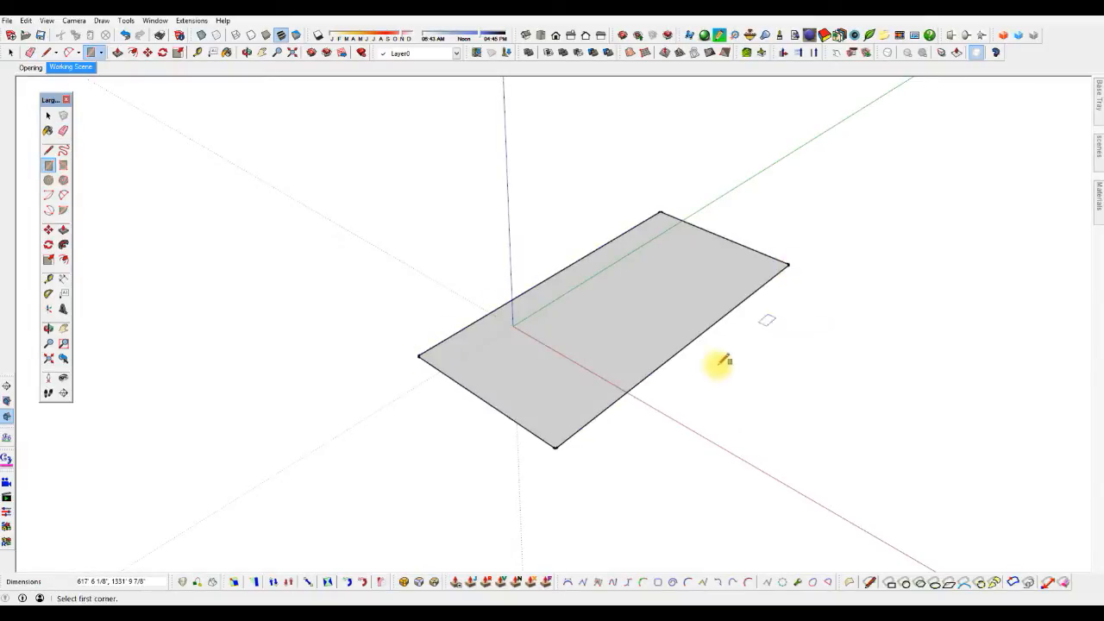
middle_drag(632, 427, 553, 397)
key(space)
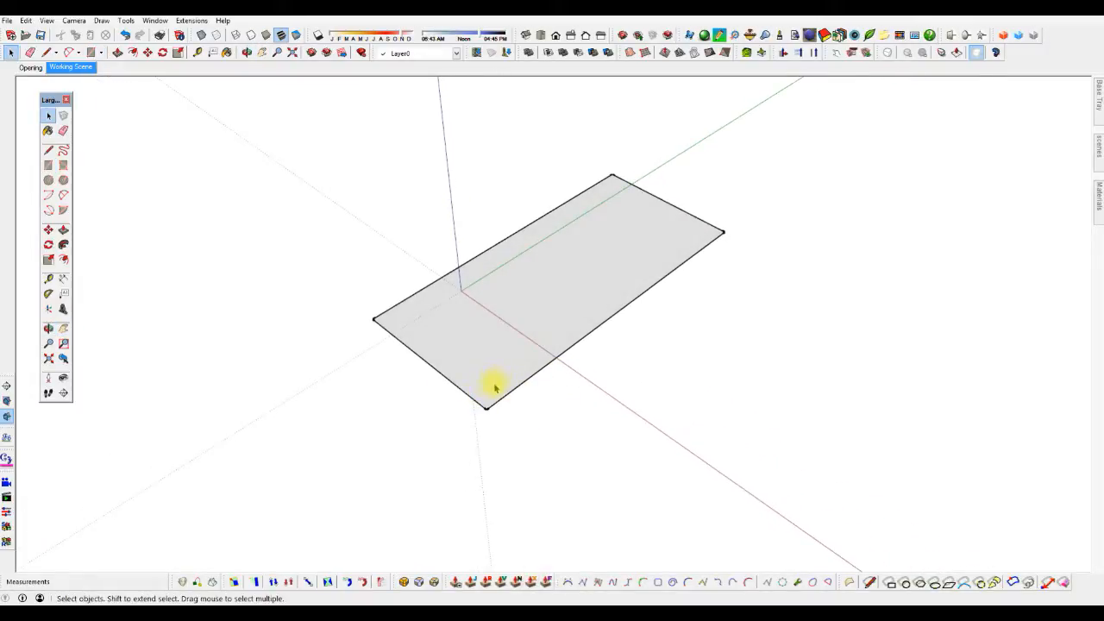
- Round the rectangle's nearest corner with a 2 Point Arc tangent to both adjoining edges, trimming away the corner
scroll(466, 393, up, 3)
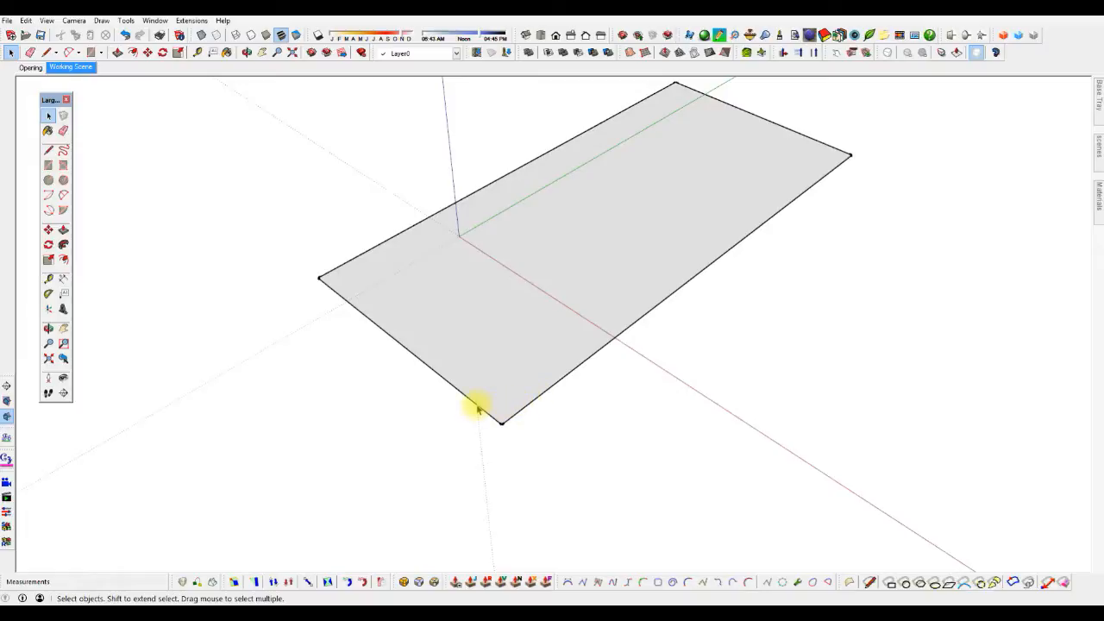
key(a)
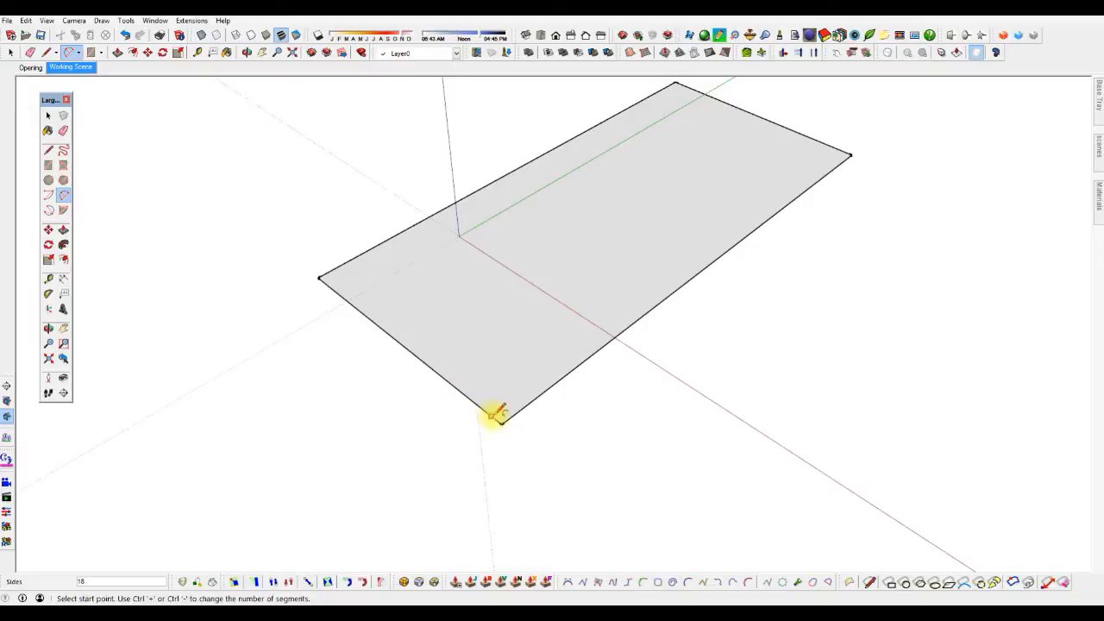
click(455, 388)
click(456, 388)
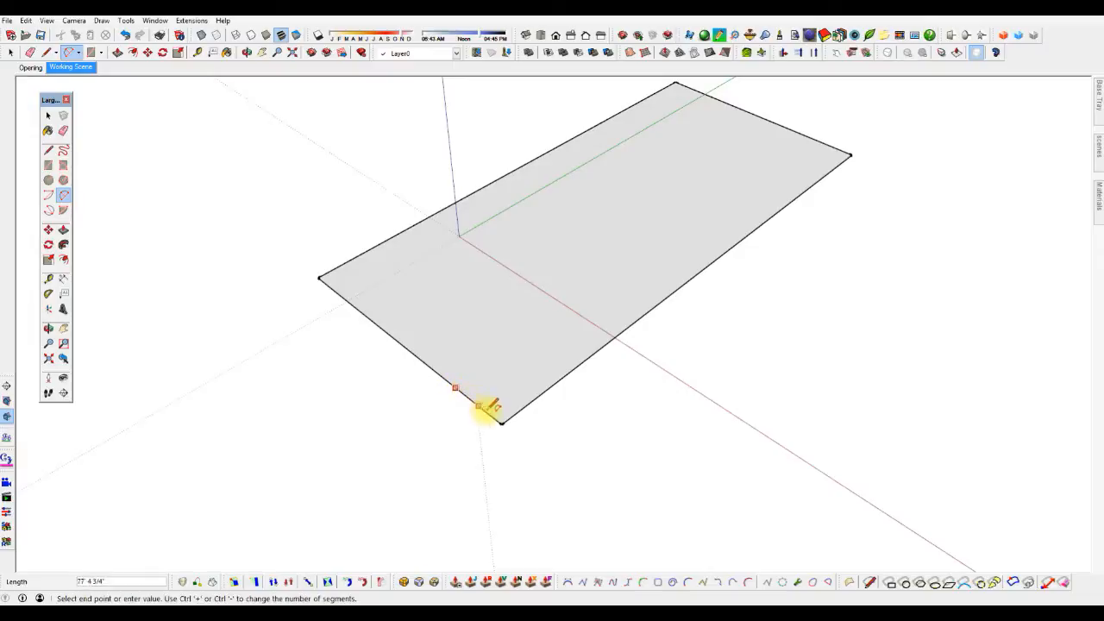
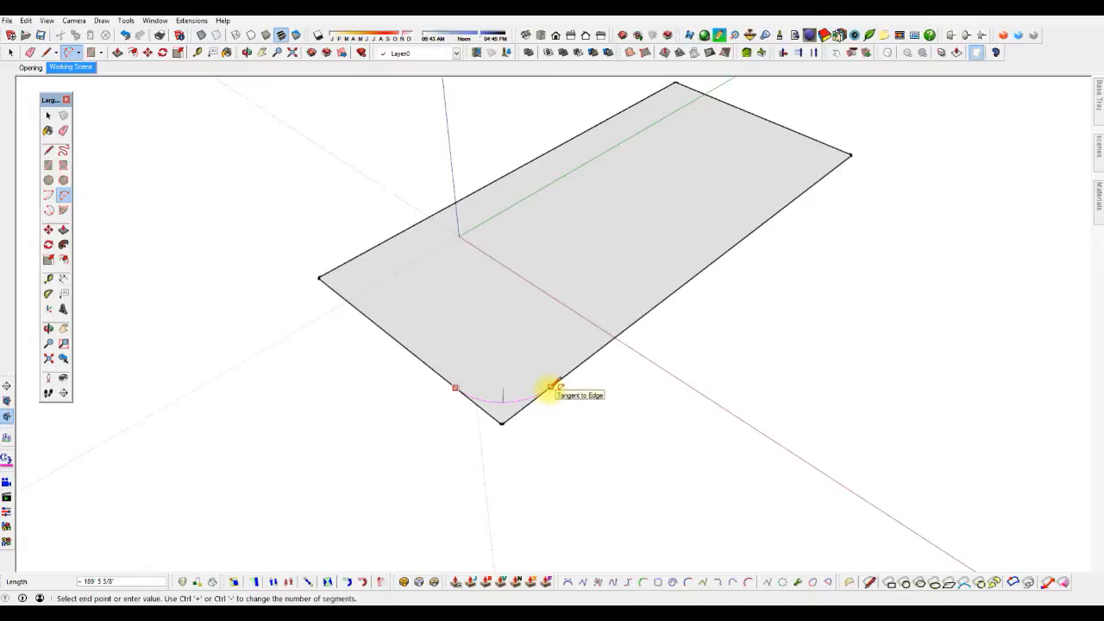
click(552, 387)
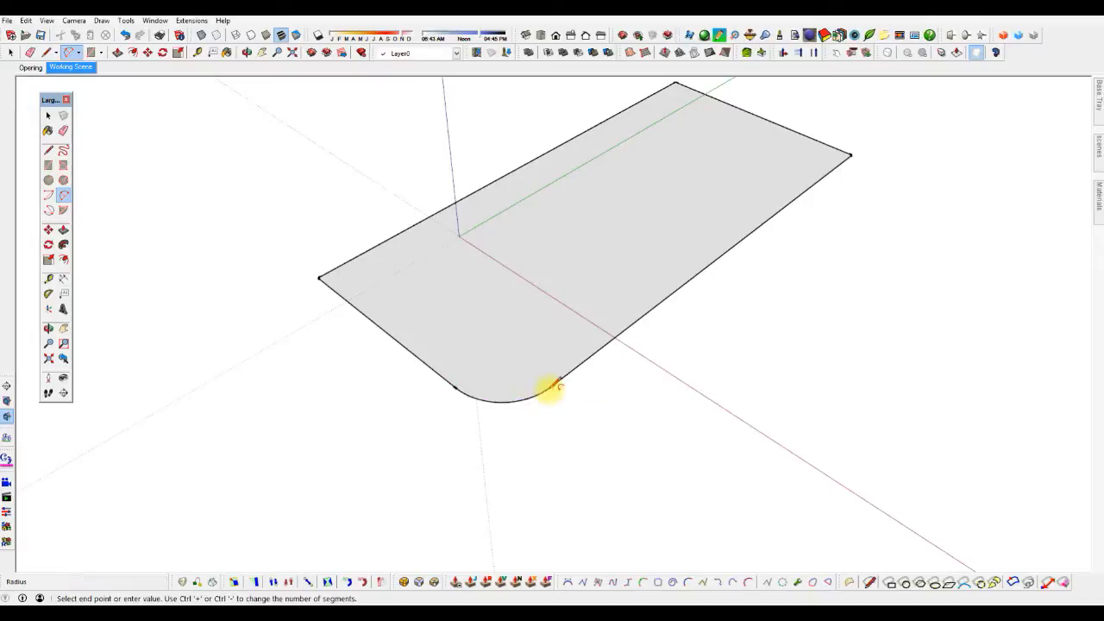
- Fillet the other corner on the rectangle's near short side with a tangent 2 Point Arc
click(372, 321)
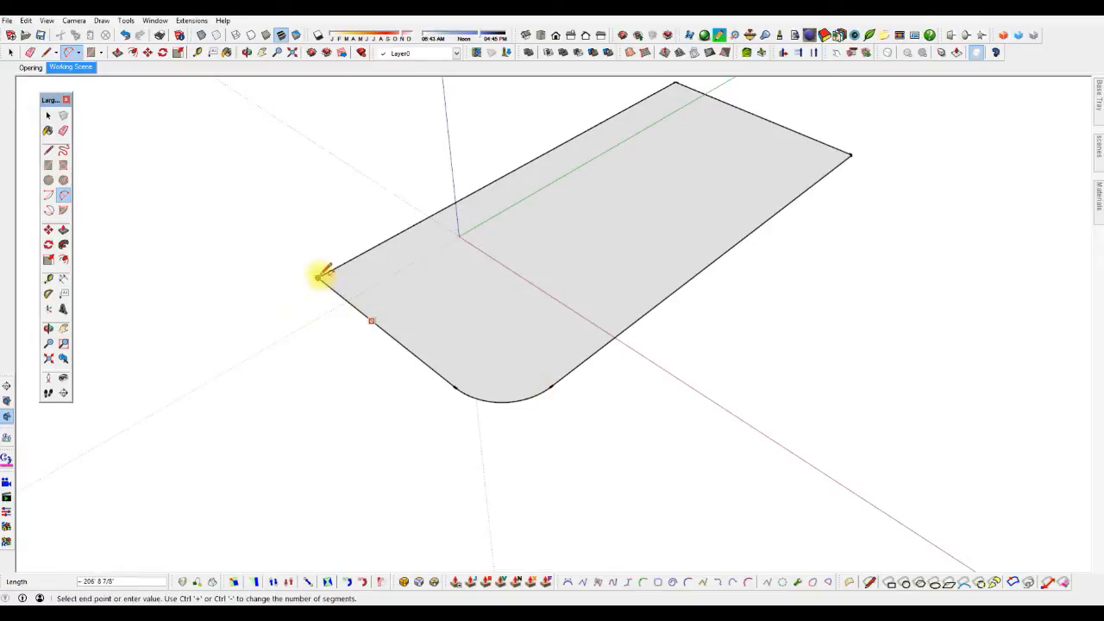
click(389, 239)
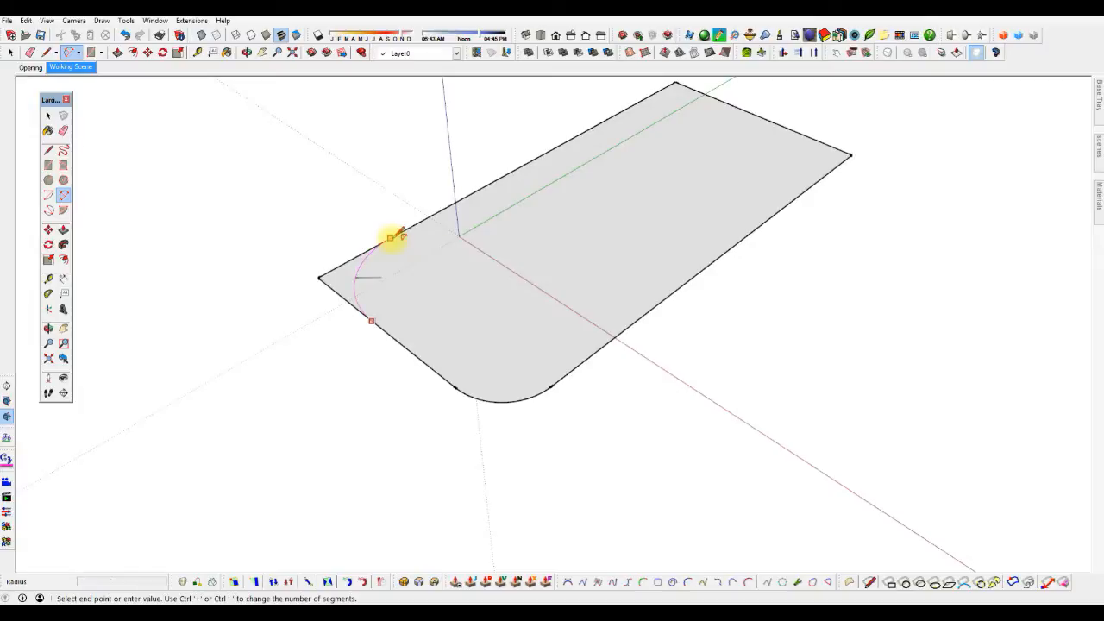
click(392, 239)
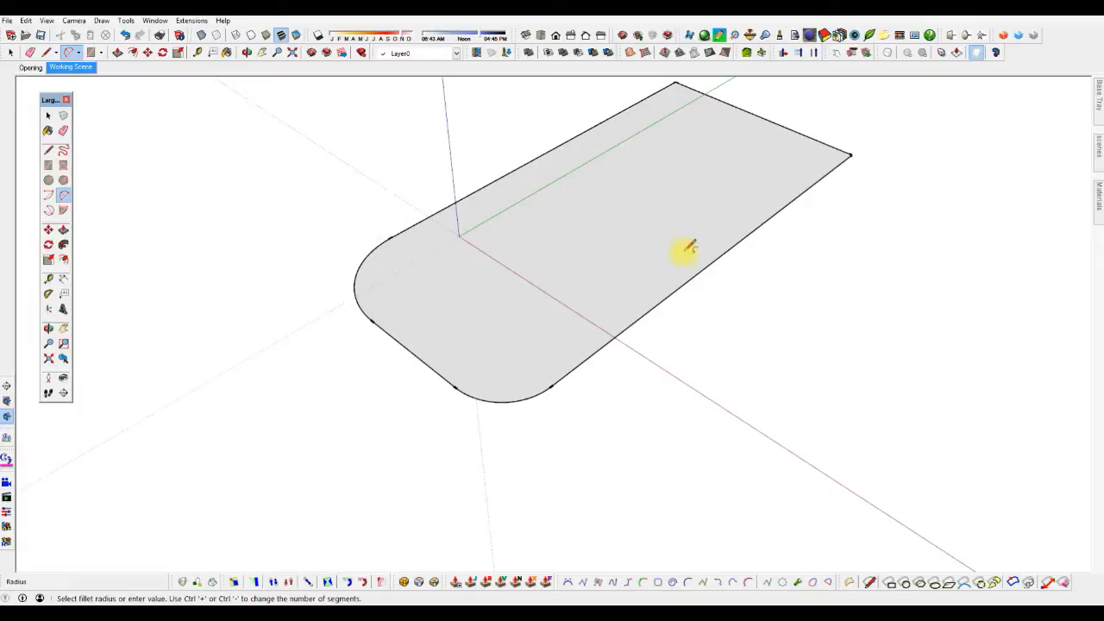
- Fillet the far corner at the end of the rectangle's long side with a 2 Point Arc tangent to both edges
click(769, 120)
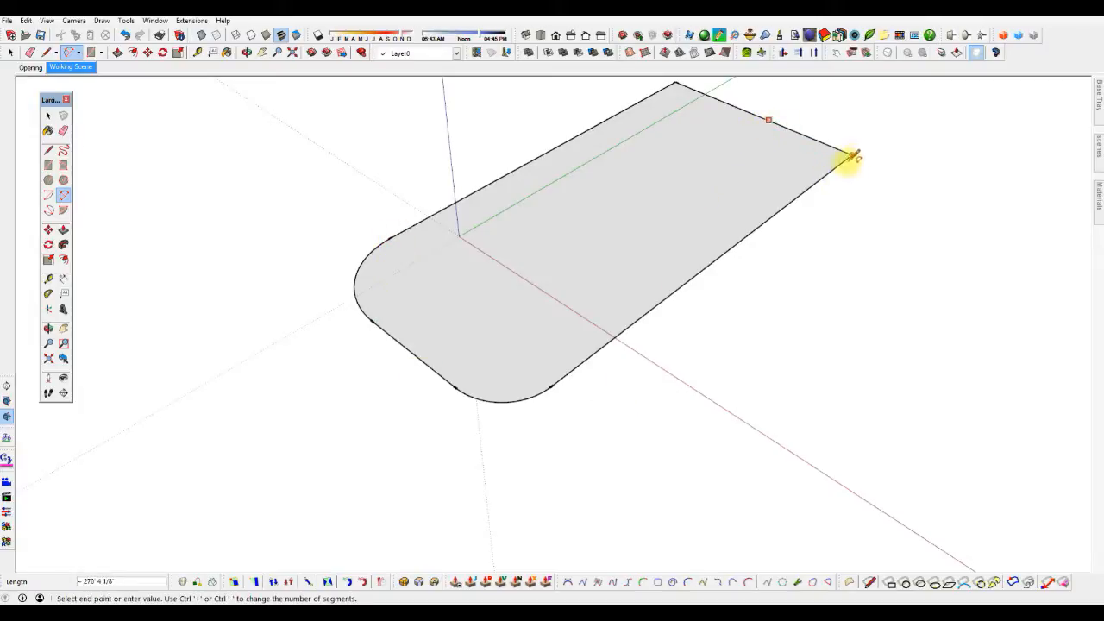
double_click(802, 194)
scroll(697, 308, down, 2)
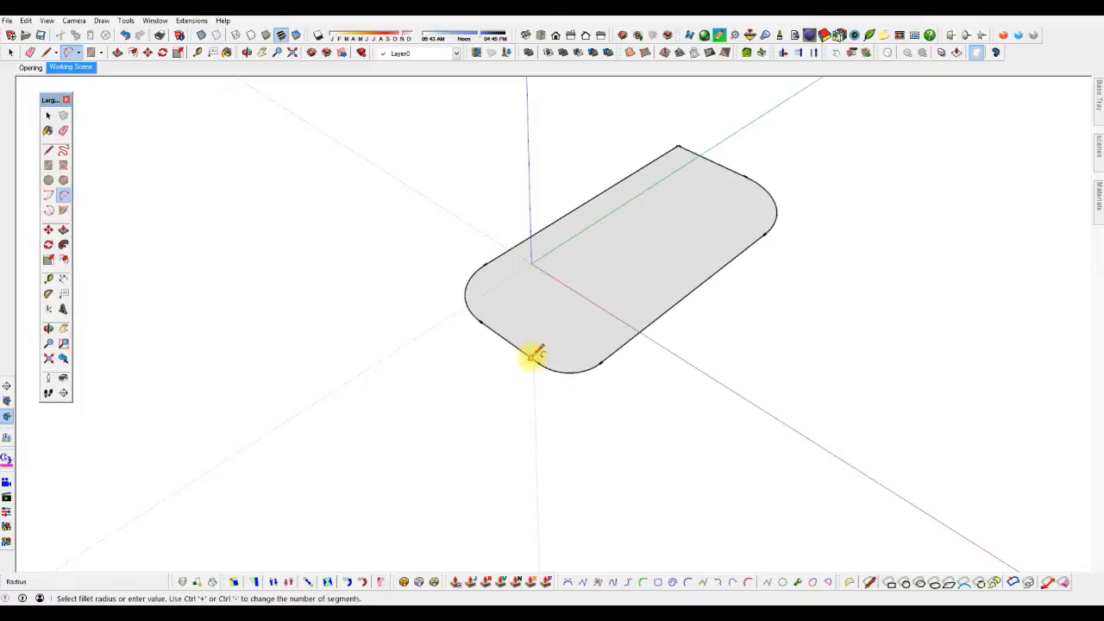
- Undo the three corner fillets on the rectangle
key(ctrl+z)
key(ctrl+z)
key(ctrl+z)
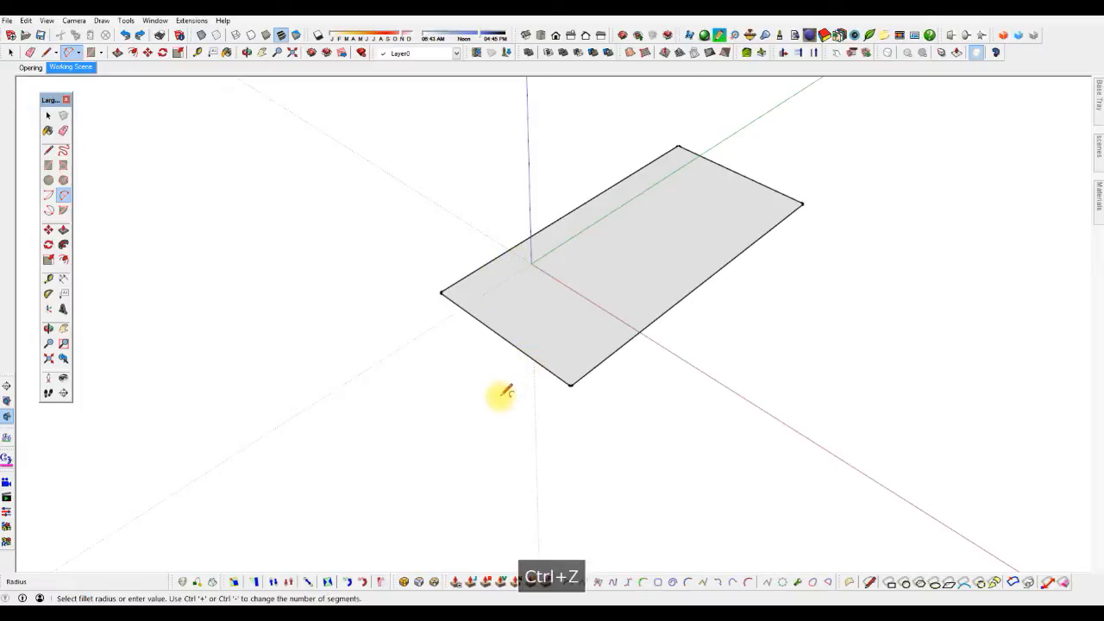
- Inspect the entity information of the rectangle's near short edge, and clear the selection
scroll(527, 370, up, 4)
key(space)
scroll(650, 349, down, 1)
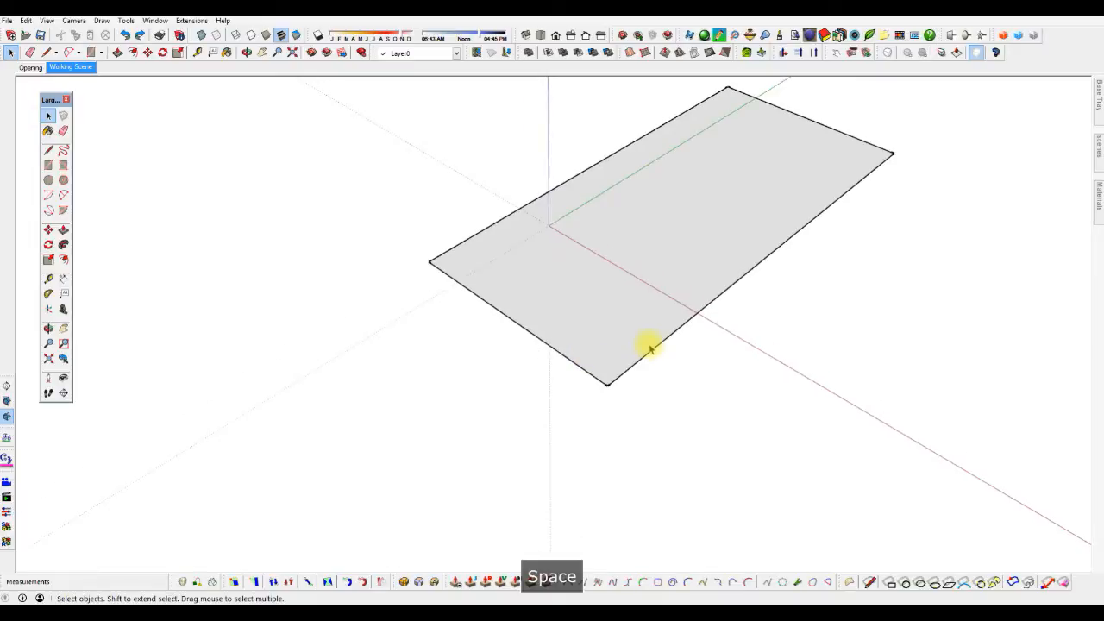
scroll(653, 314, up, 2)
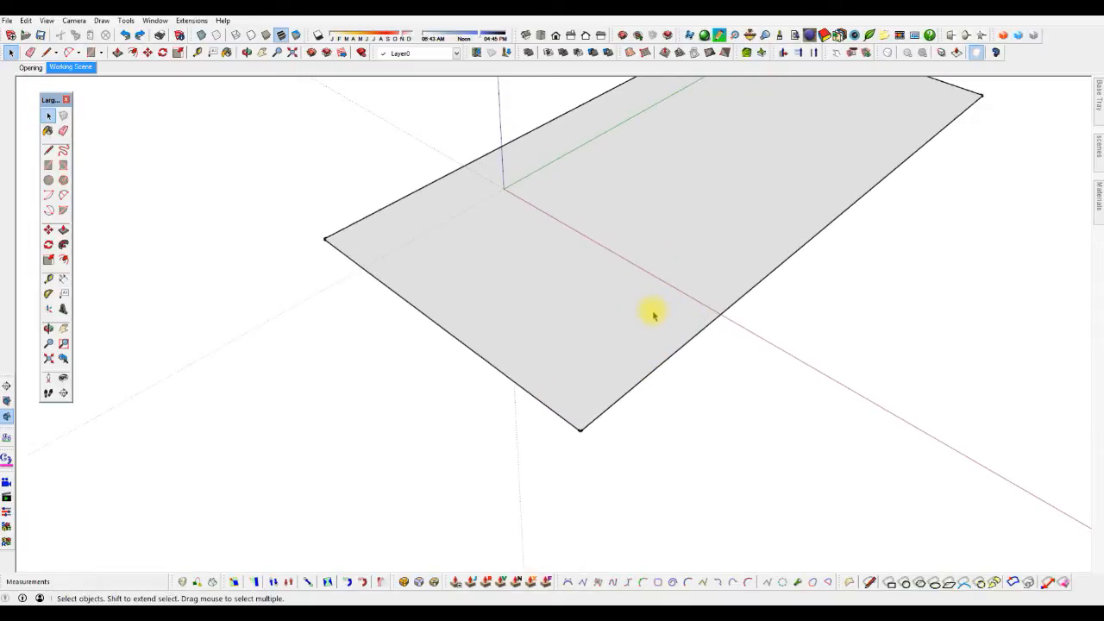
click(505, 377)
right_click(505, 378)
click(527, 379)
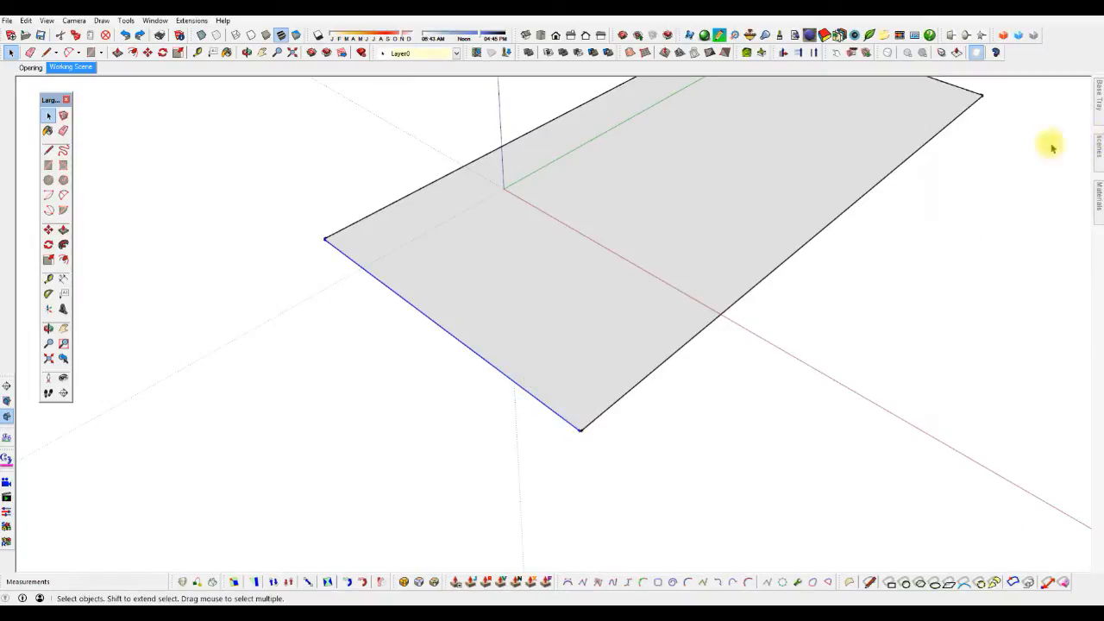
click(854, 306)
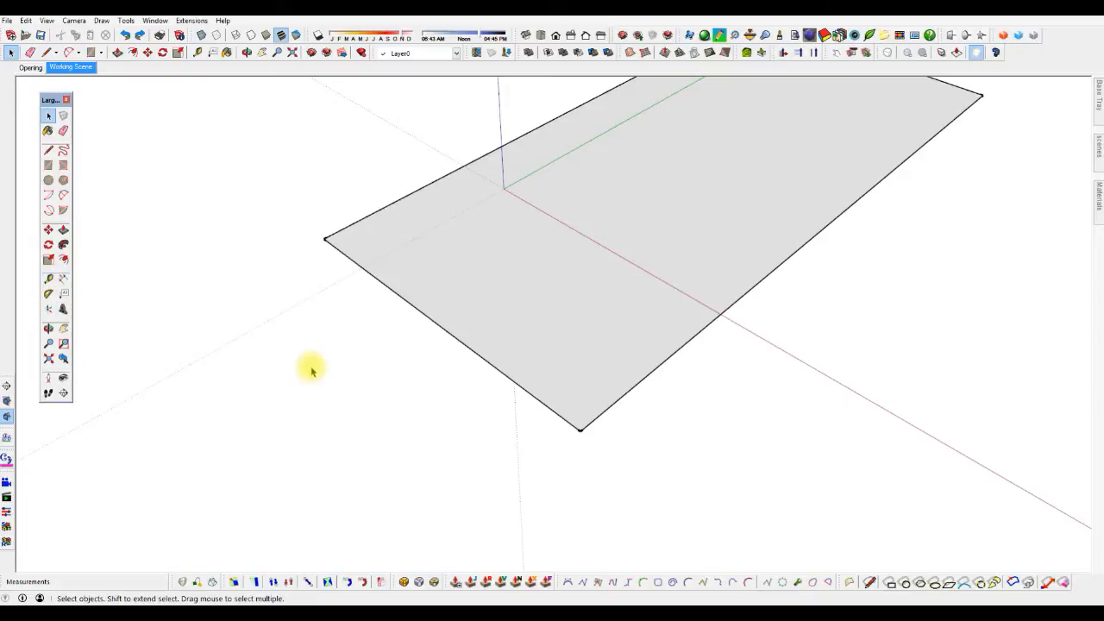
- Place a Tape Measure guide line 100' inside the rectangle, parallel to the long edge at the nearest corner
key(t)
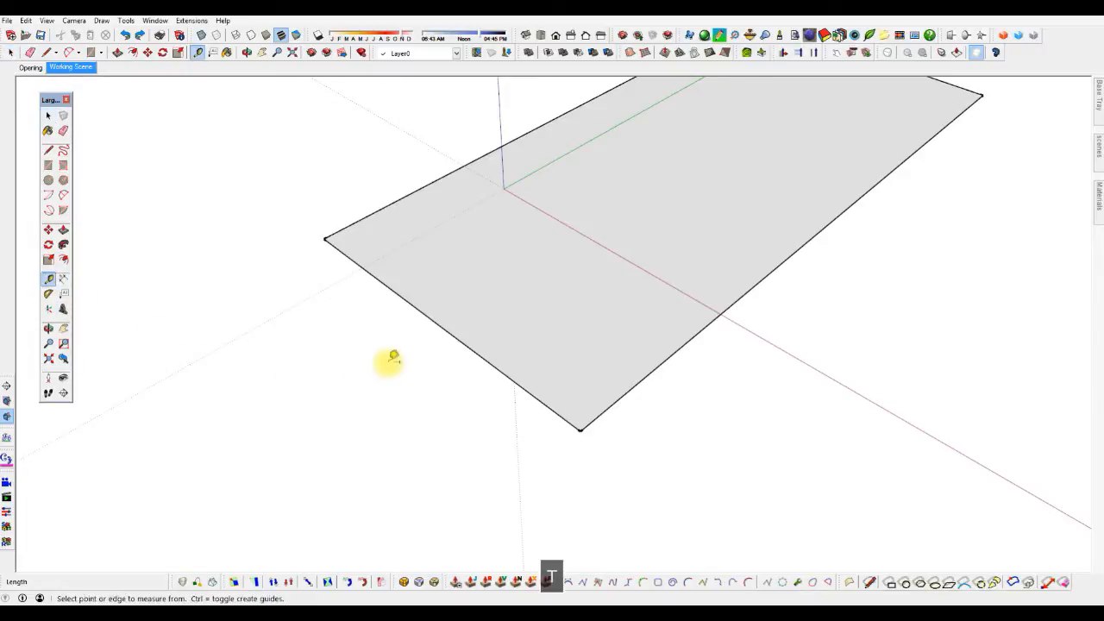
click(650, 372)
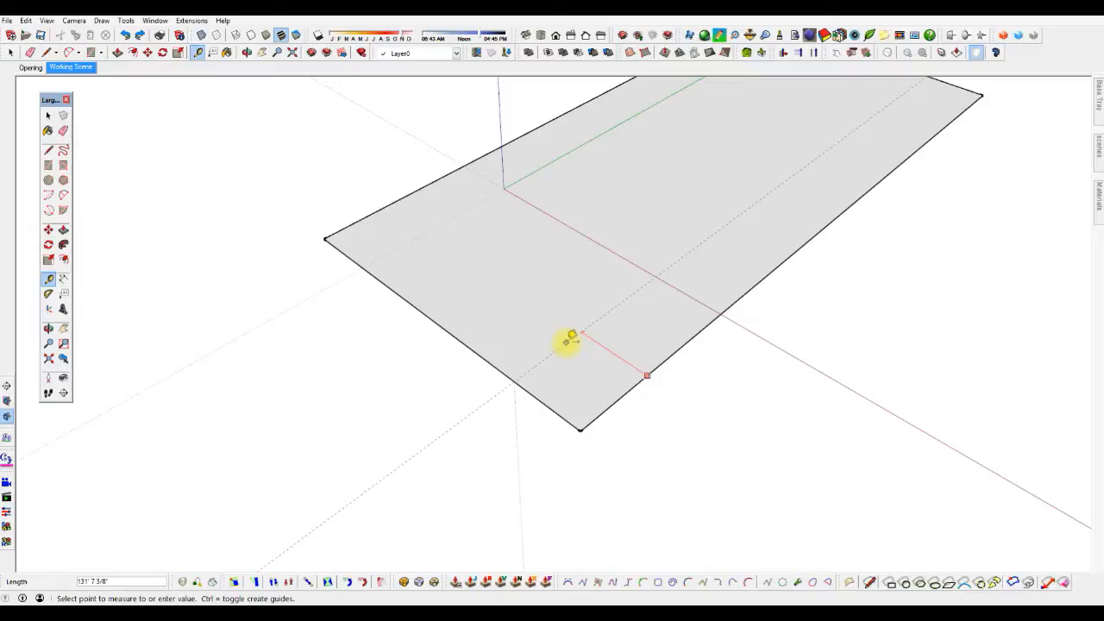
text(1)
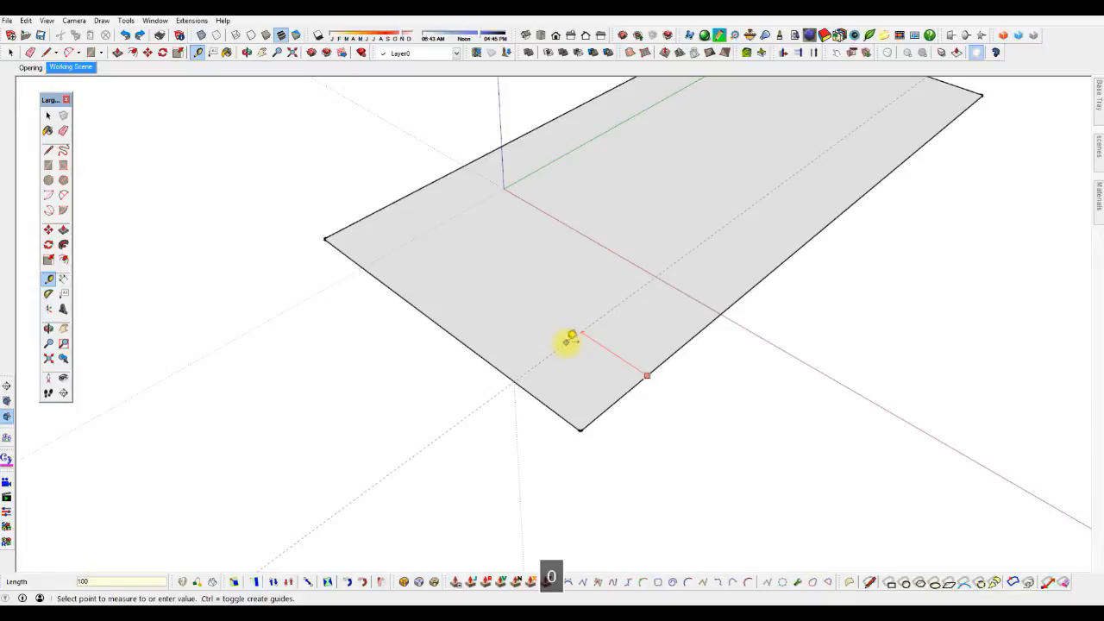
text(00)
key(Return)
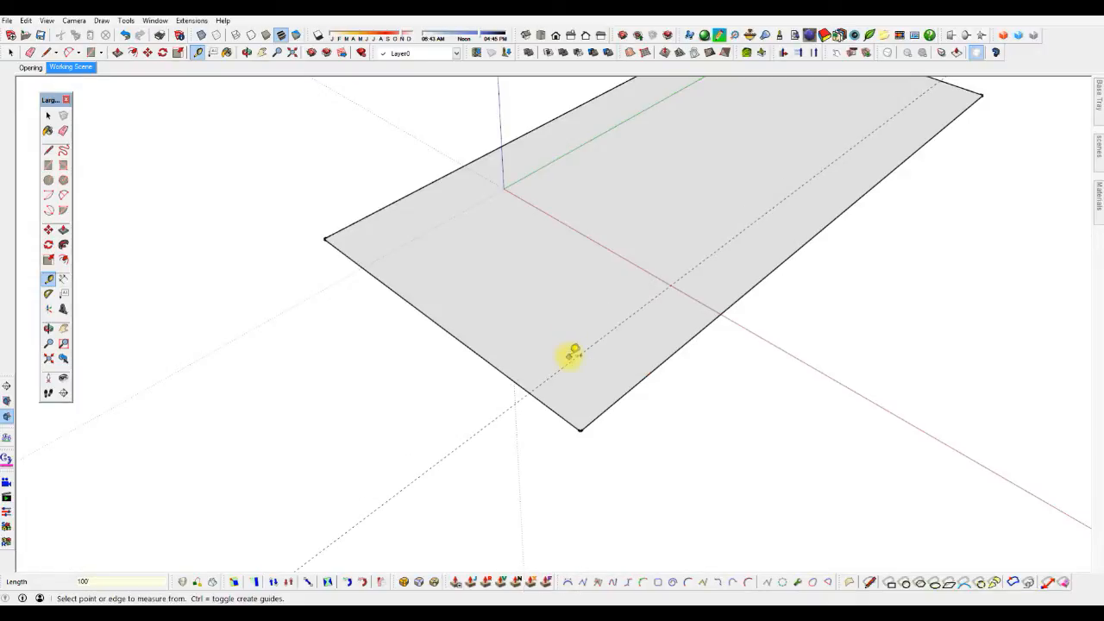
- Fillet the nearest corner with a tangent 2 Point Arc starting where the guide line crosses the short edge
key(a)
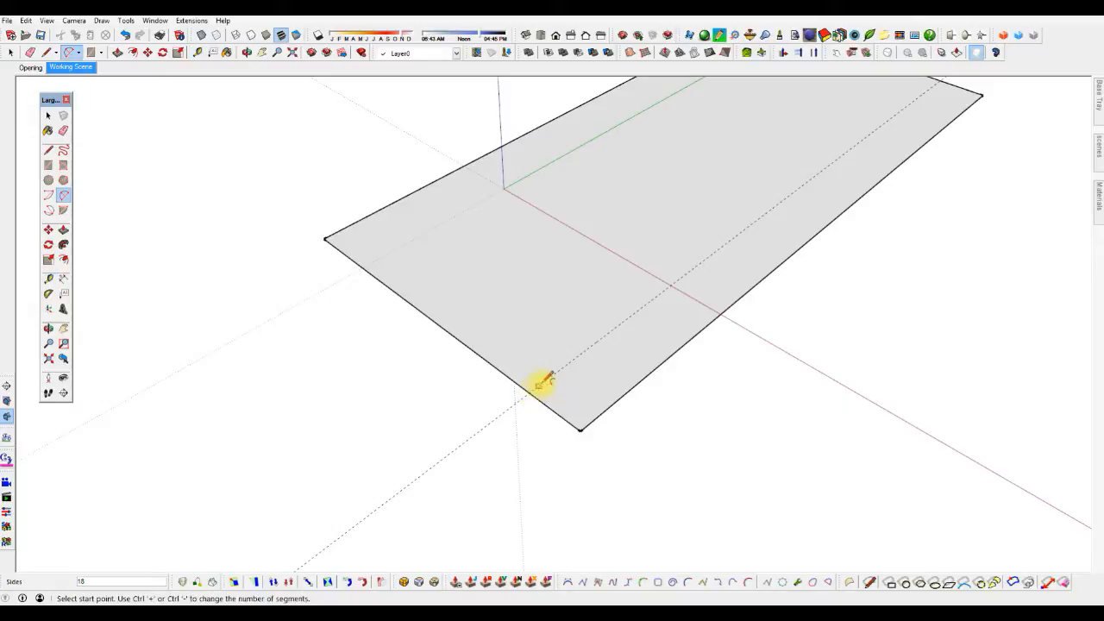
click(529, 392)
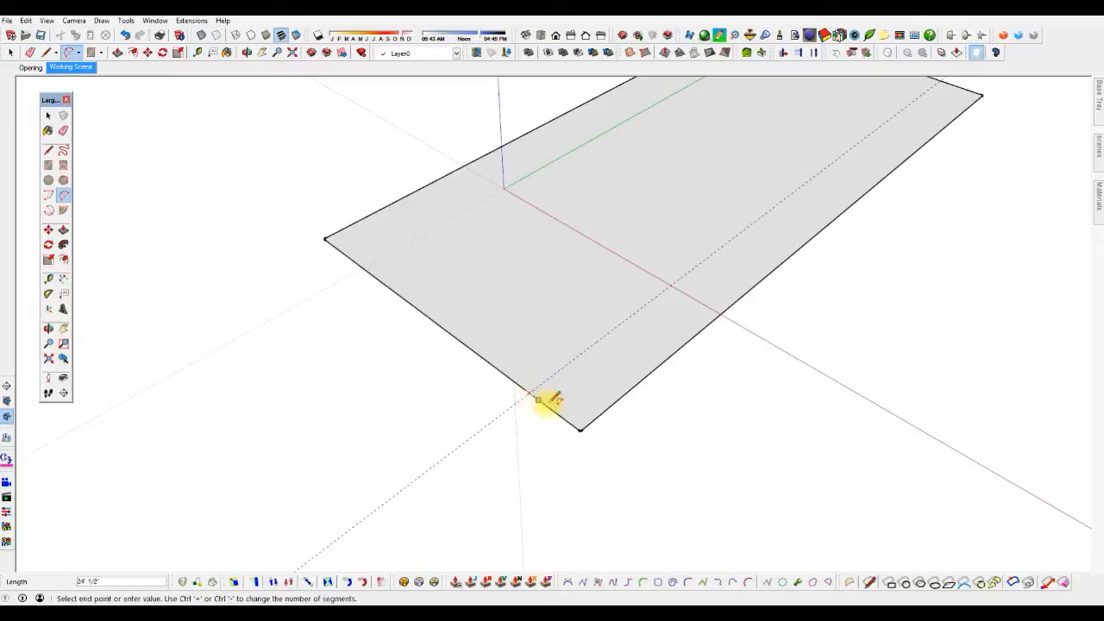
click(629, 393)
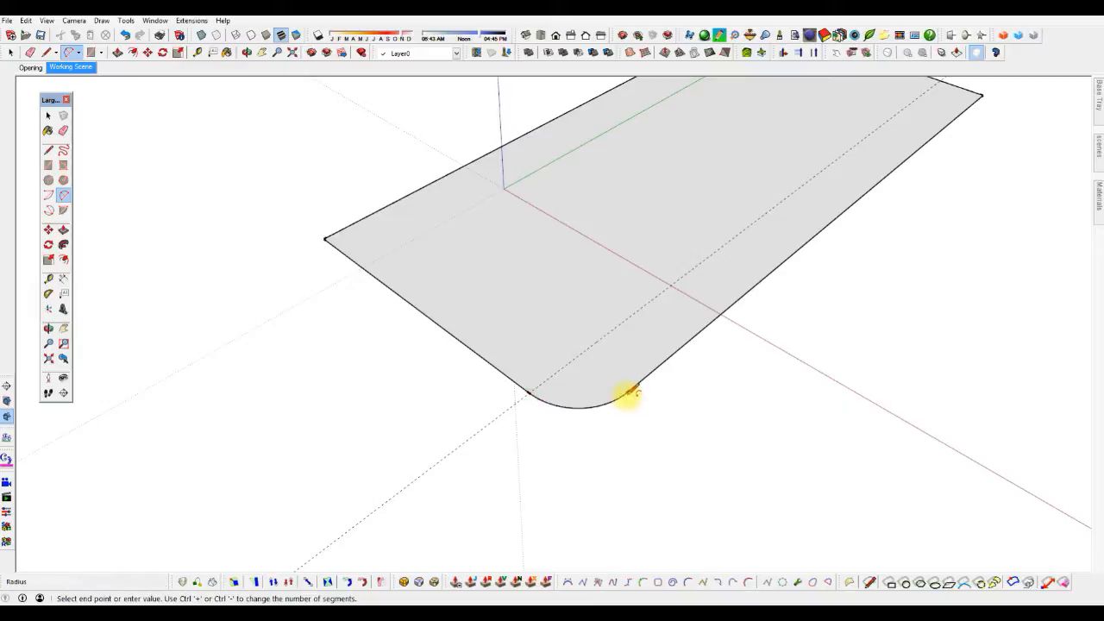
- Check the radius of the corner fillet arc in its entity information, and clear the selection
key(space)
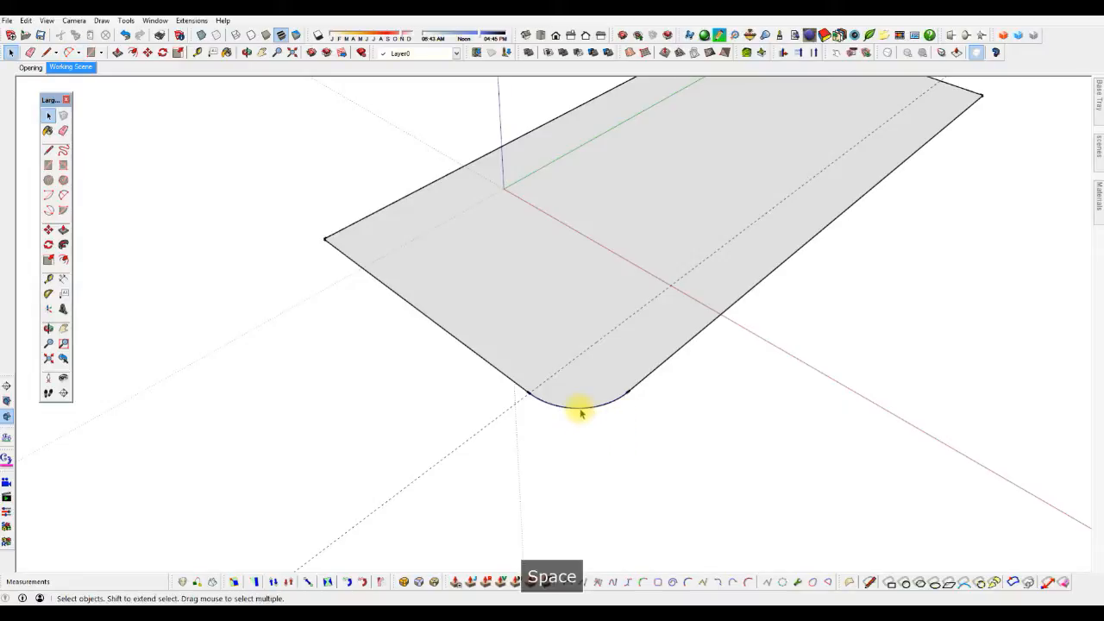
right_click(580, 413)
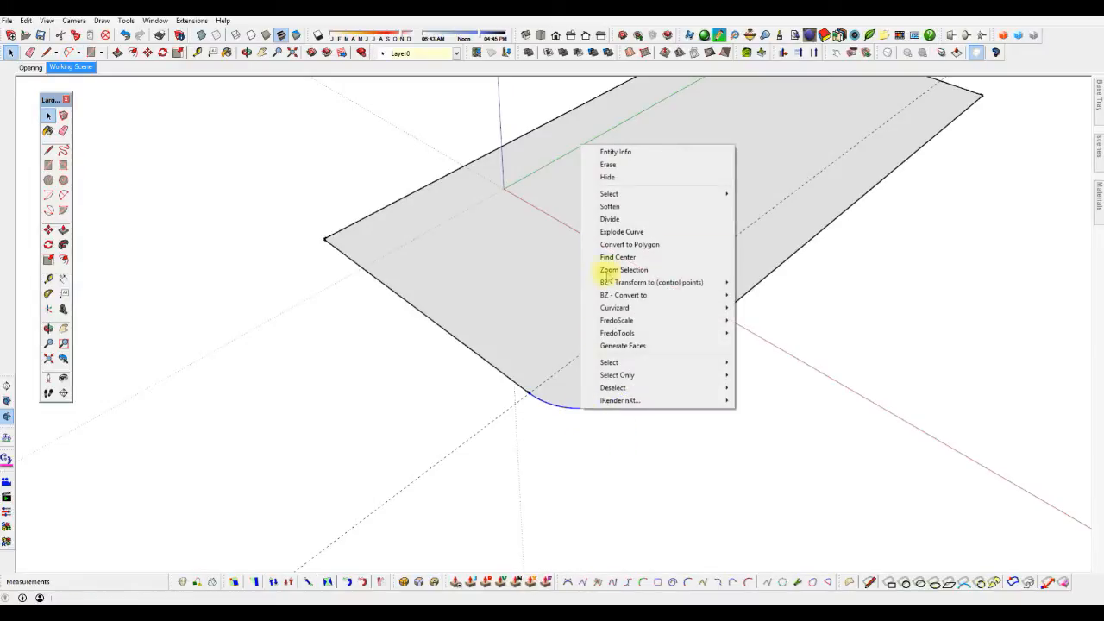
click(611, 151)
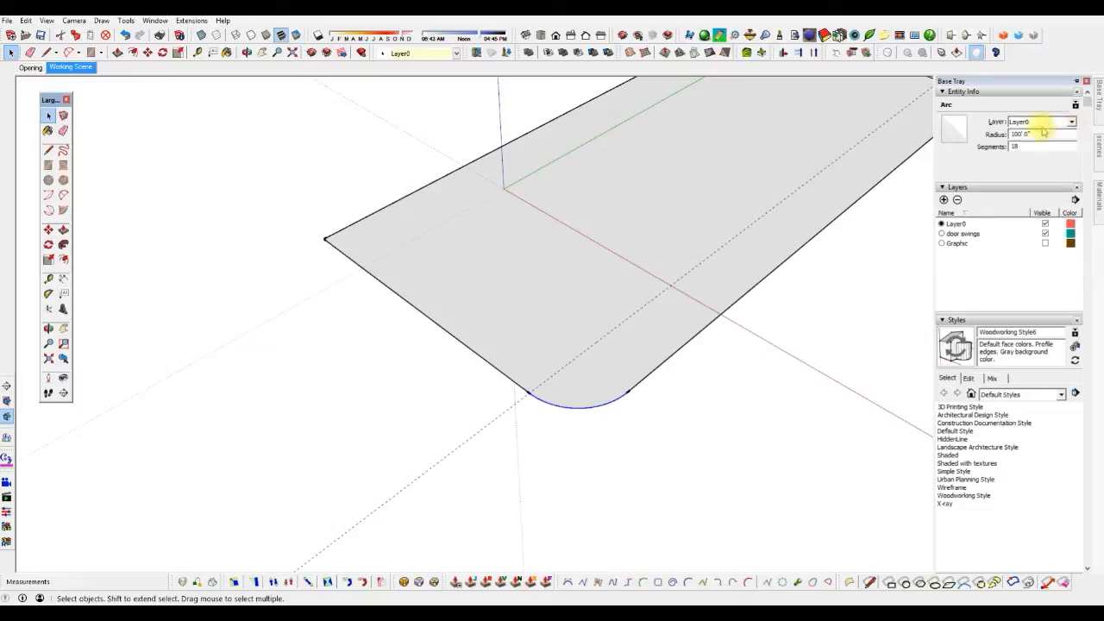
click(1027, 135)
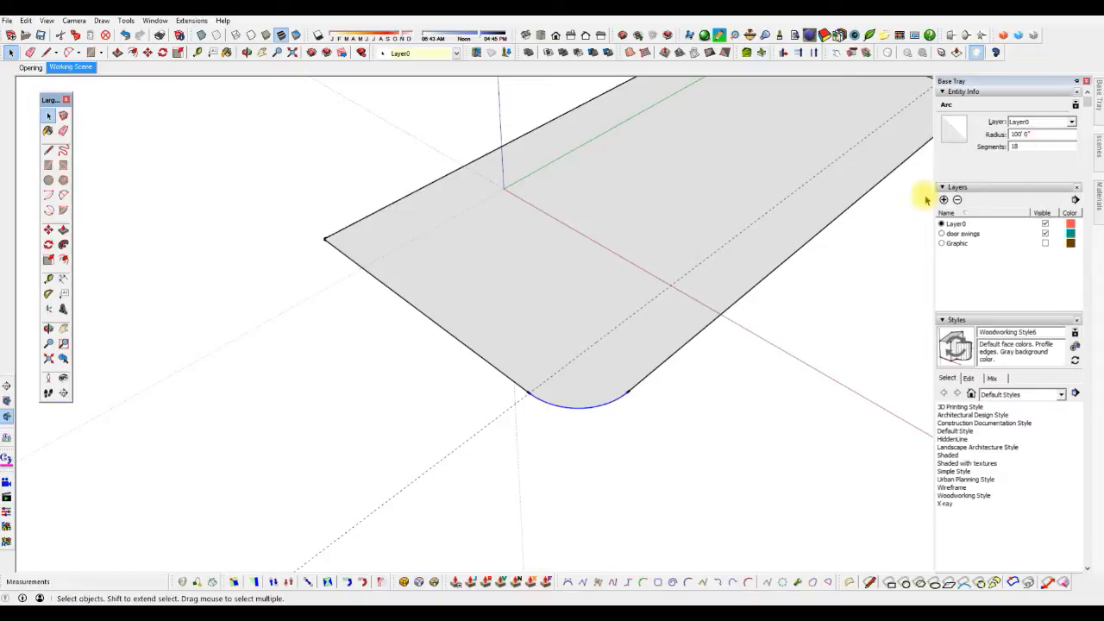
right_click(606, 408)
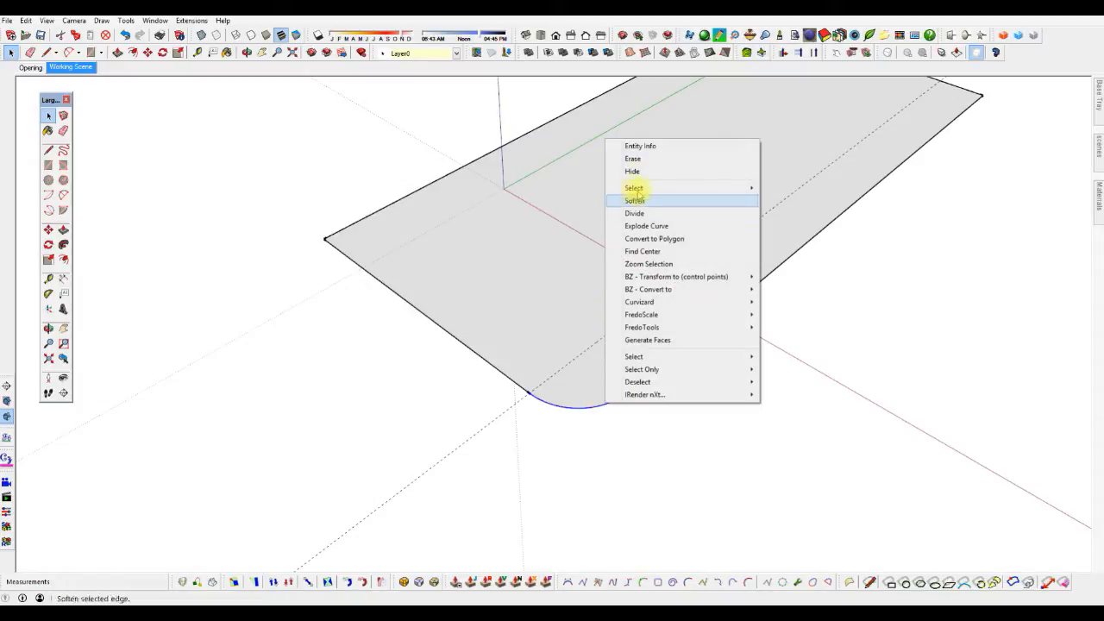
click(663, 149)
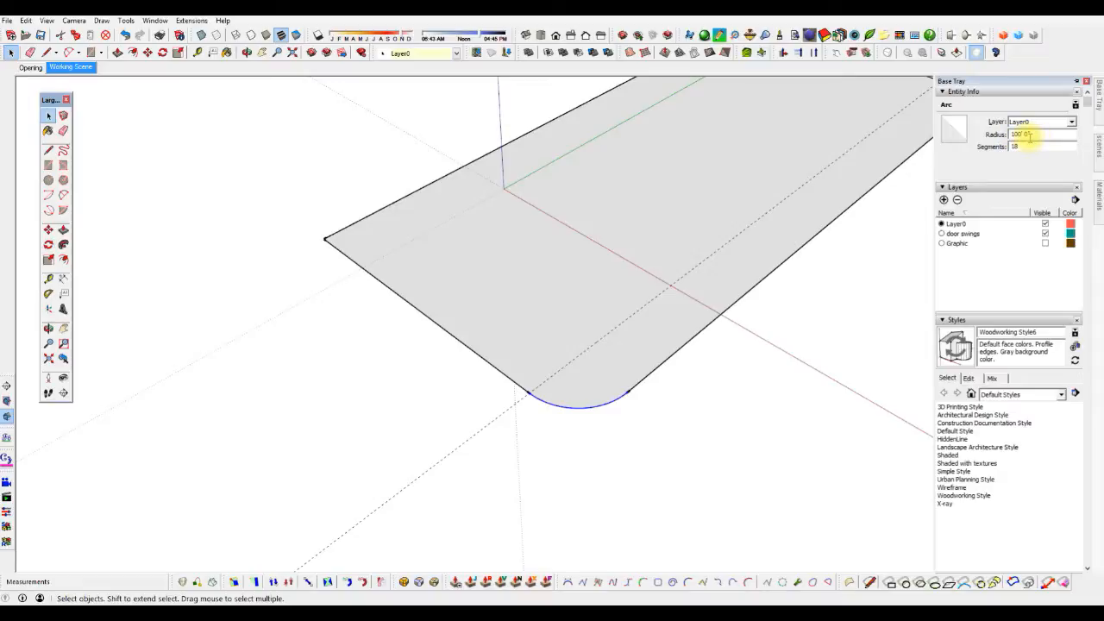
click(685, 380)
- Undo the guided corner fillet and the guide line
key(e)
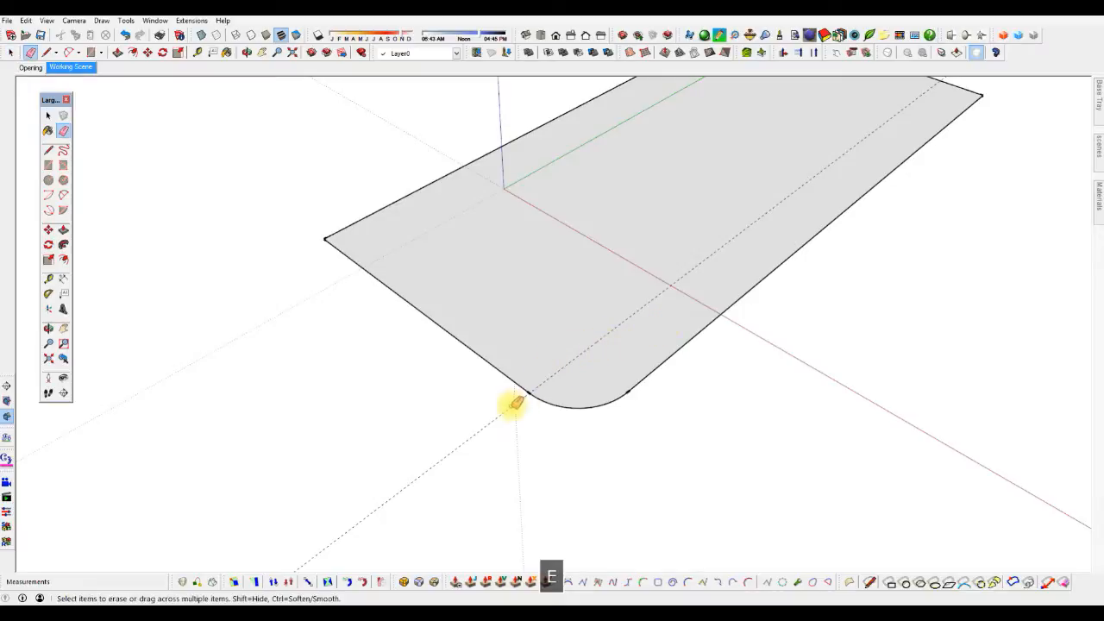
key(ctrl+z)
key(ctrl+z)
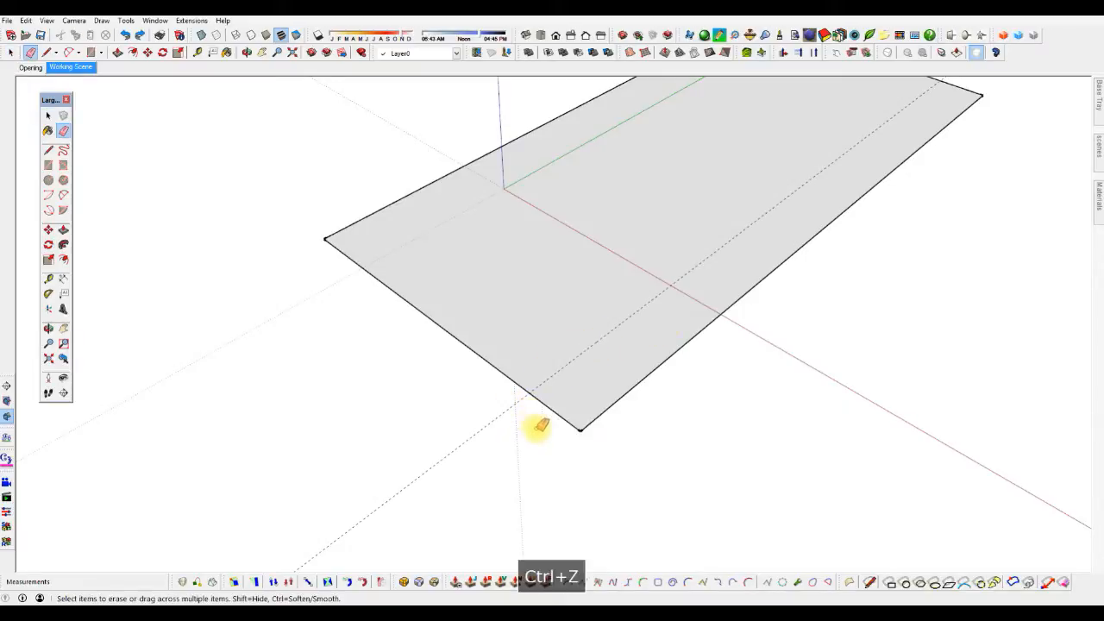
key(ctrl+z)
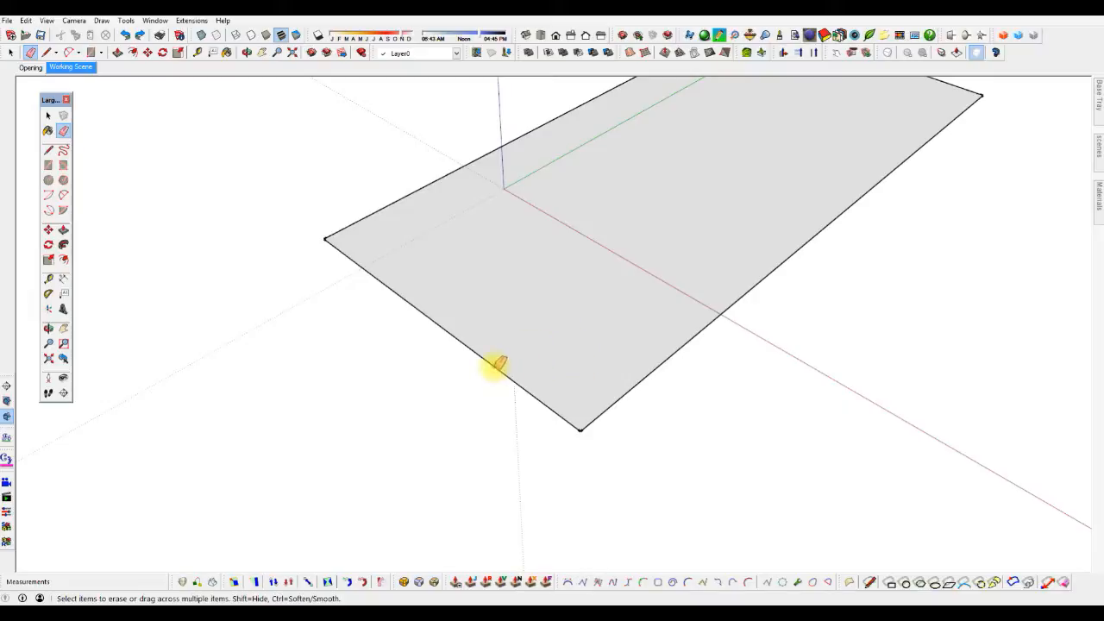
- Draw a 2 Point Arc across the nearest corner with its endpoints at unequal distances from the corner, tangent to the short edge
key(a)
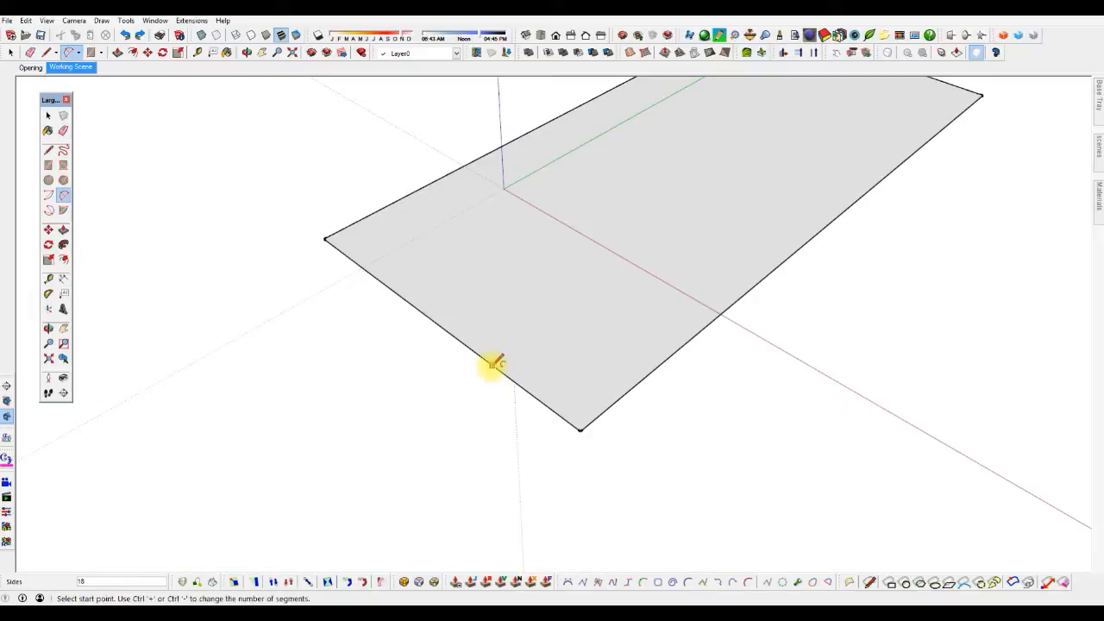
click(495, 367)
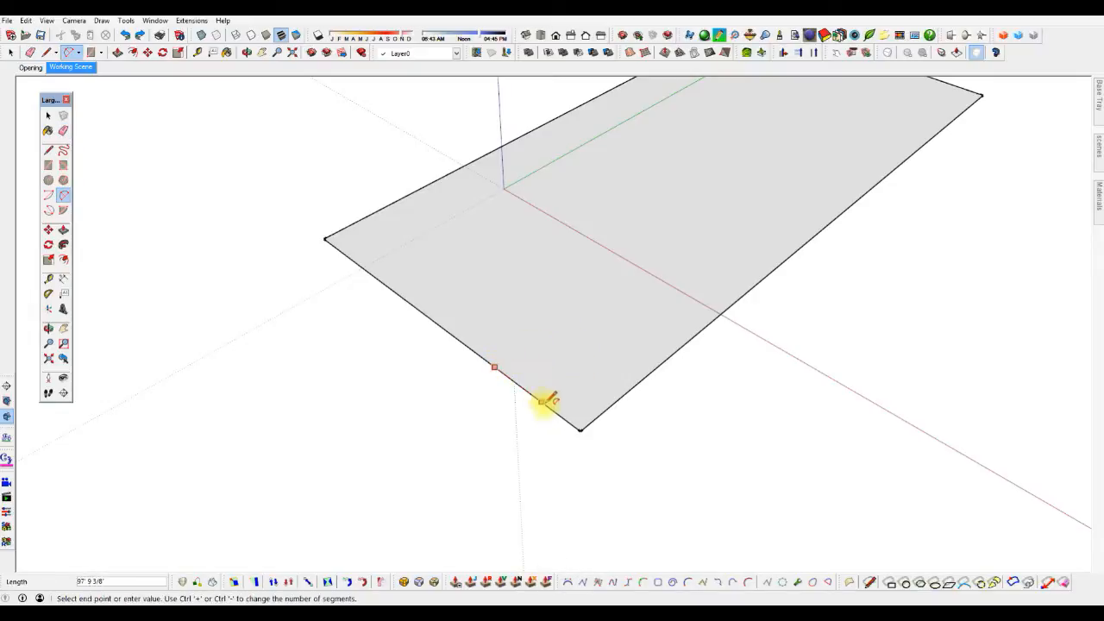
click(635, 385)
click(635, 385)
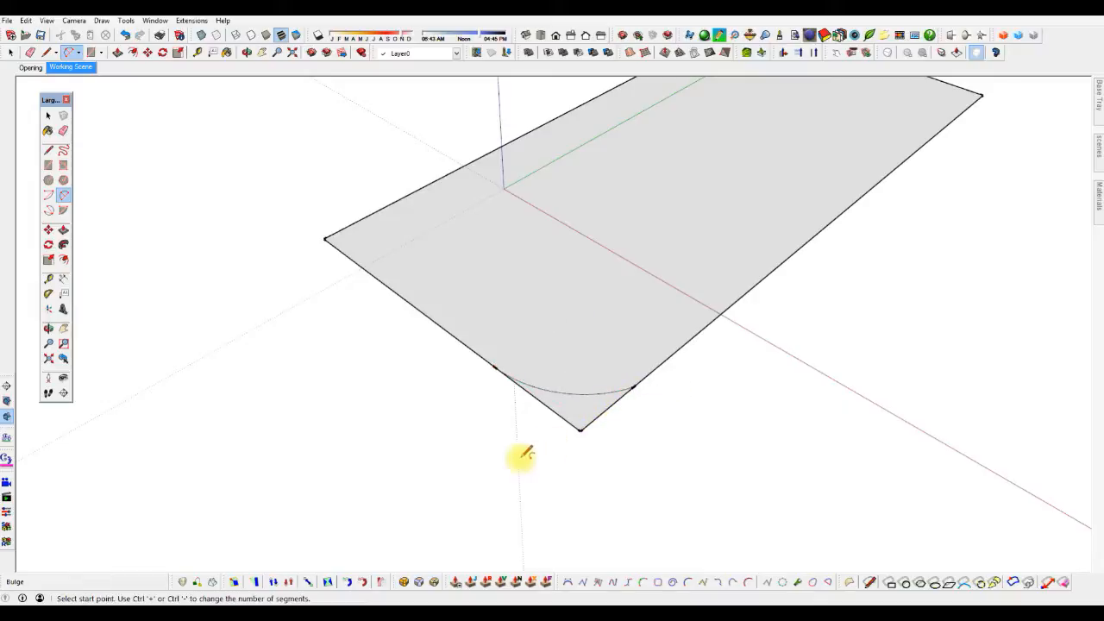
- Erase the two leftover corner edges outside the uneven arc
key(space)
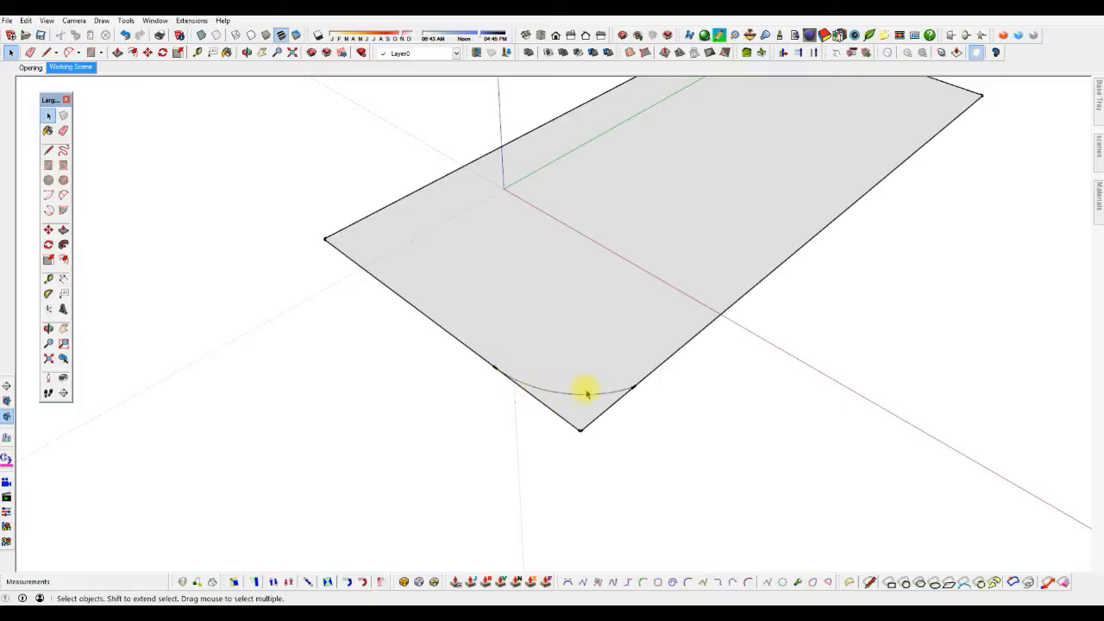
key(e)
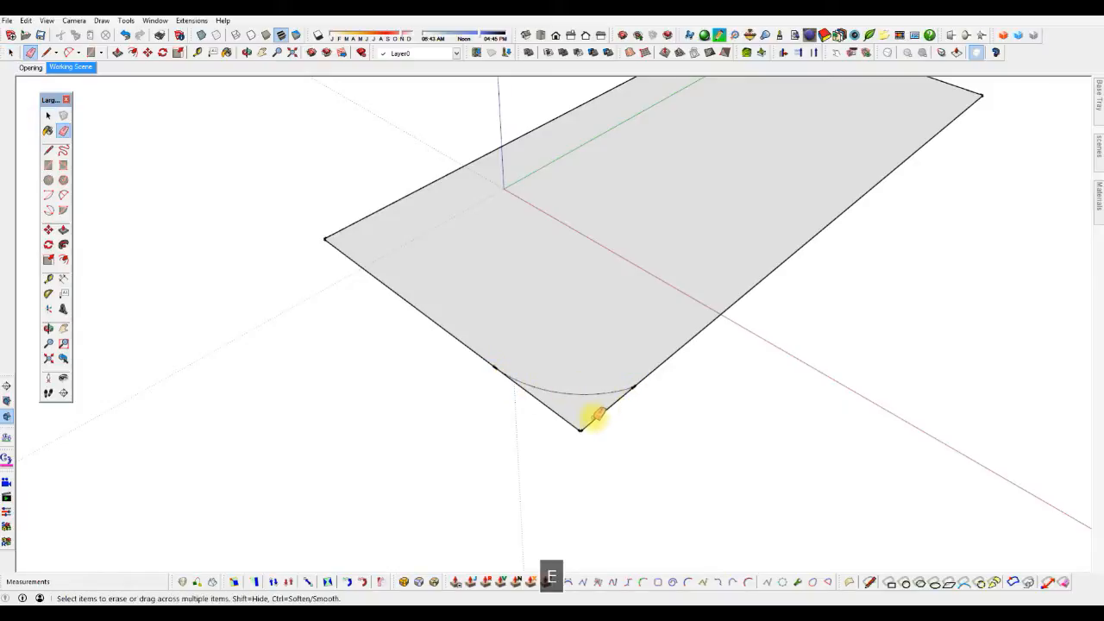
click(592, 419)
click(576, 426)
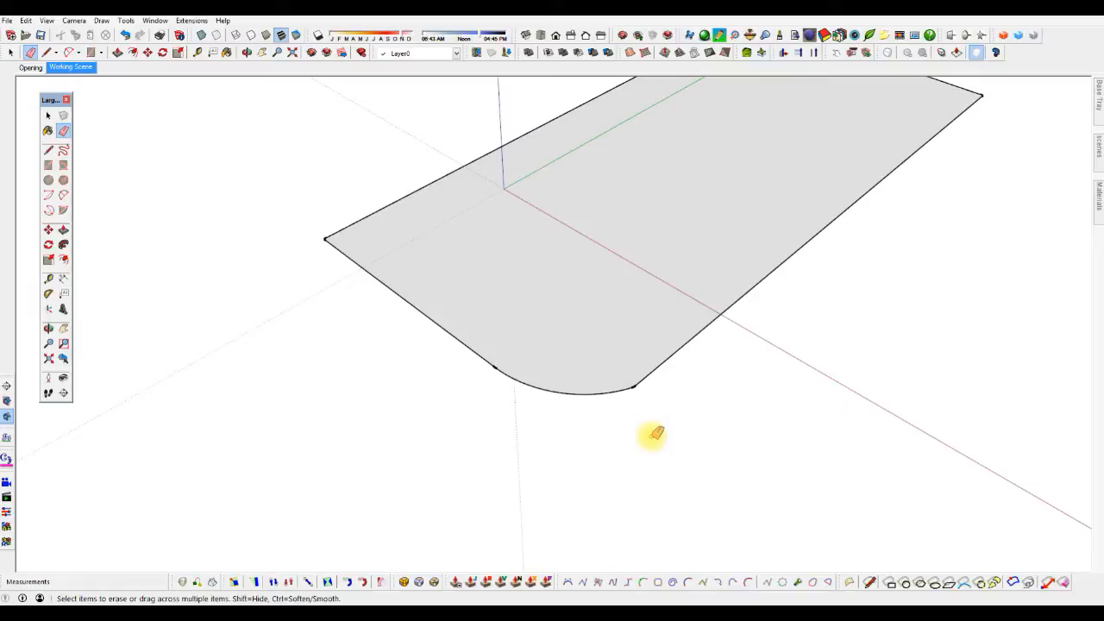
- Undo the corner edge erasures and the uneven arc
key(ctrl+z)
key(ctrl+z)
key(ctrl+z)
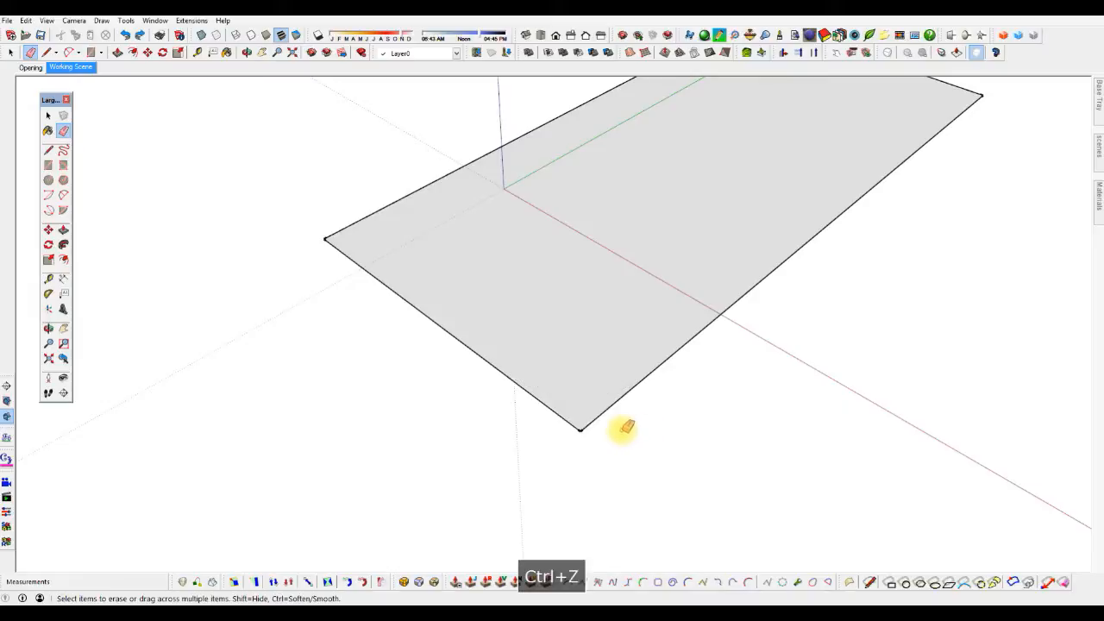
- Place two guide lines inside the rectangle, one parallel to the near short edge and one about 261' from the long edge
key(t)
click(500, 371)
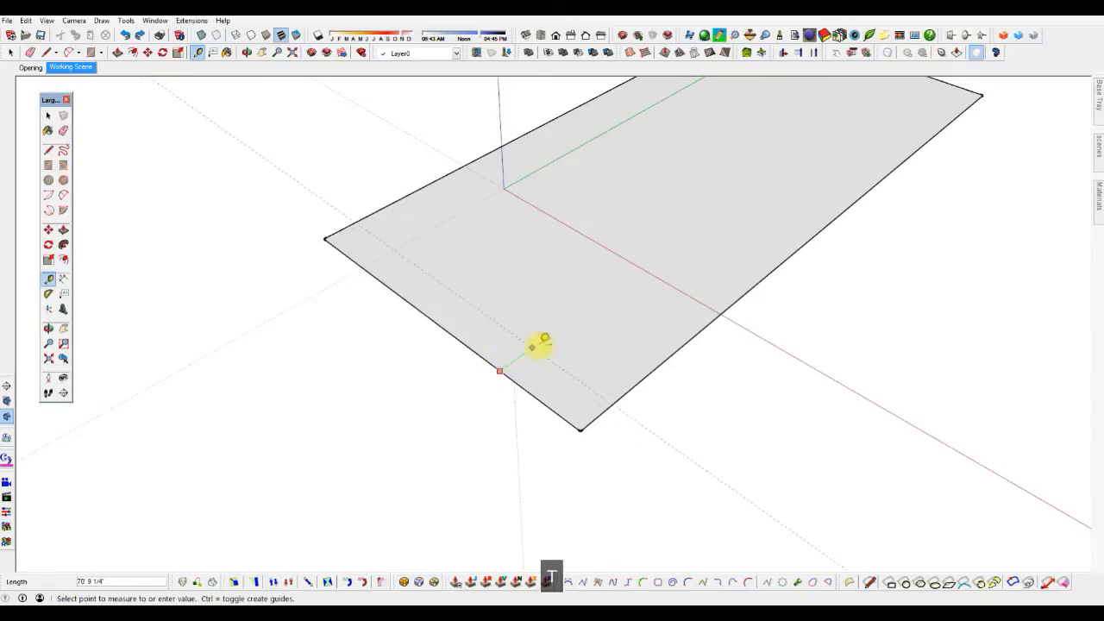
click(572, 320)
click(618, 399)
click(486, 318)
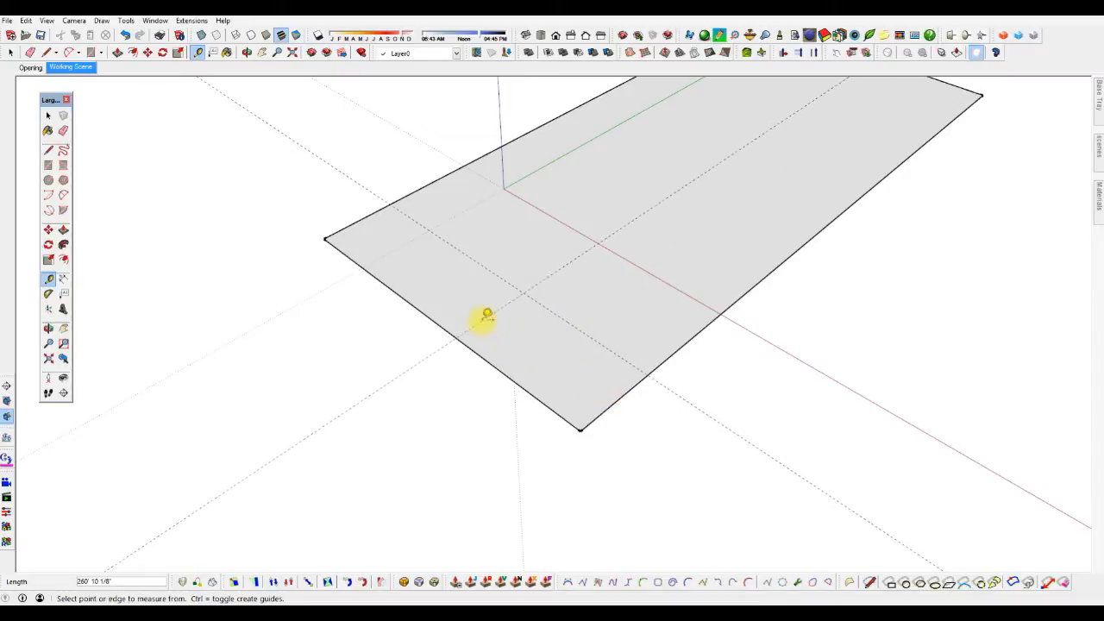
- Draw a 2 Point Arc across the nearest corner between the points where the guide lines cross the short and long edges
key(a)
click(456, 337)
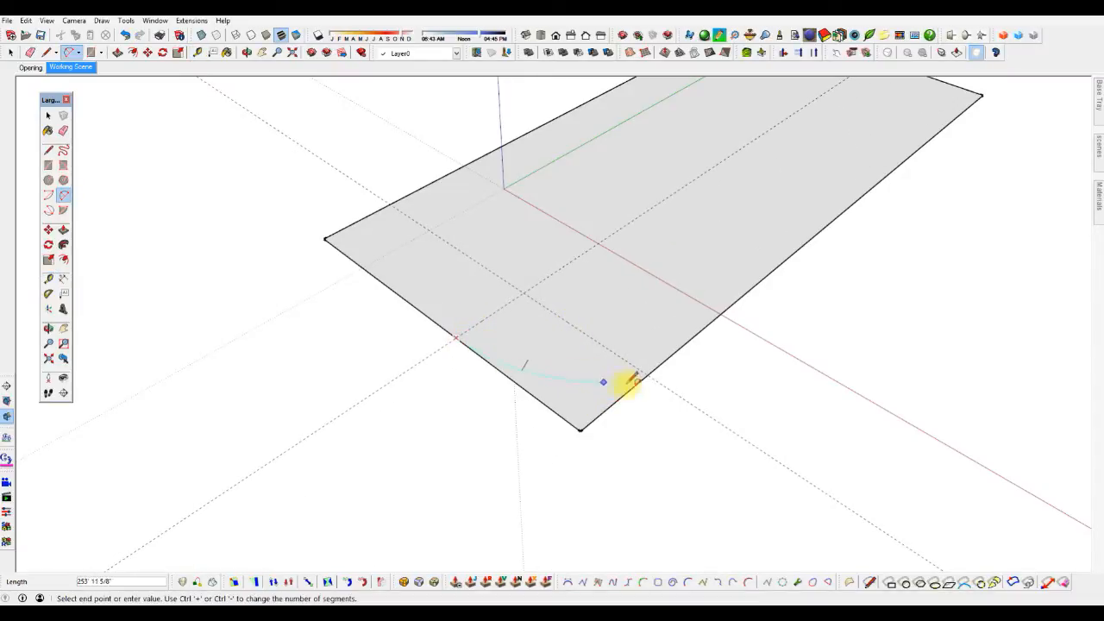
click(648, 376)
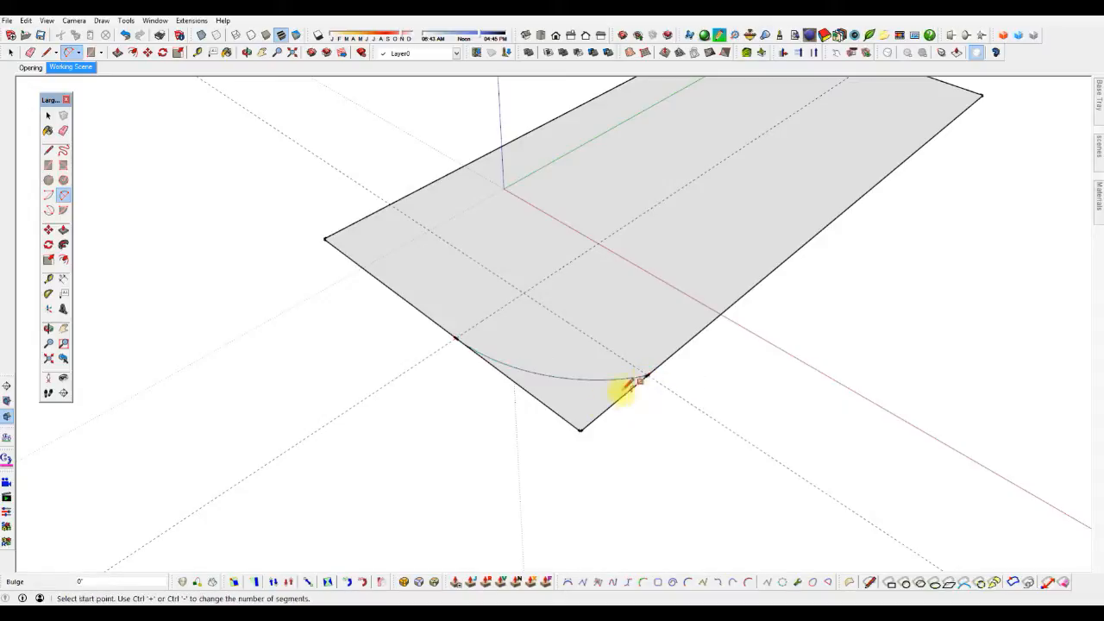
- Erase the two leftover corner edges of the rectangle outside the arc
key(space)
key(e)
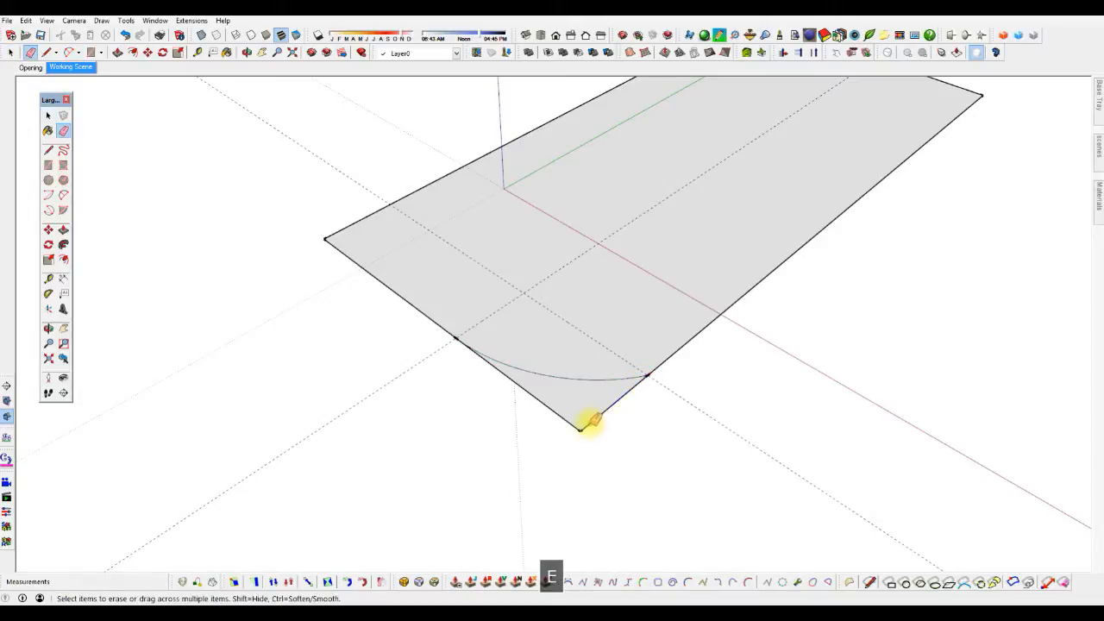
click(592, 419)
click(572, 421)
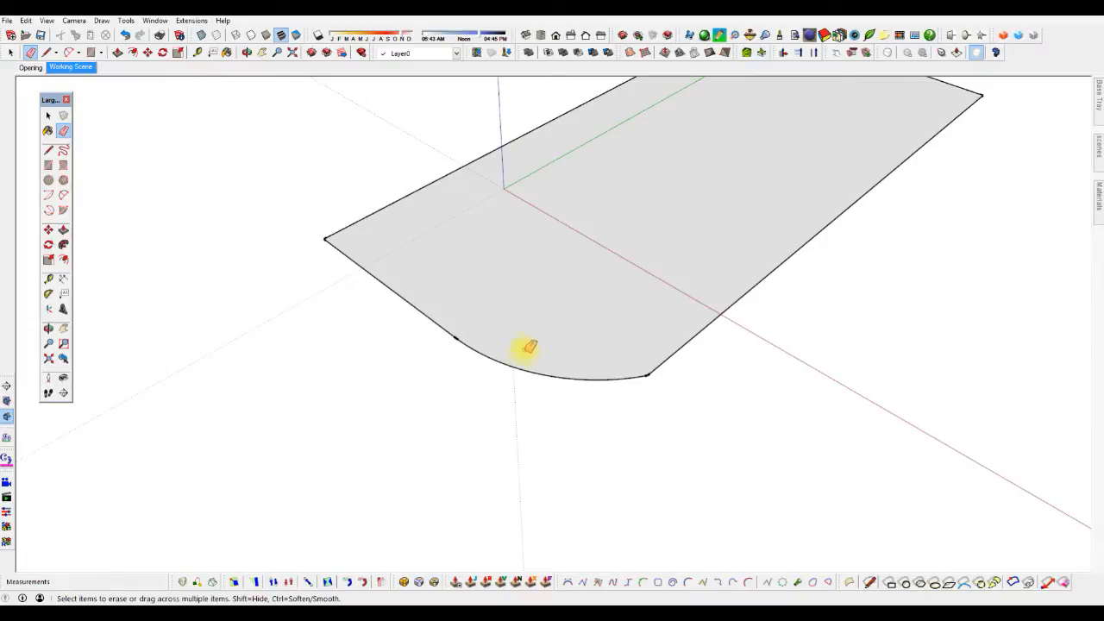
- Undo the corner trimming, and erase the whole rectangle together with its guide lines
key(ctrl+z)
key(ctrl+z)
scroll(511, 391, down, 5)
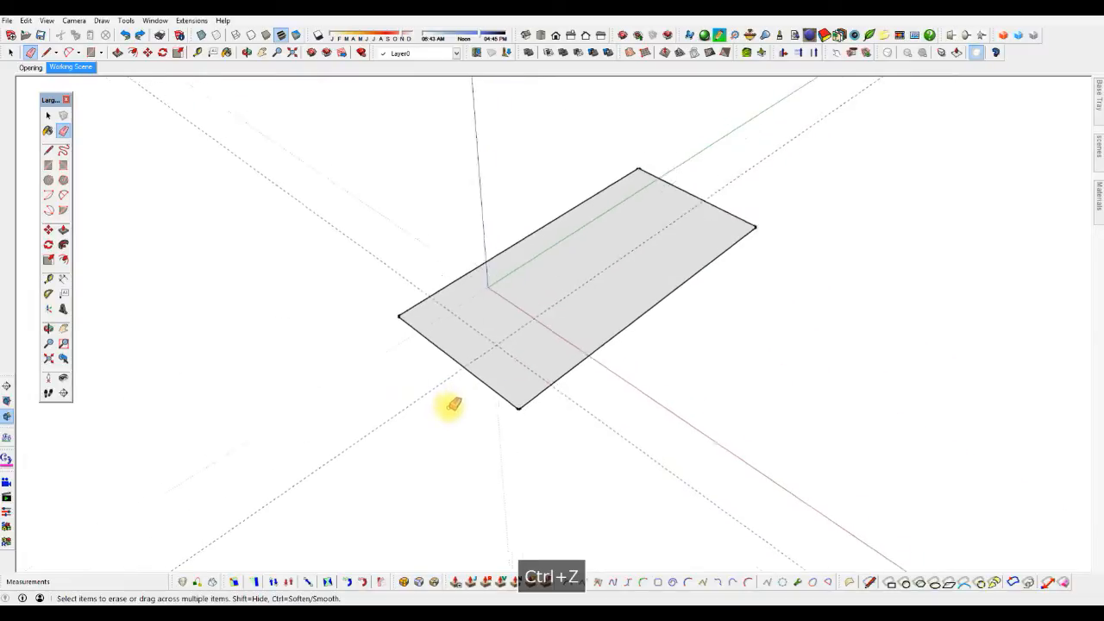
drag(601, 221, 606, 349)
mouse_move(457, 313)
mouse_down()
mouse_move(443, 374)
mouse_move(456, 345)
mouse_up()
middle_drag(463, 361, 451, 298)
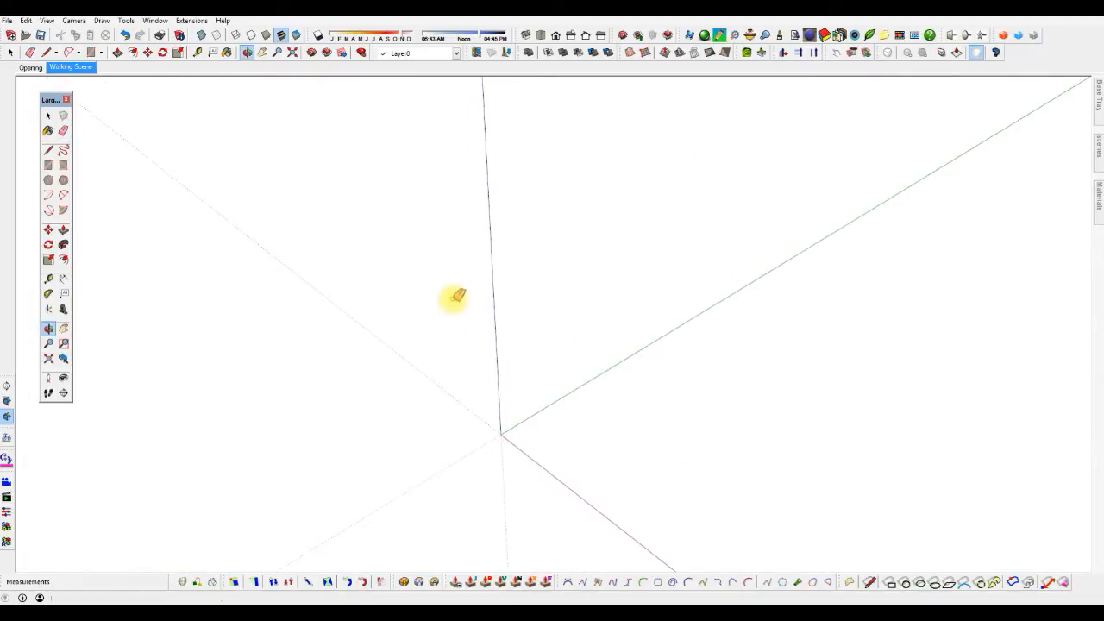
scroll(429, 365, down, 3)
scroll(438, 470, up, 5)
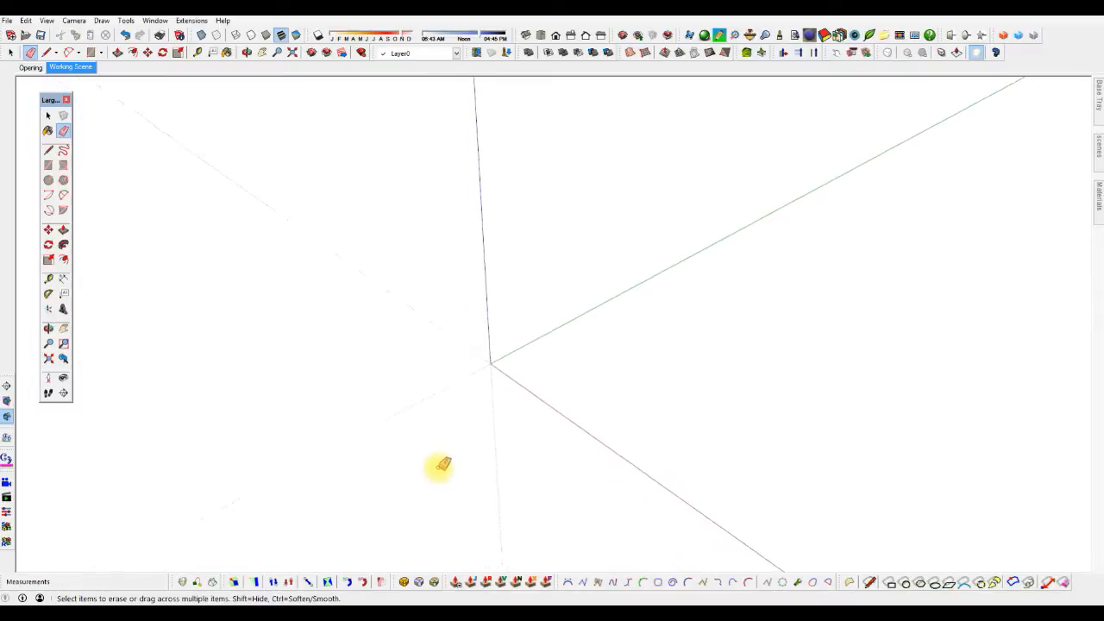
- Draw a new ground rectangle around the origin and push/pull it up about 387' into a box
key(r)
click(459, 355)
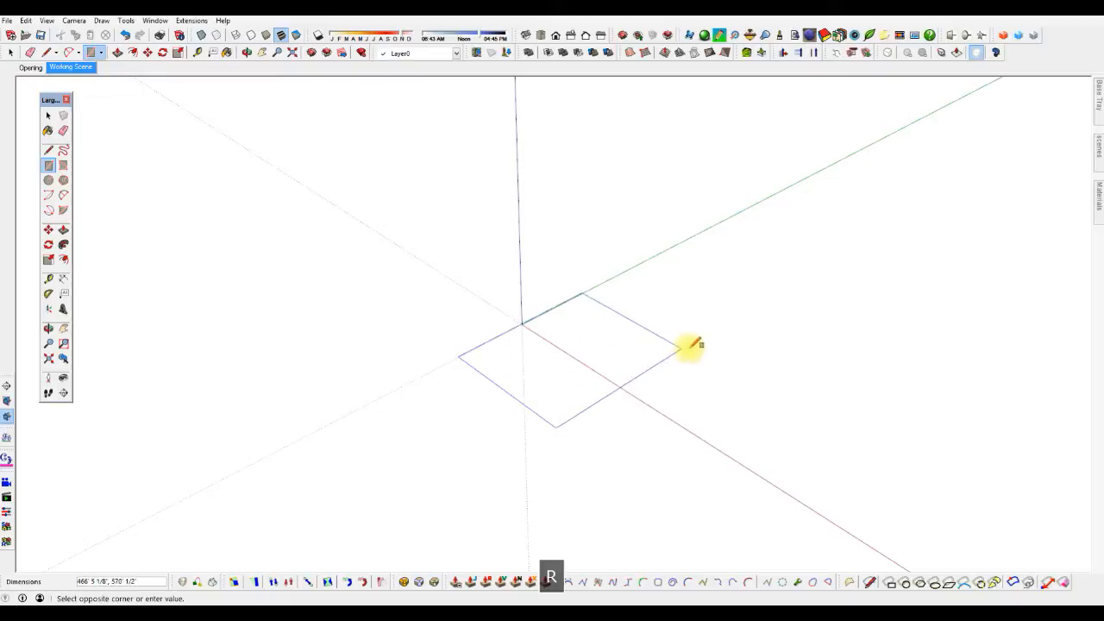
click(747, 297)
key(space)
click(661, 336)
key(p)
drag(661, 336, 661, 229)
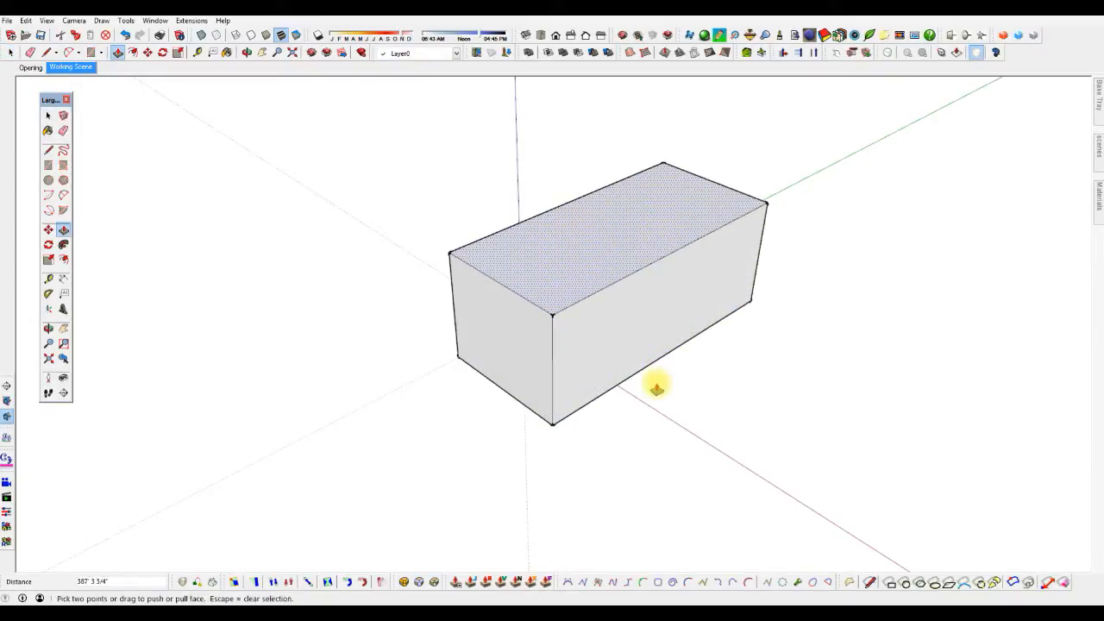
- Draw a doorway rectangle of about 205' by 258' rising from the bottom edge of the box's long front face
key(o)
drag(658, 389, 639, 333)
key(r)
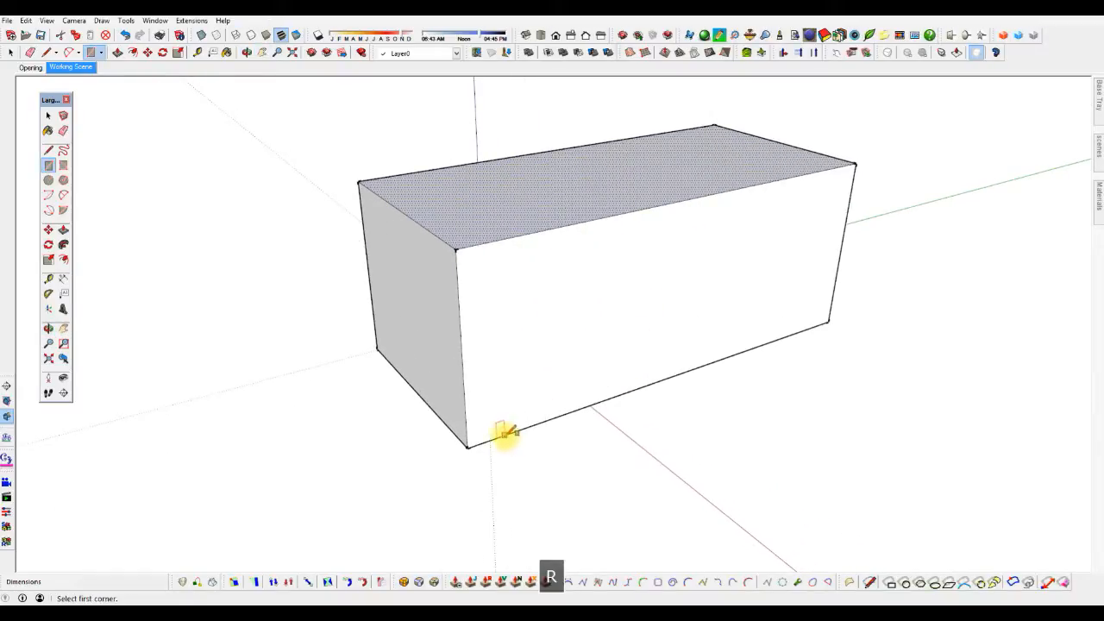
click(505, 434)
click(598, 283)
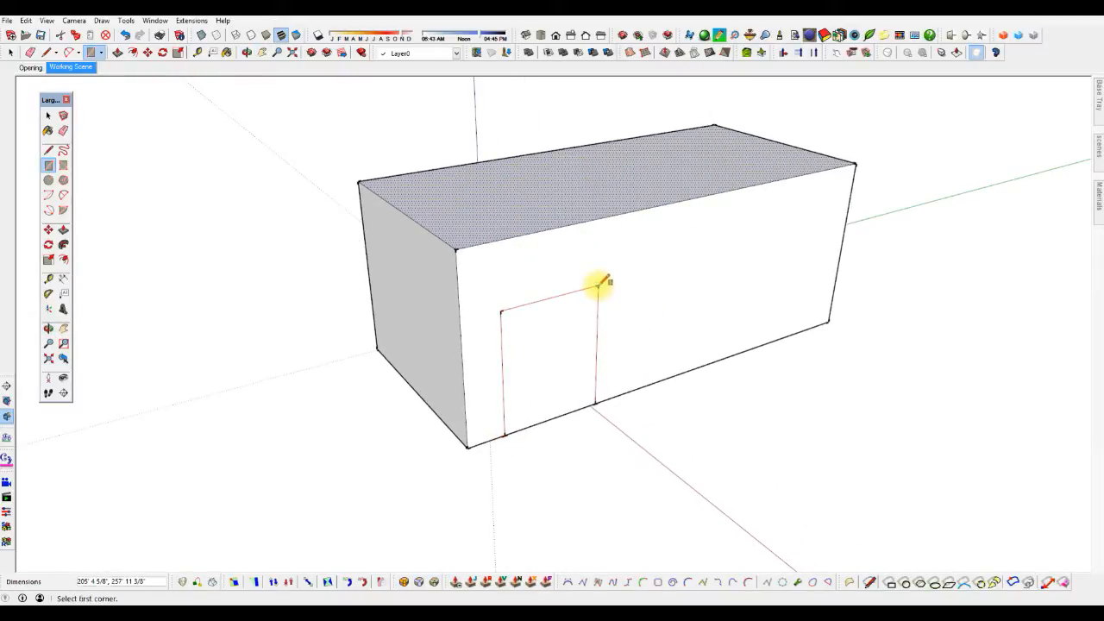
key(space)
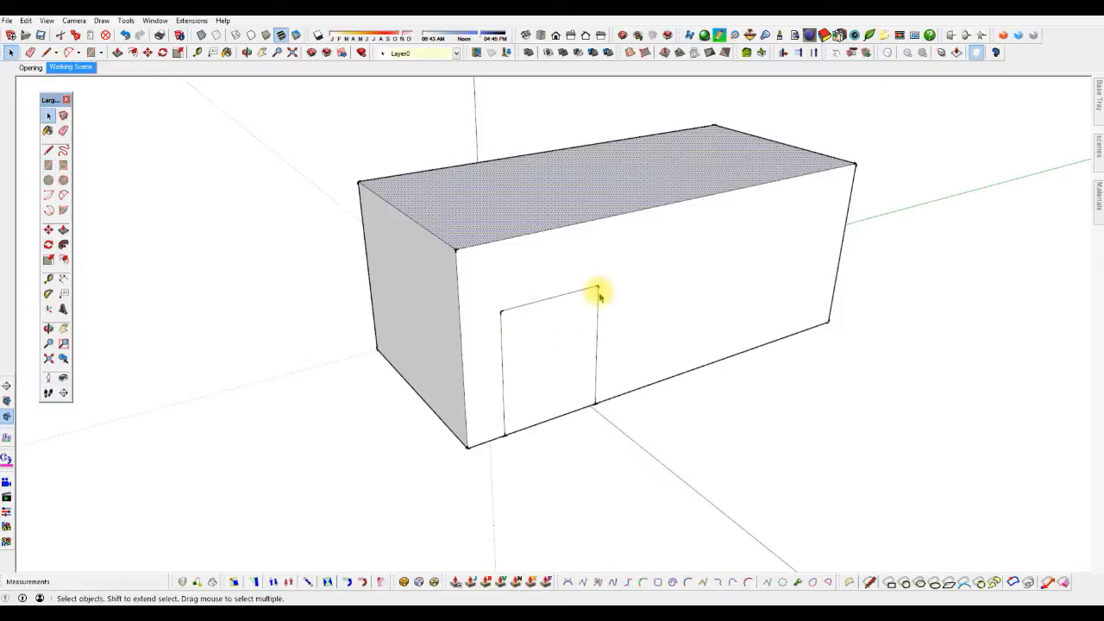
- Draw a 2 Point Arc between the doorway's upper corners with a bulge of 35'
scroll(561, 290, up, 2)
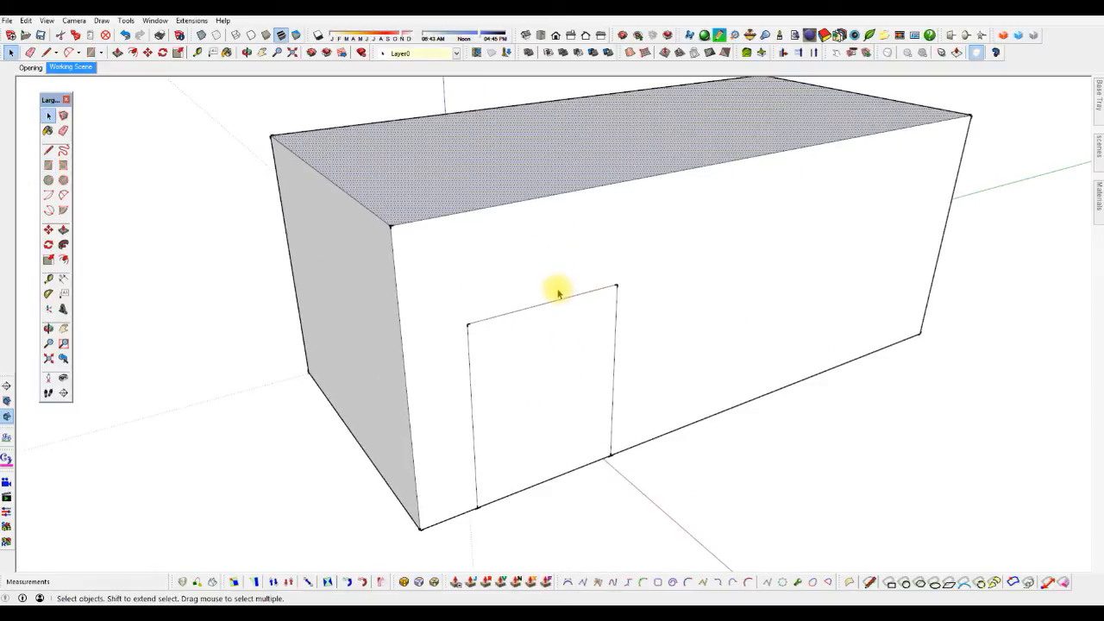
scroll(558, 294, up, 1)
key(a)
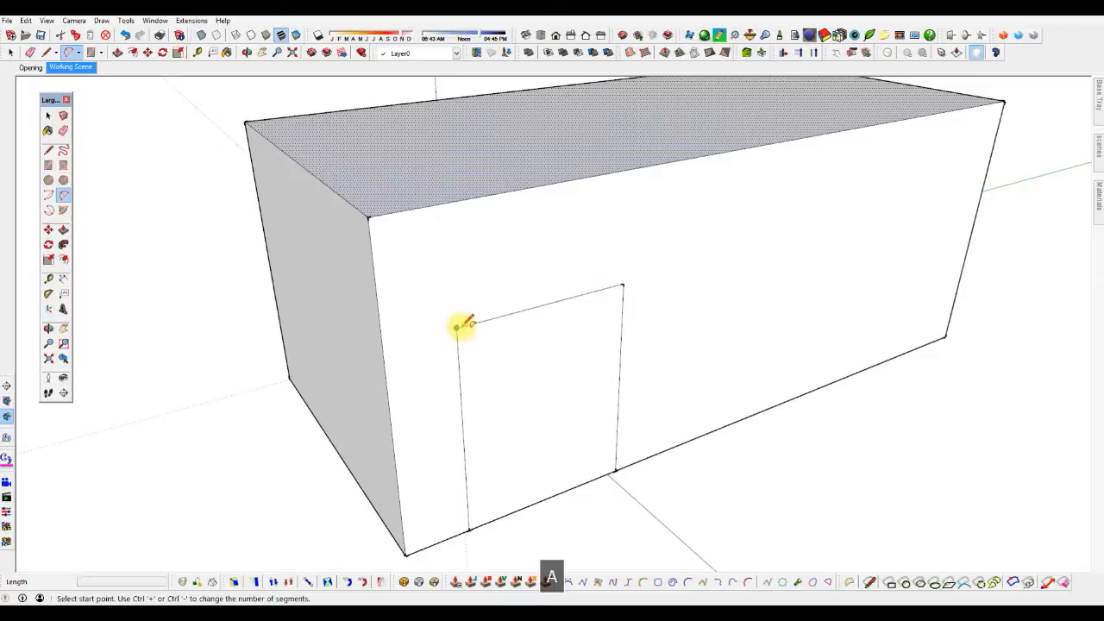
click(458, 327)
click(623, 283)
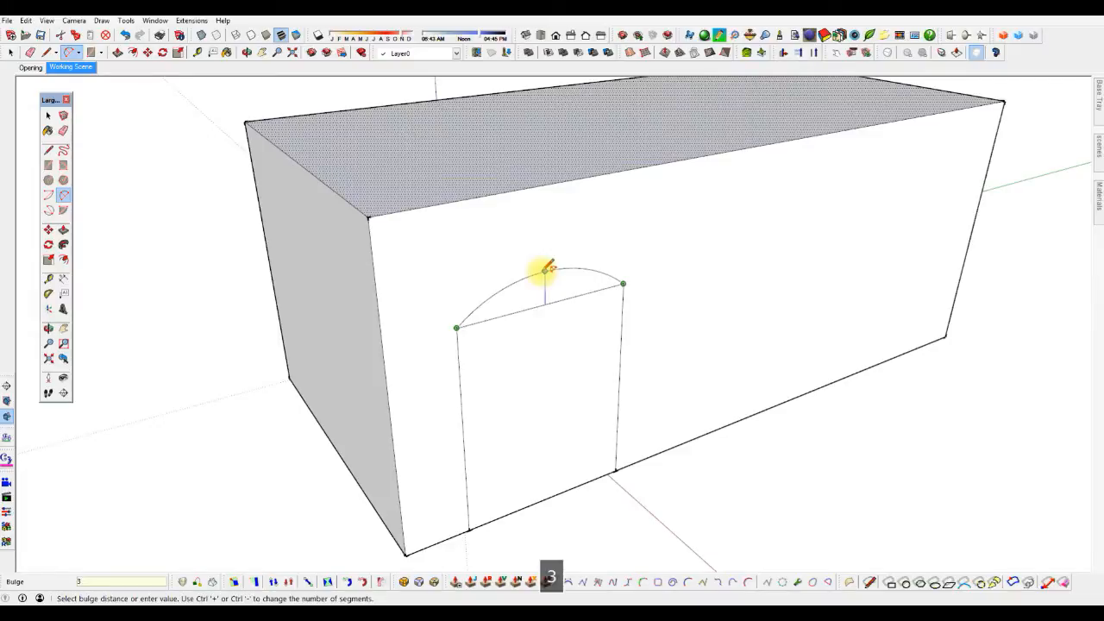
key(Return)
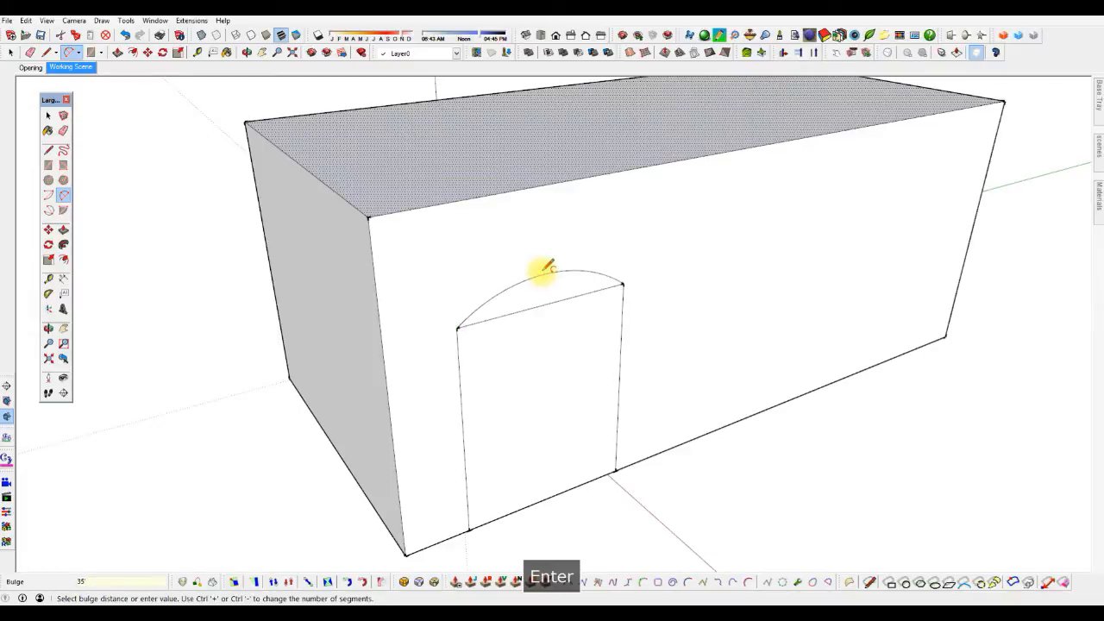
- Erase the straight edge under the arc to merge it with the doorway rectangle
key(e)
click(561, 301)
scroll(600, 307, down, 3)
scroll(602, 299, down, 2)
- Push the arched doorway face back about 448' through the full depth of the box
key(space)
click(588, 348)
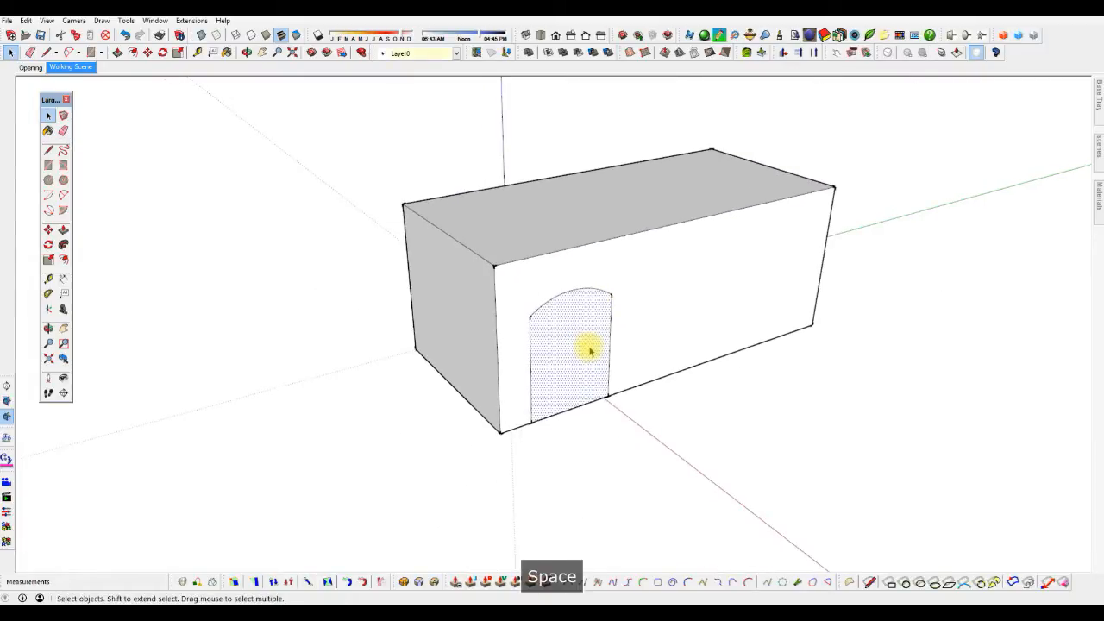
key(p)
click(590, 351)
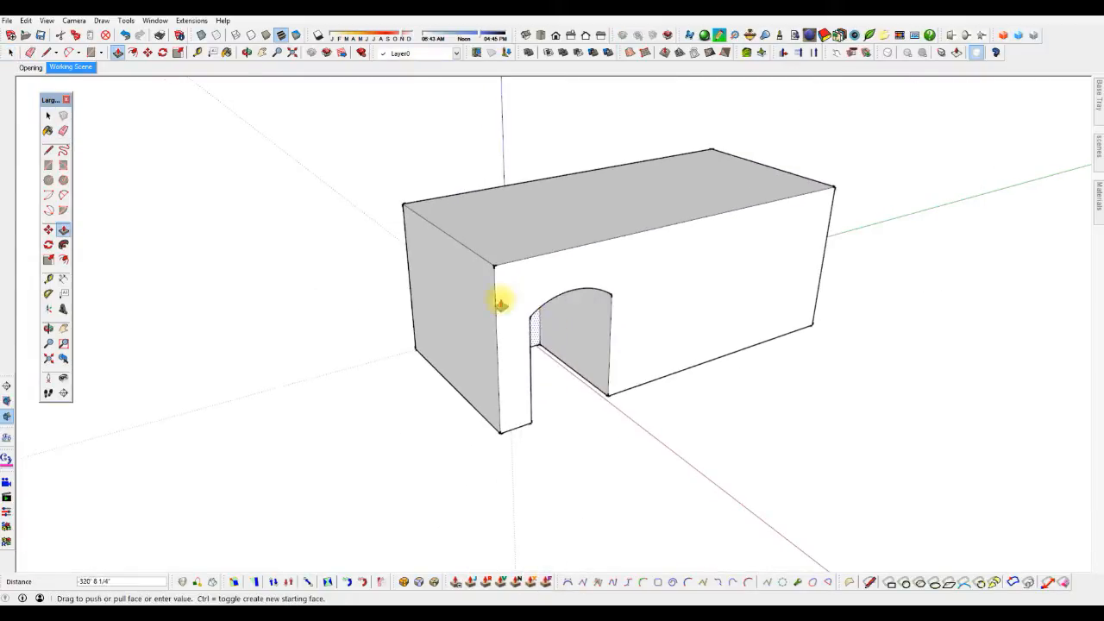
click(409, 253)
middle_drag(552, 369, 461, 310)
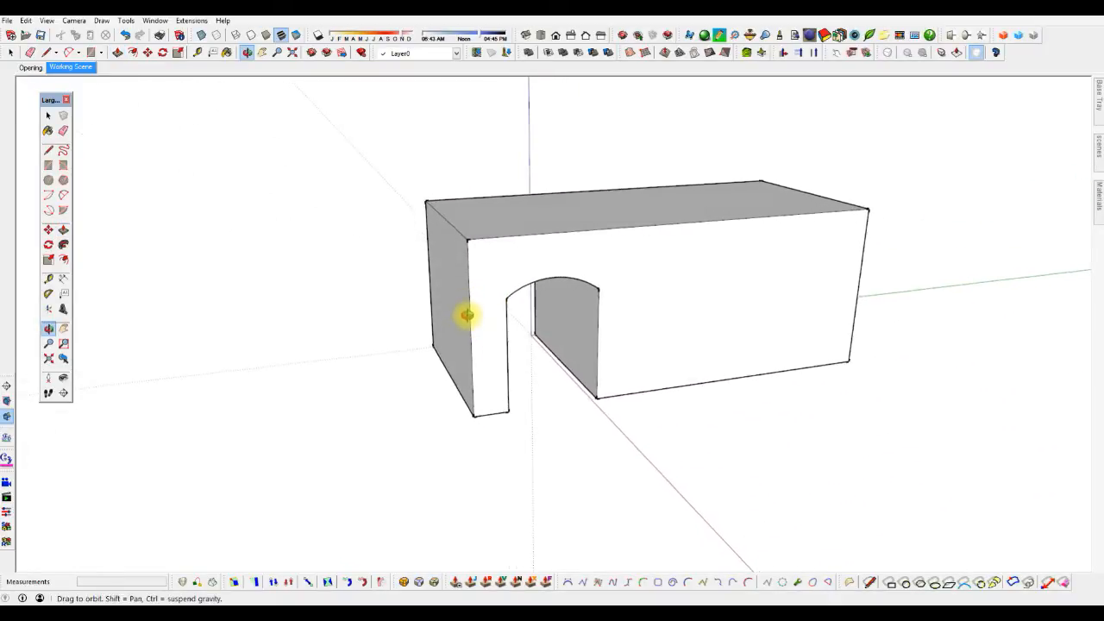
- Draw a narrow window rectangle beside the doorway, its upper edge level with the endpoint of the doorway arch
key(p)
scroll(675, 406, up, 2)
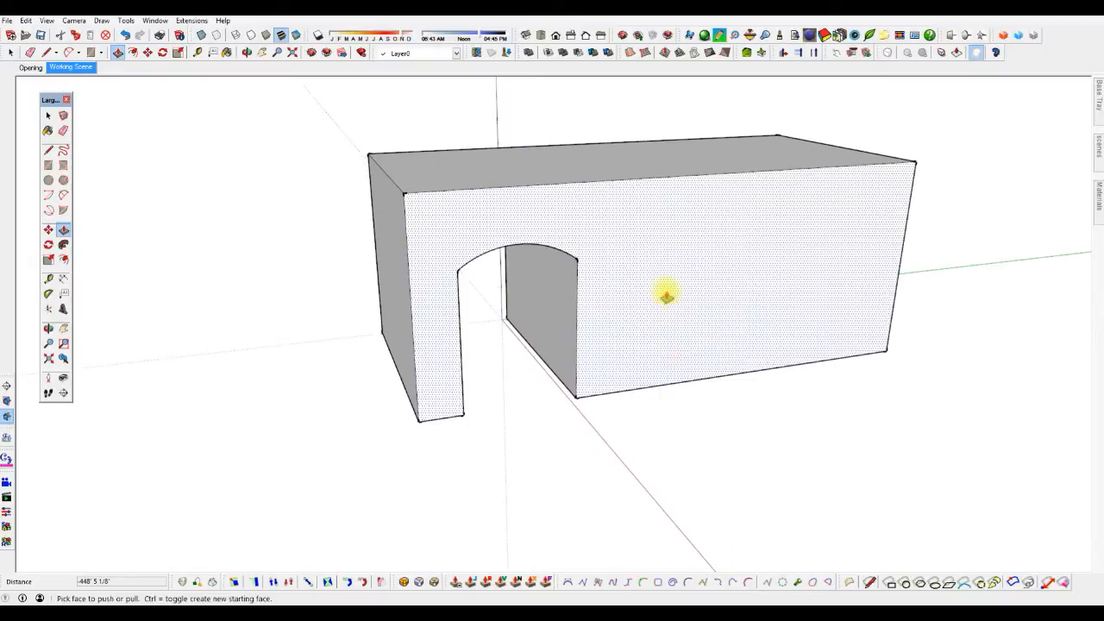
key(r)
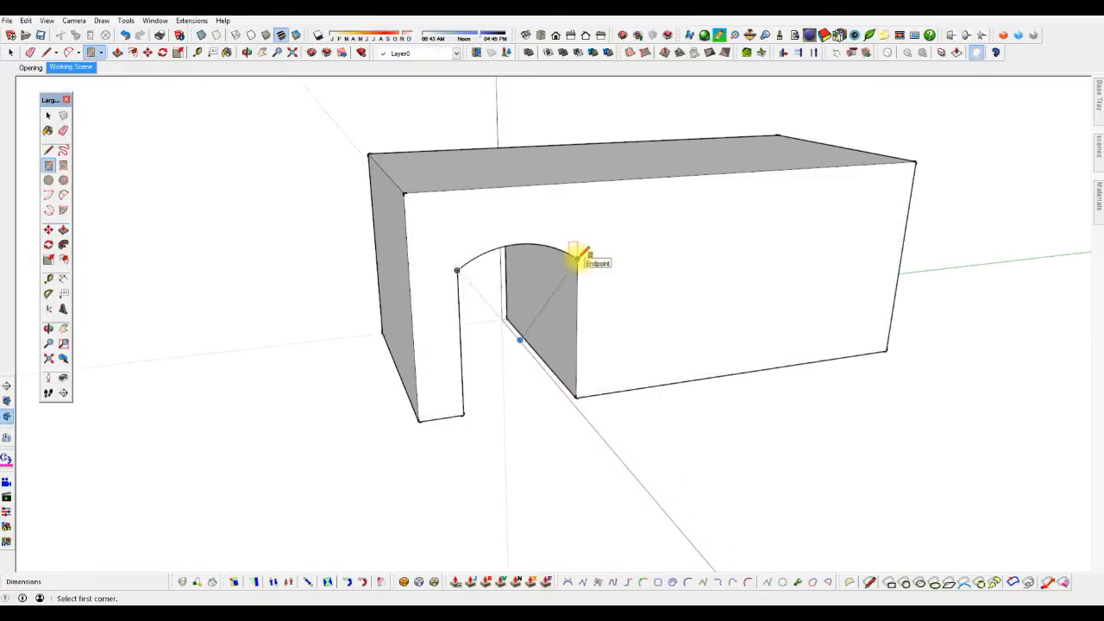
click(577, 258)
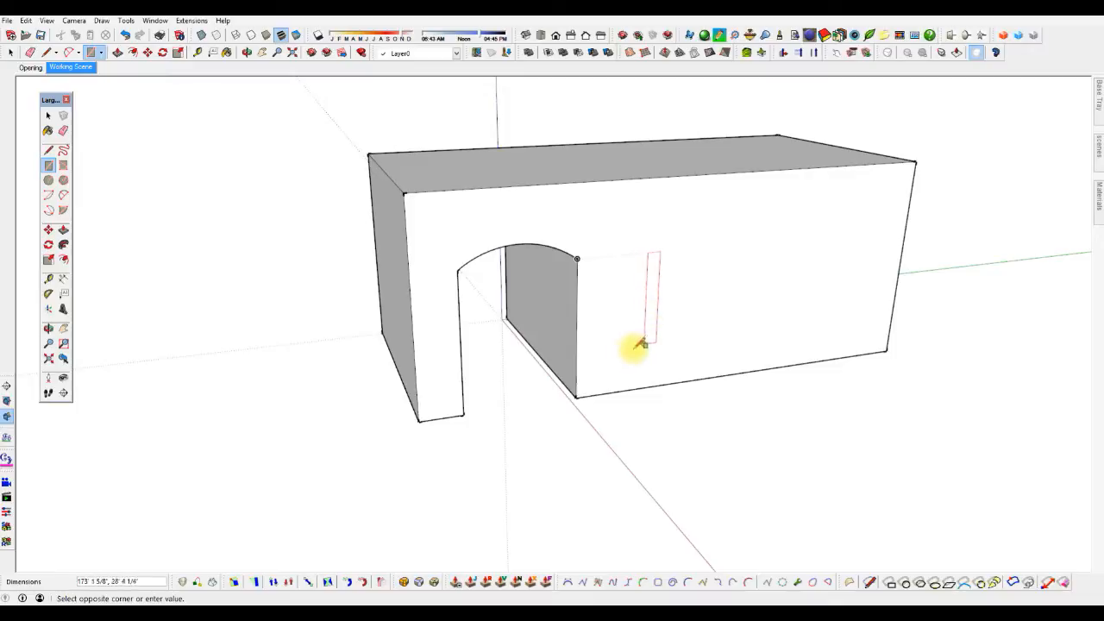
click(613, 350)
- Push the window face about 43' into the wall
key(space)
click(649, 317)
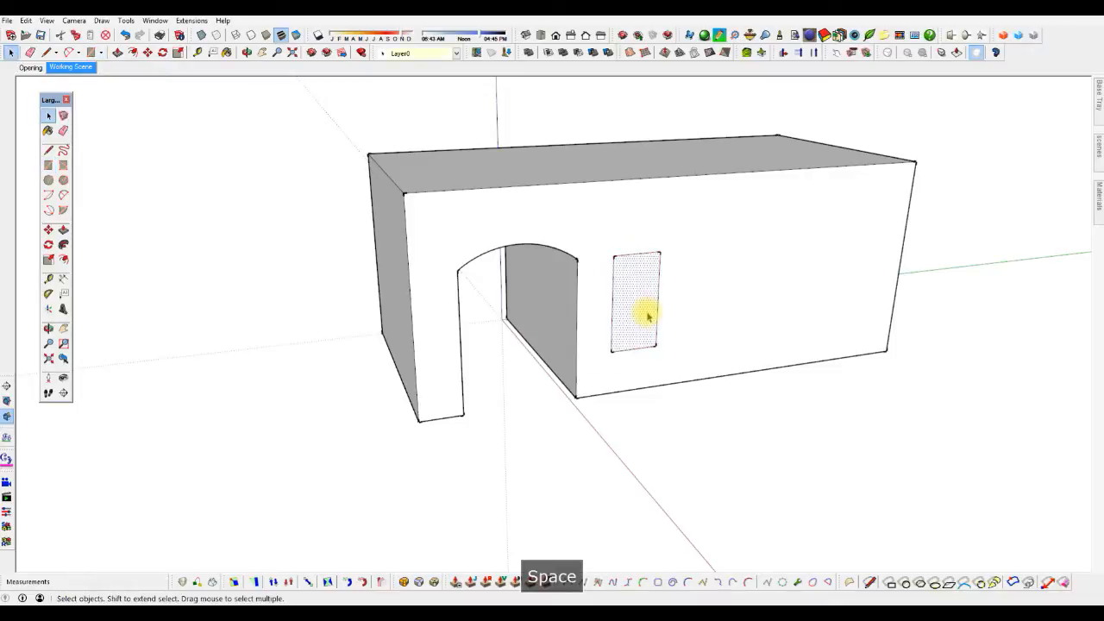
key(p)
click(647, 312)
click(642, 292)
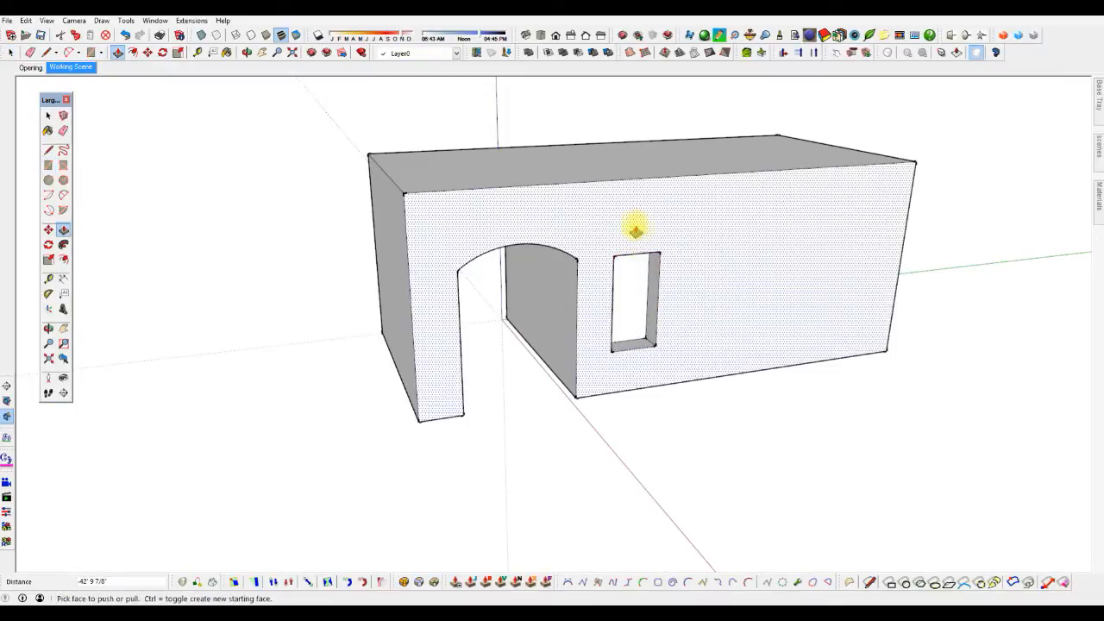
- Draw a 20' vertical line upward from the midpoint of the window's upper edge
scroll(636, 222, up, 1)
scroll(636, 221, up, 1)
key(space)
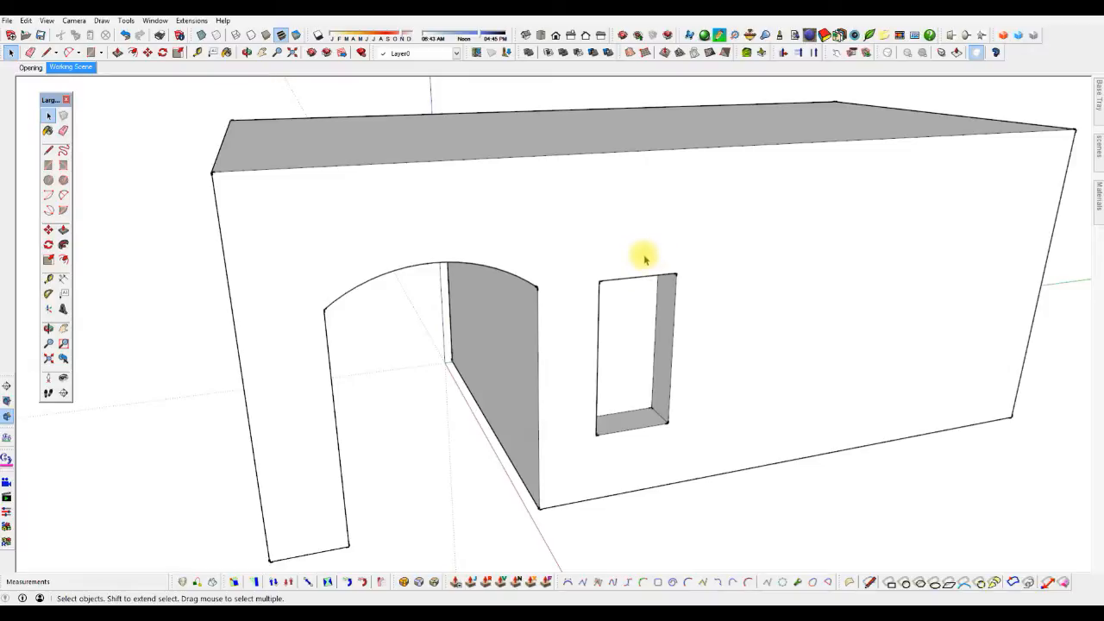
key(l)
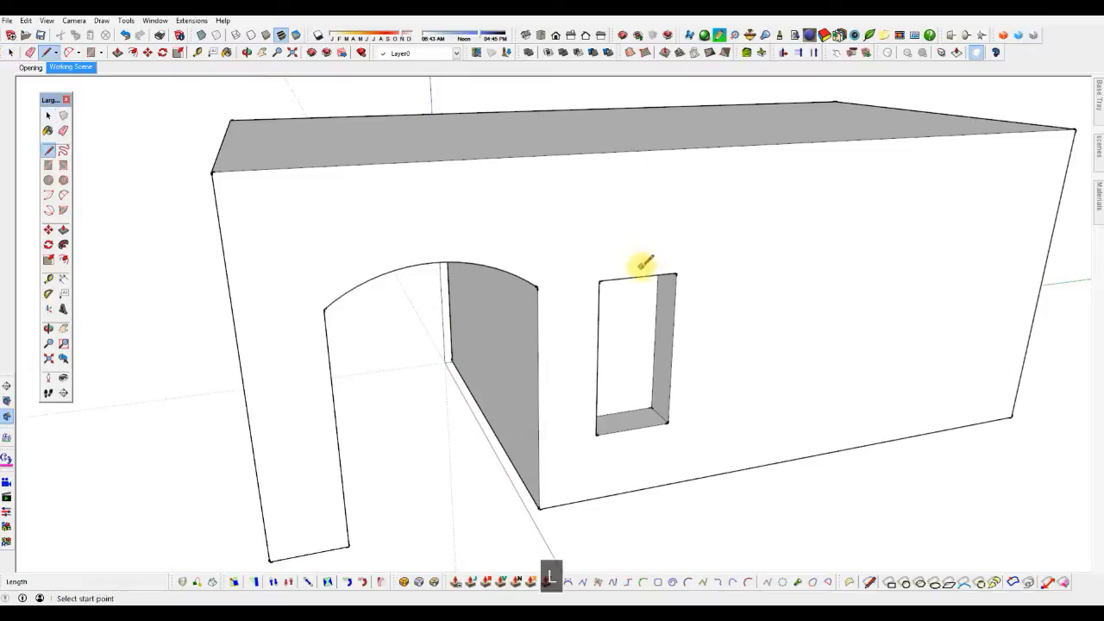
click(638, 277)
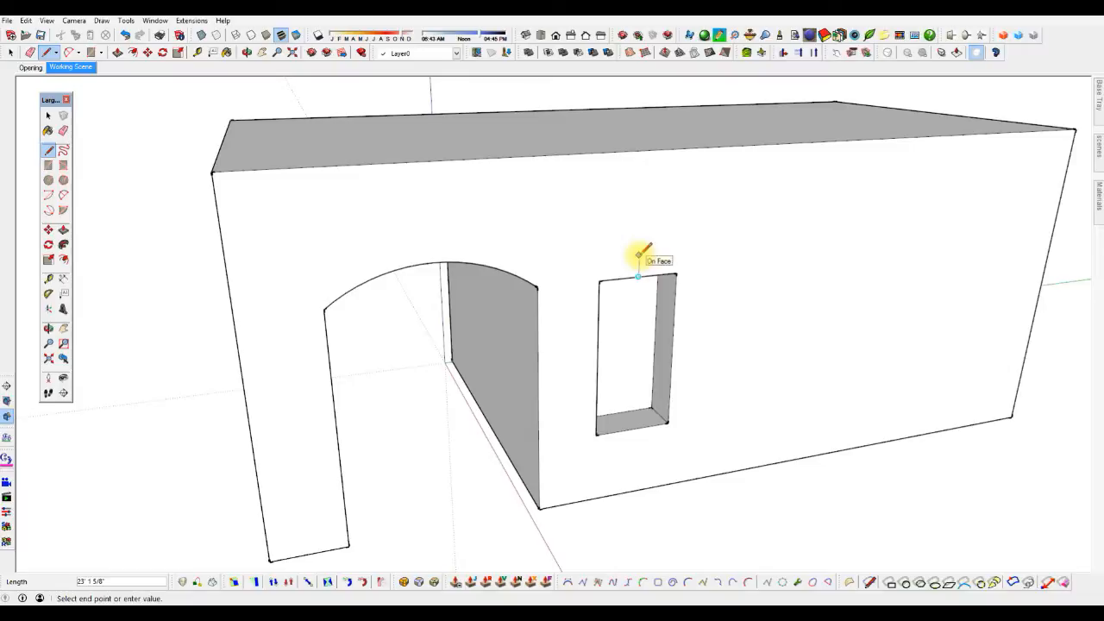
text(2)
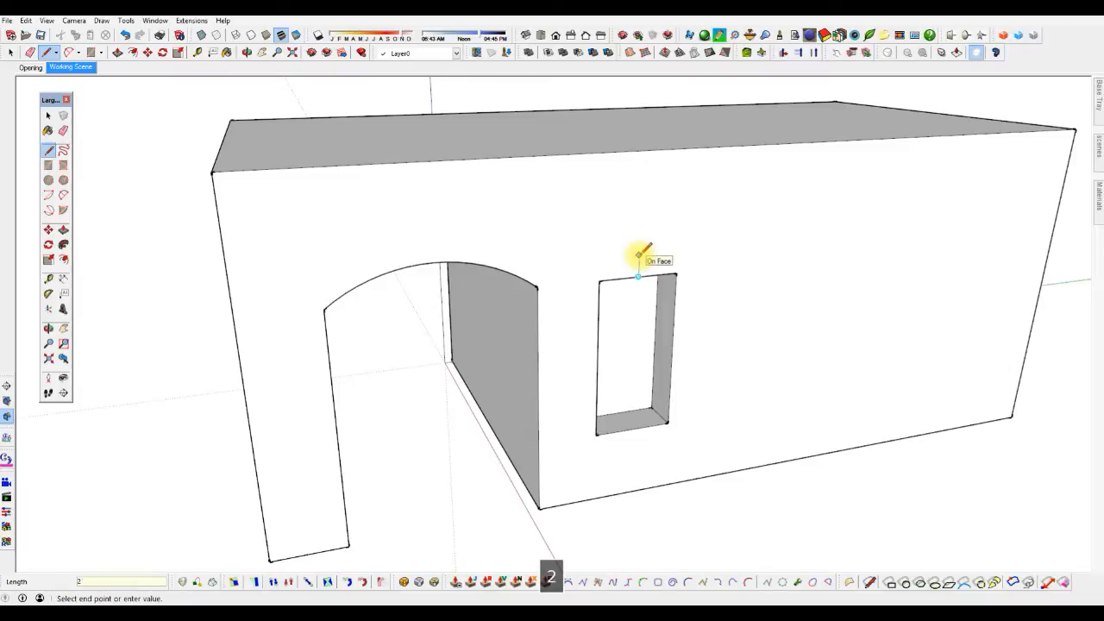
text(0)
key(Return)
key(space)
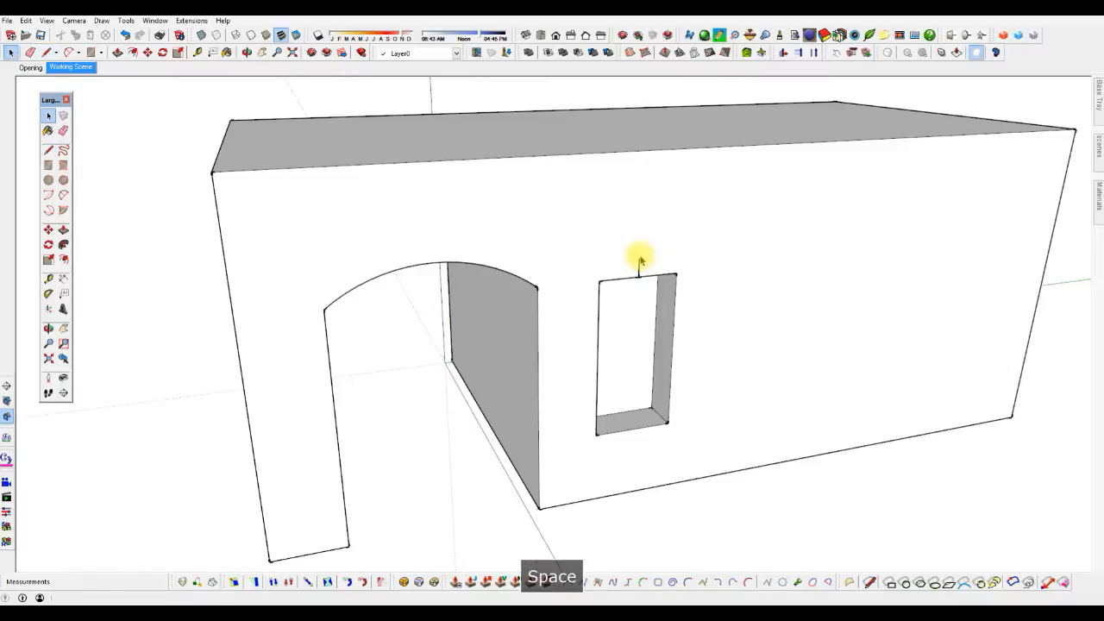
- Try a 2 Point Arc with a 20' bulge over the window, and undo it
key(a)
click(598, 281)
click(677, 273)
click(640, 257)
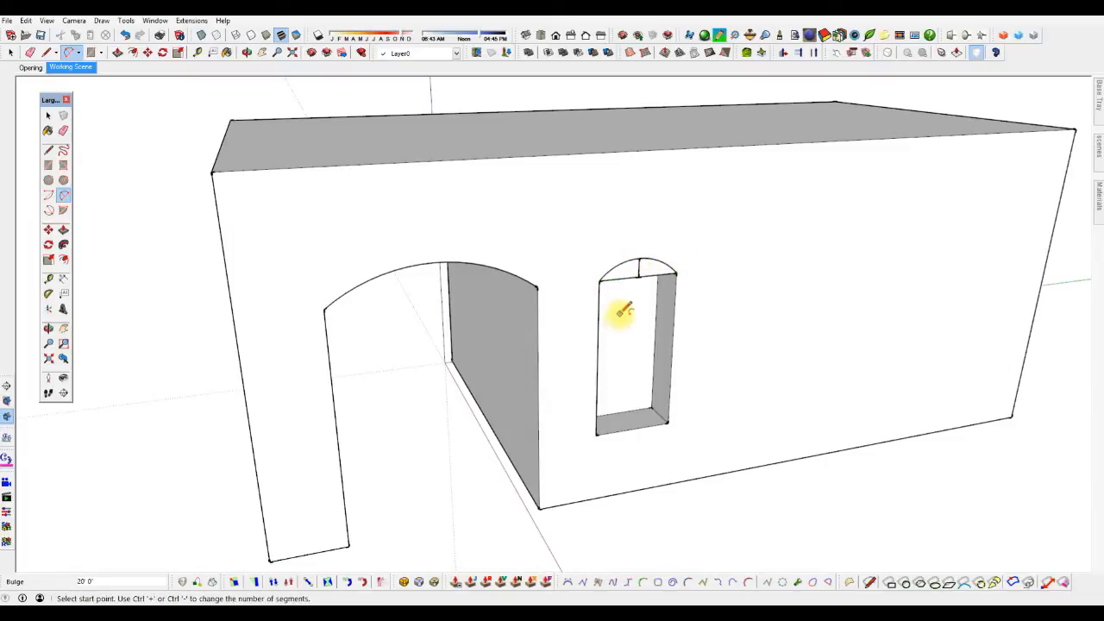
key(ctrl+z)
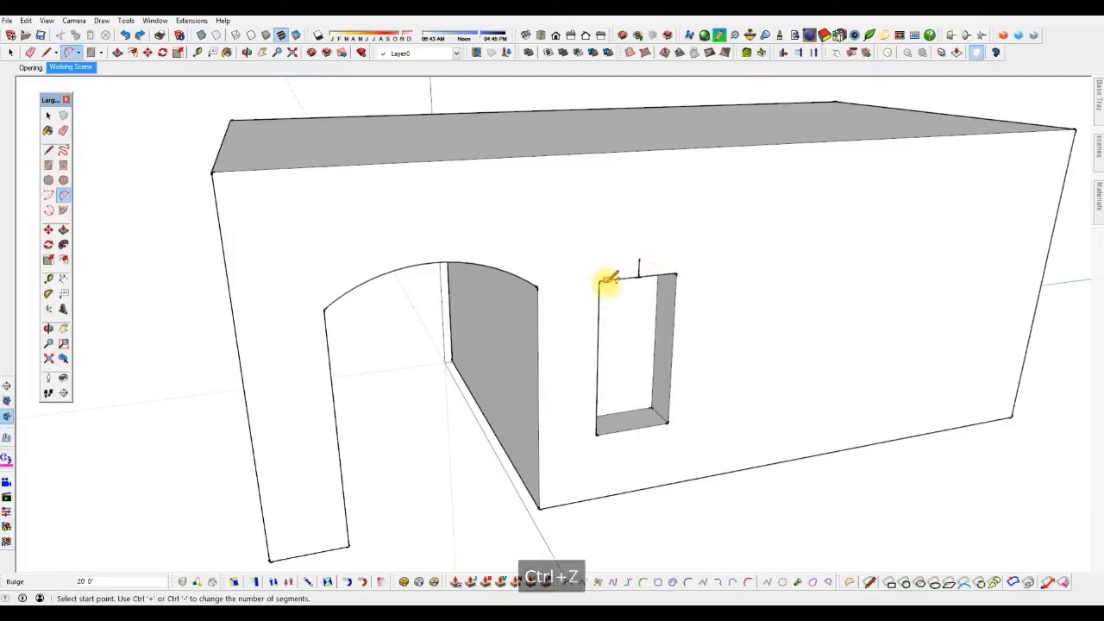
- Draw a 2 Point Arc between the window's upper corners, with its bulge ending at the tip of the vertical line
click(599, 281)
click(678, 273)
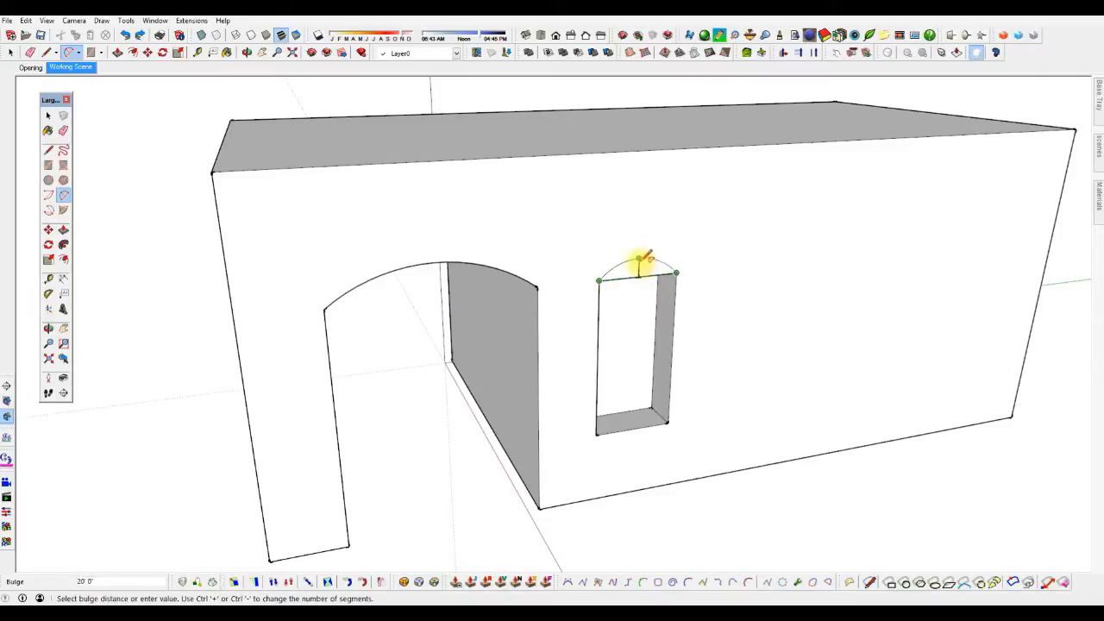
click(640, 261)
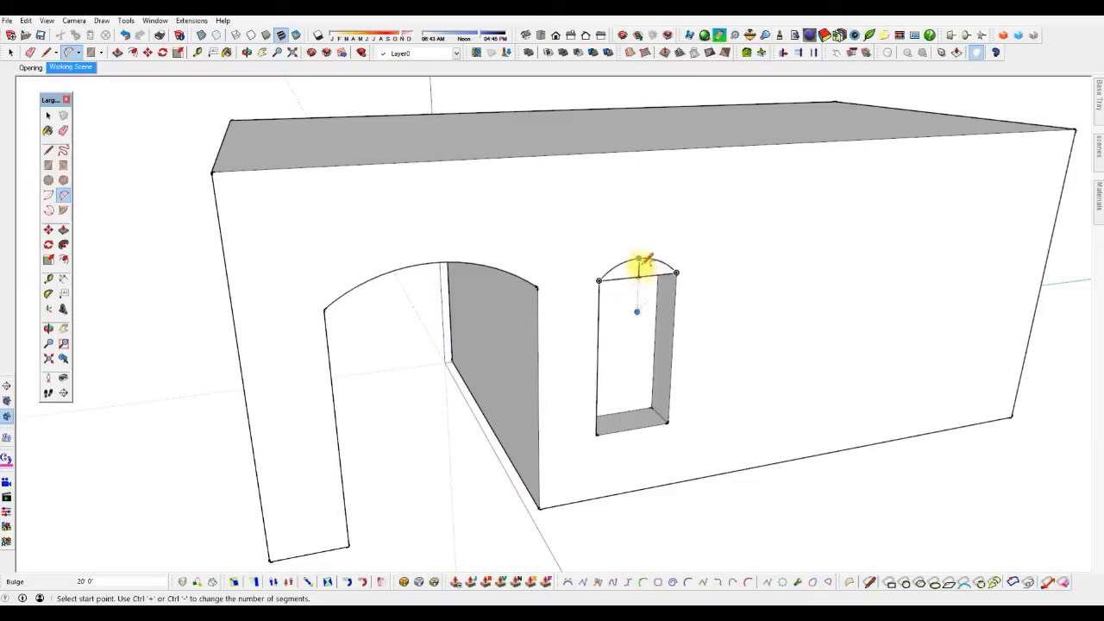
- Erase the vertical line and the straight edge under the window's arc
key(space)
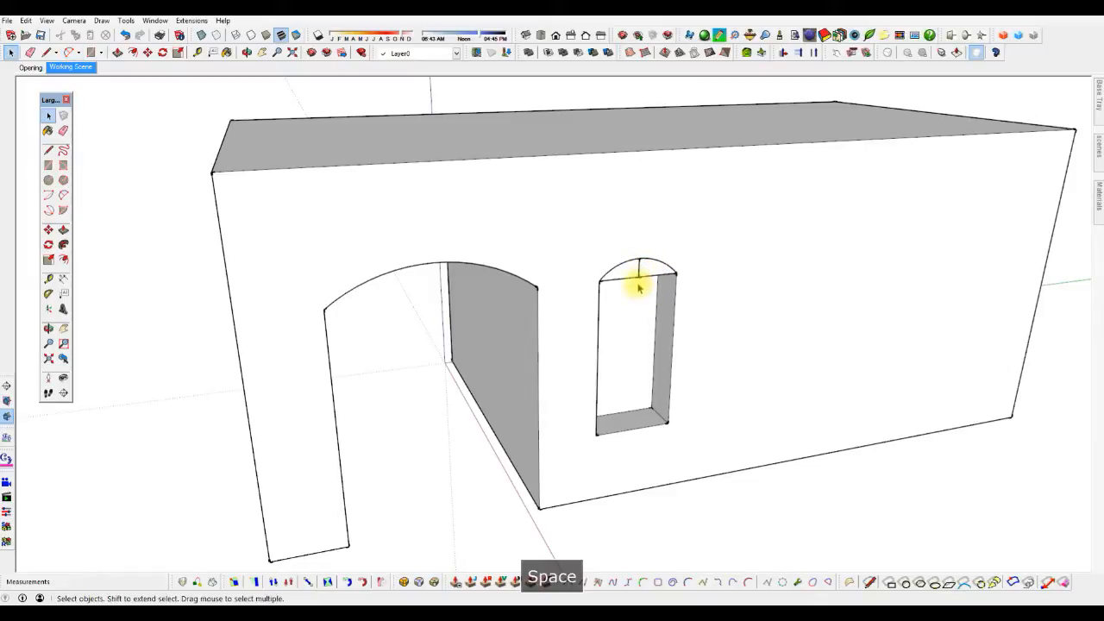
key(e)
click(643, 278)
key(space)
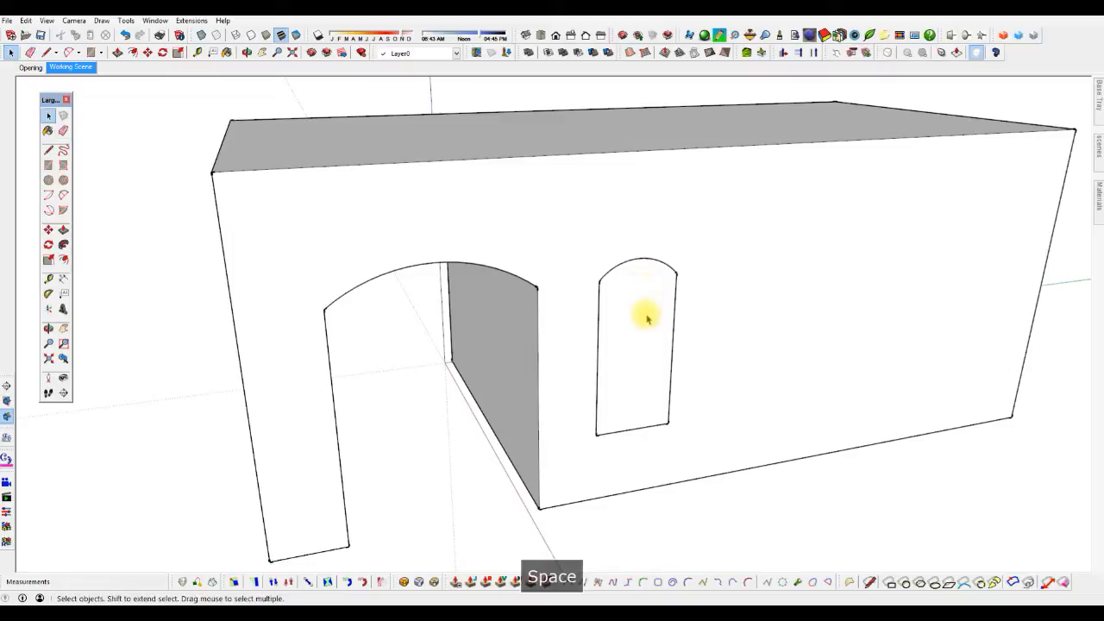
- Try to push the arched window face about 43' into the wall
triple_click(641, 313)
key(p)
drag(641, 305, 639, 290)
click(639, 290)
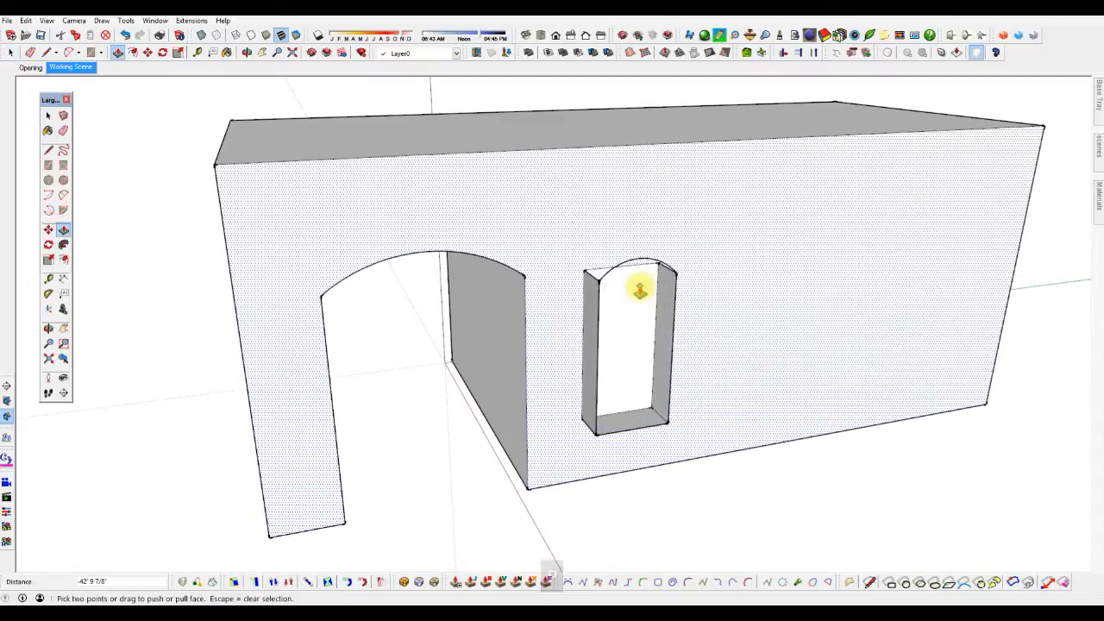
- Undo the last push and the window edge erasure, and erase only the short vertical line under the arc
key(ctrl+z)
key(ctrl+z)
key(space)
key(e)
key(space)
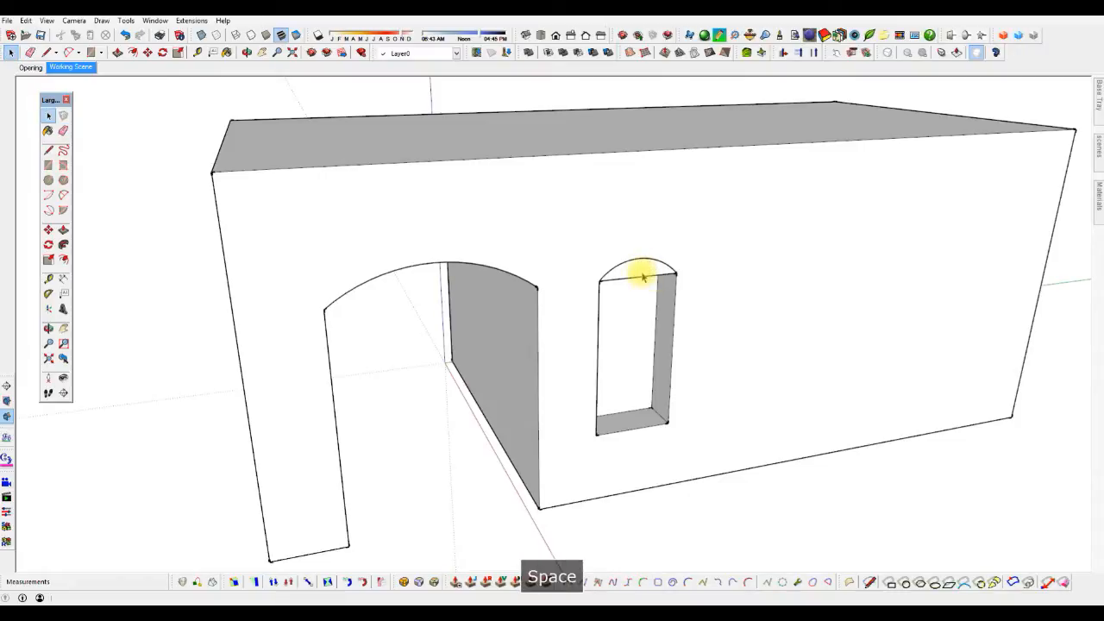
- Redraw the 2 Point Arc over the existing one between the window's upper corners to close the face beneath it
click(643, 276)
scroll(642, 276, up, 5)
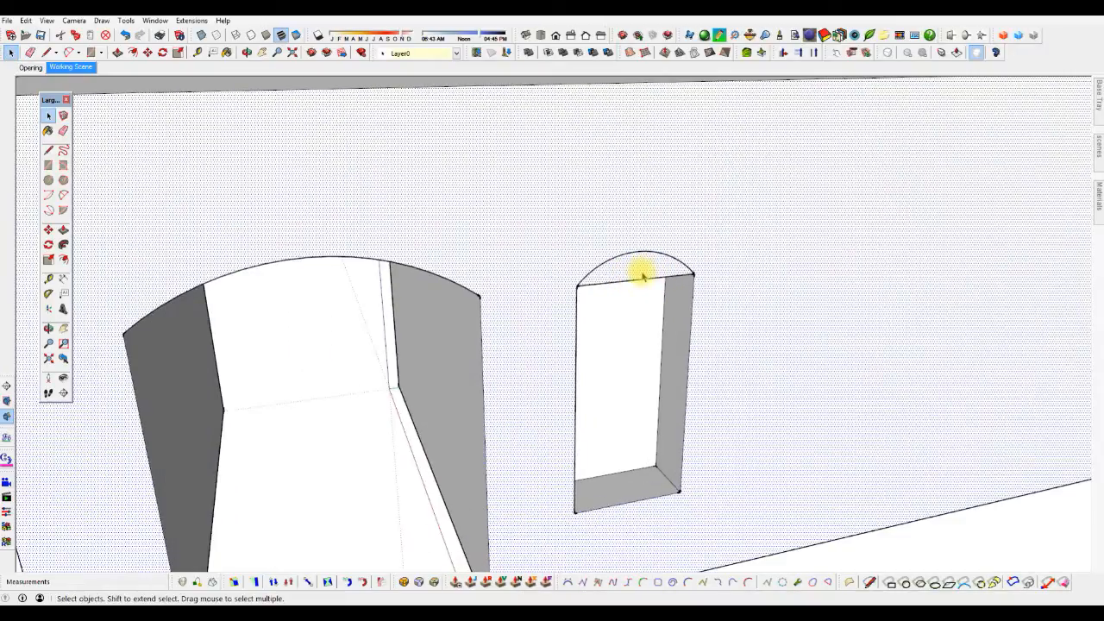
key(a)
click(633, 346)
click(561, 289)
click(705, 274)
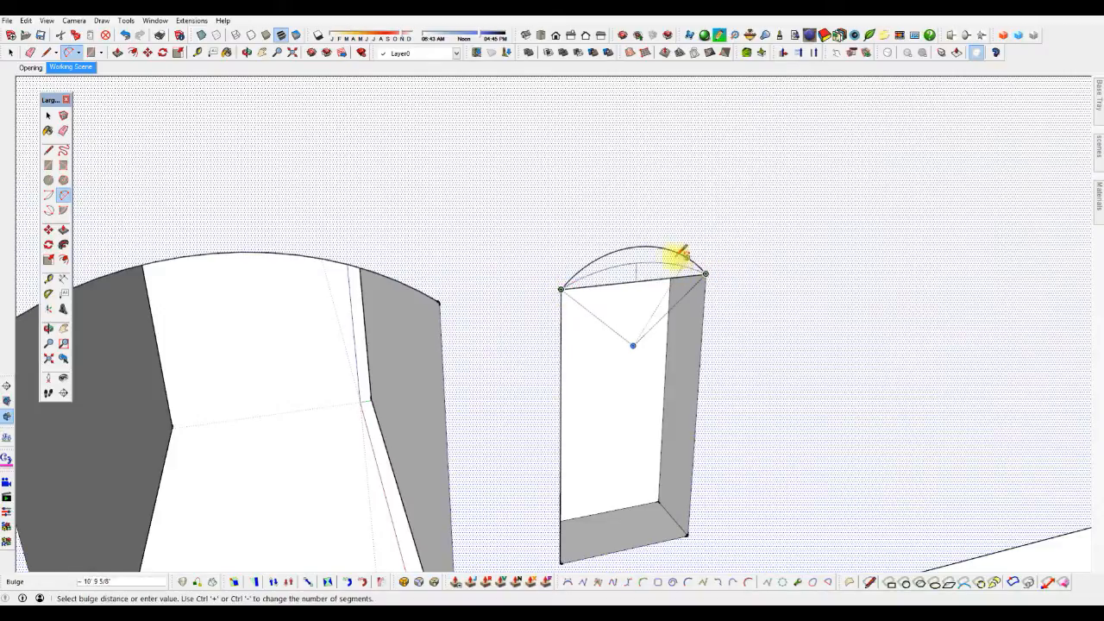
key(space)
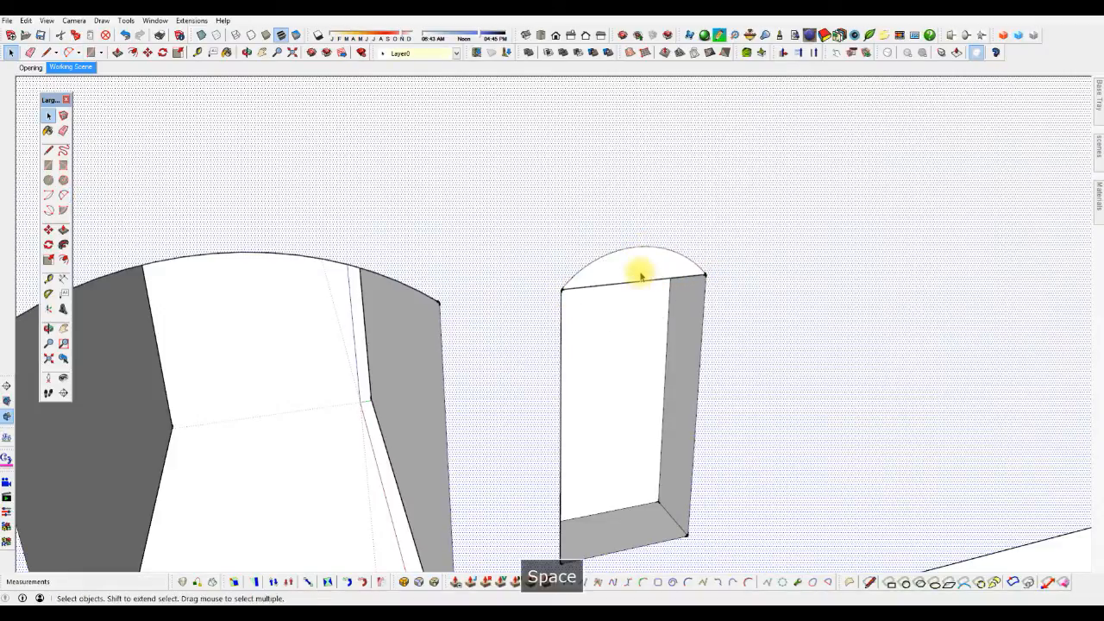
- Push the arched face above the window opening back into the wall
click(641, 275)
shift+click(631, 284)
key(p)
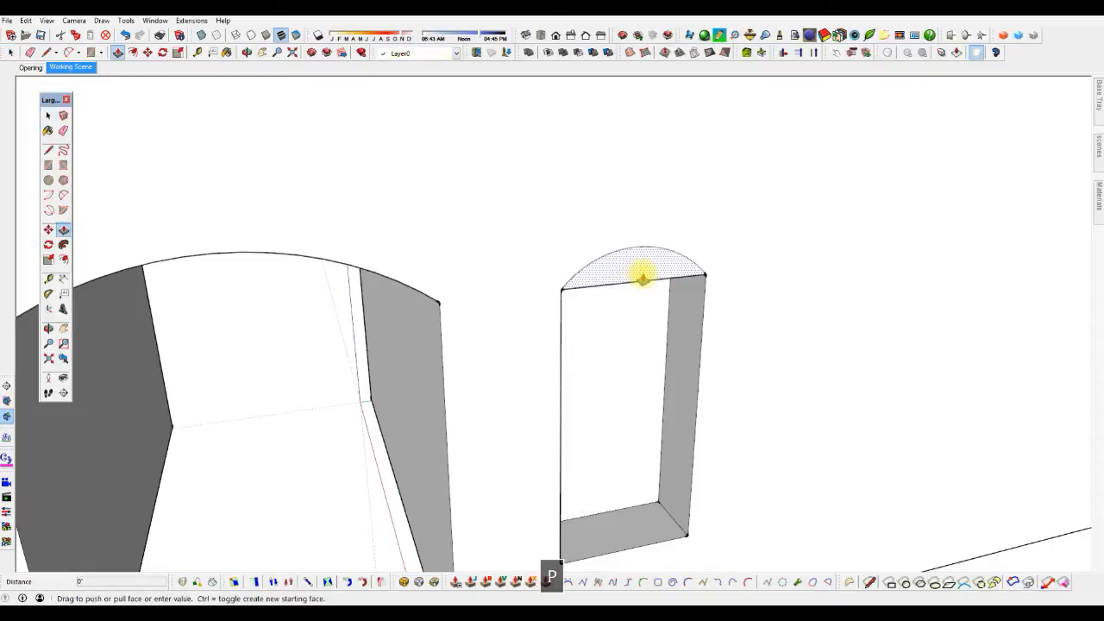
click(643, 278)
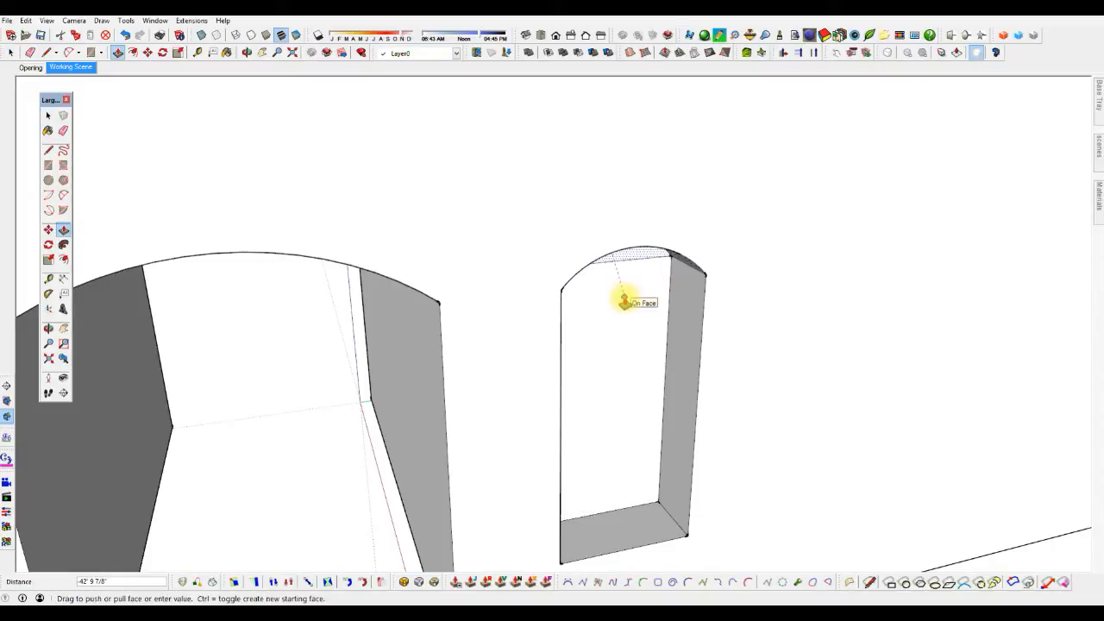
click(626, 304)
middle_drag(630, 308, 472, 235)
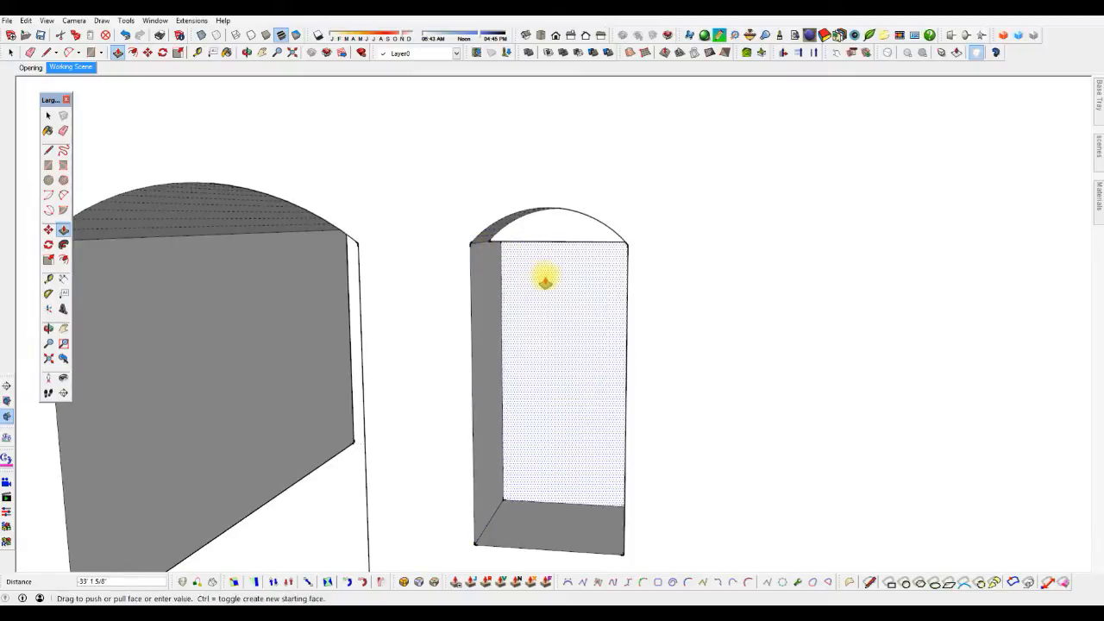
middle_drag(541, 276, 587, 348)
scroll(549, 229, up, 3)
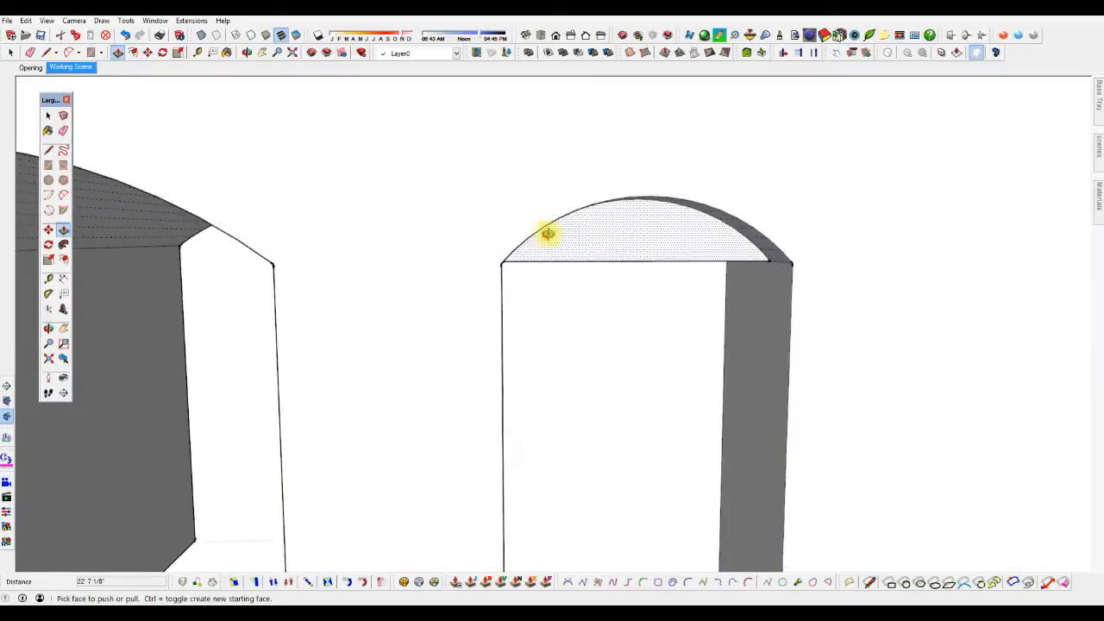
- Offset the window's front arc outward by about 10' 7 5/8"
middle_drag(547, 234, 621, 239)
key(space)
click(541, 240)
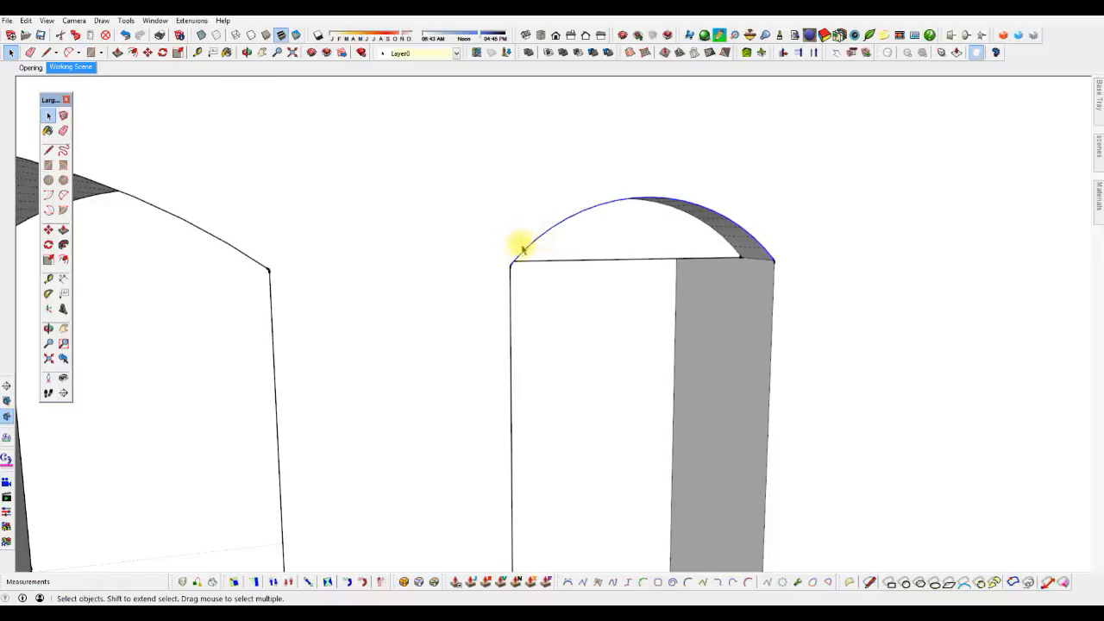
key(f)
click(580, 211)
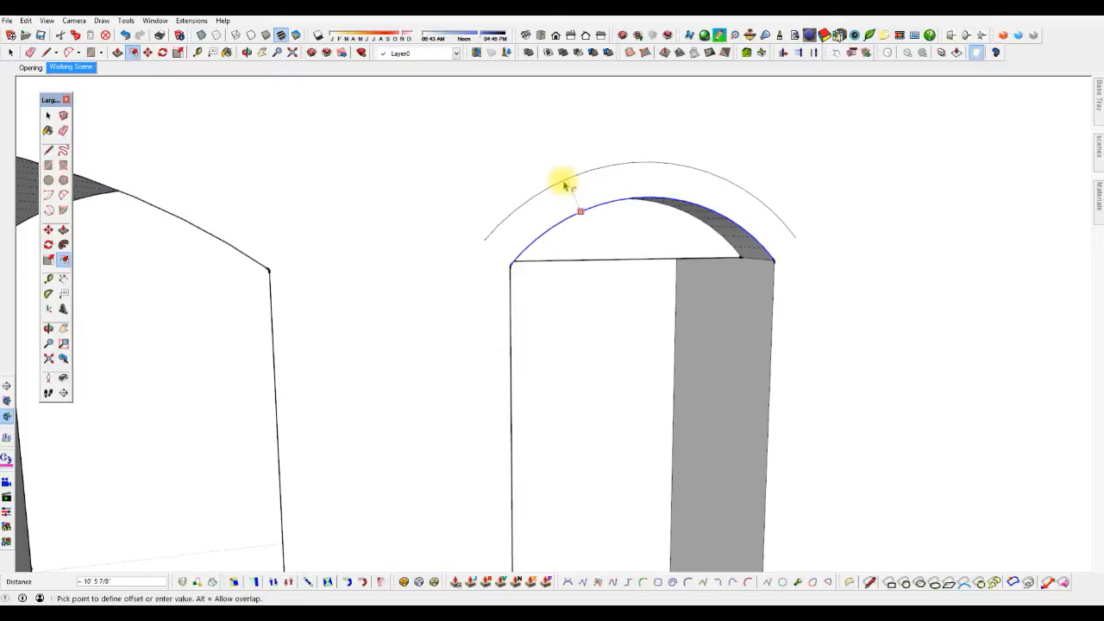
click(565, 184)
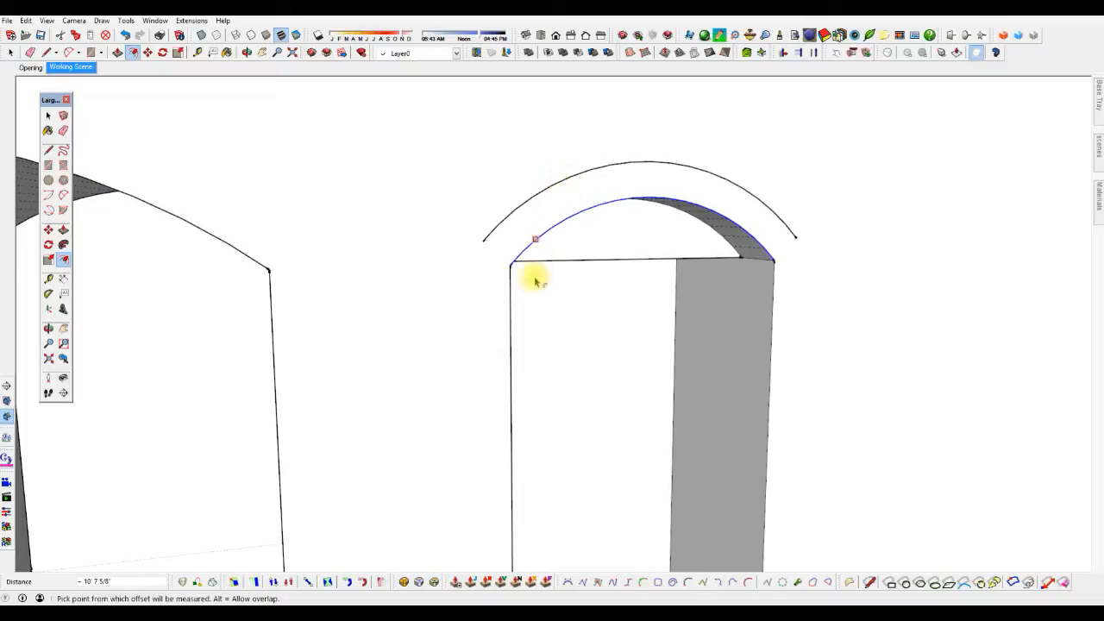
- Draw lines connecting both ends of the offset arc to the window arc's endpoints
key(l)
click(482, 240)
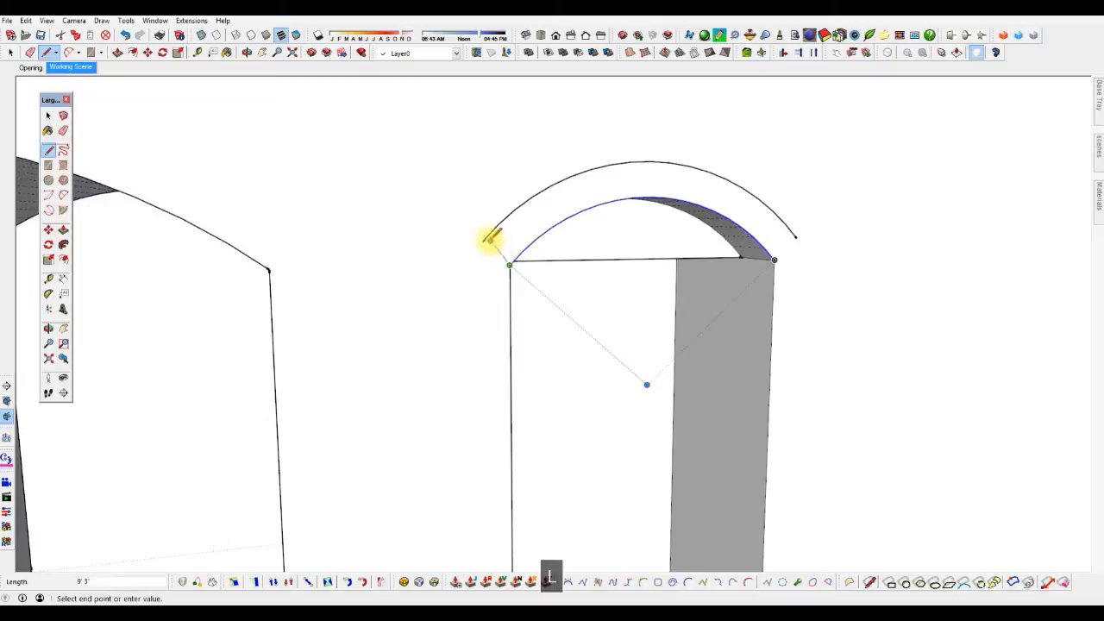
click(776, 256)
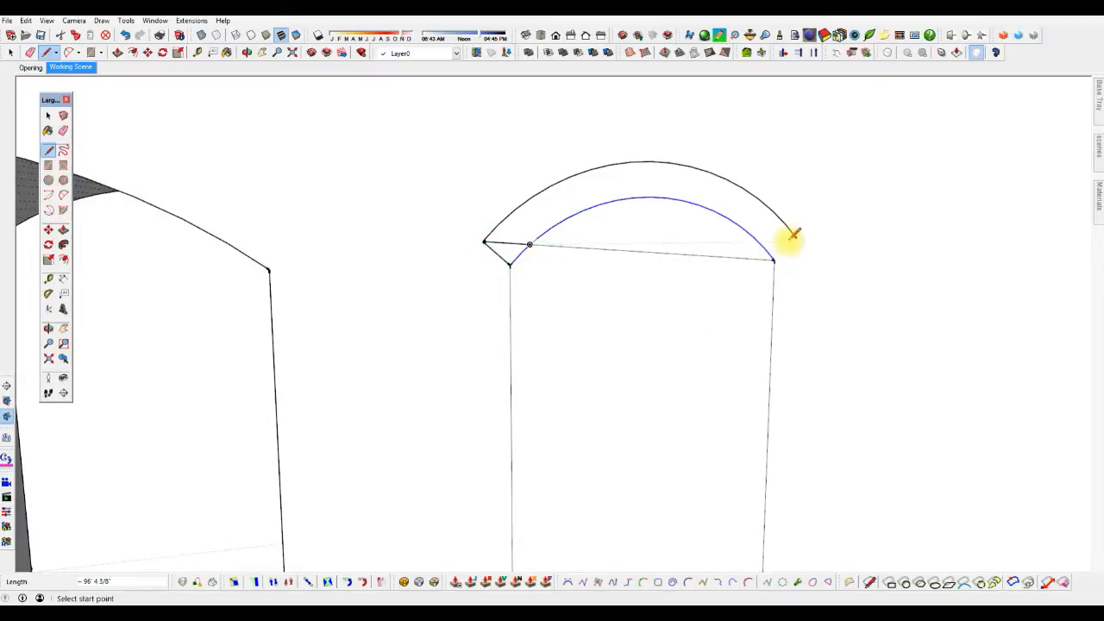
click(796, 238)
click(776, 258)
key(space)
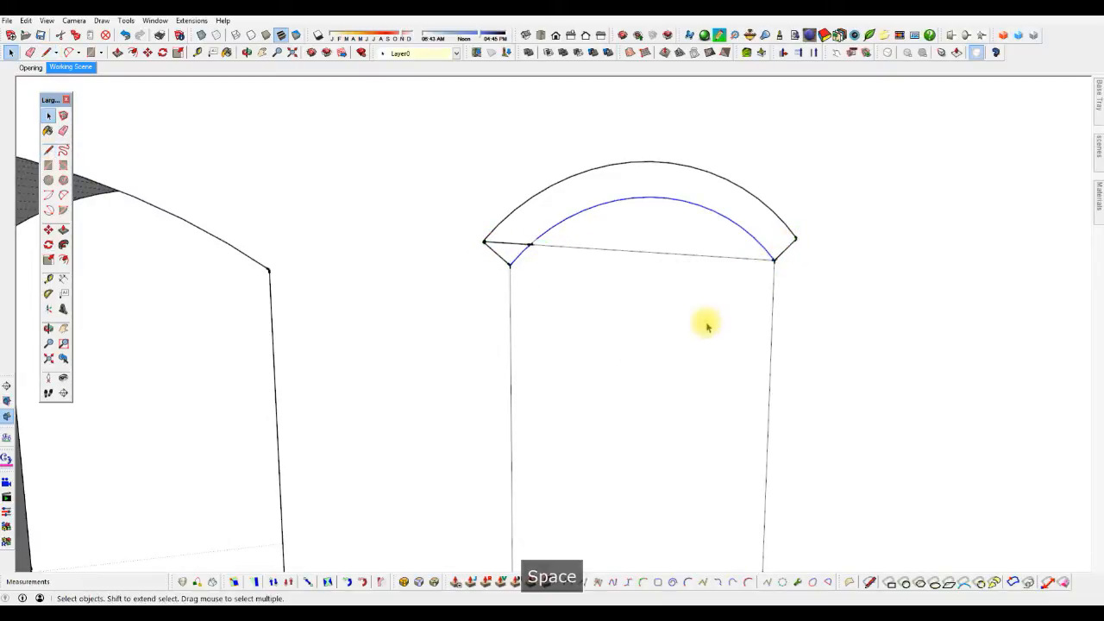
- Delete the extra face covering the window opening and both segments of the stray line across the arch
click(708, 324)
key(Delete)
middle_drag(641, 284, 716, 302)
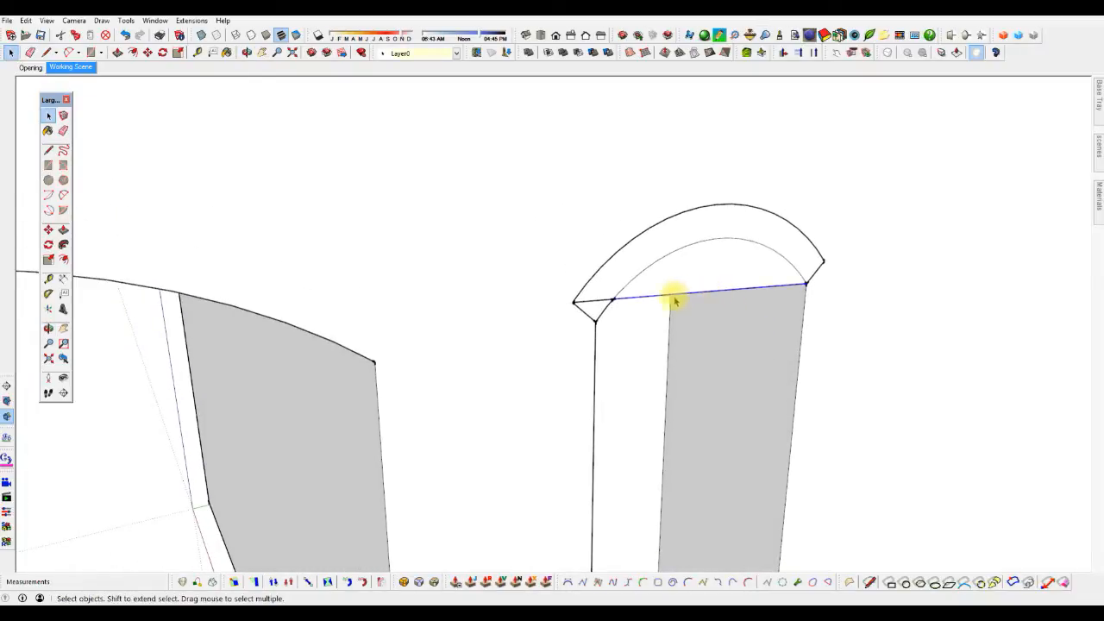
key(Delete)
click(604, 302)
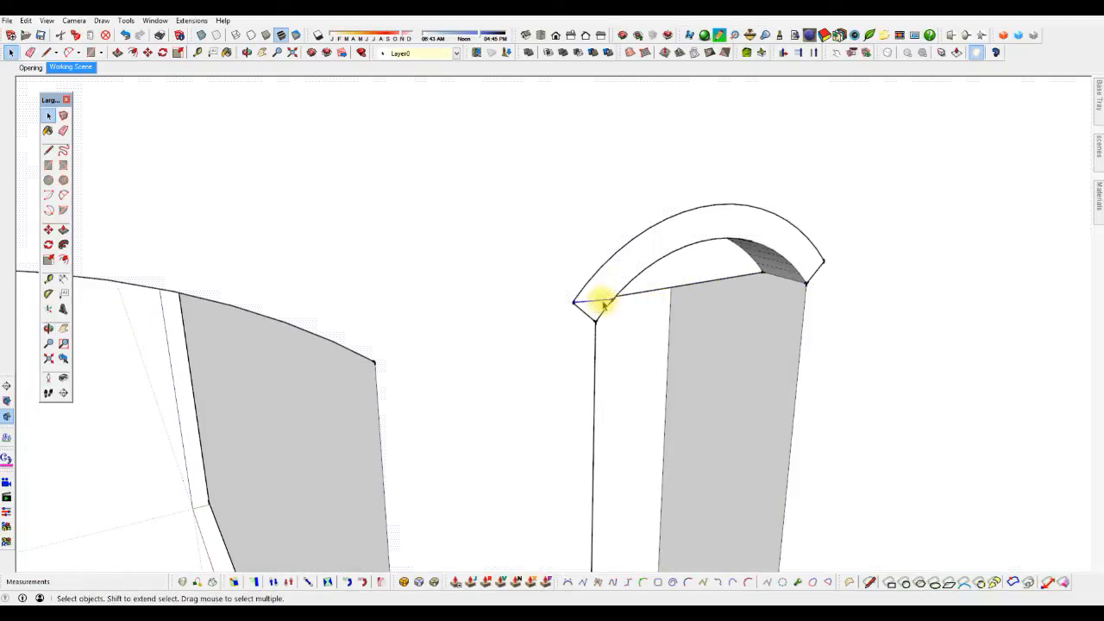
key(Delete)
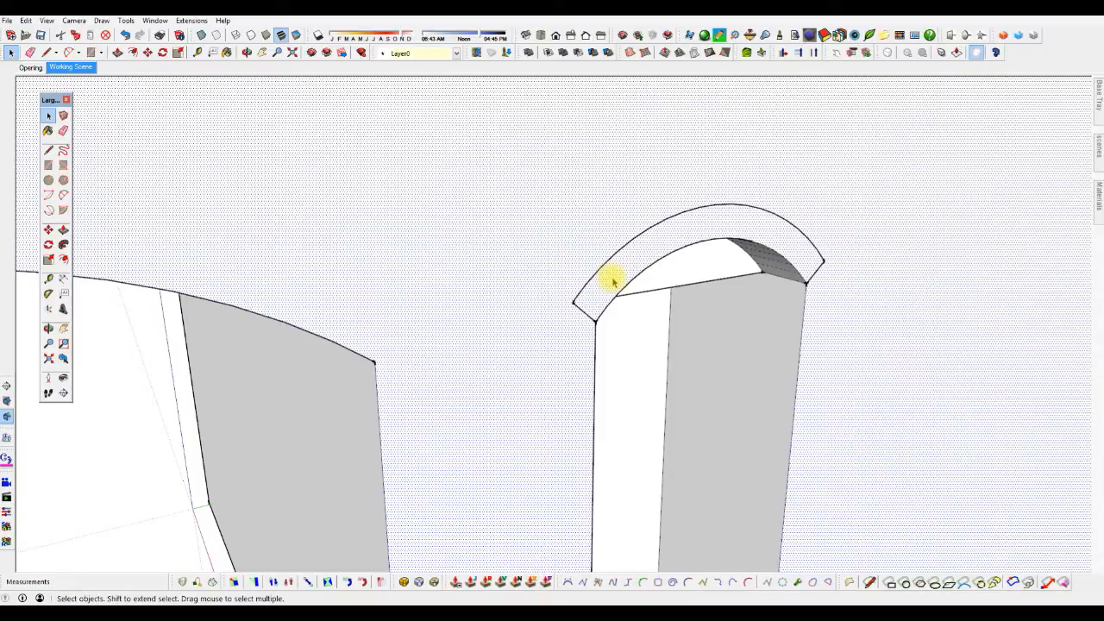
- Retrace the short line at the door-side end of the arched band to close its face
key(l)
click(595, 321)
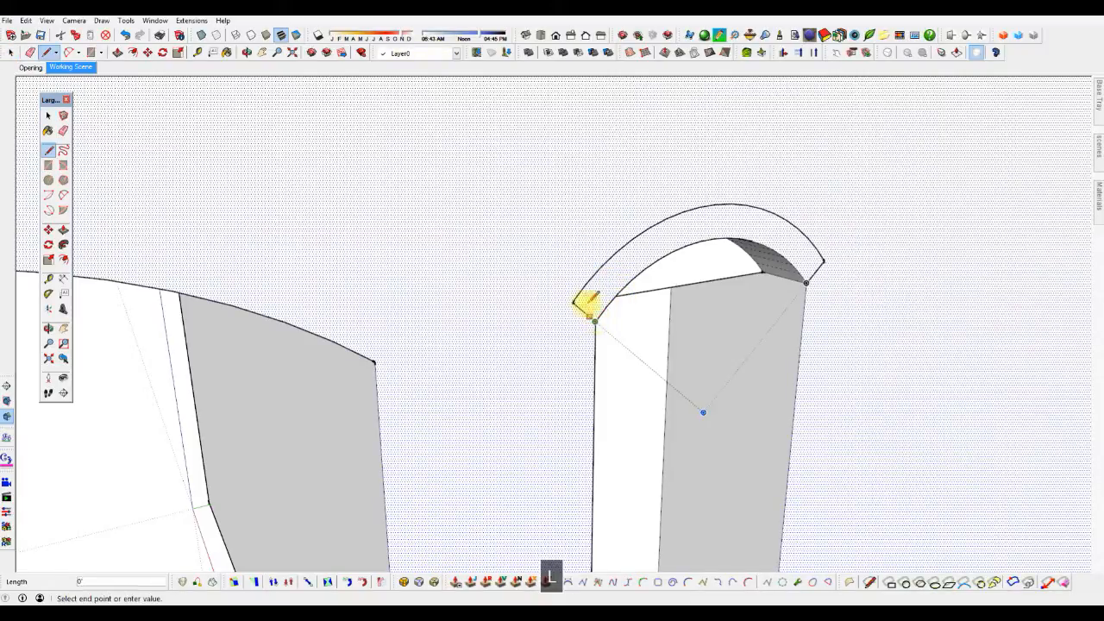
click(574, 302)
key(space)
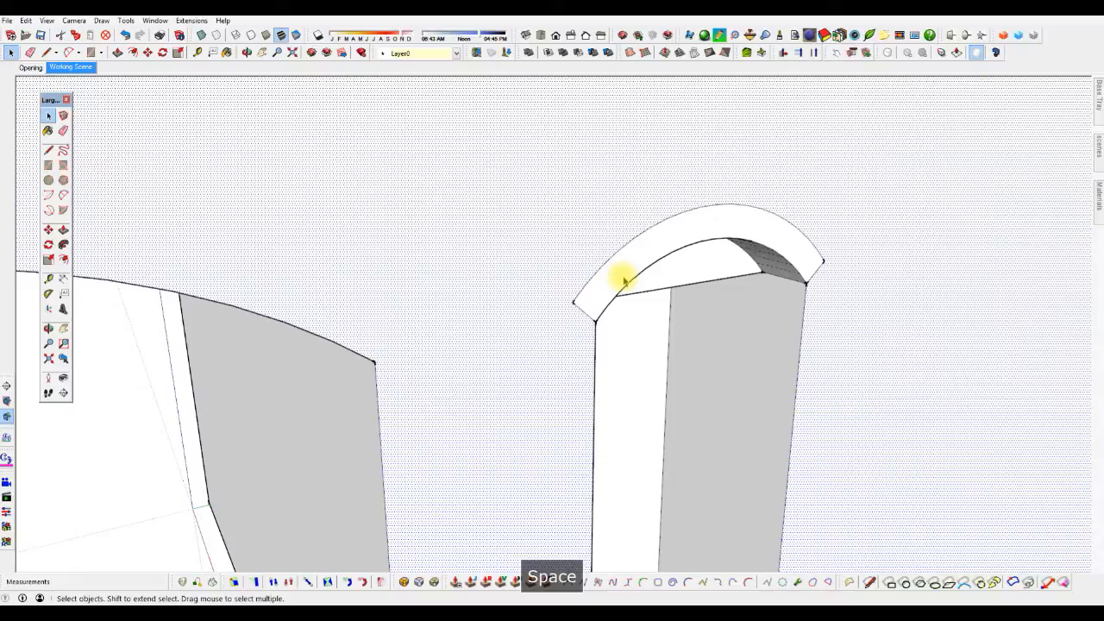
- Pull the arched band above the window out from the wall by about 2' 3"
click(632, 276)
key(p)
click(634, 274)
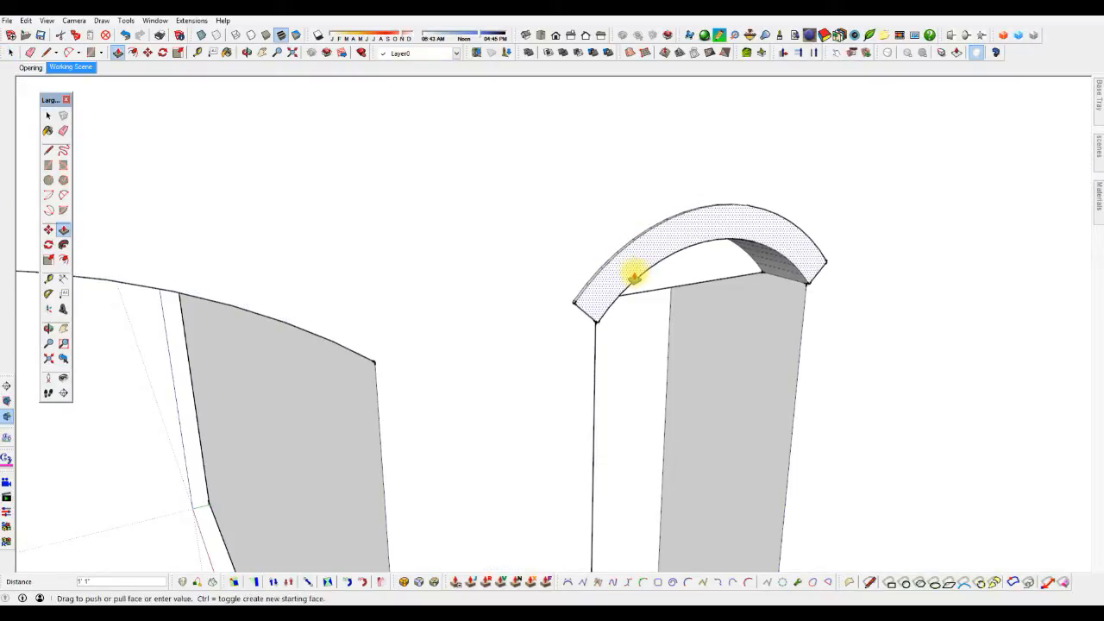
click(636, 276)
scroll(622, 237, down, 1)
middle_drag(622, 236, 816, 385)
scroll(694, 271, down, 2)
scroll(570, 274, down, 3)
middle_drag(537, 246, 436, 261)
scroll(436, 260, down, 1)
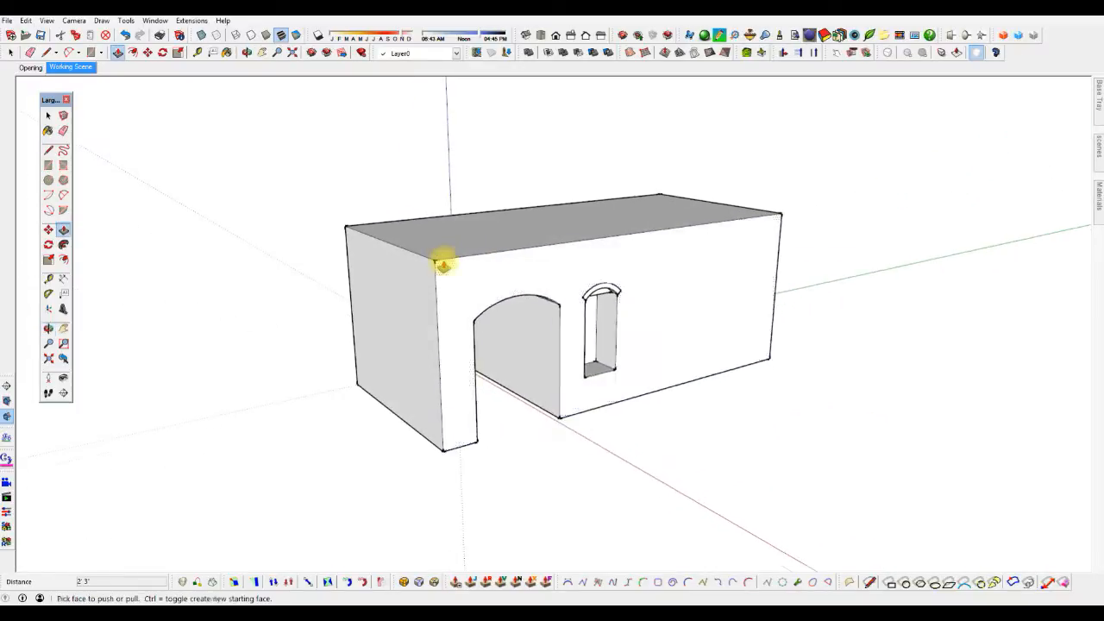
- Draw a 2 Point Arc rounding the front wall's upper corner next to the arched doorway
key(a)
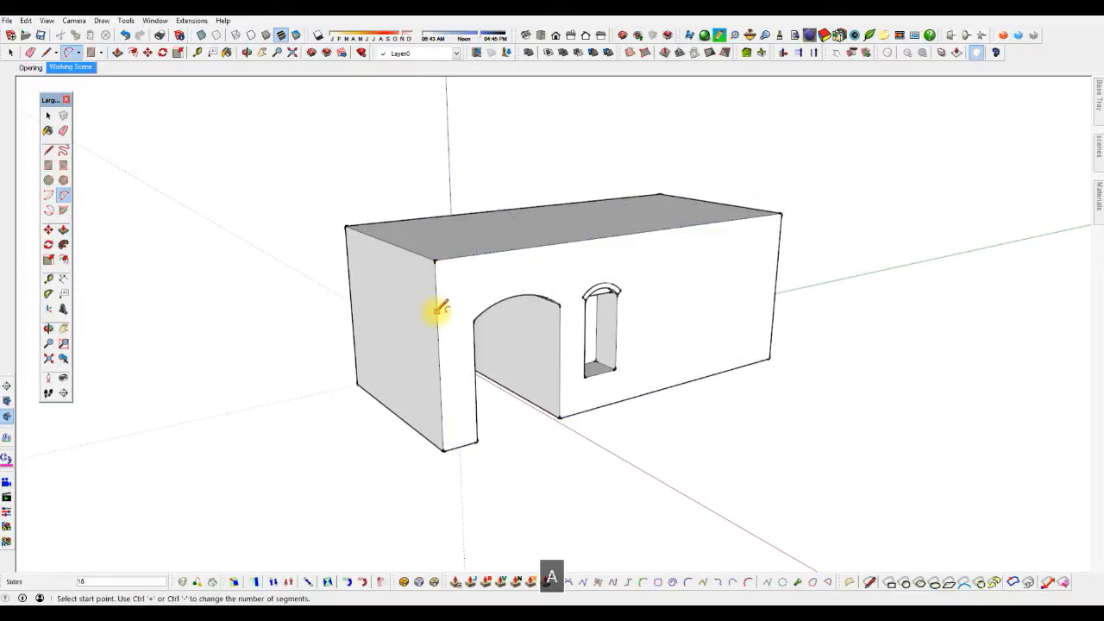
click(437, 313)
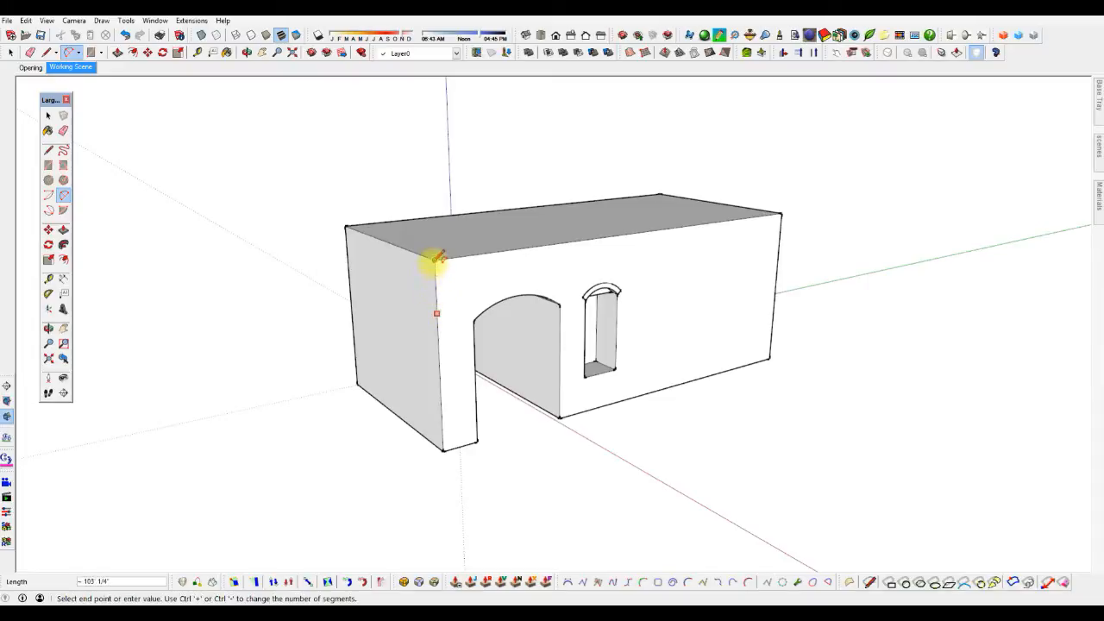
click(483, 253)
key(space)
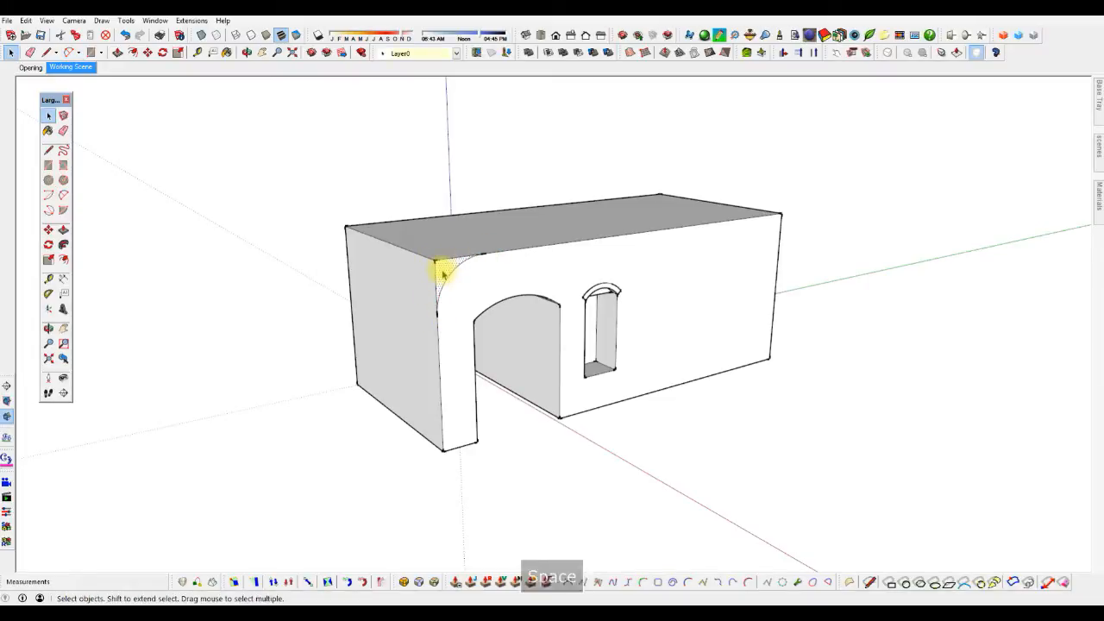
- Push the corner face outside the arc about 448' 5 1/8" through the box to round off its upper edge
key(p)
click(443, 271)
middle_drag(352, 372, 301, 371)
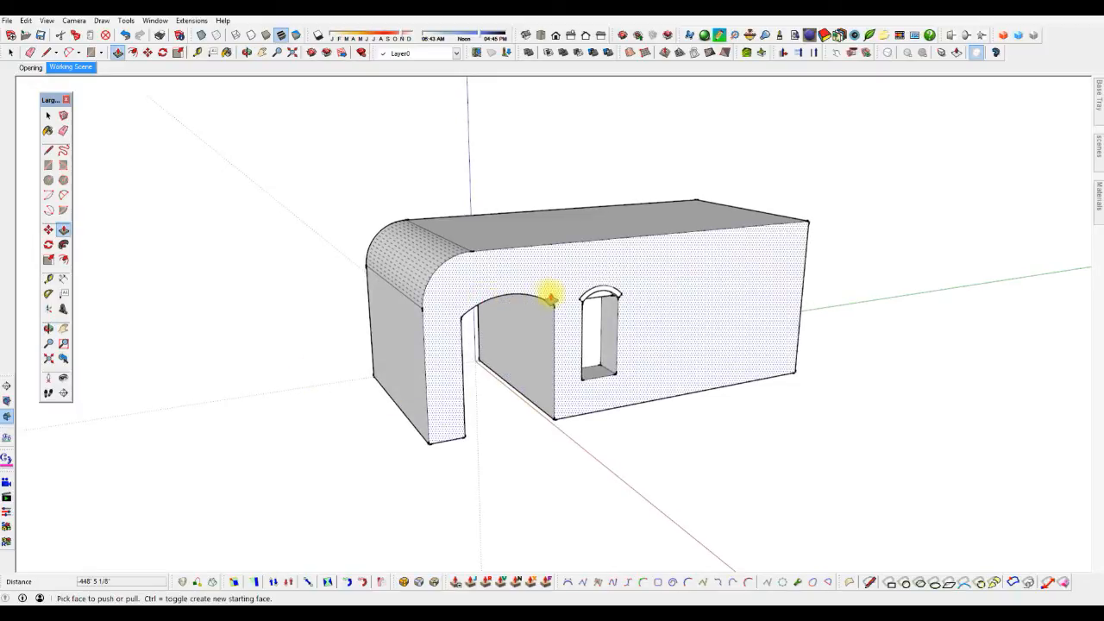
- Examine the finished box with its arched door, window trim and rounded edge, and switch to the Opening scene
scroll(560, 293, up, 5)
middle_drag(621, 250, 592, 279)
scroll(635, 210, down, 3)
scroll(612, 241, up, 5)
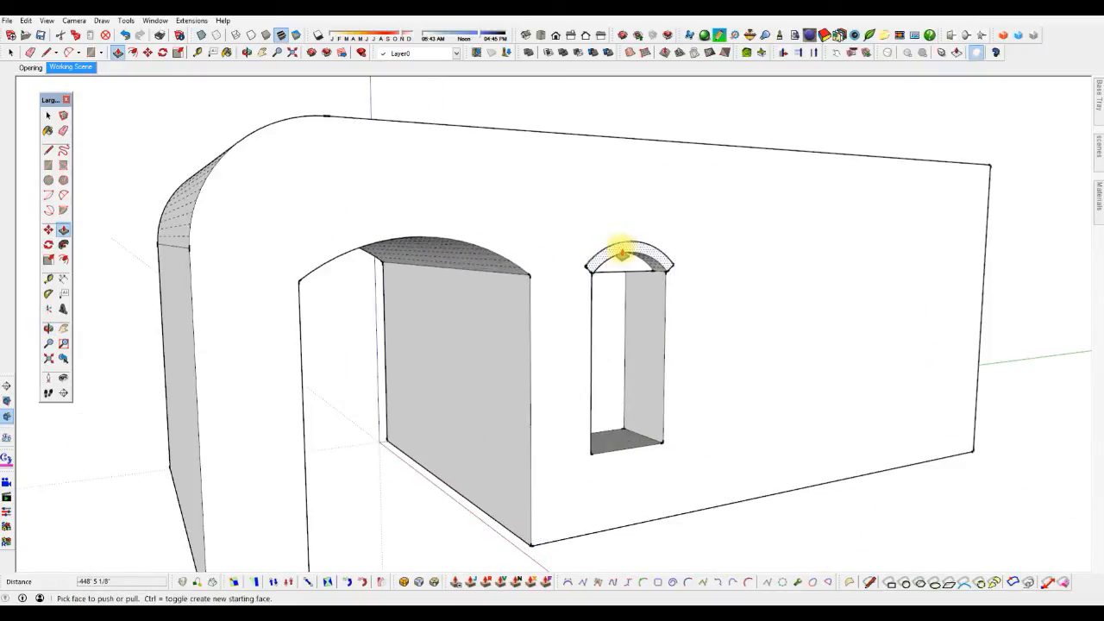
scroll(624, 255, down, 6)
middle_drag(552, 279, 524, 346)
key(space)
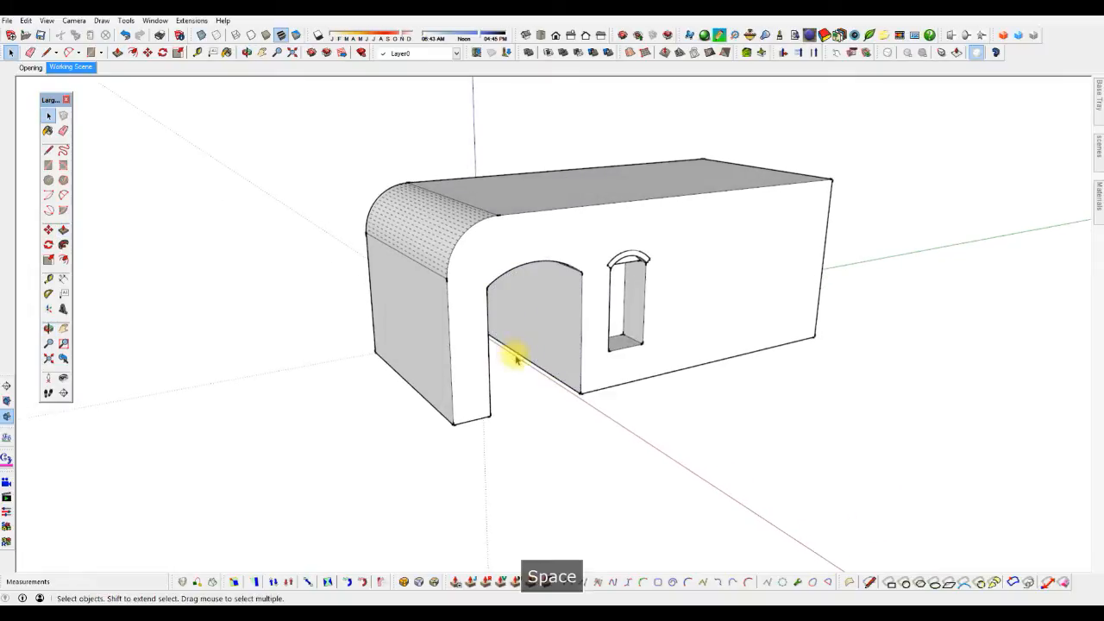
scroll(858, 241, up, 1)
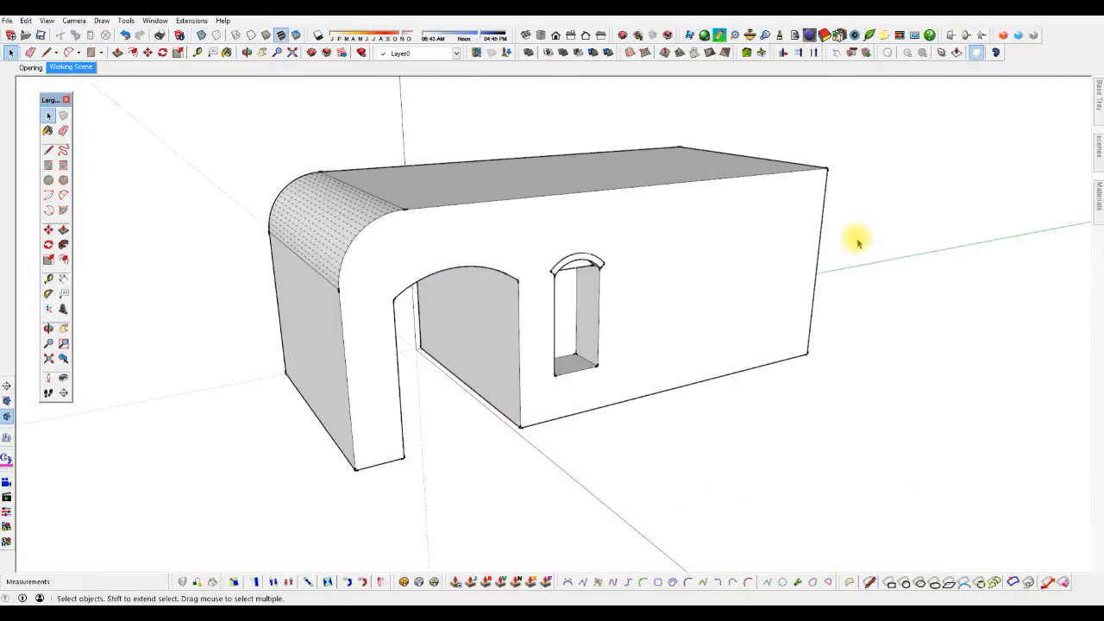
click(29, 67)
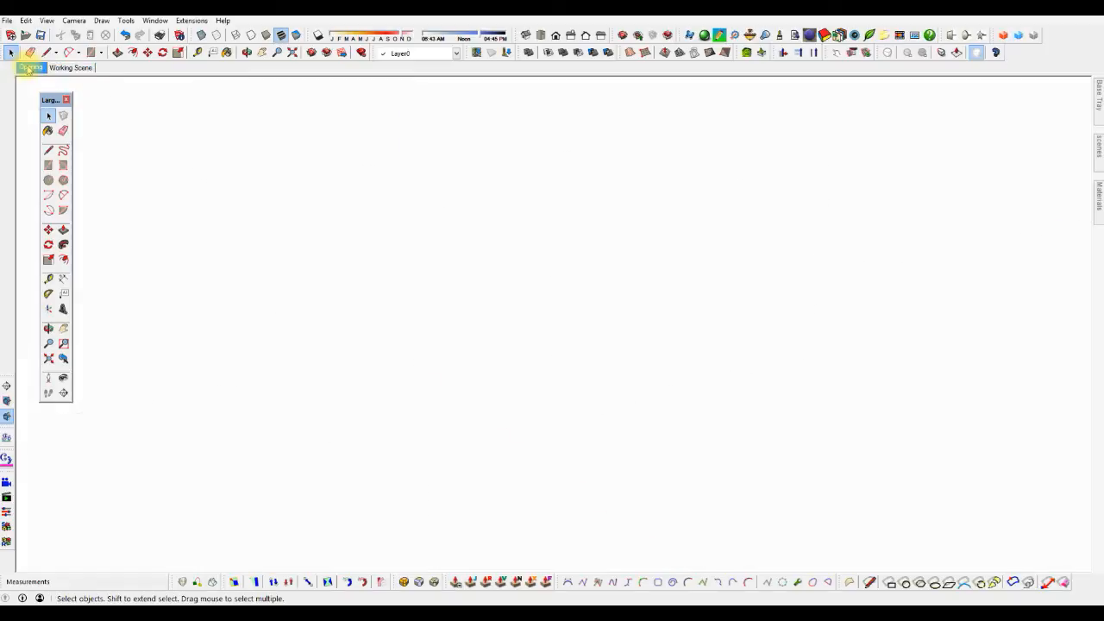